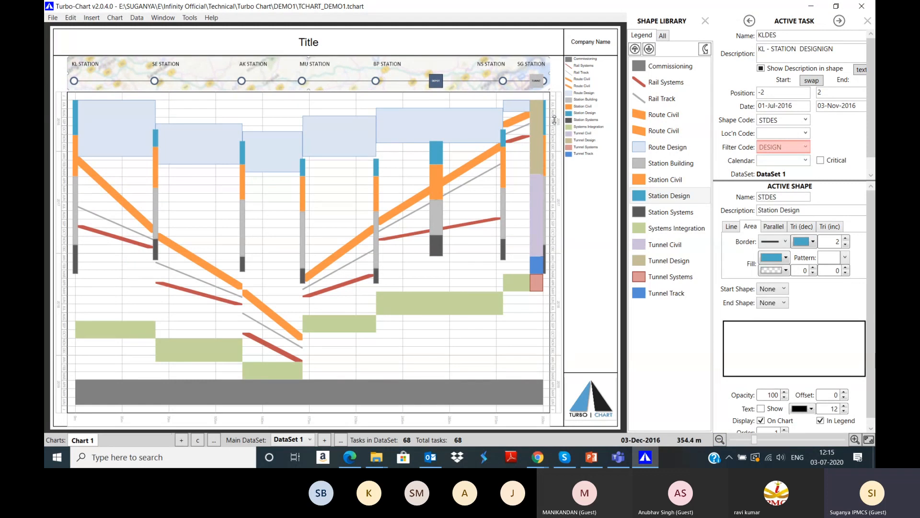
Step: Try the chart in vertical orientation, then switch it back to horizontal
mouse_move(333, 120)
click(123, 19)
click(156, 217)
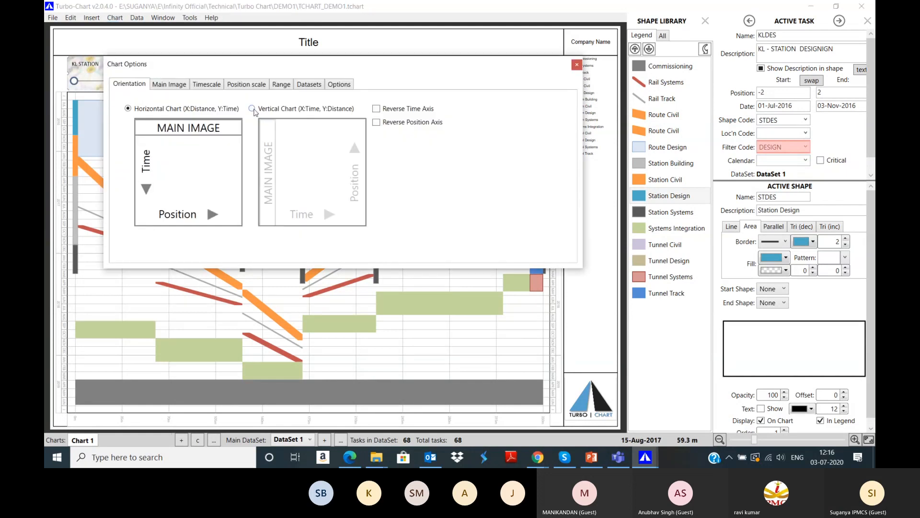
click(253, 109)
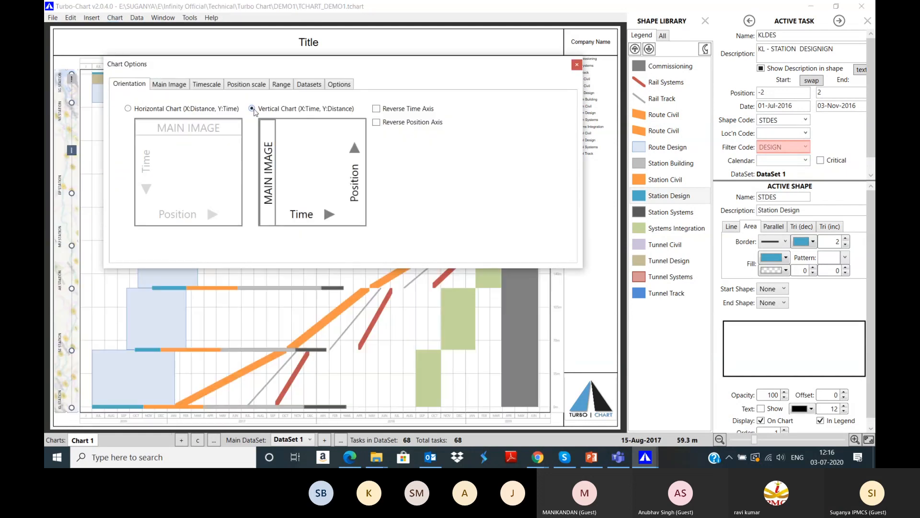
click(576, 63)
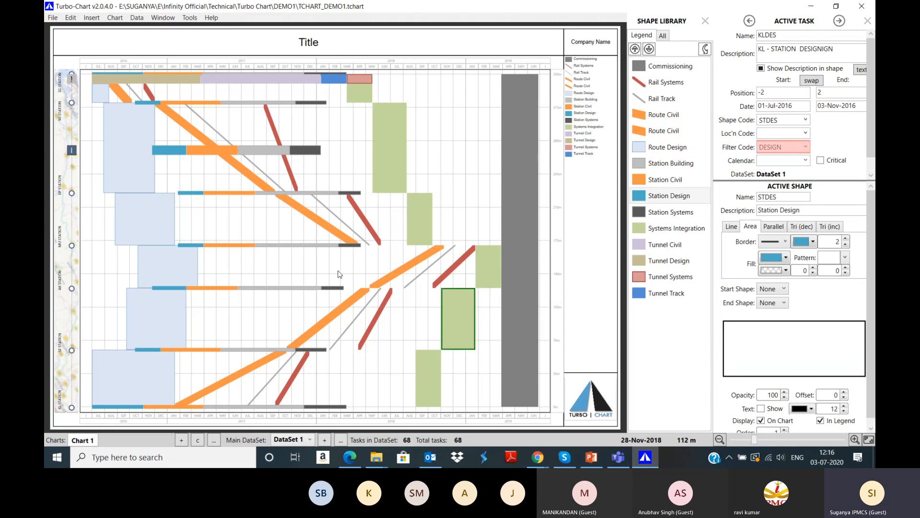
click(115, 18)
key(Escape)
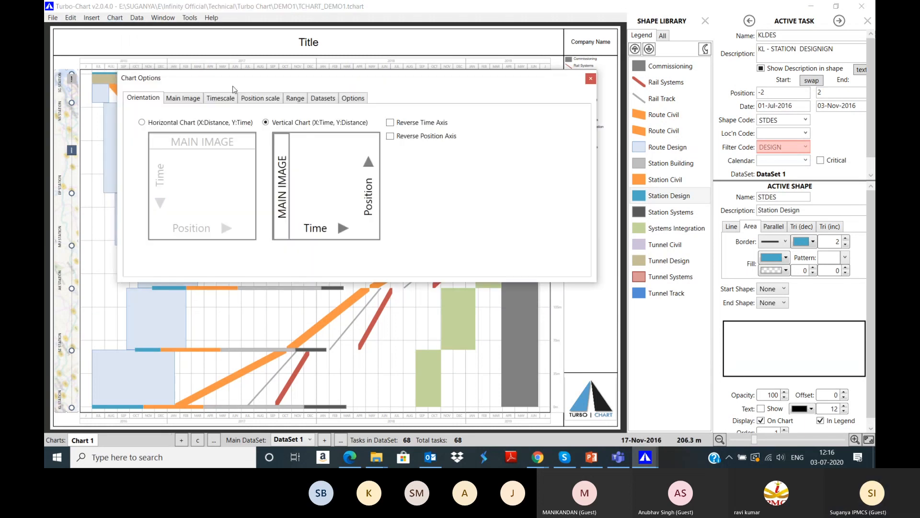
click(186, 124)
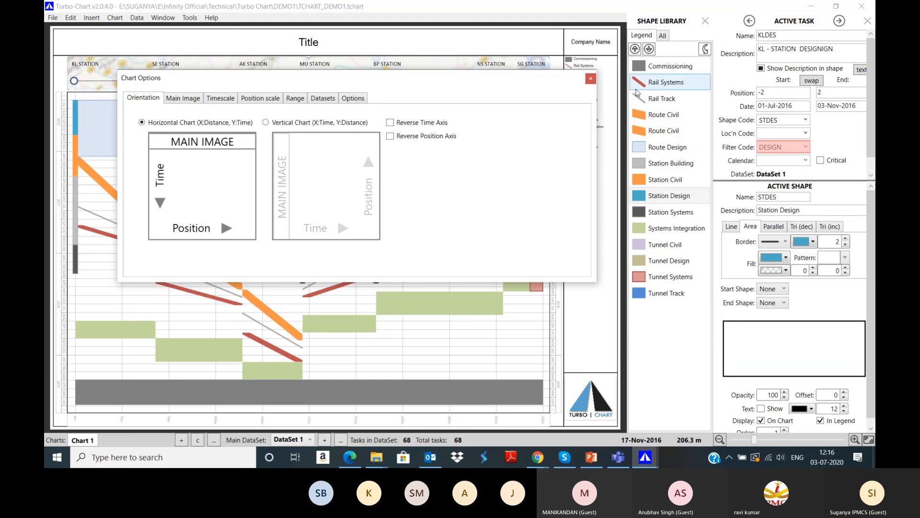
click(591, 78)
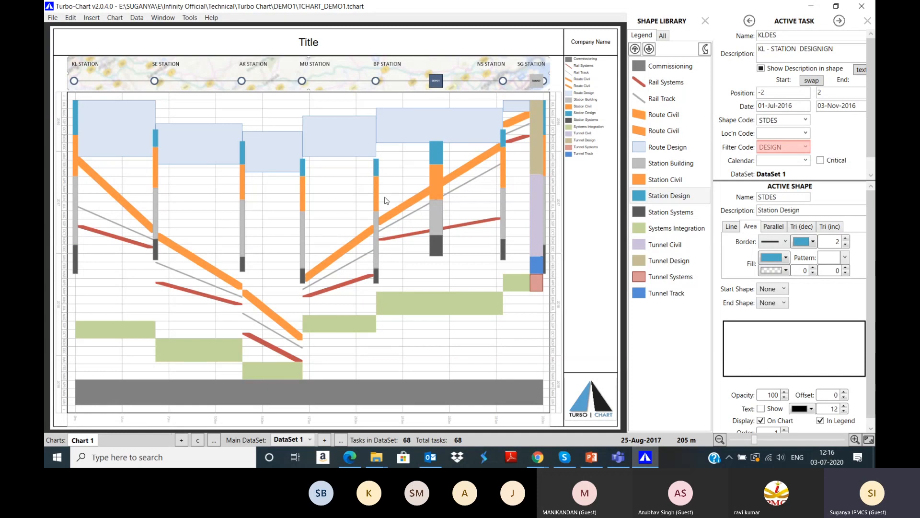
Step: Inspect the Commissioning, Rail Systems, Rail Track, Route Civil and Route Design shape styles
click(664, 68)
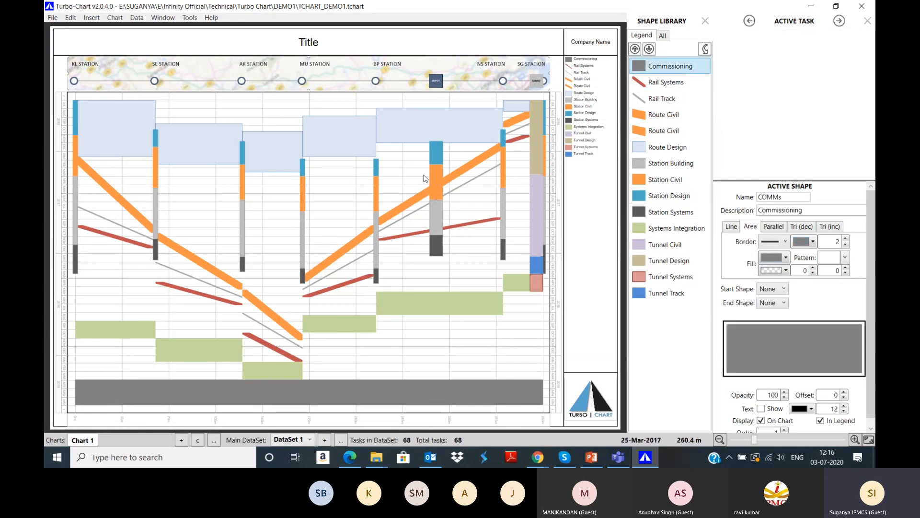
click(647, 87)
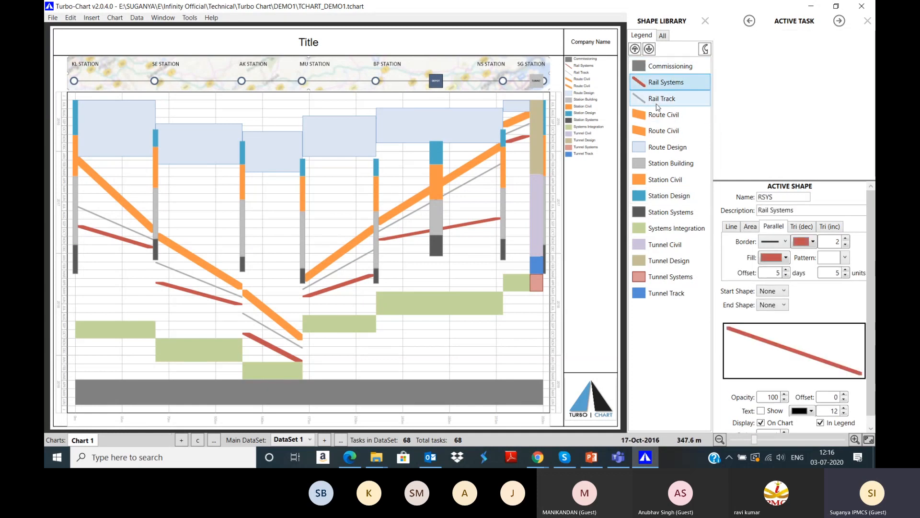
click(658, 100)
click(662, 116)
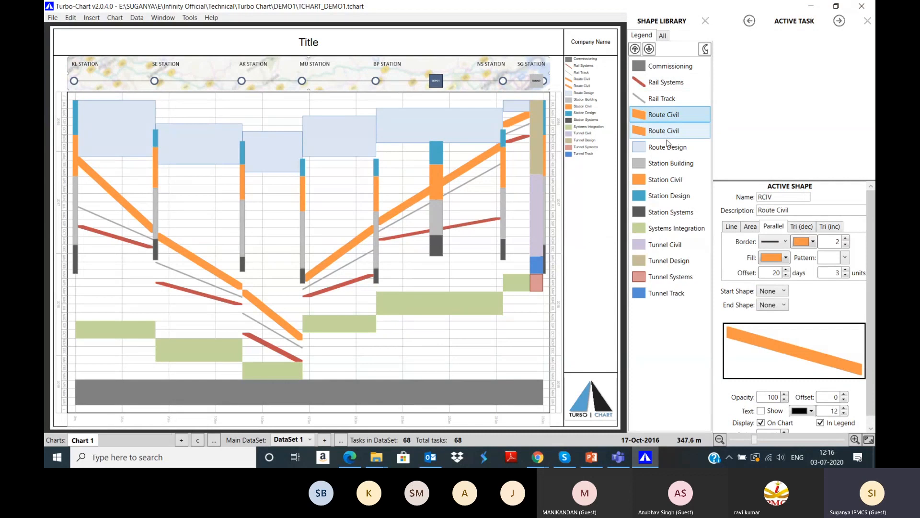
click(667, 145)
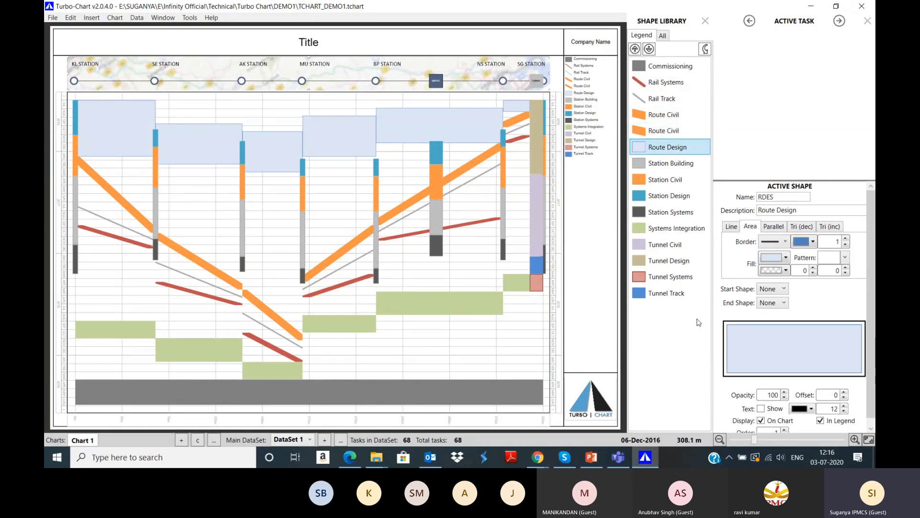
click(516, 119)
click(138, 18)
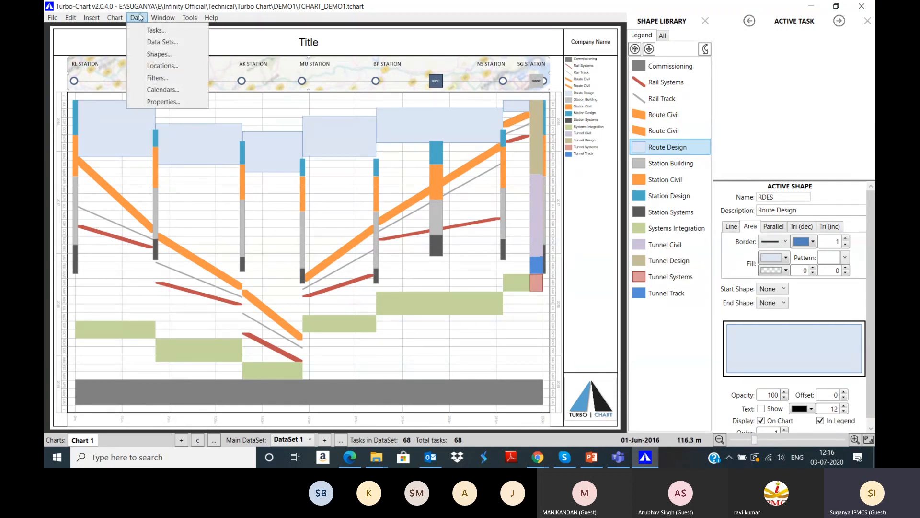
click(158, 78)
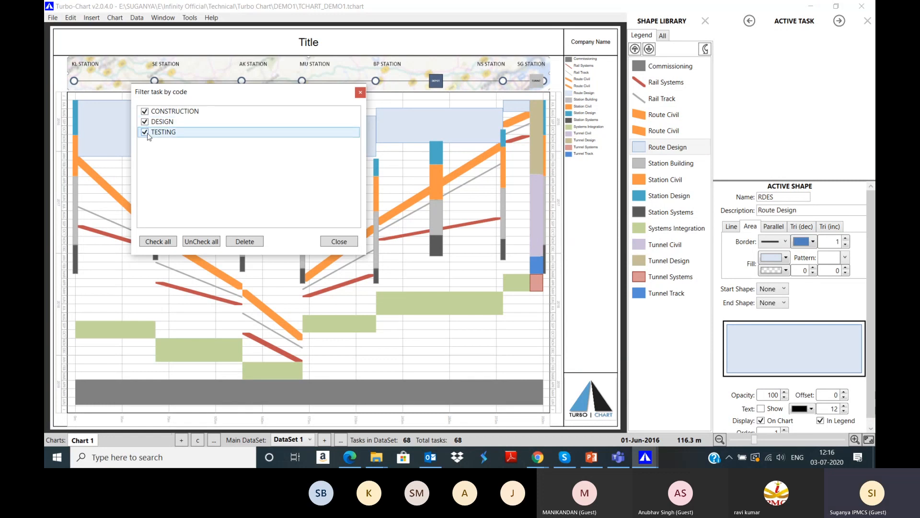
click(144, 110)
click(144, 132)
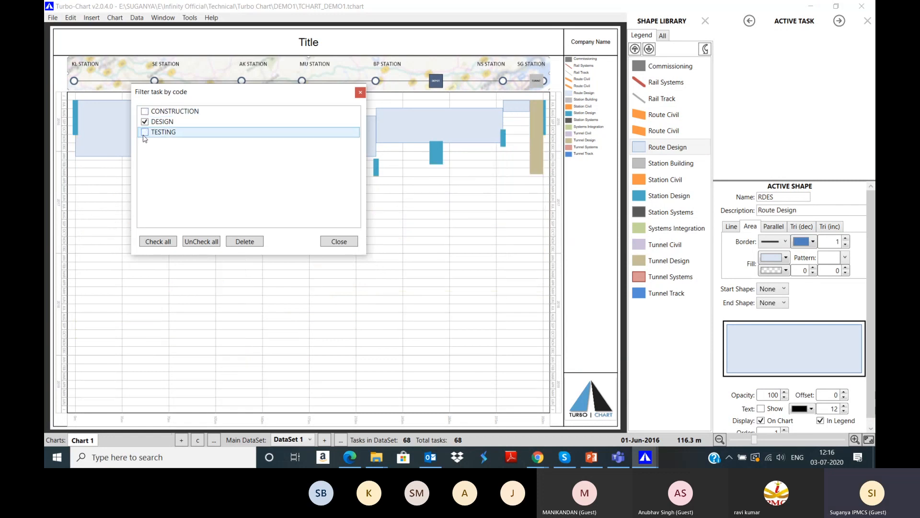
drag(195, 96, 228, 304)
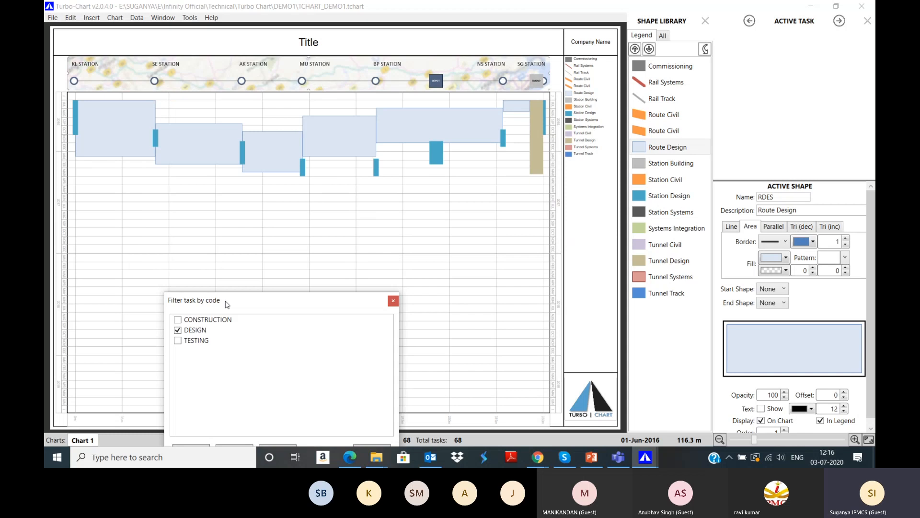
drag(283, 301, 443, 243)
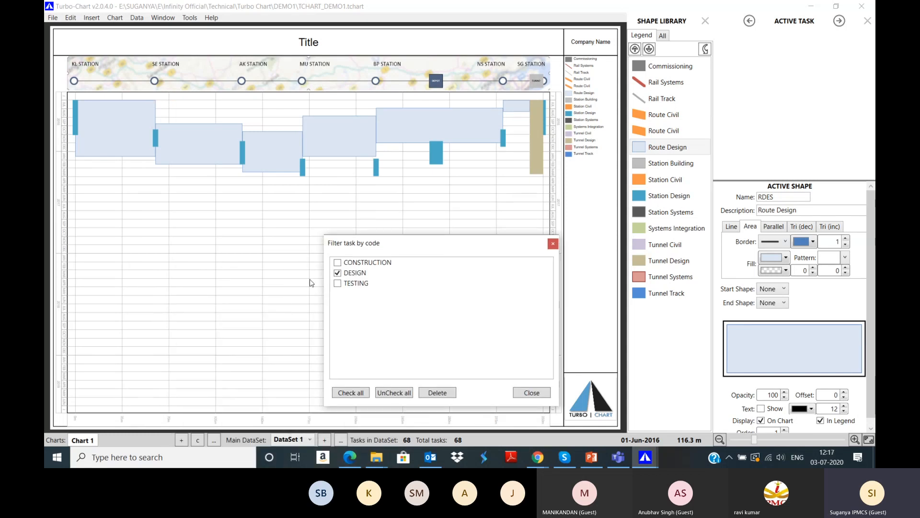
click(337, 272)
click(337, 262)
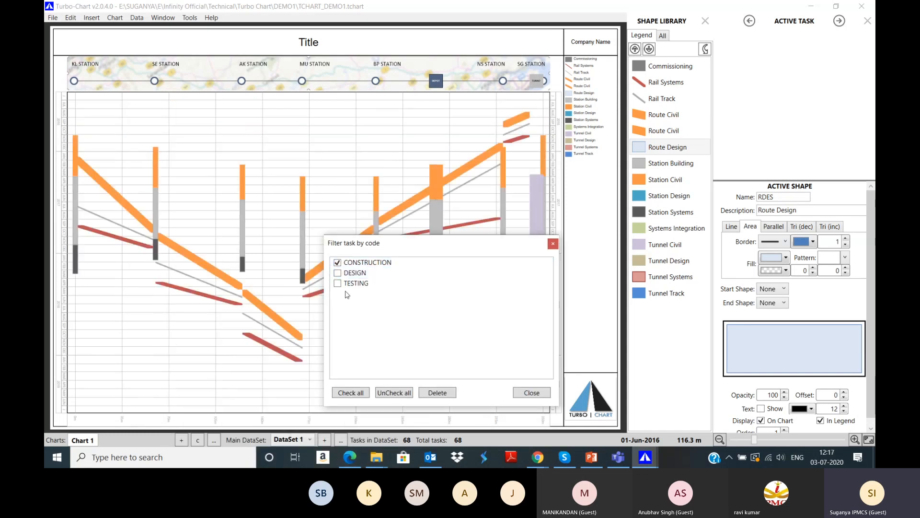
click(337, 262)
click(337, 283)
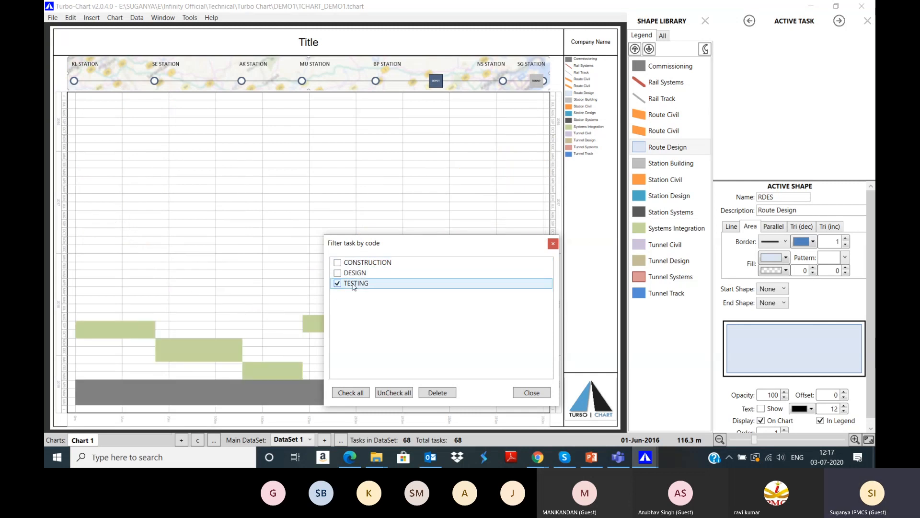
mouse_move(403, 250)
mouse_down()
mouse_move(527, 108)
mouse_move(506, 58)
mouse_up()
click(444, 79)
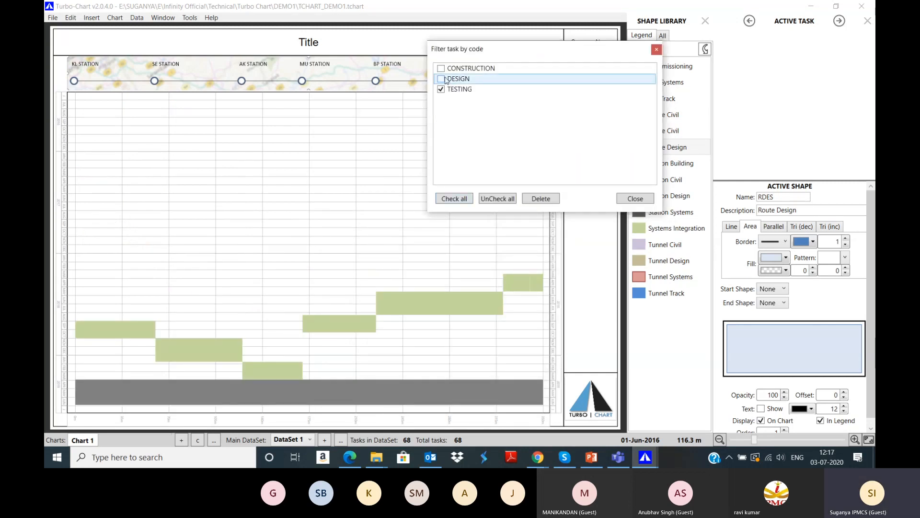
click(445, 69)
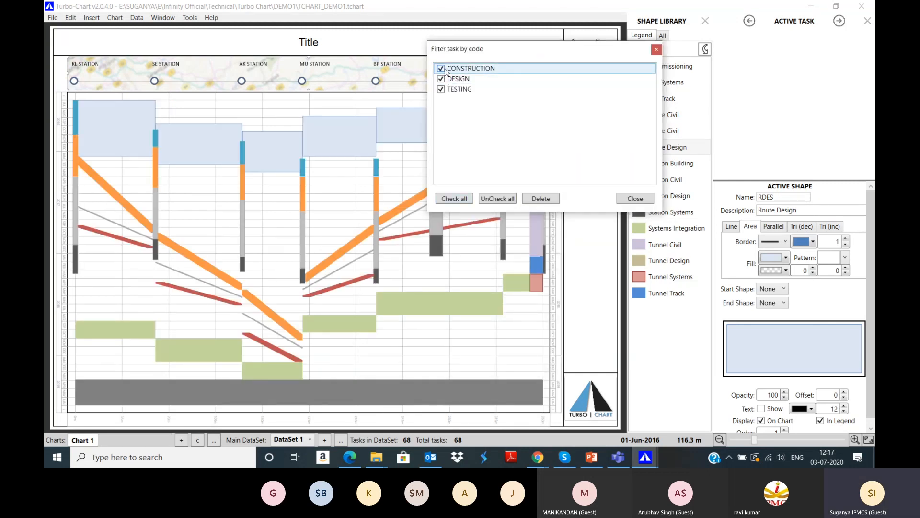
click(649, 198)
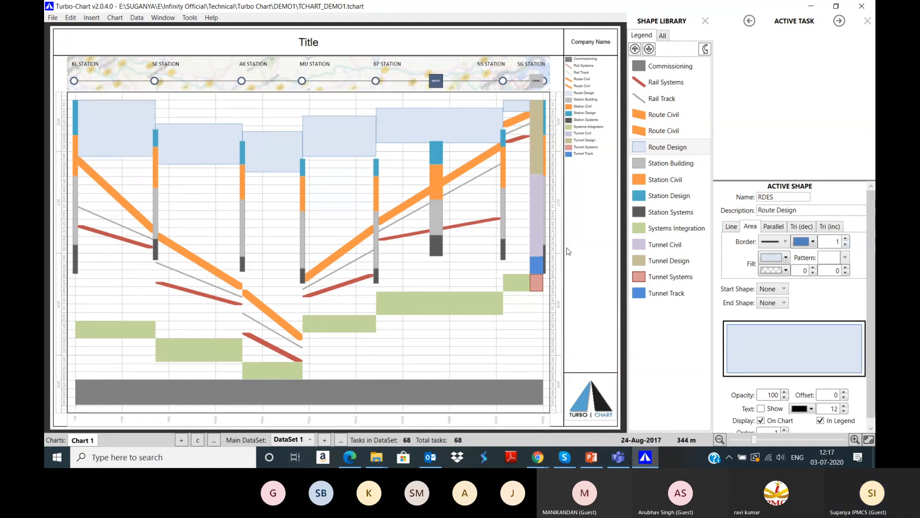
Step: Launch P6 Professional 19 from Windows search and log in with the account password
mouse_move(625, 465)
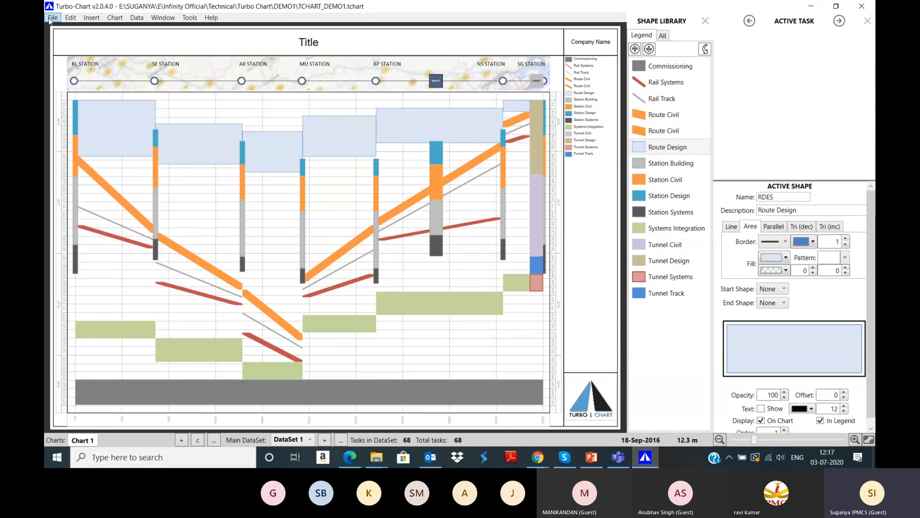
click(161, 459)
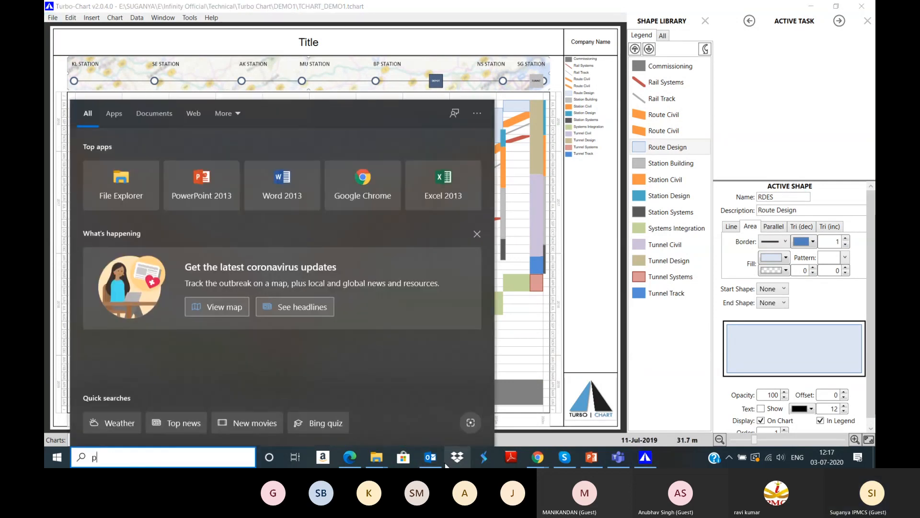
text(p)
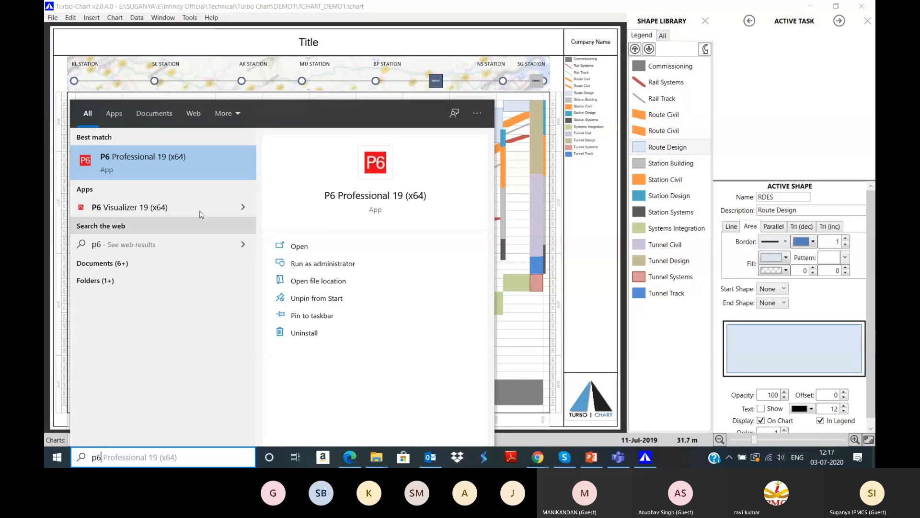
click(158, 166)
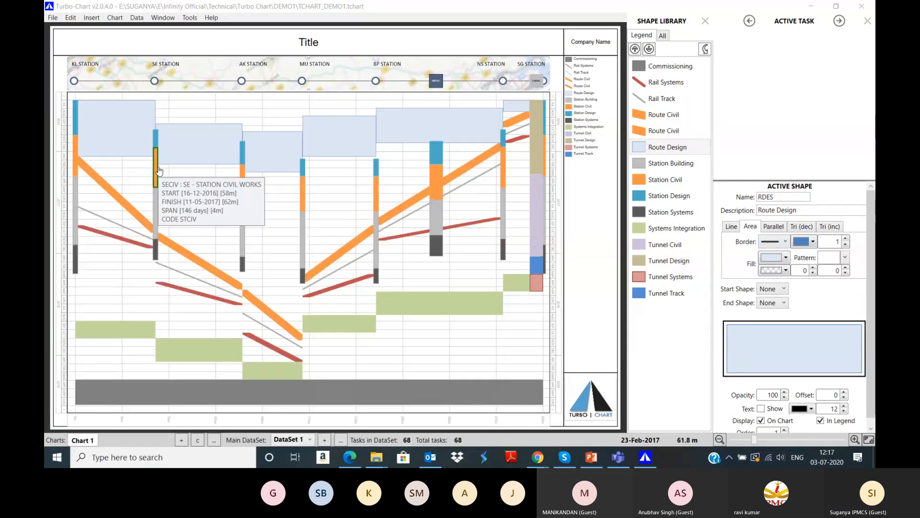
click(482, 188)
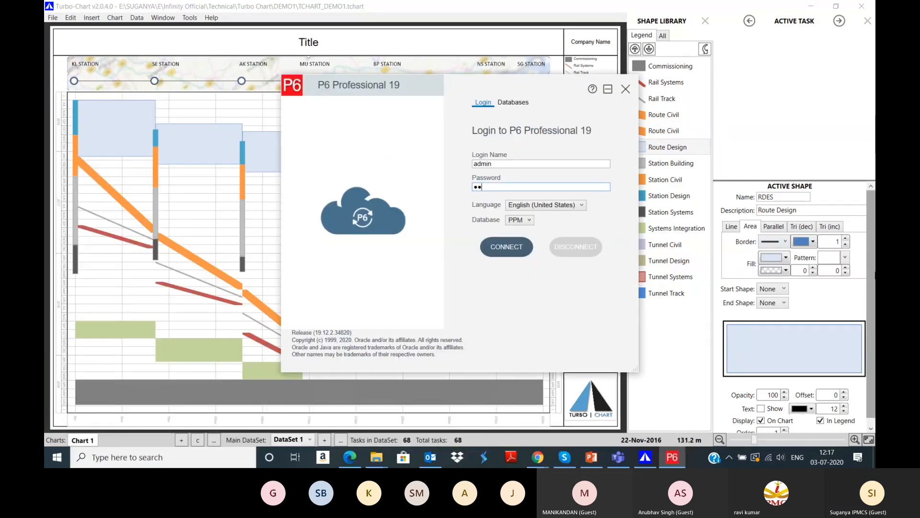
text(admin)
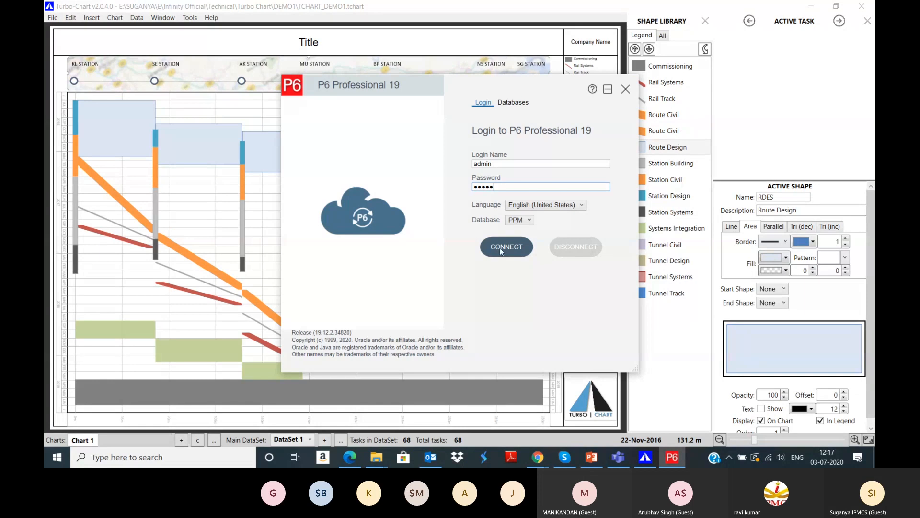
key(Return)
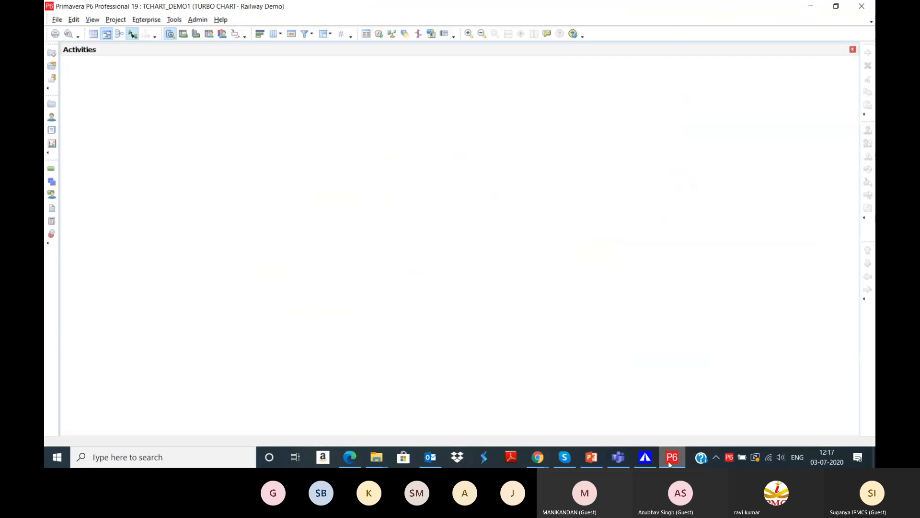
Step: Close the open project and locate TURBO CHART - Railway Demo in the Projects list
click(57, 19)
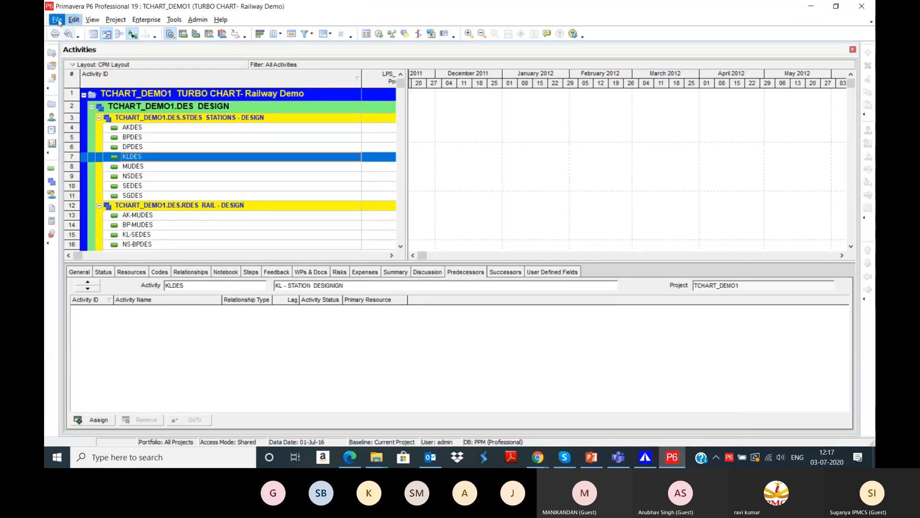
click(75, 56)
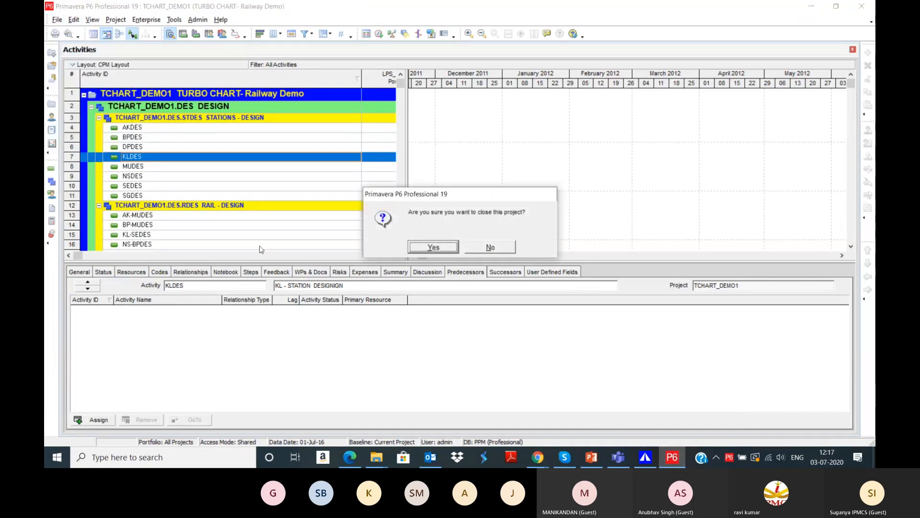
click(417, 247)
click(146, 19)
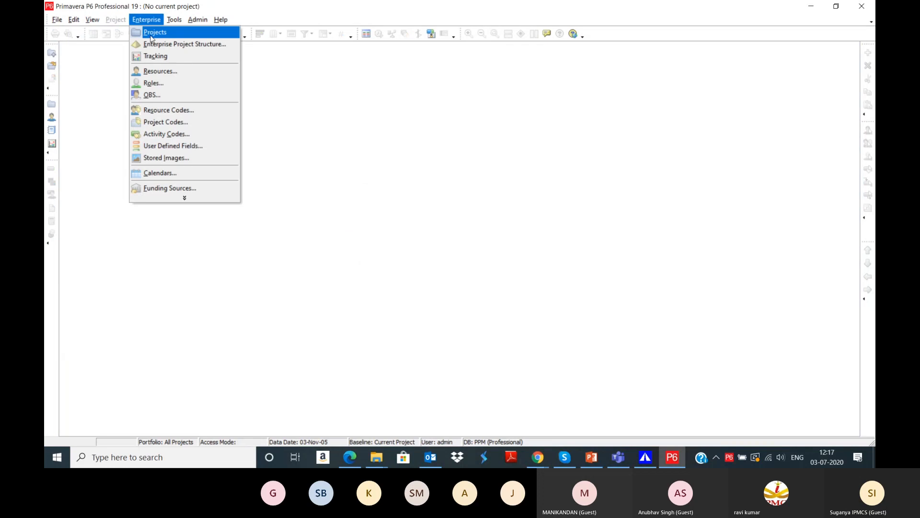
click(151, 31)
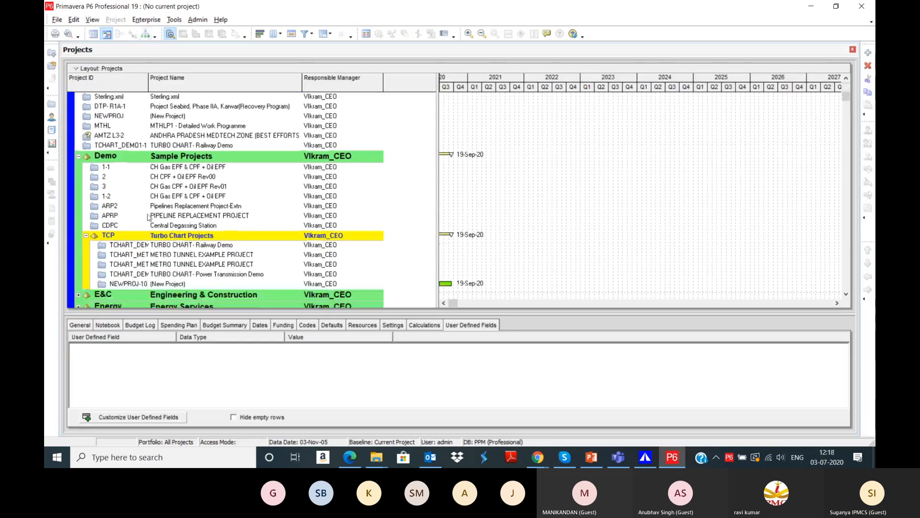
click(187, 217)
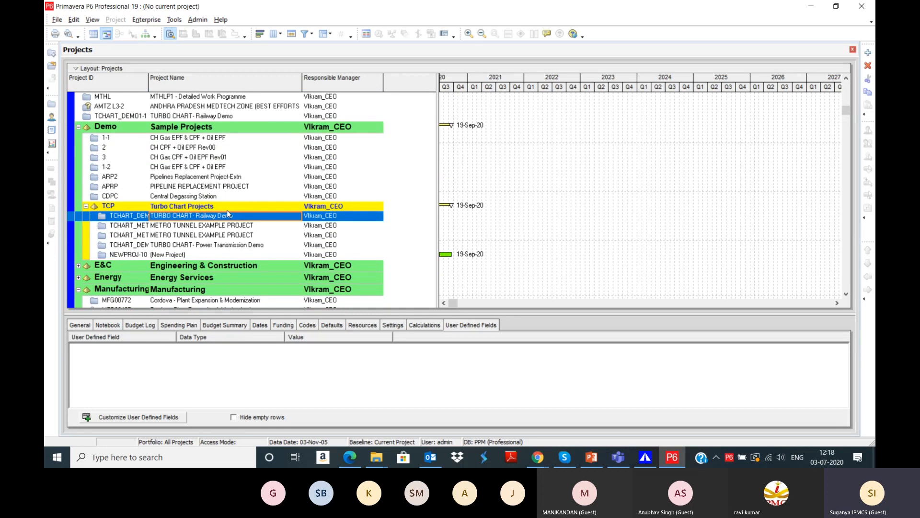
click(202, 246)
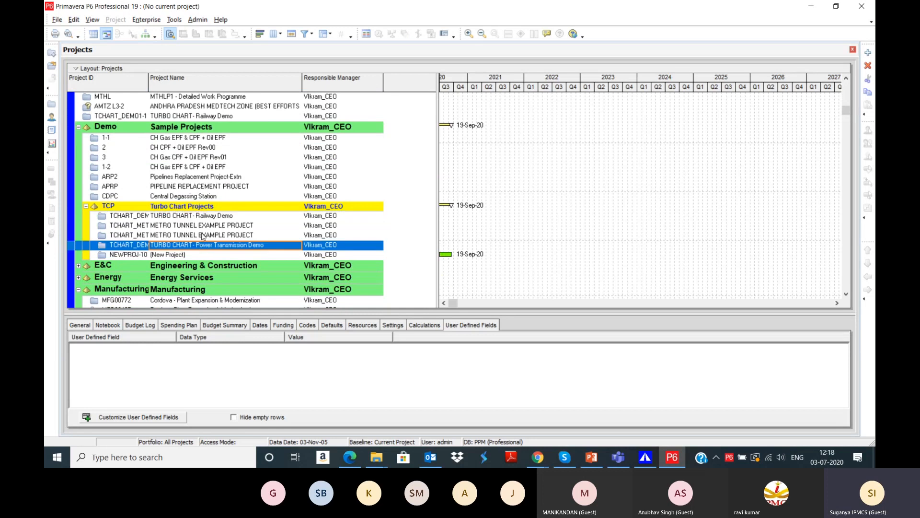
click(202, 233)
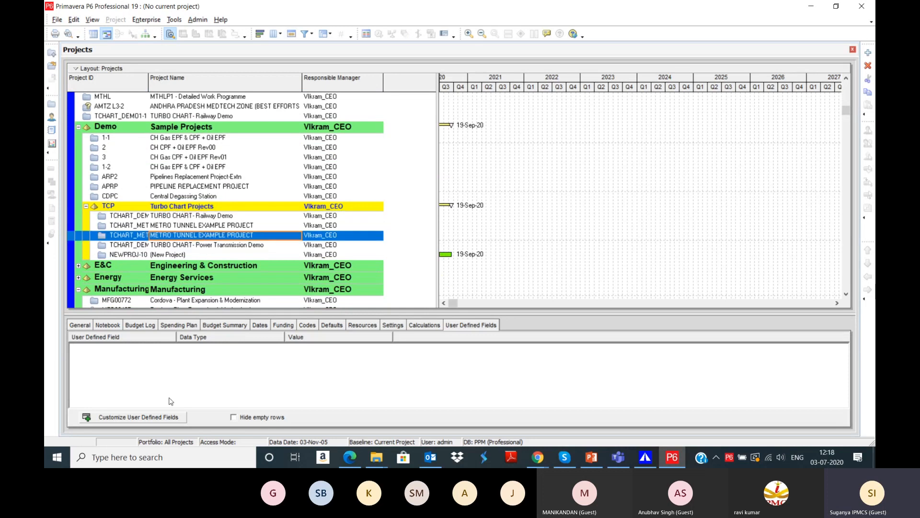
click(183, 217)
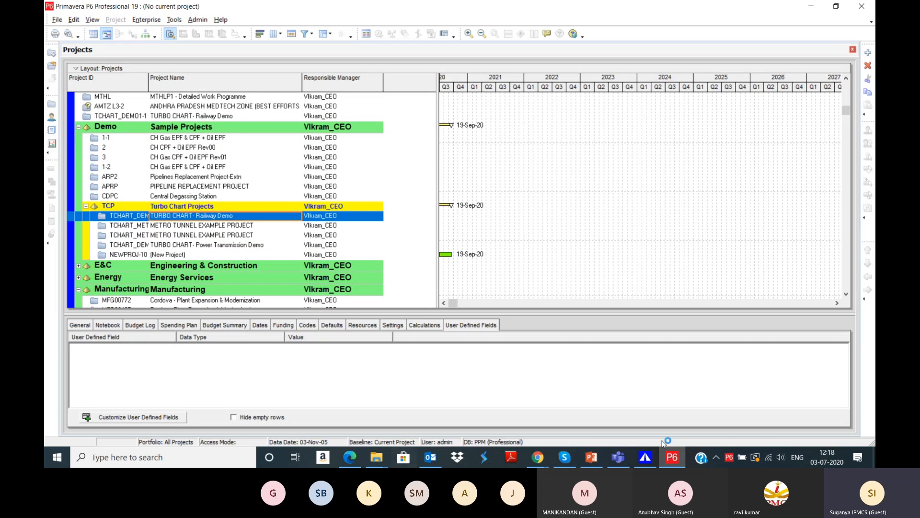
Step: Open the Railway Demo project and show its Activities view
right_click(199, 220)
click(261, 182)
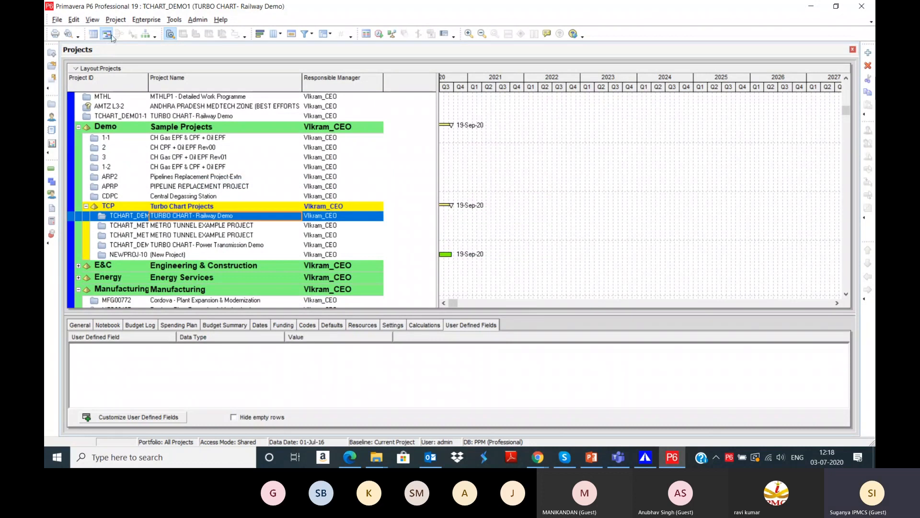
click(116, 21)
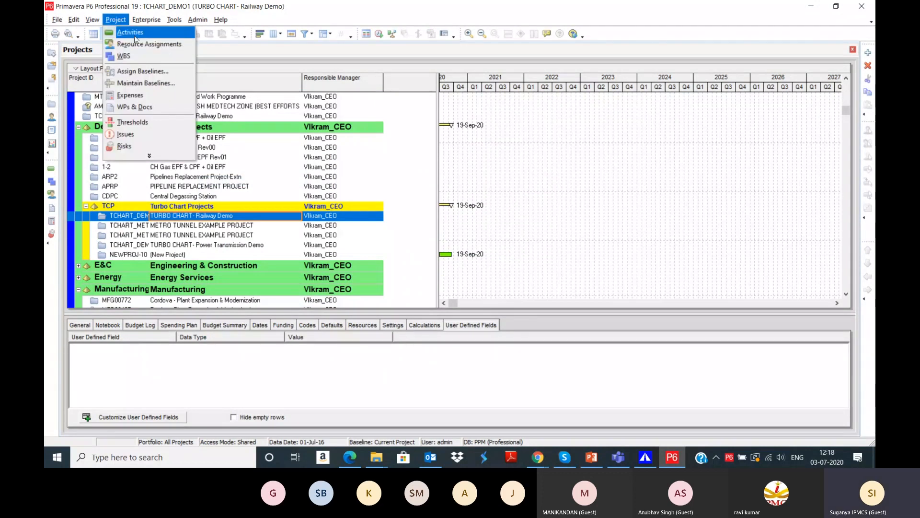
click(130, 32)
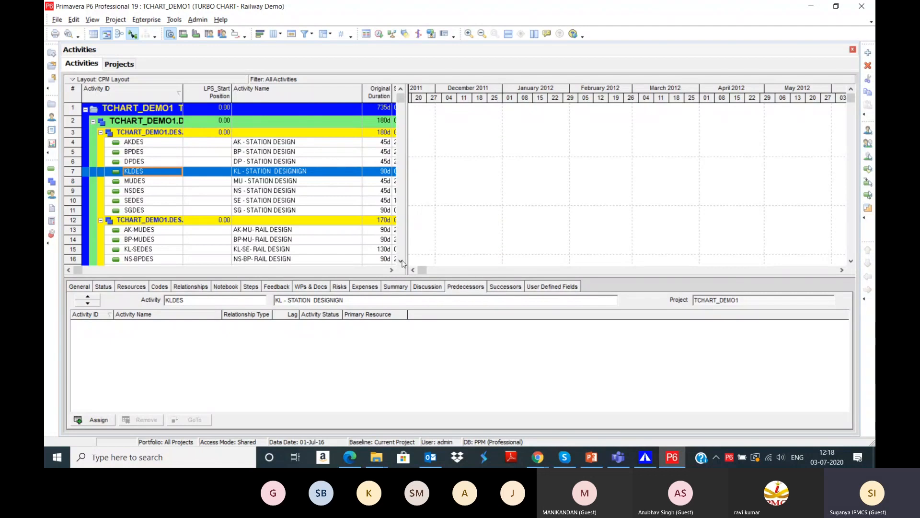
Step: Widen the activity table to show the LPS columns and review the AKDES and DPDES activities
drag(403, 262, 844, 254)
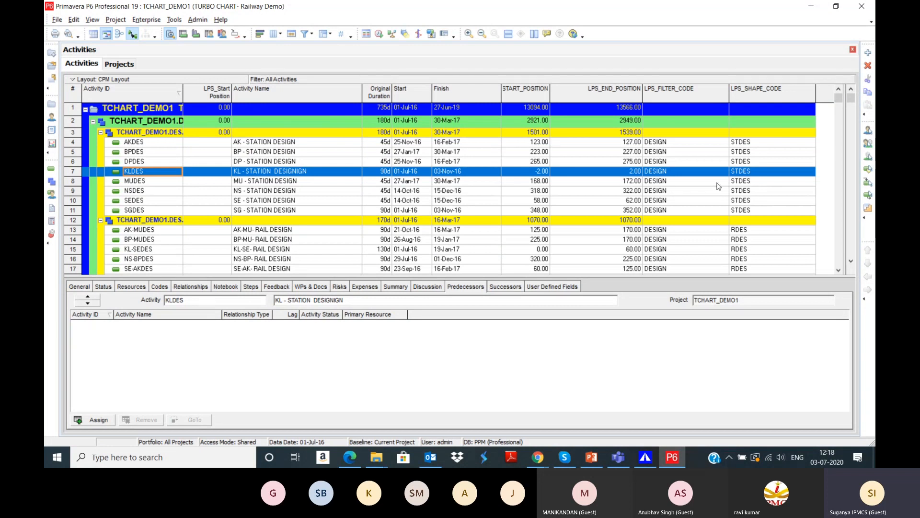
click(689, 144)
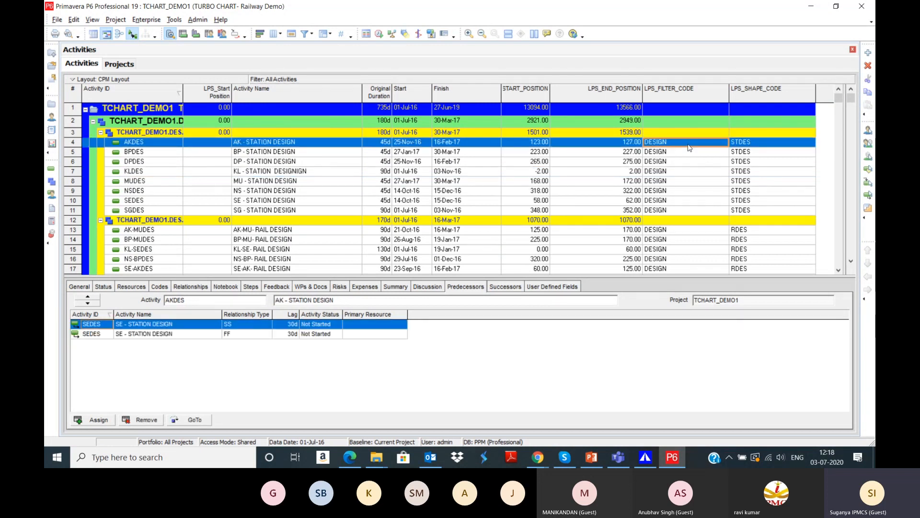
click(760, 163)
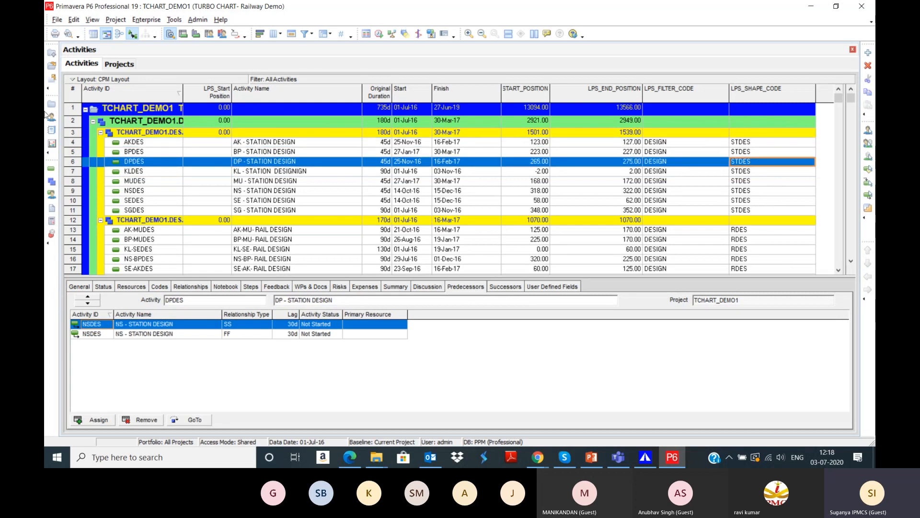
click(646, 457)
Step: Close the TCHART_DEMO1 chart and bring up the File menu's Primavera import options
click(53, 17)
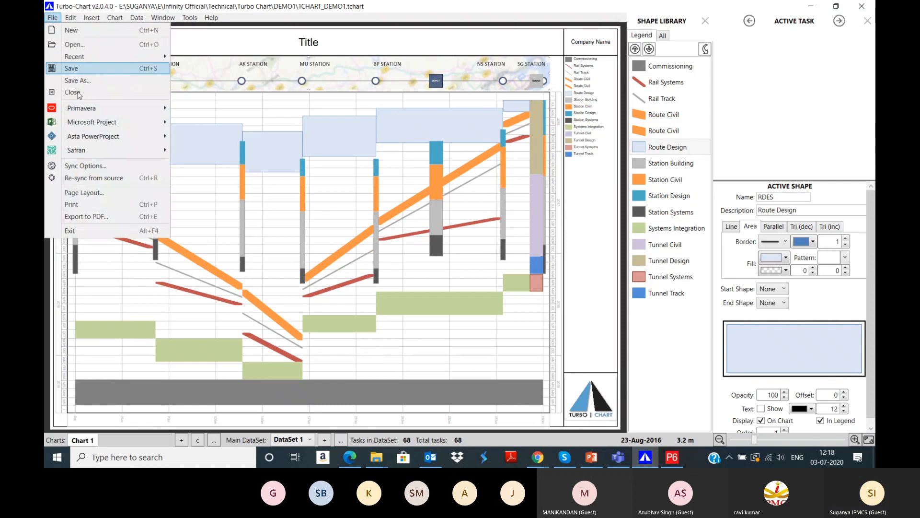
click(90, 93)
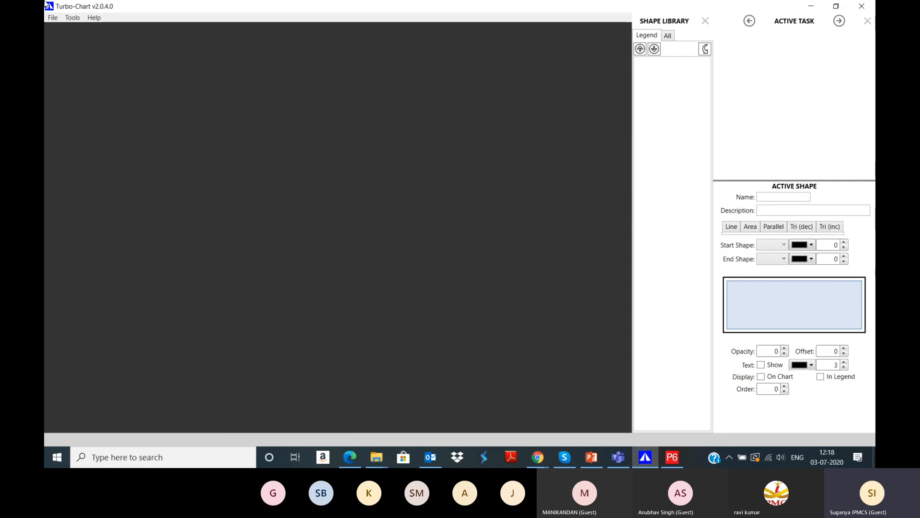
click(48, 18)
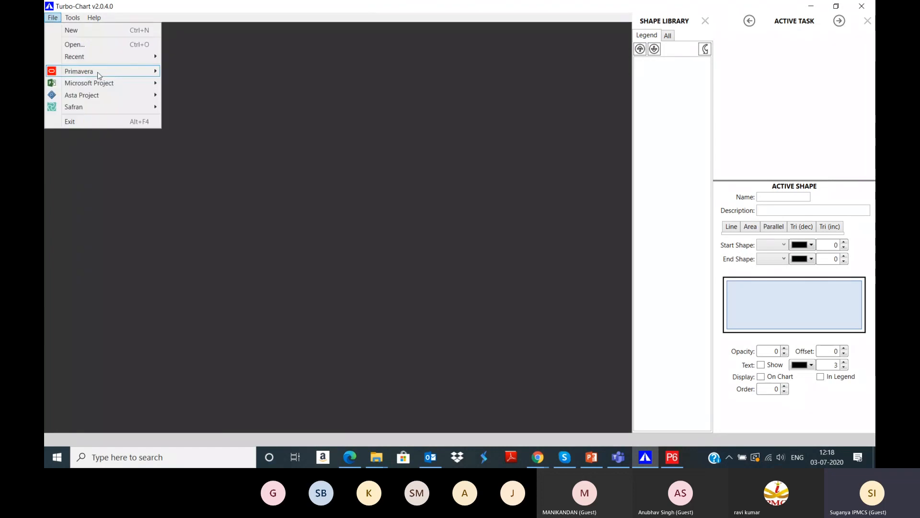
Step: Start a Primavera project import and select TCHART_DEMO1 under the Demo and TCP groups
mouse_move(96, 75)
click(220, 86)
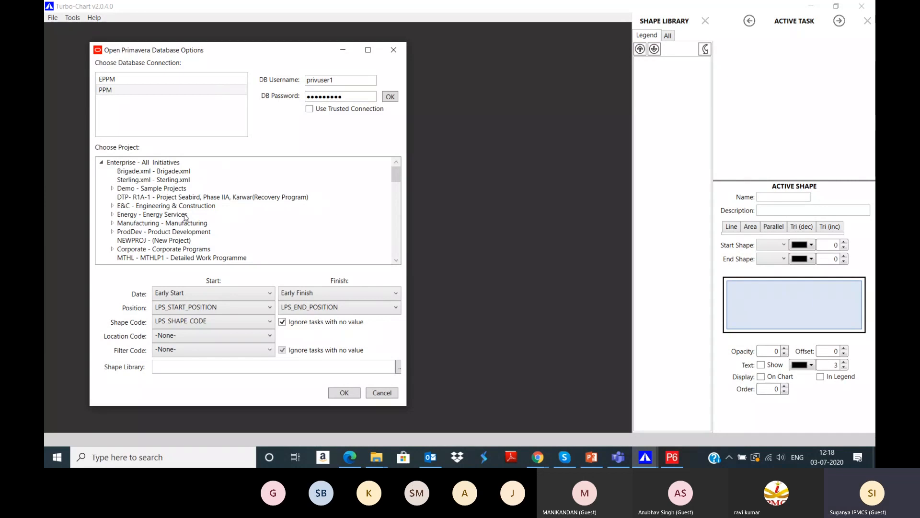
scroll(217, 193, down, 2)
scroll(114, 205, up, 2)
click(112, 188)
click(122, 231)
scroll(124, 231, down, 2)
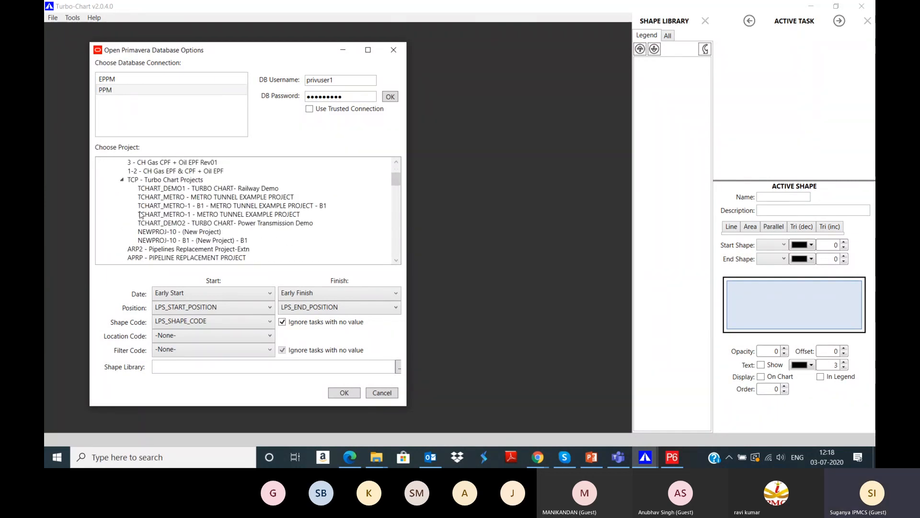
click(207, 188)
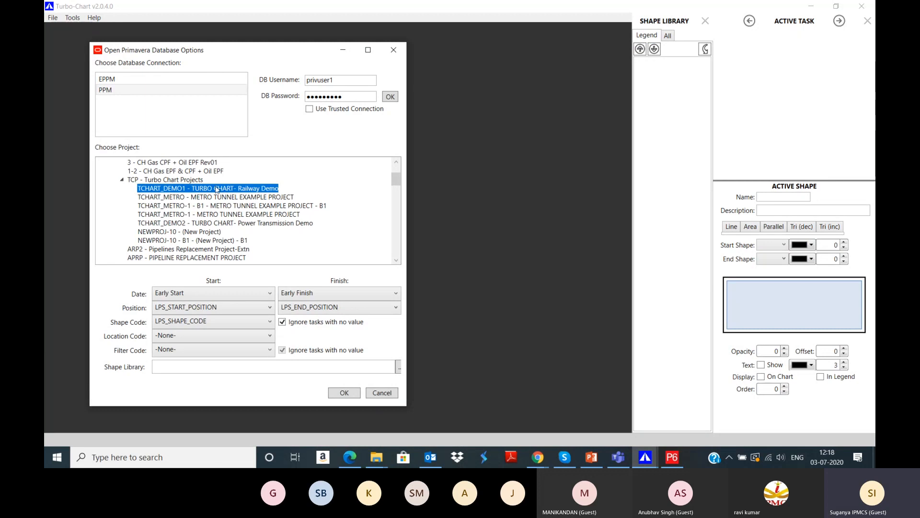
Step: Keep LPS_START_POSITION as the start position and compare field names in P6
click(173, 312)
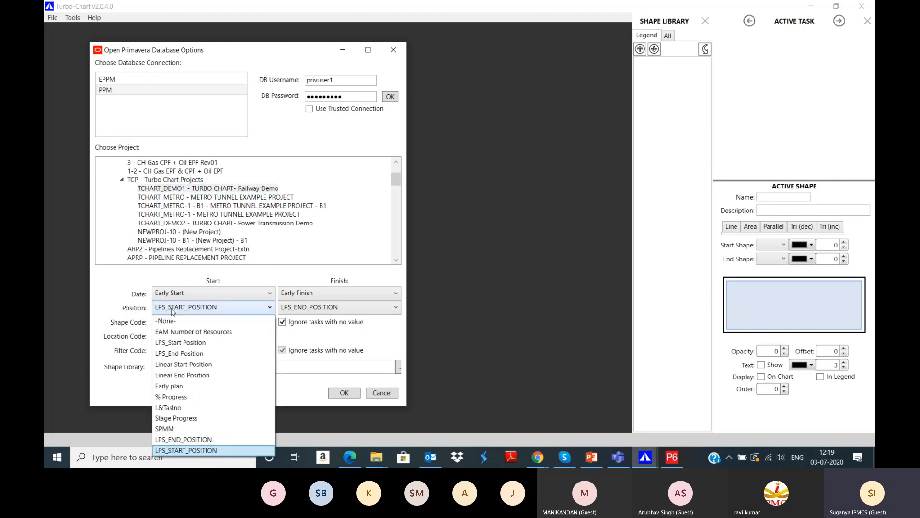
click(173, 312)
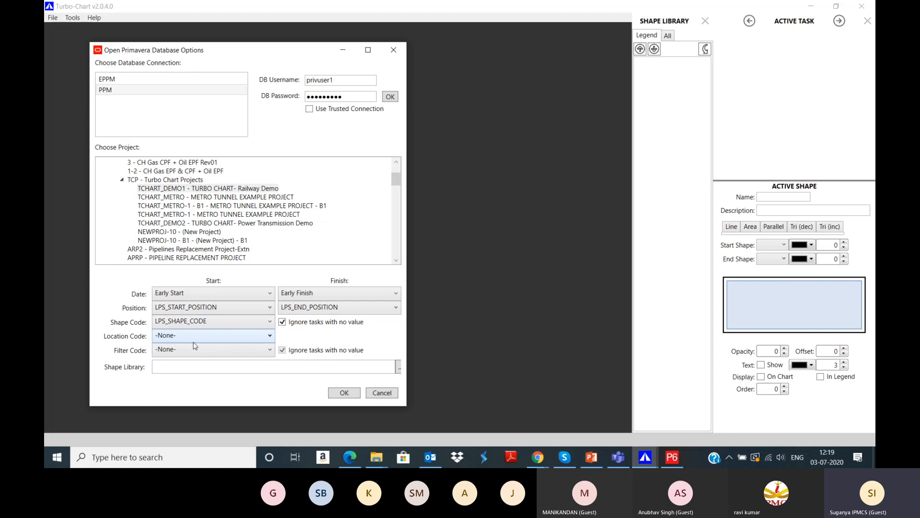
click(670, 460)
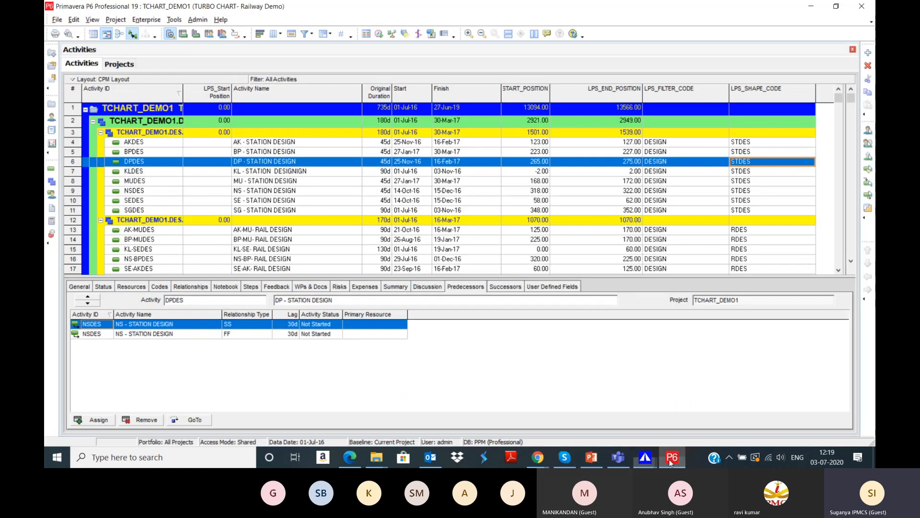
Step: Leave the location code as -None- and set the filter code to LPS_FILTER_CODE
mouse_move(678, 460)
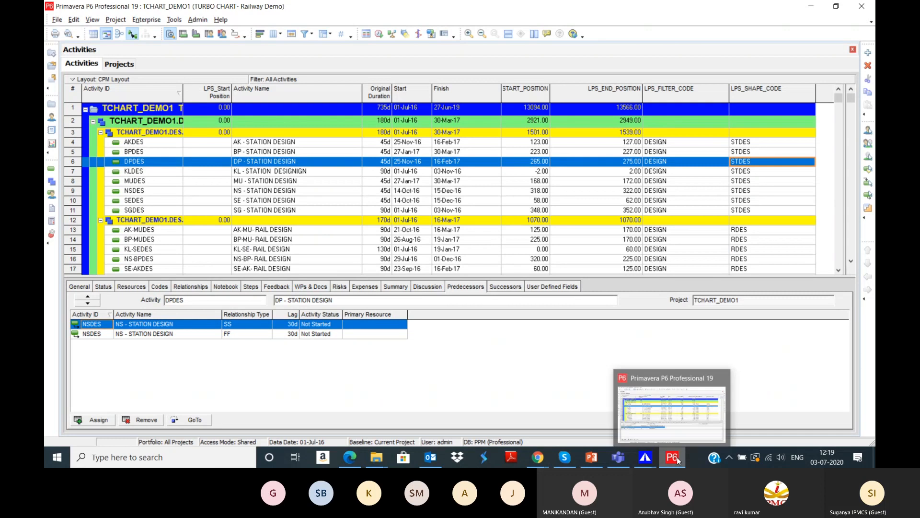
click(645, 457)
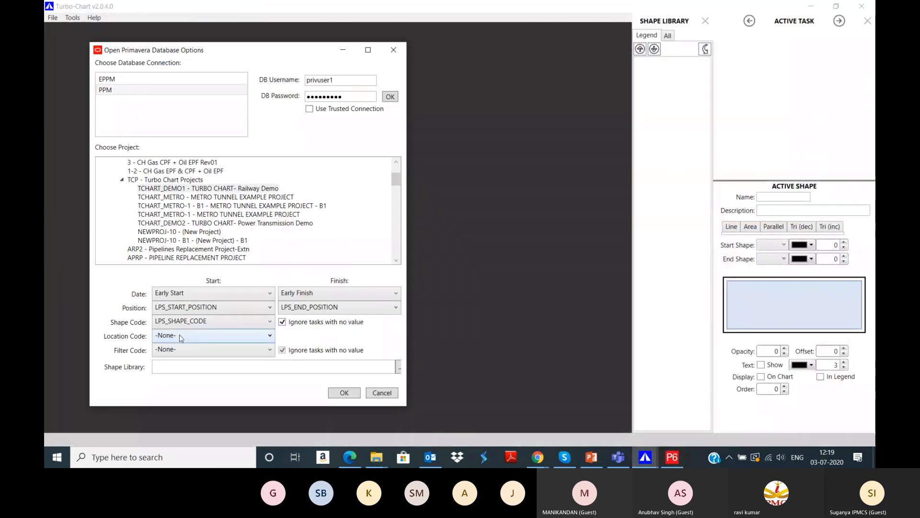
click(180, 338)
scroll(184, 335, down, 1)
click(184, 334)
click(186, 350)
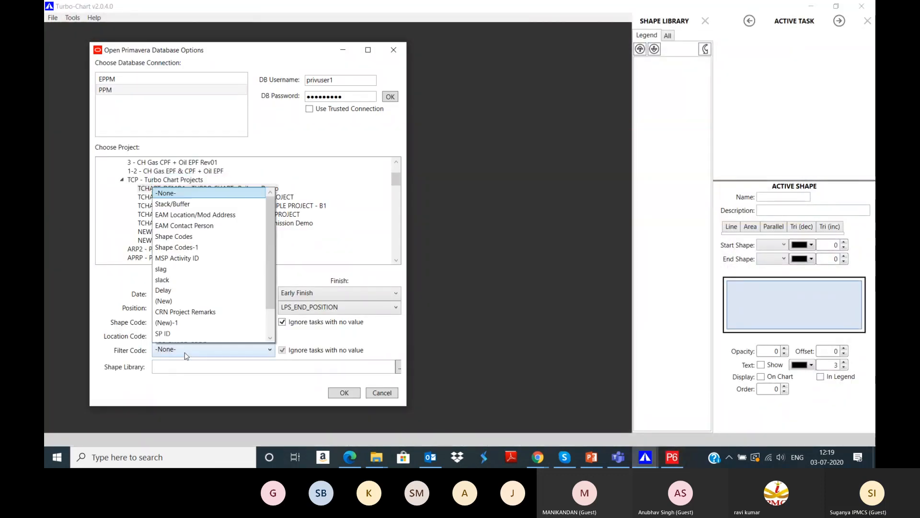
scroll(189, 307, down, 1)
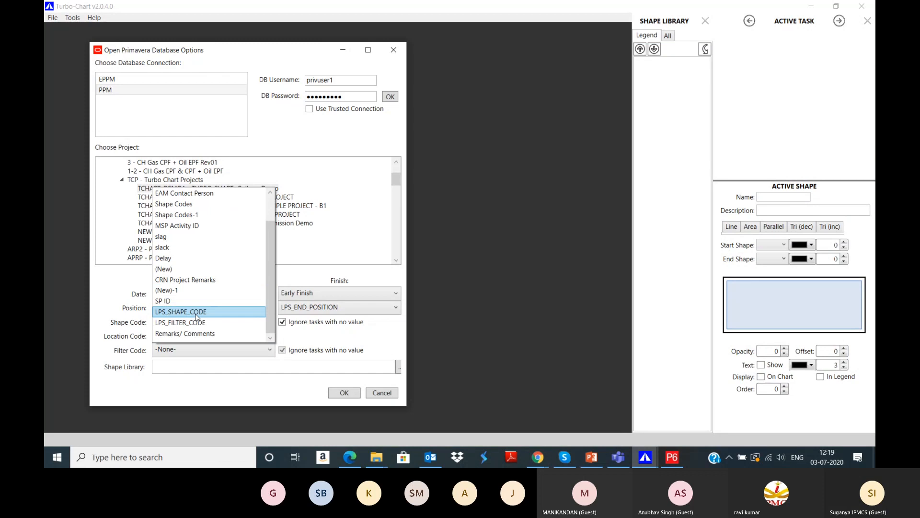
click(198, 321)
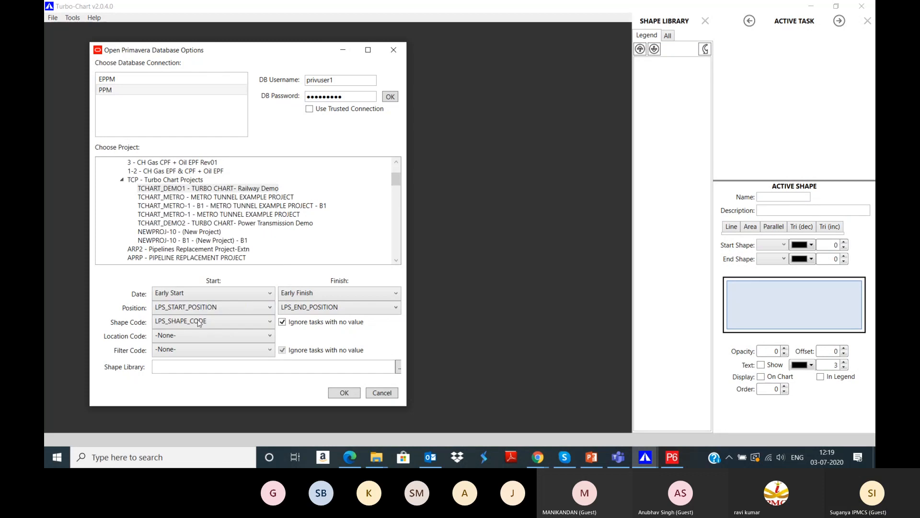
Step: Confirm the Railway Demo import and zoom out four times to fit the whole chart page
click(344, 392)
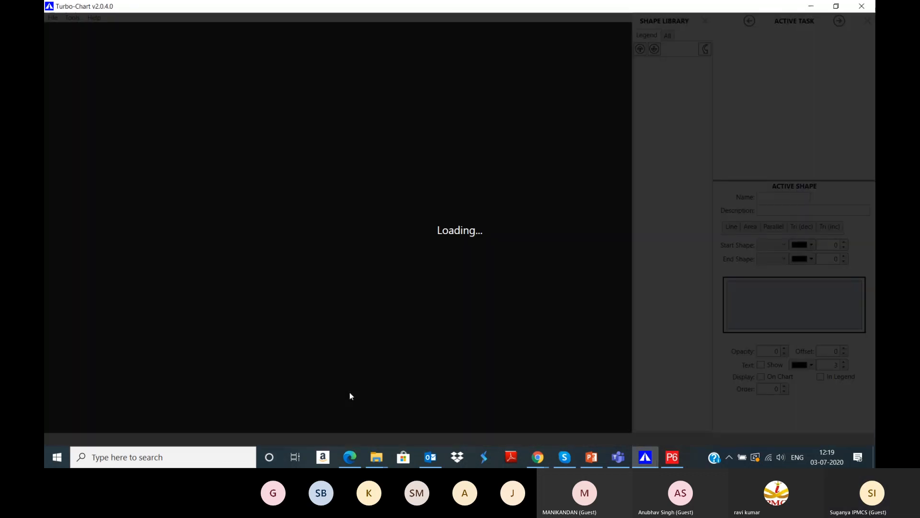
scroll(349, 395, down, 2)
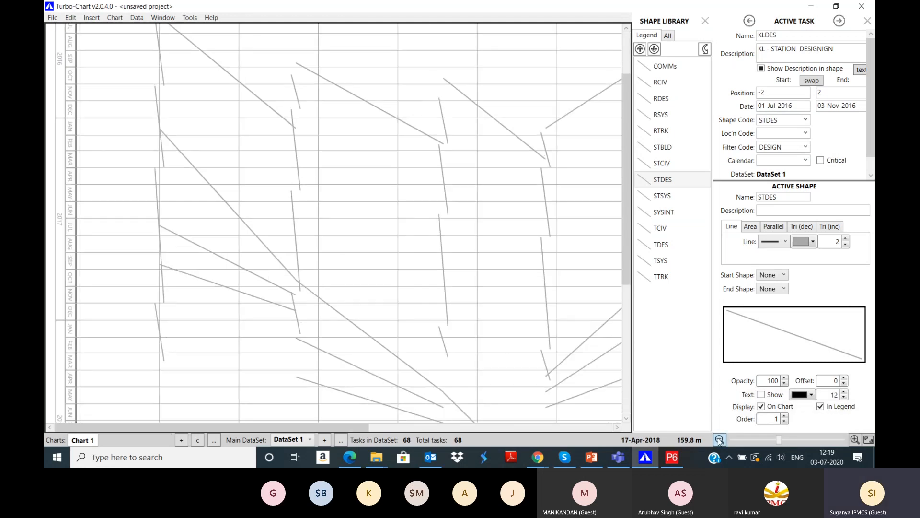
click(719, 439)
click(719, 440)
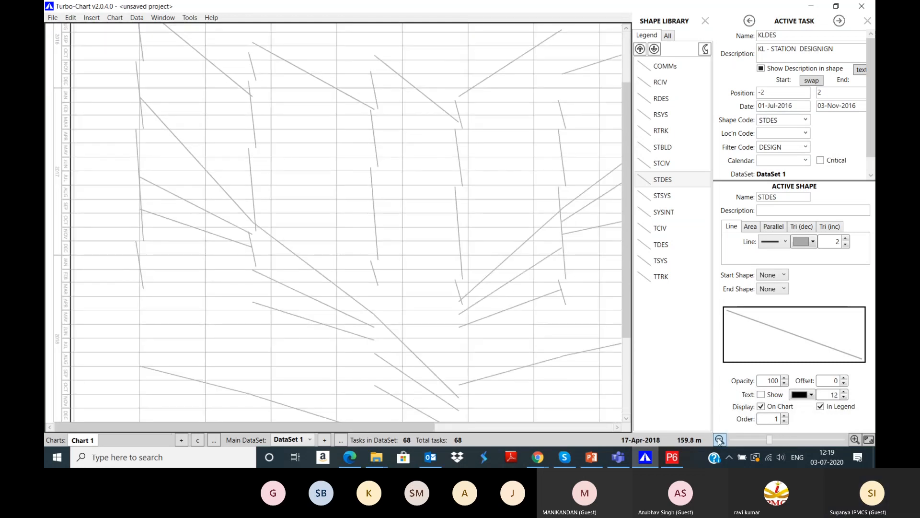
click(718, 440)
click(719, 440)
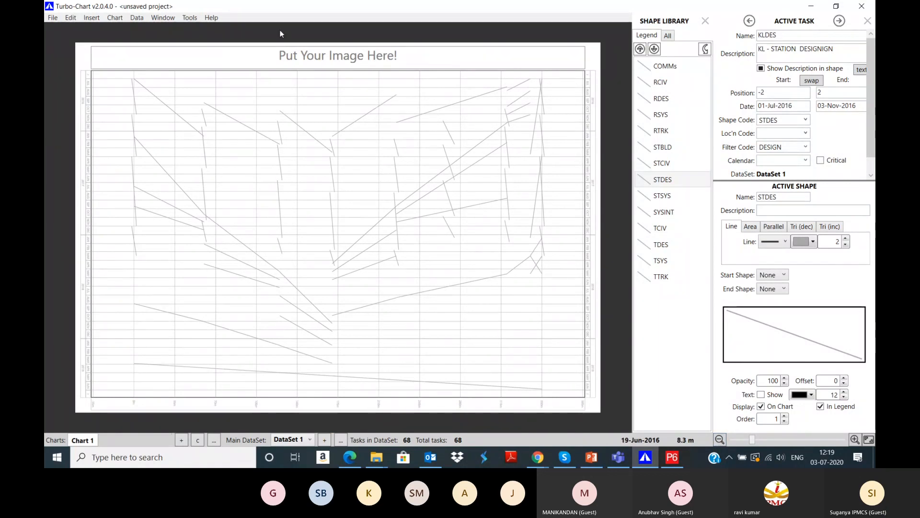
Step: Set the COMMs and TTRK shapes to draw as blue parallel bands
click(664, 66)
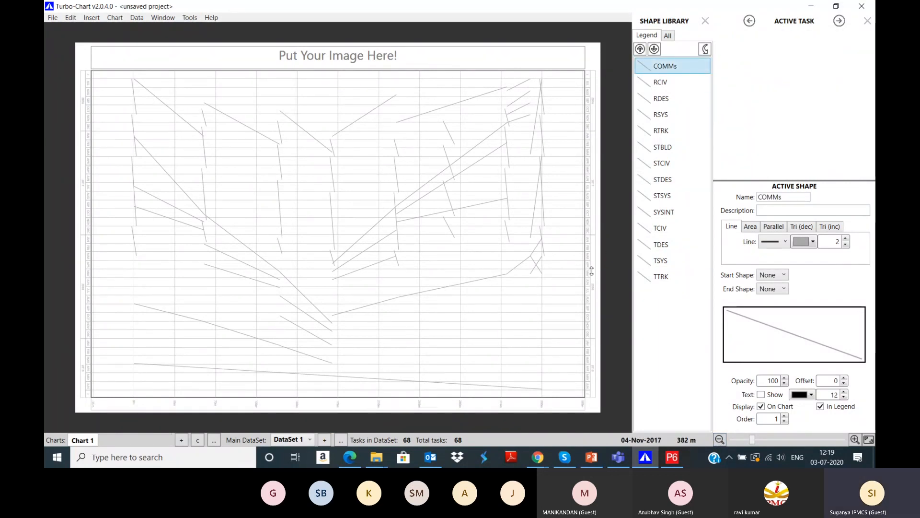
click(772, 226)
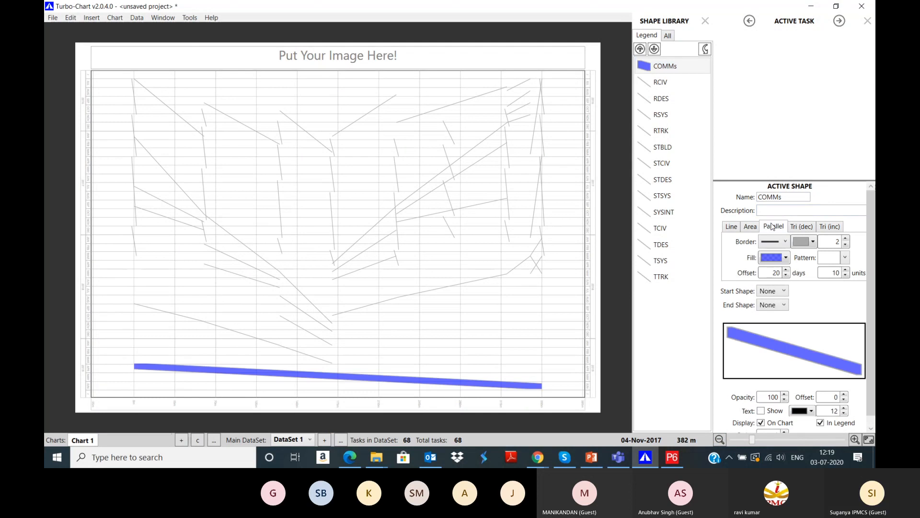
click(666, 82)
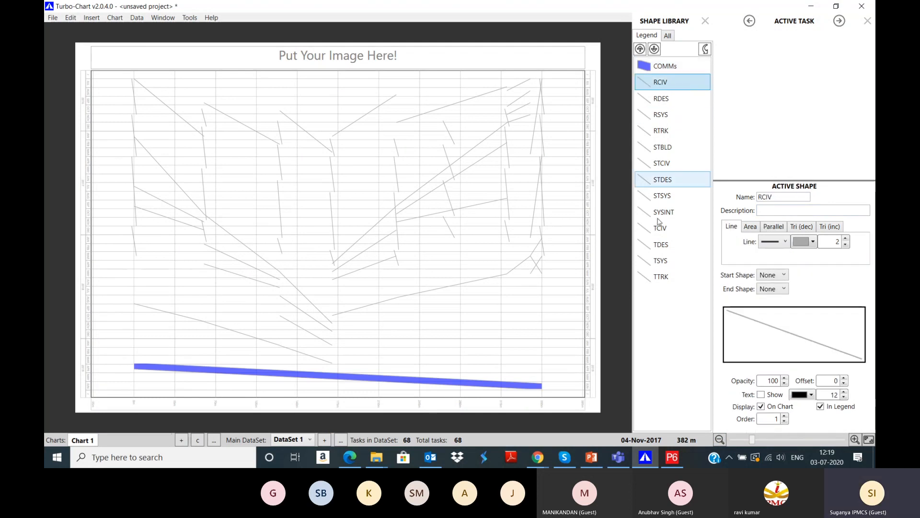
click(679, 277)
click(767, 228)
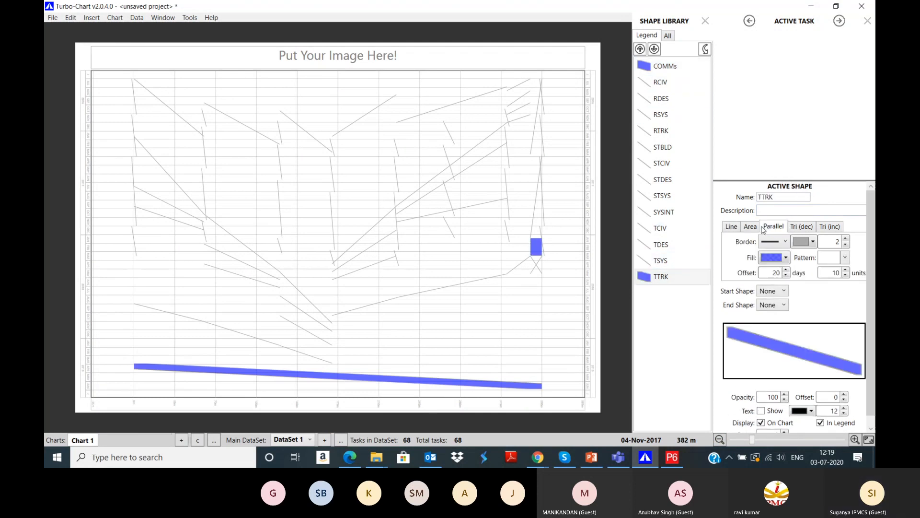
Step: Draw the RCIV tasks as filled areas and the RDES tasks as parallel bands
click(658, 87)
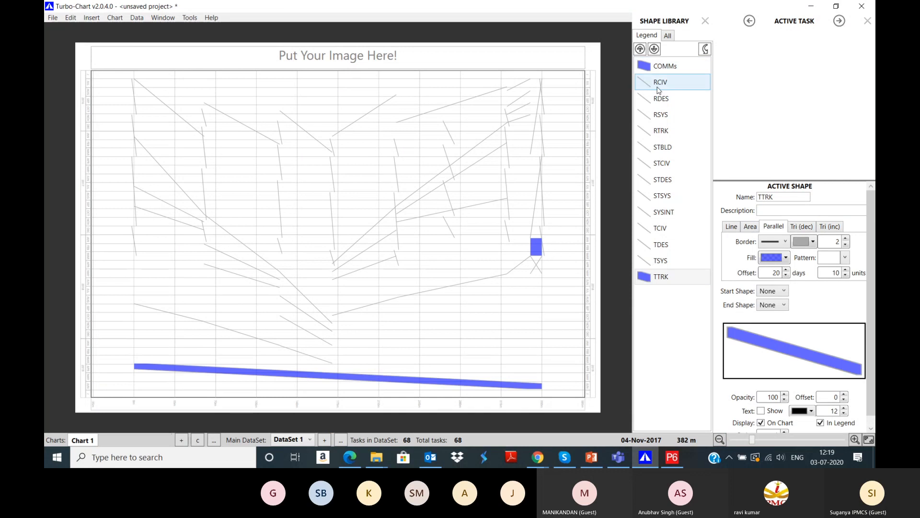
click(750, 230)
click(667, 98)
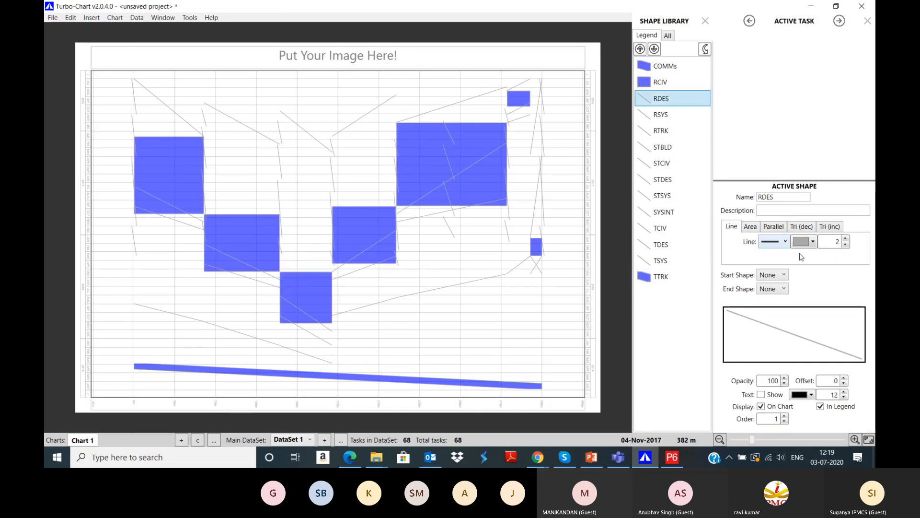
click(773, 226)
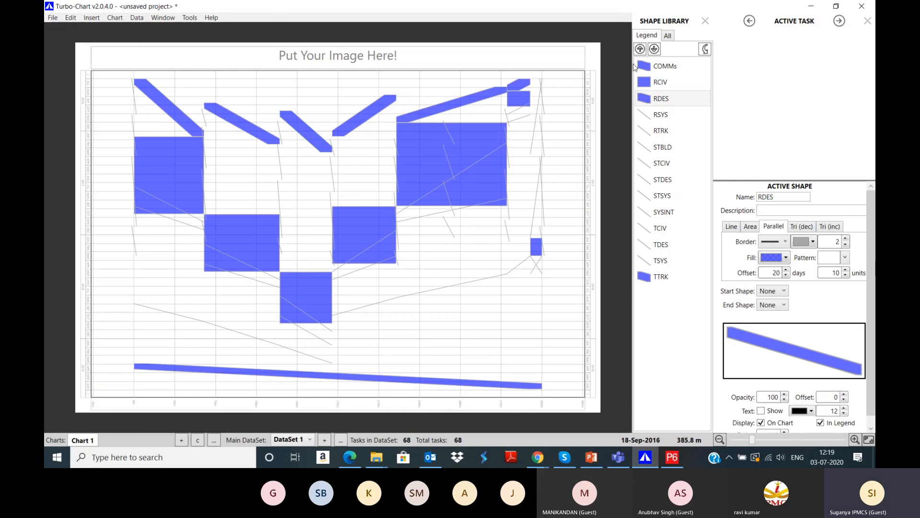
click(659, 72)
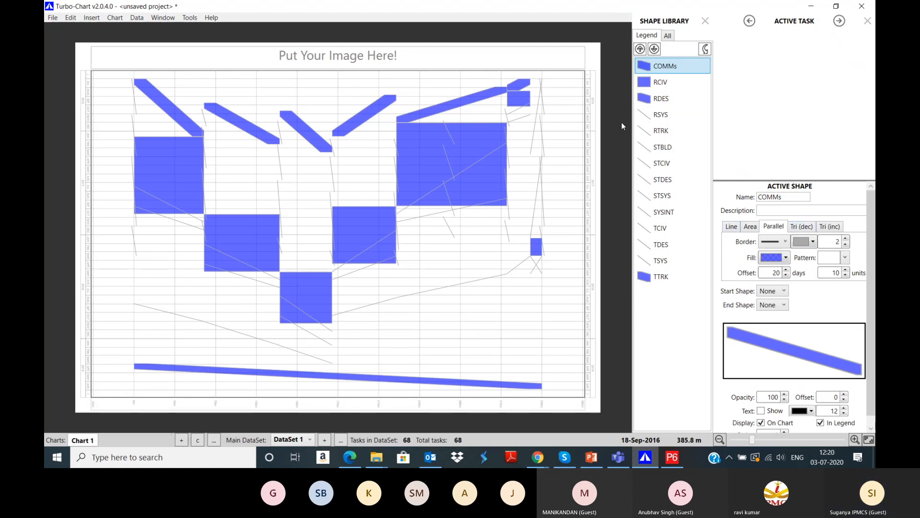
Step: Draw RSYS tasks as decreasing triangles and RTRK tasks as filled areas
click(661, 115)
click(803, 229)
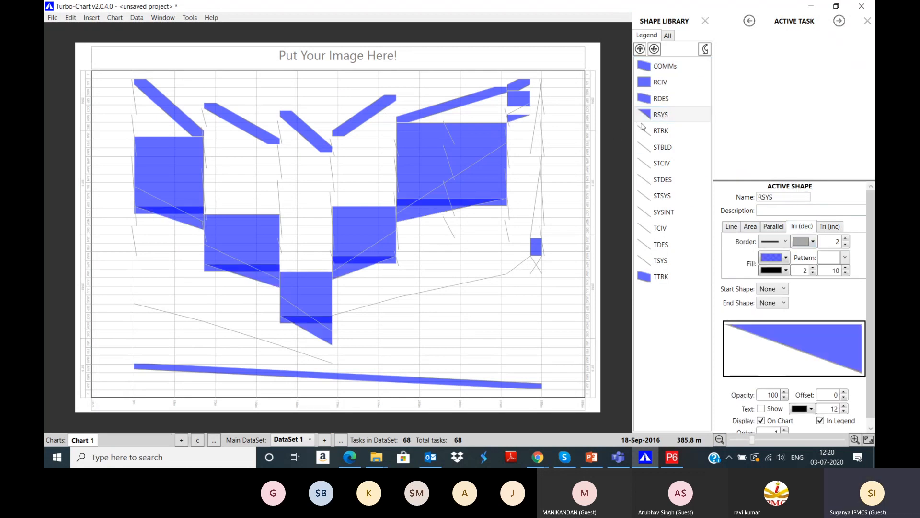
click(661, 131)
click(839, 229)
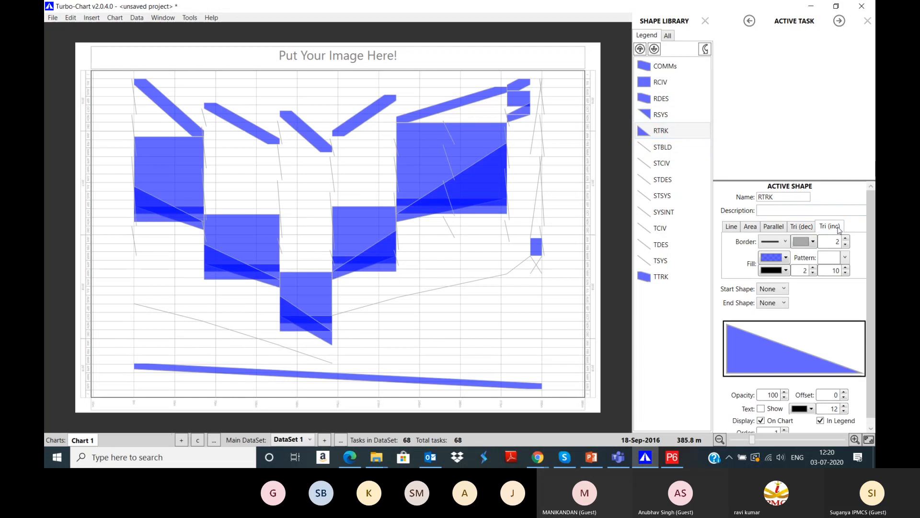
click(766, 229)
click(750, 226)
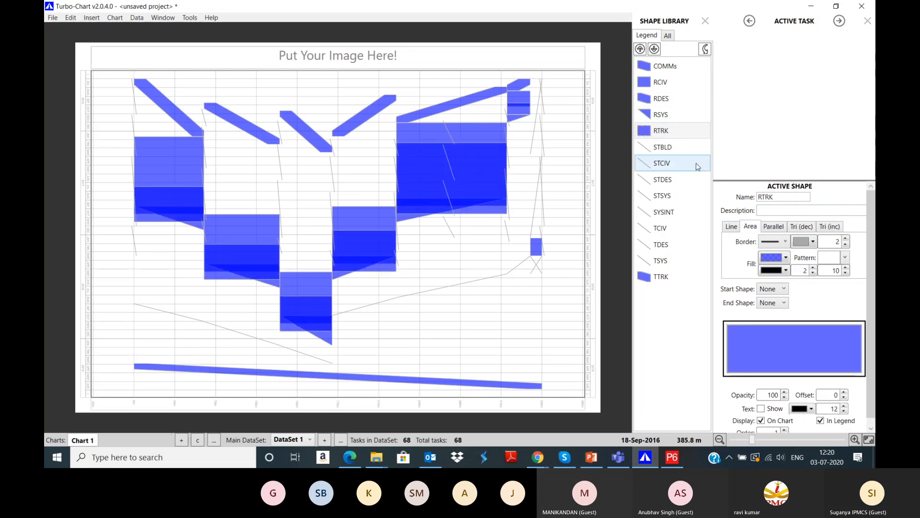
Step: Set the STBLD and STCIV shapes to draw as filled blue areas
click(663, 147)
click(750, 226)
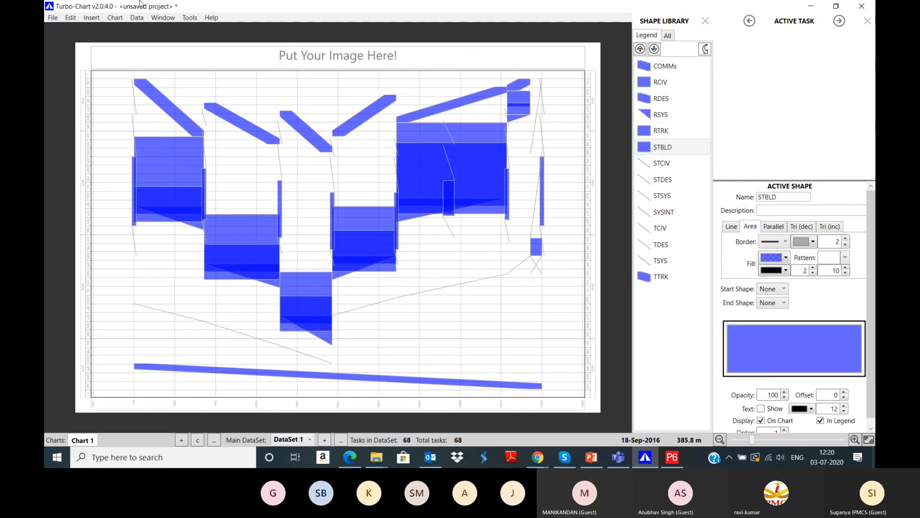
mouse_move(369, 265)
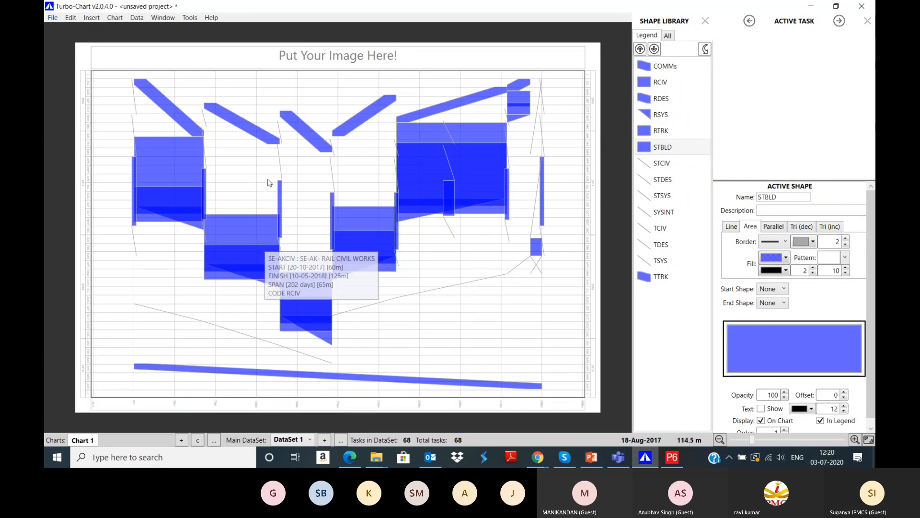
click(662, 163)
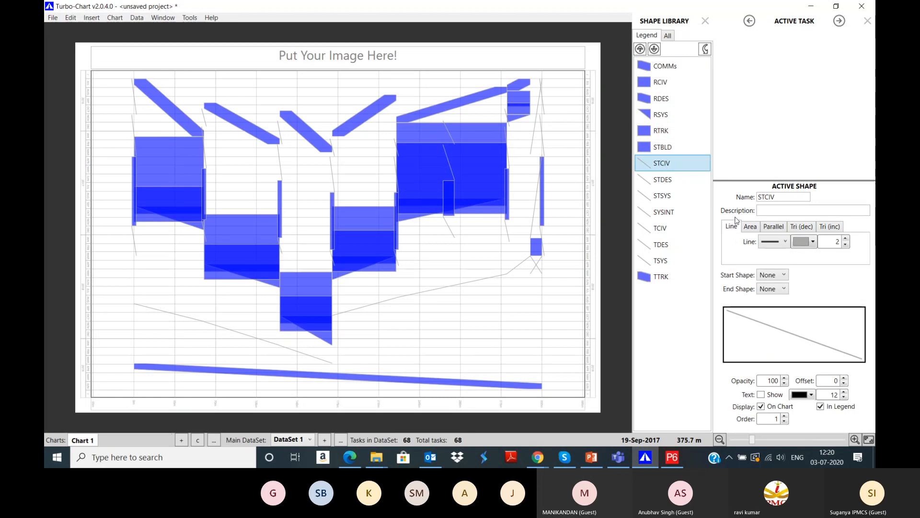
click(750, 226)
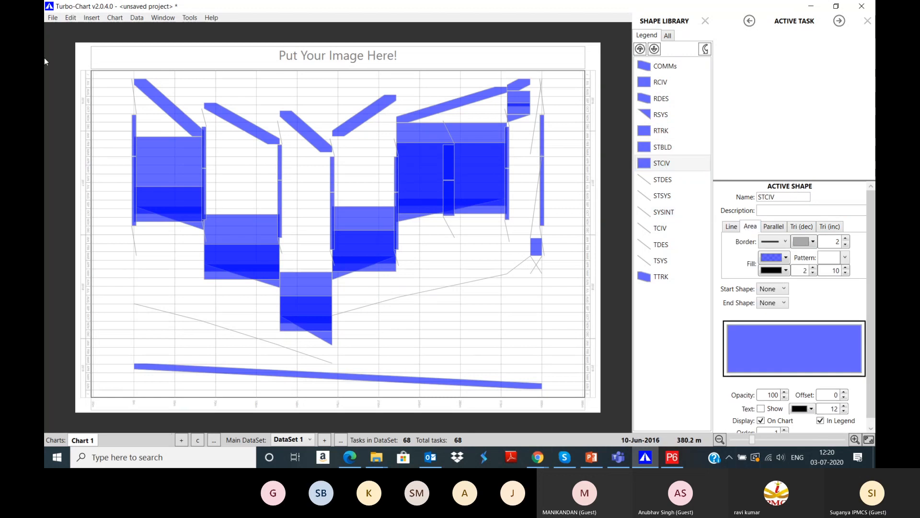
click(669, 461)
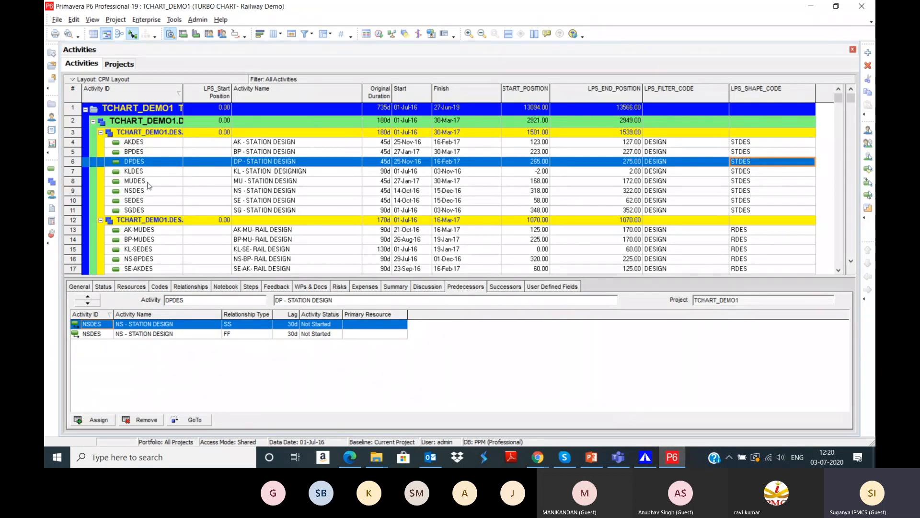
Step: Start a new project under the Turbo Chart Projects (TCP) EPS node in the Projects list
click(119, 64)
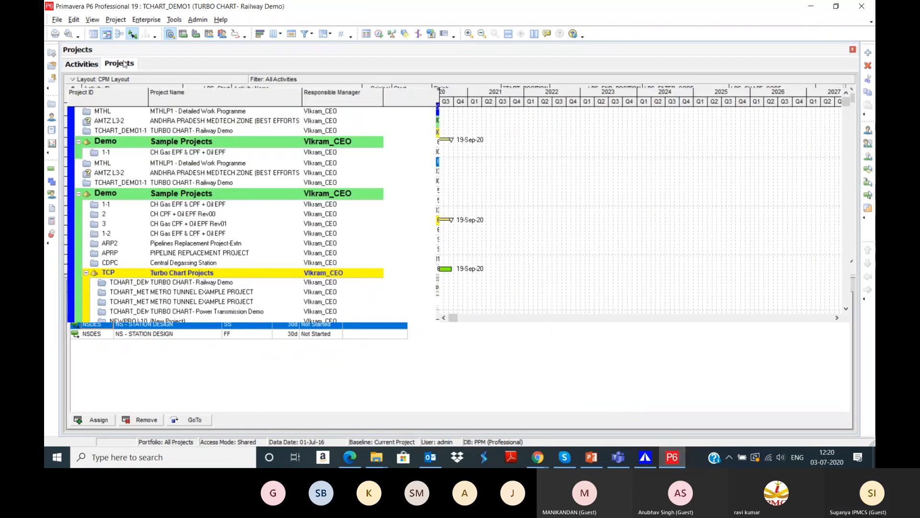
right_click(151, 249)
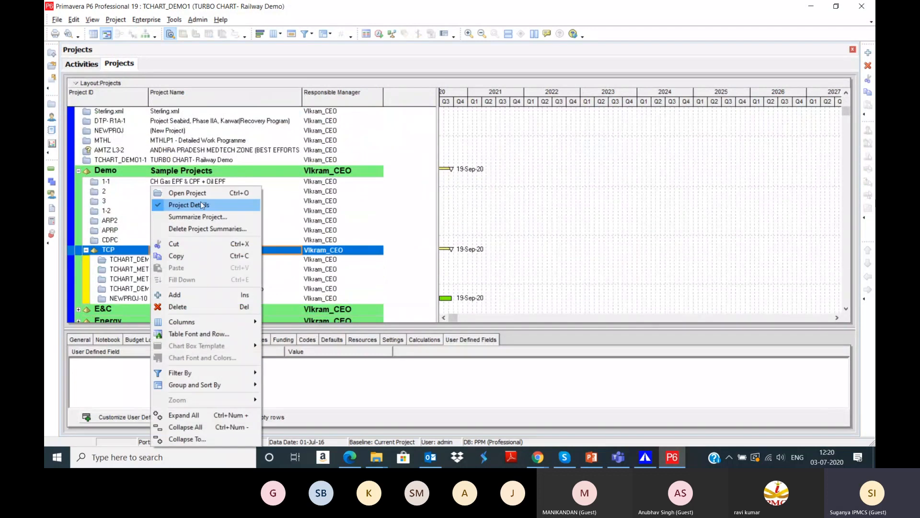
click(208, 292)
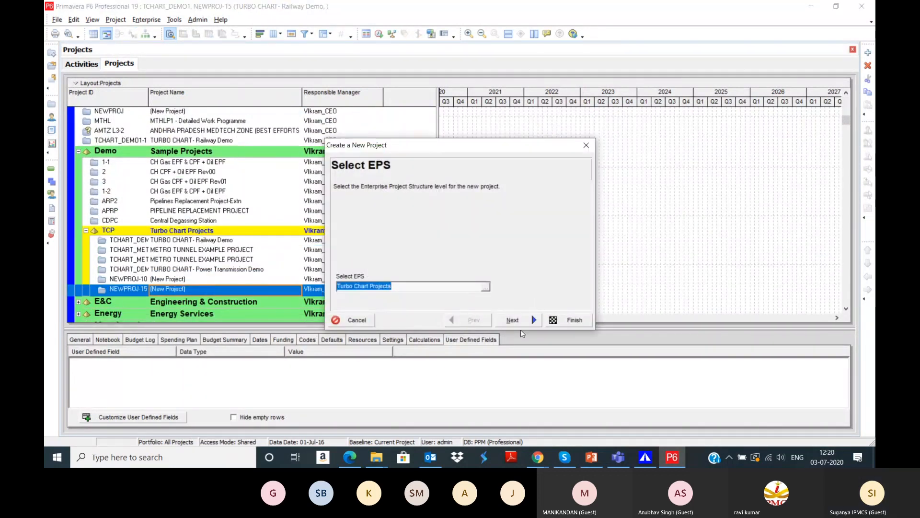
Step: Finish the wizard with project name Metro Rail Project, then open NEWPROJ-15
click(519, 324)
double_click(376, 286)
text(Metro Rail Proje)
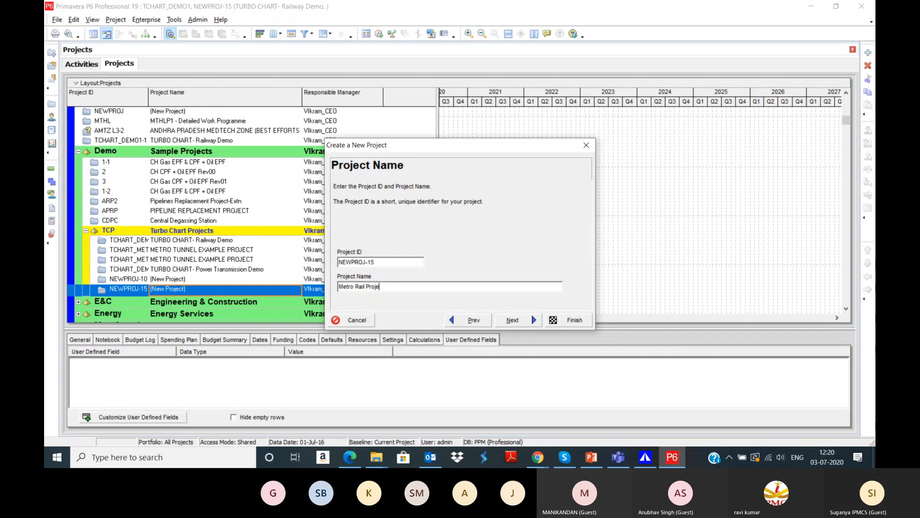
text(ct)
click(514, 320)
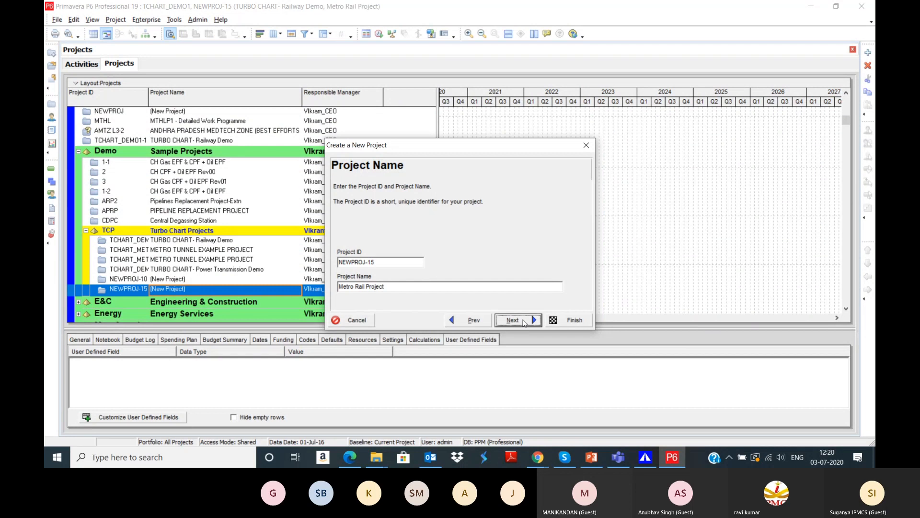
click(567, 320)
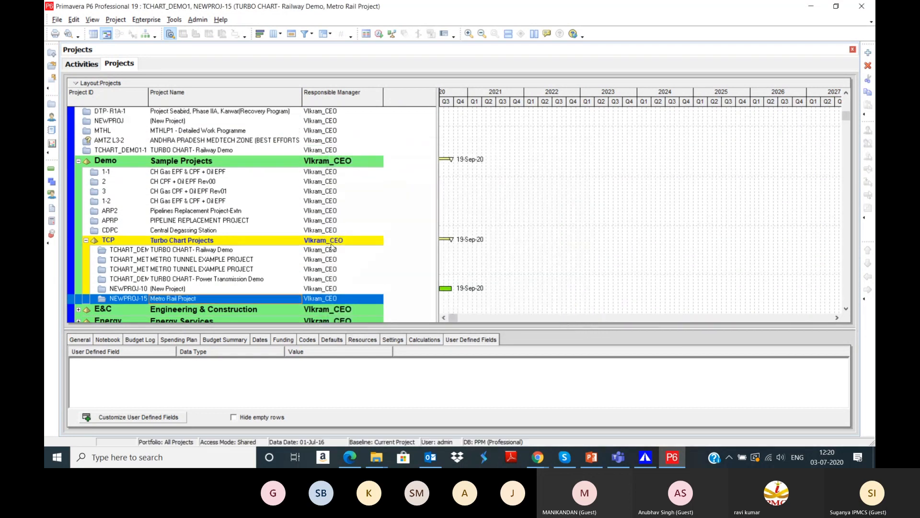
double_click(229, 297)
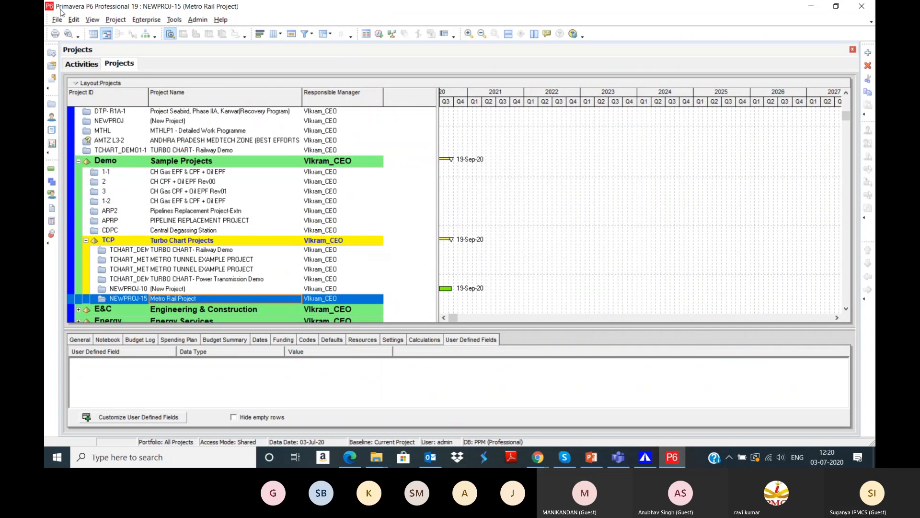
Step: Add new activities to the Metro Rail Project activity list
click(71, 63)
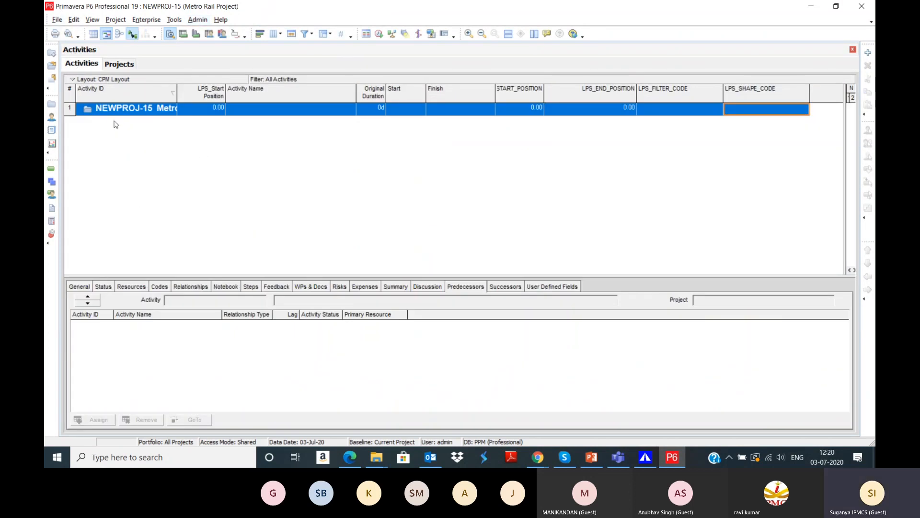
click(867, 53)
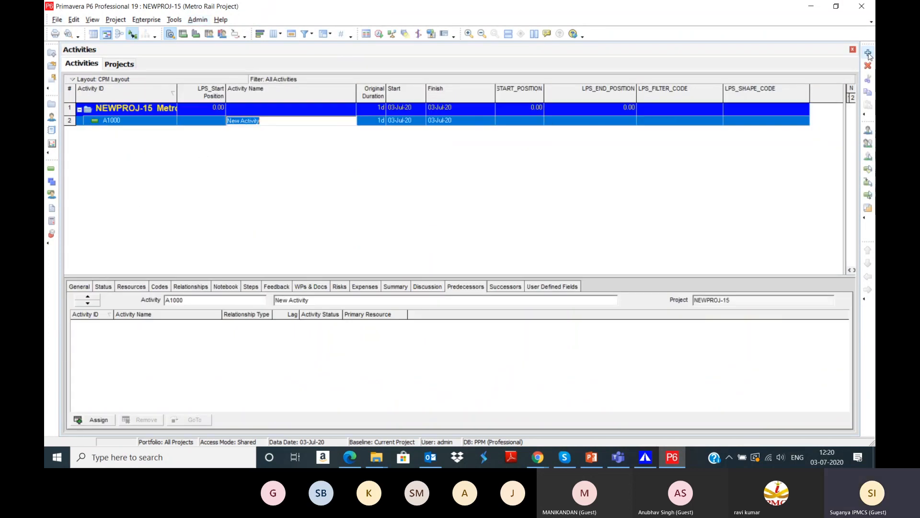
click(868, 52)
click(868, 53)
click(867, 52)
click(868, 53)
click(868, 52)
click(868, 52)
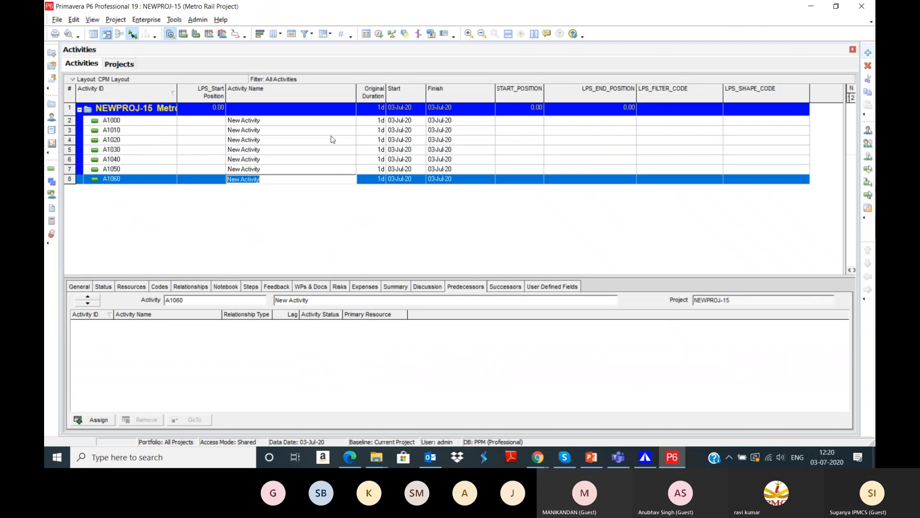
Step: Name activities A1000 to A1030 Station 1, Station 2, Station 3 and Station 4
click(289, 121)
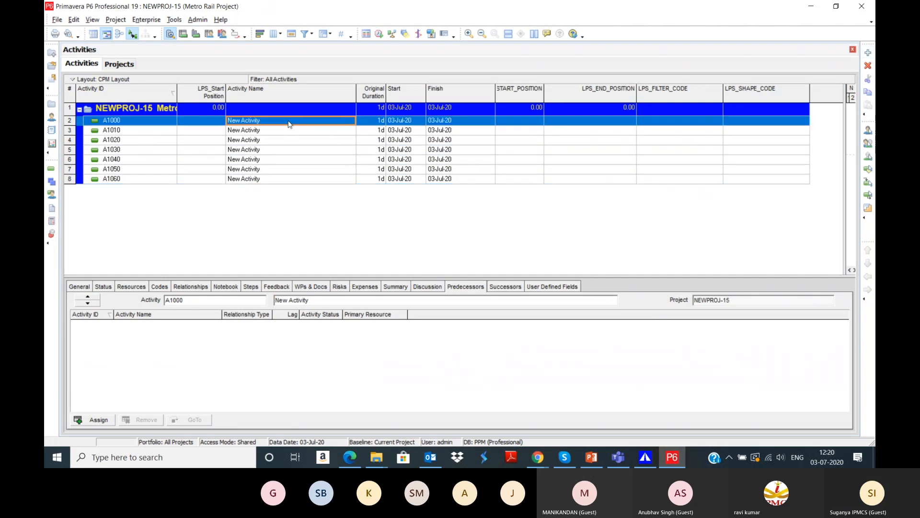
click(224, 230)
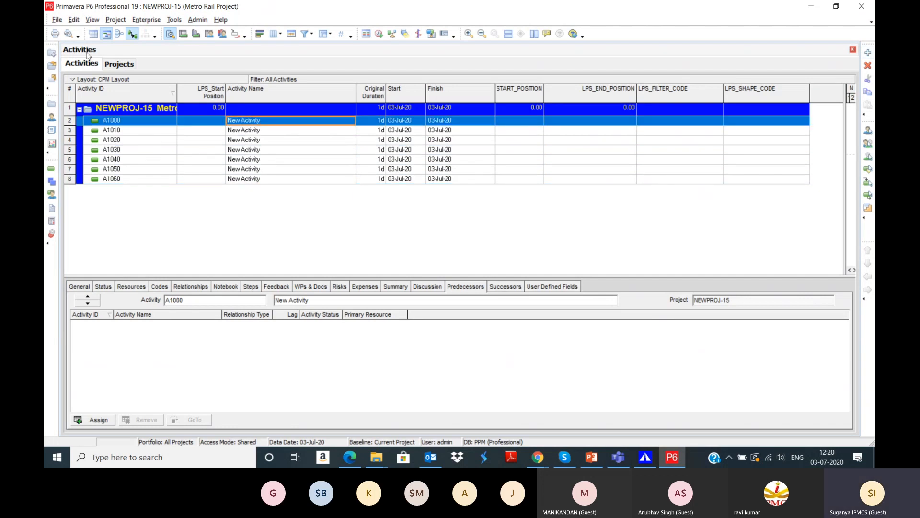
click(282, 122)
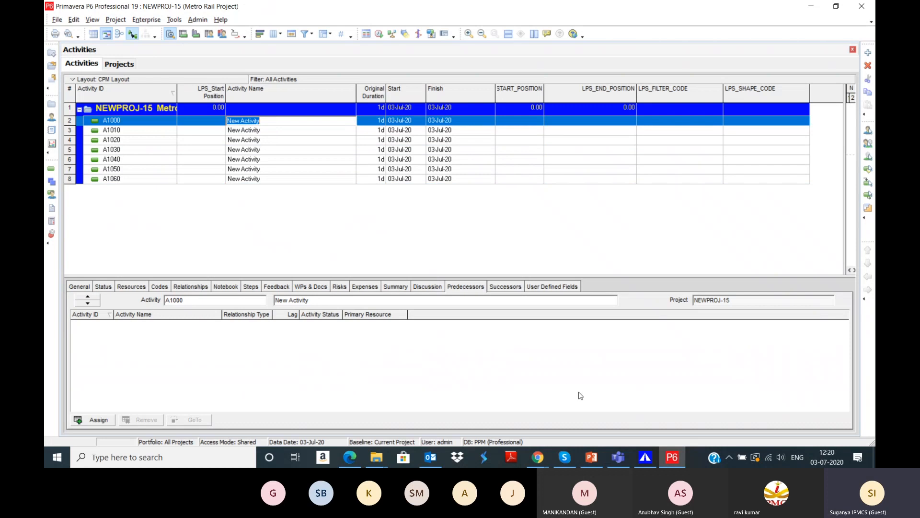
text(Station 1)
key(Return)
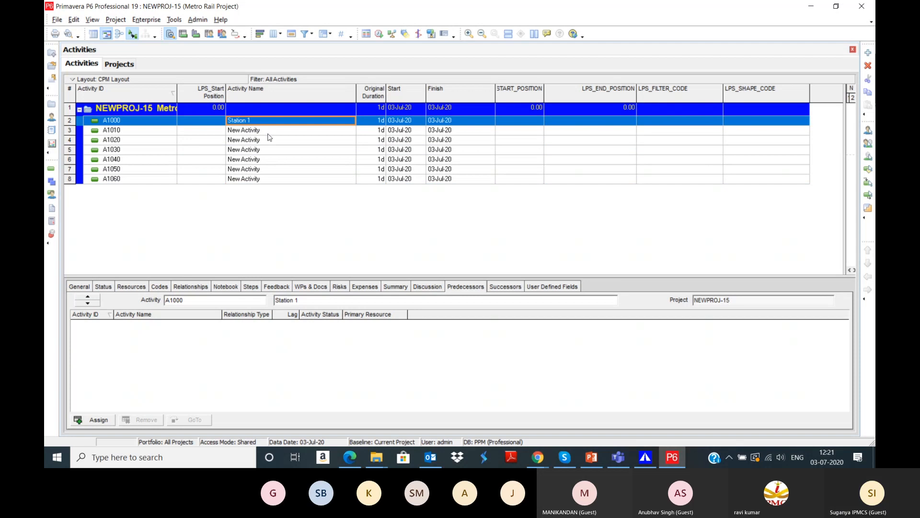
click(268, 134)
click(268, 133)
text(Stat)
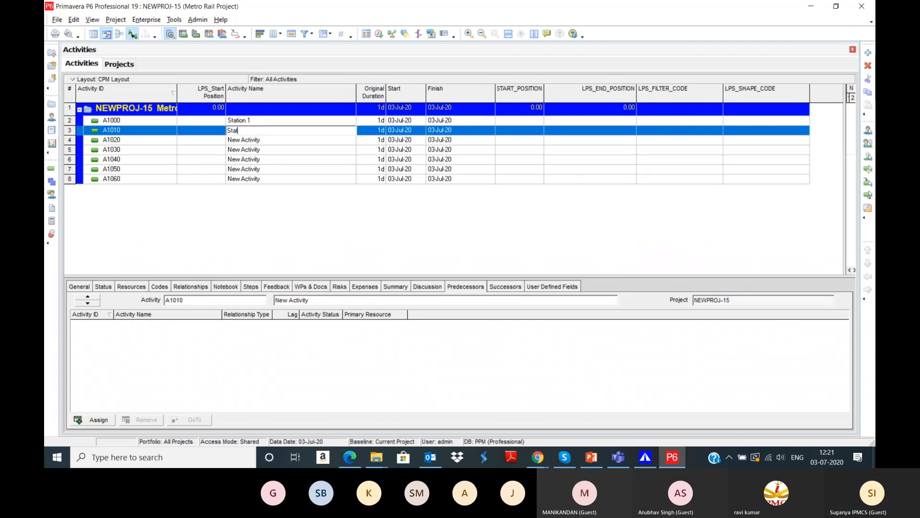
text(ion 2)
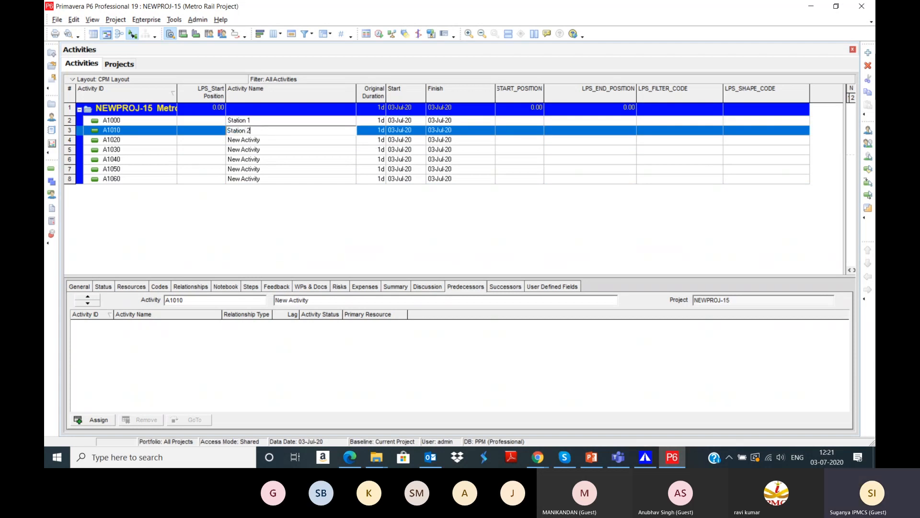
click(267, 141)
text(Sta)
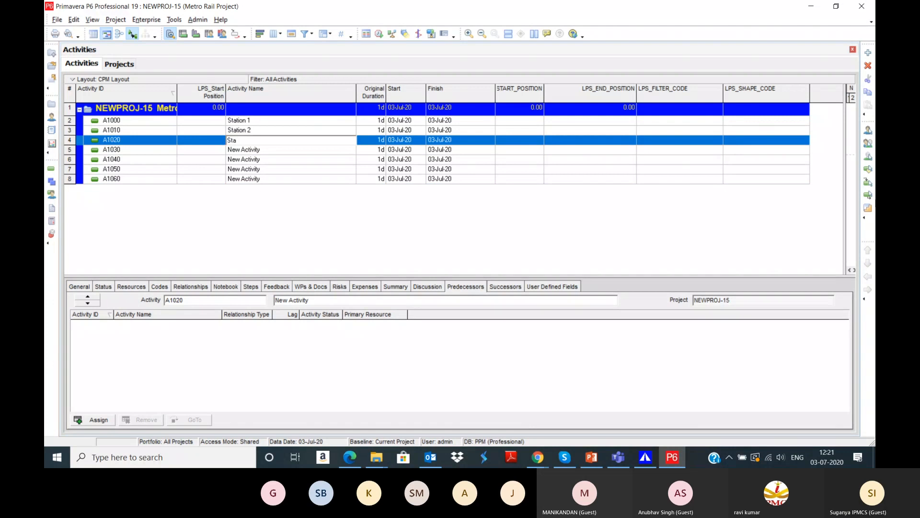
text(tion 3)
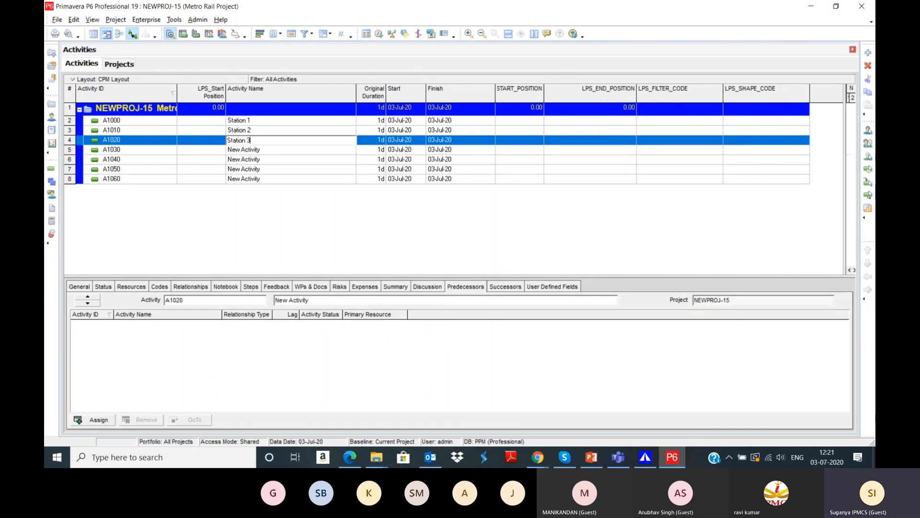
click(277, 150)
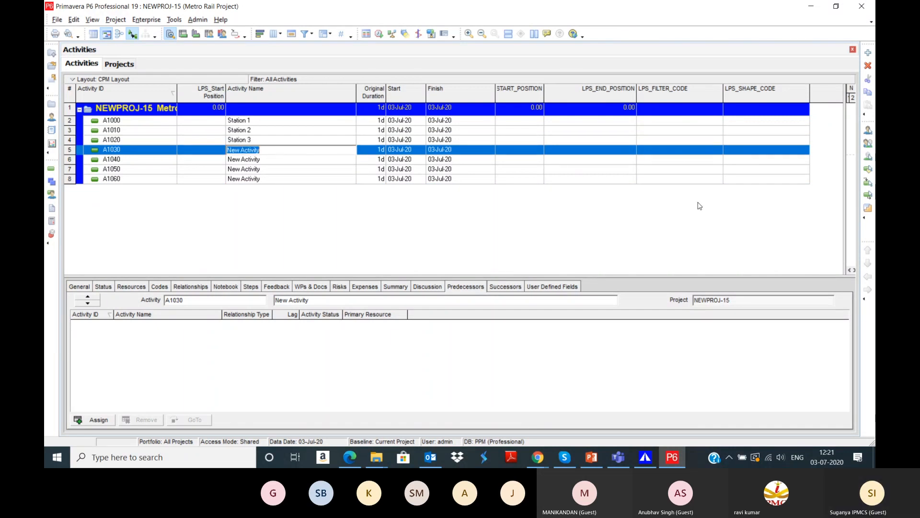
text(Station 4)
Step: Name the remaining activities Station 5, 6 and 7, and reveal the Gantt chart beside the table
click(270, 161)
text(St)
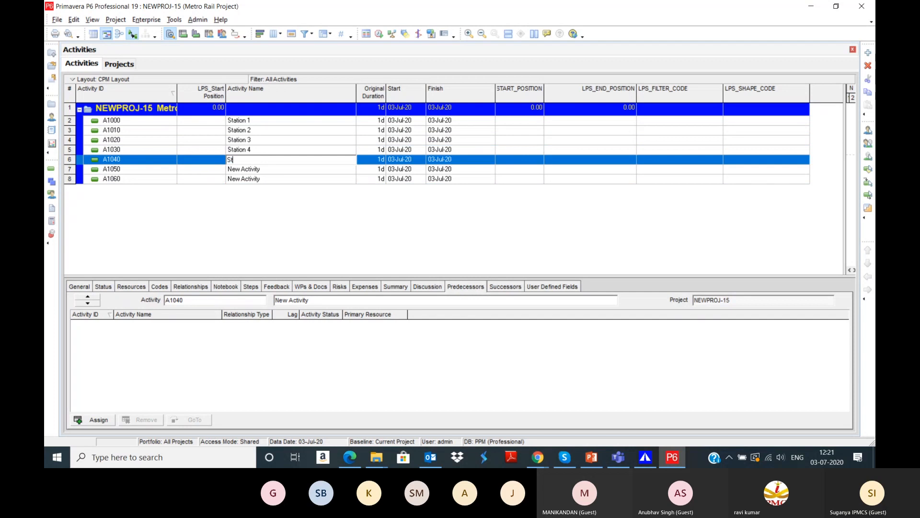
text(ation 5)
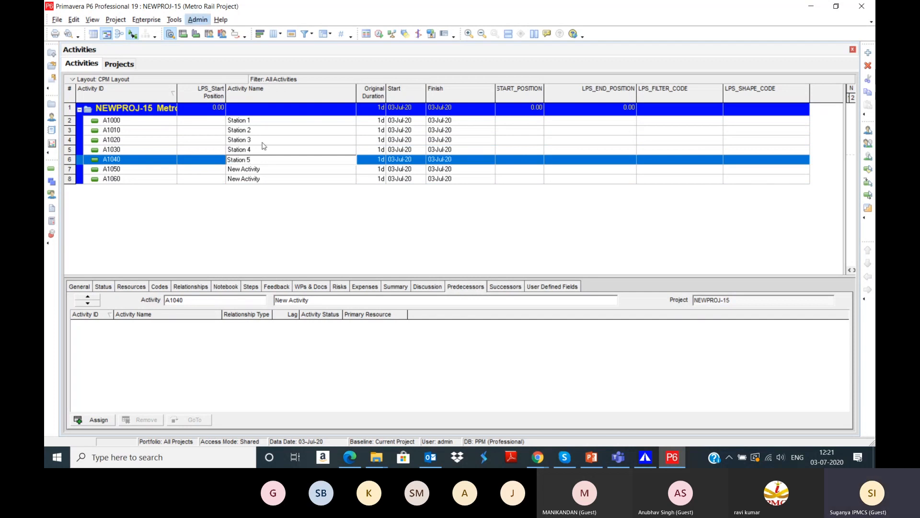
click(265, 171)
text(Station 6)
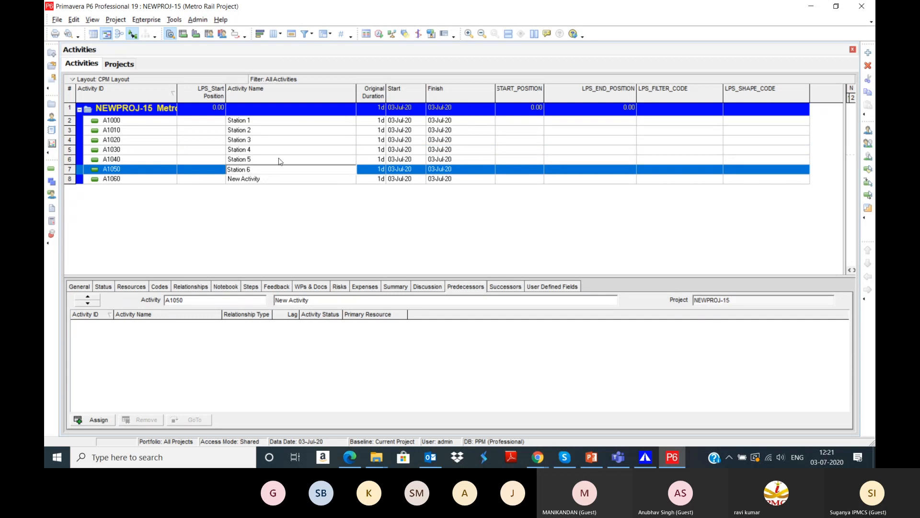
click(276, 180)
text(Station 7)
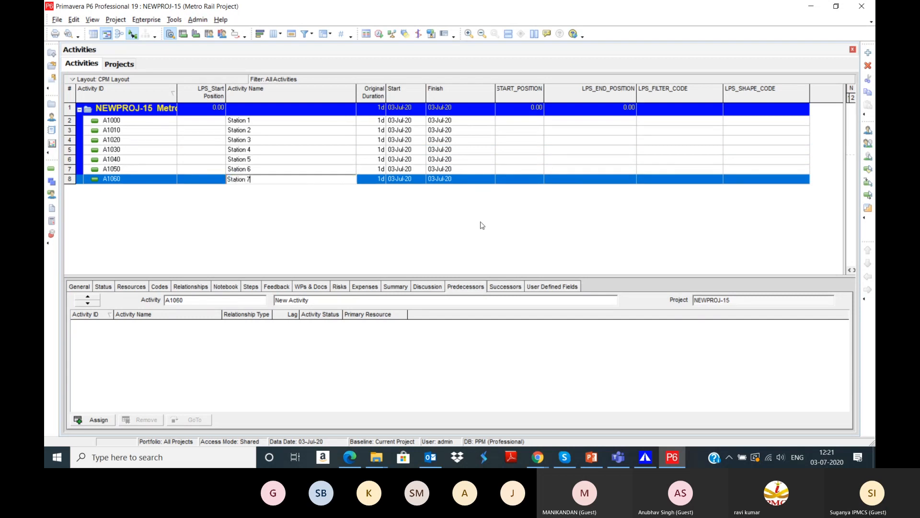
key(Return)
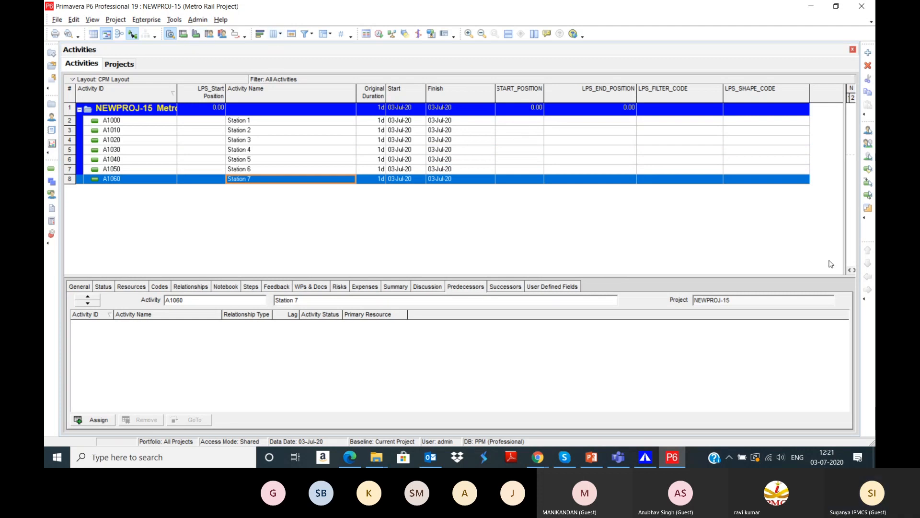
drag(846, 264, 371, 269)
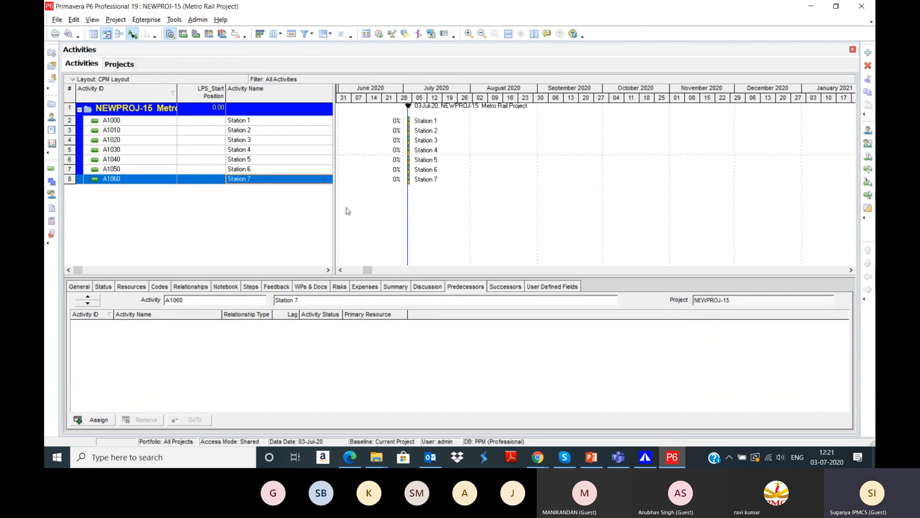
Step: Widen the table and give Stations 1 and 2 original durations of 2 and 4 days
drag(335, 226, 604, 243)
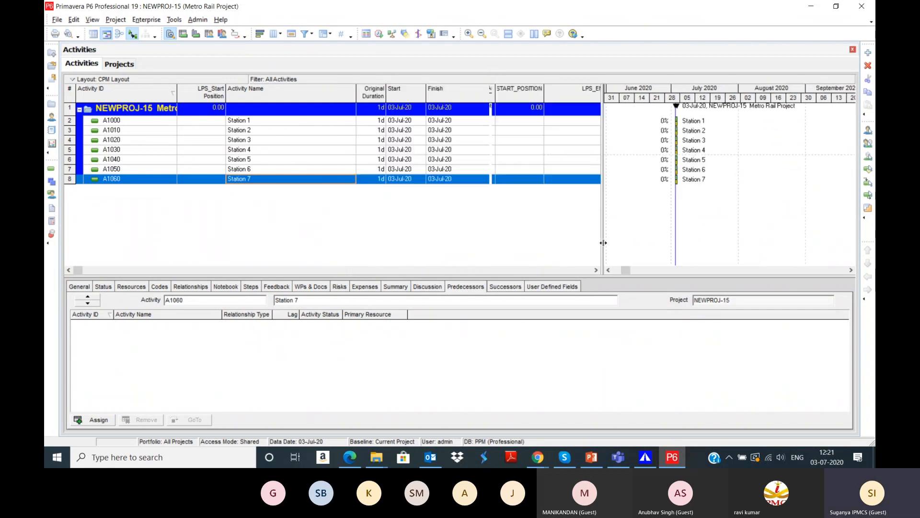
click(385, 124)
text(2)
key(Return)
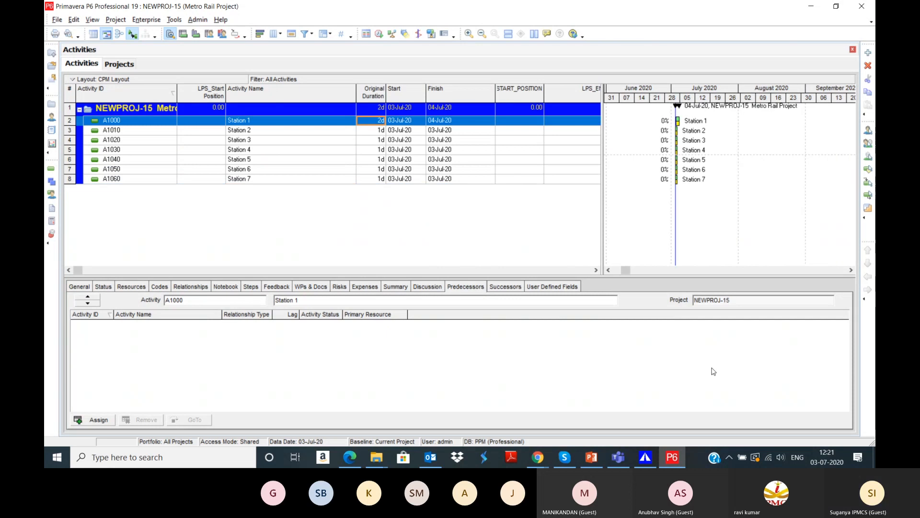
key(Down)
text(4)
key(Return)
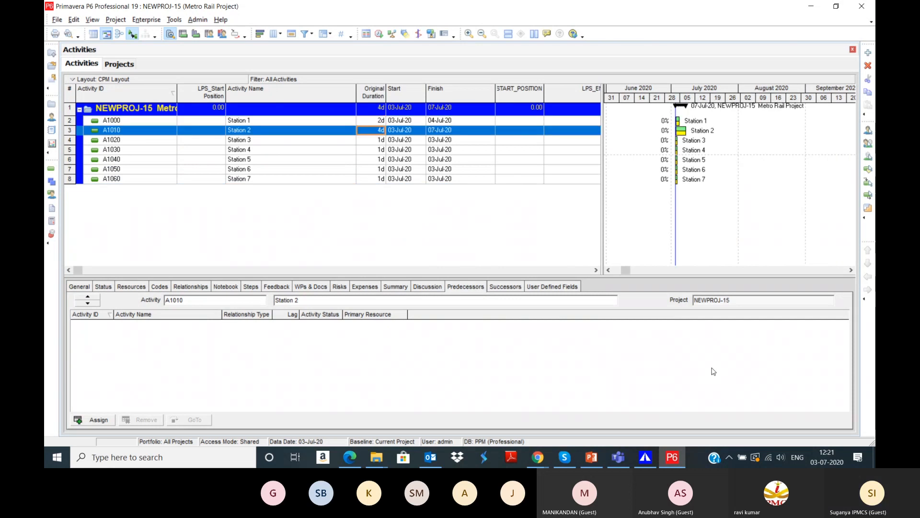
Step: Set original durations of 7, 8, 9, 10 and 20 days for Stations 3–7
key(Down)
text(7)
key(Down)
text(8)
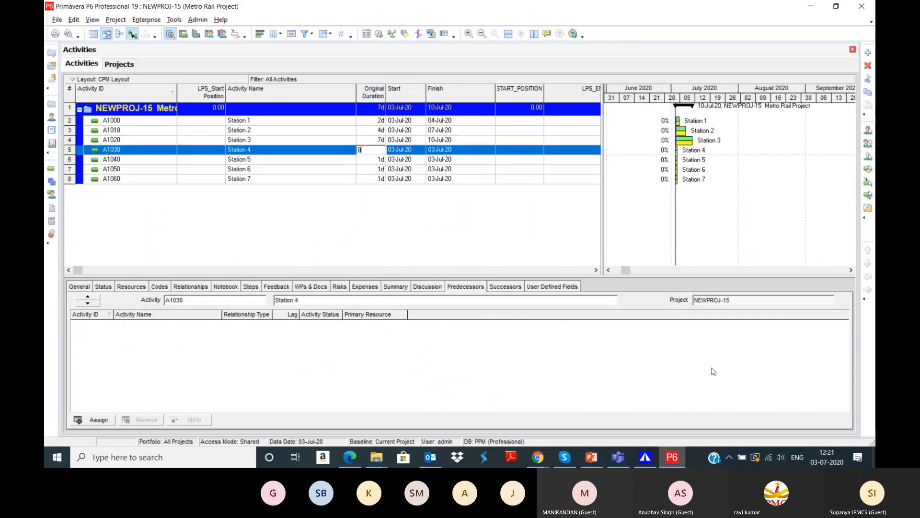
click(370, 161)
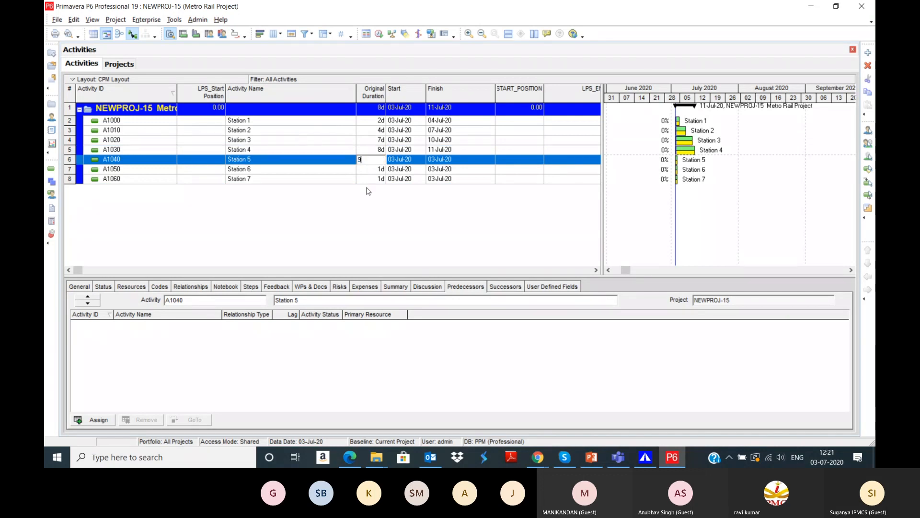
key(Down)
text(10)
key(Down)
text(5)
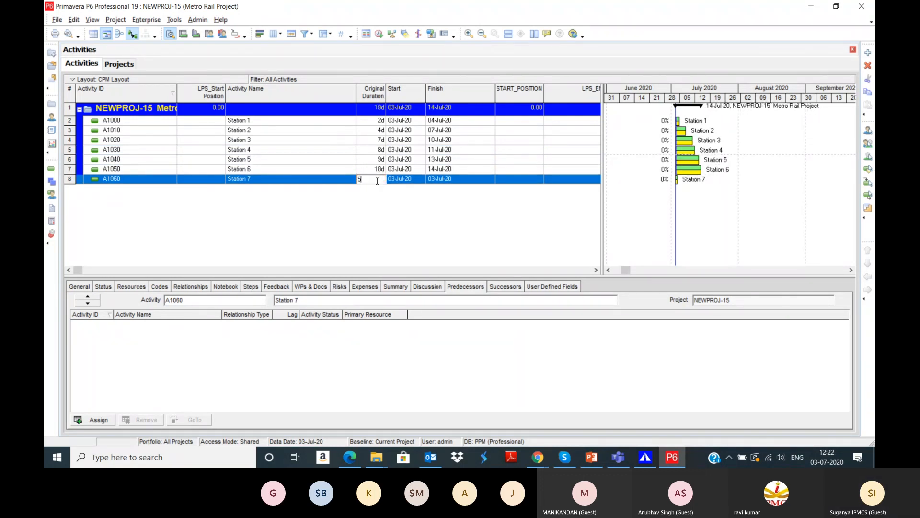
key(BackSpace)
key(Return)
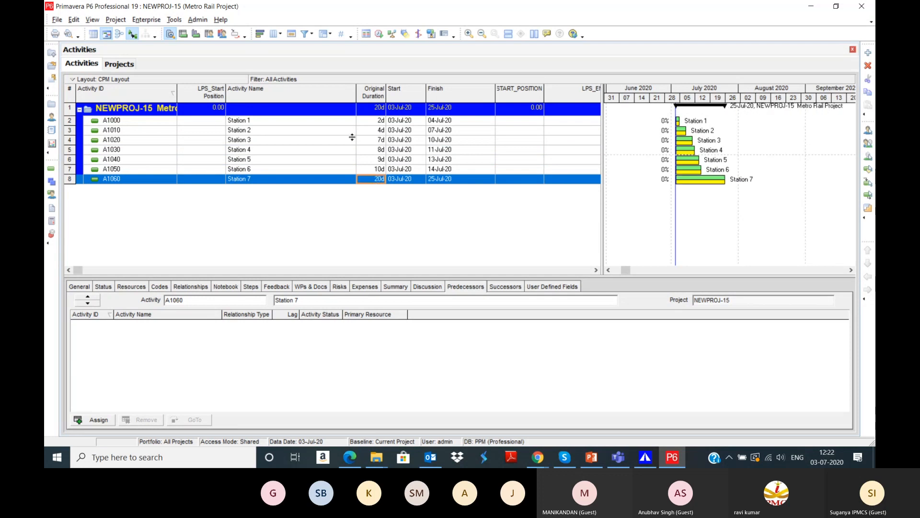
Step: Select all seven stations and link them in sequence
click(250, 123)
shift+click(254, 178)
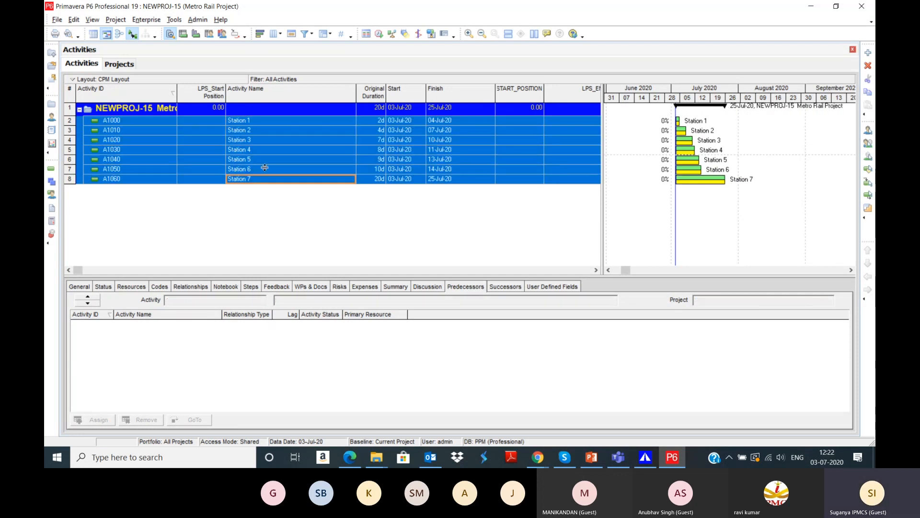
right_click(267, 159)
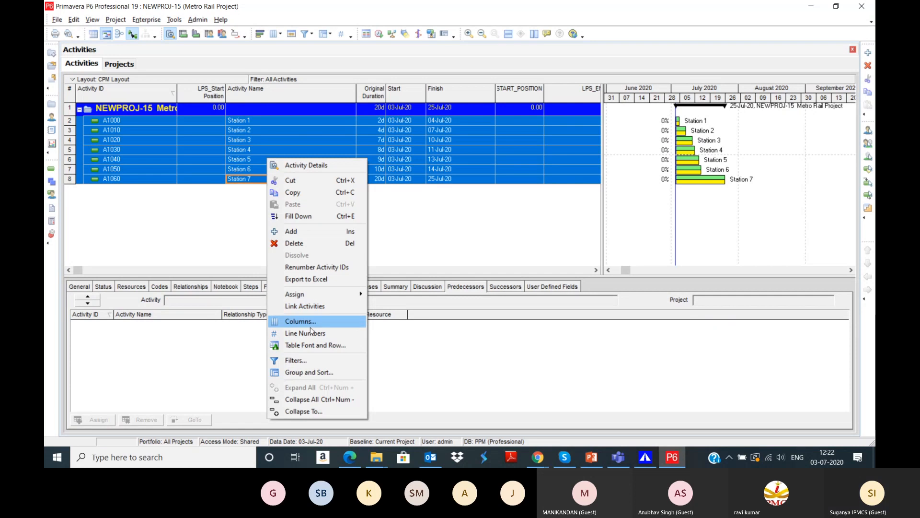
click(305, 305)
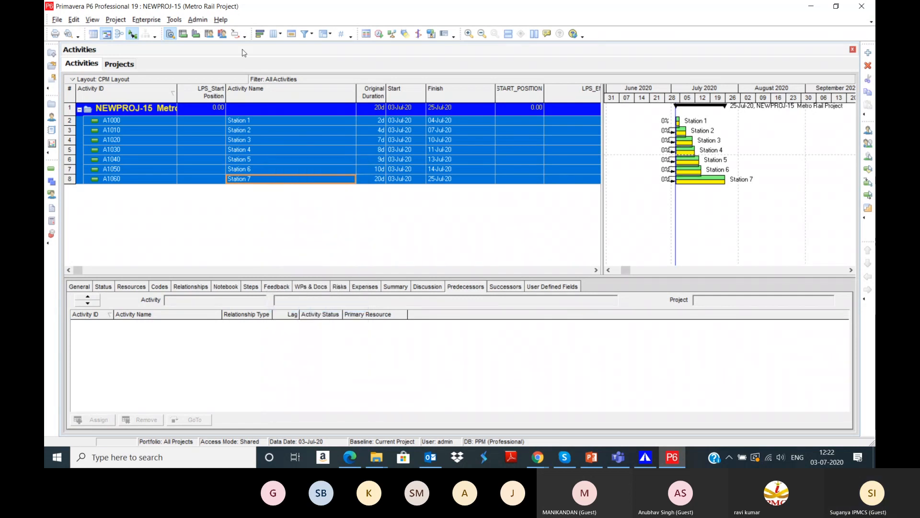
Step: Schedule the project to finish 10-Sep-20 and bring the position columns into view
click(379, 34)
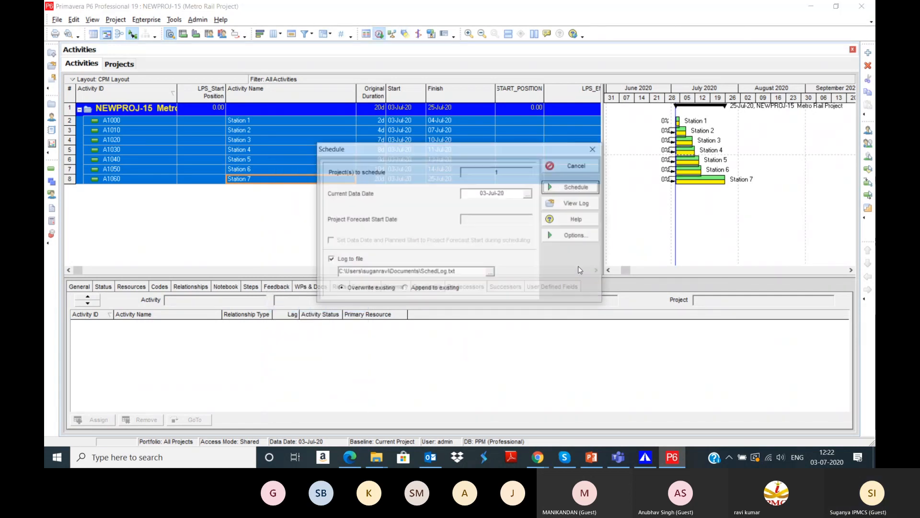
click(591, 190)
click(596, 270)
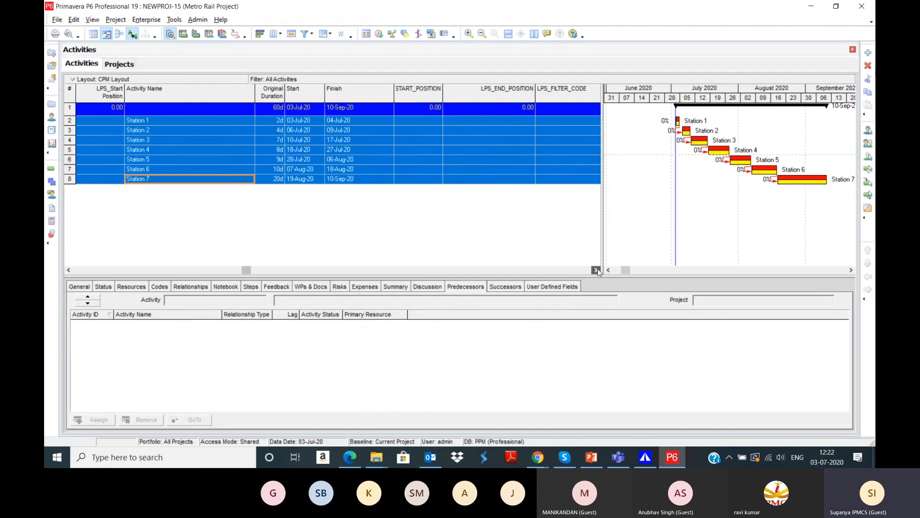
click(596, 269)
click(364, 120)
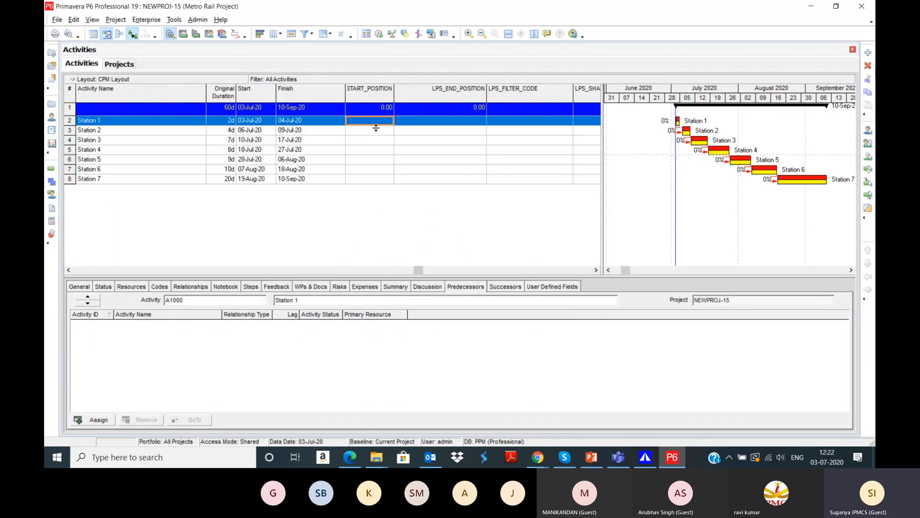
Step: Give Station 1 positions 0 to 10 and Station 2 positions 11 to 20
click(380, 126)
text(0)
click(465, 122)
click(465, 122)
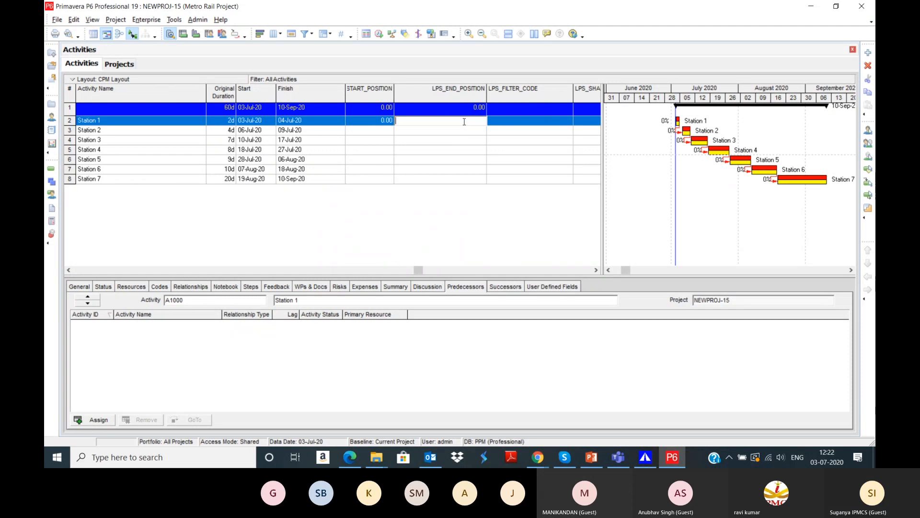
text(10)
click(381, 134)
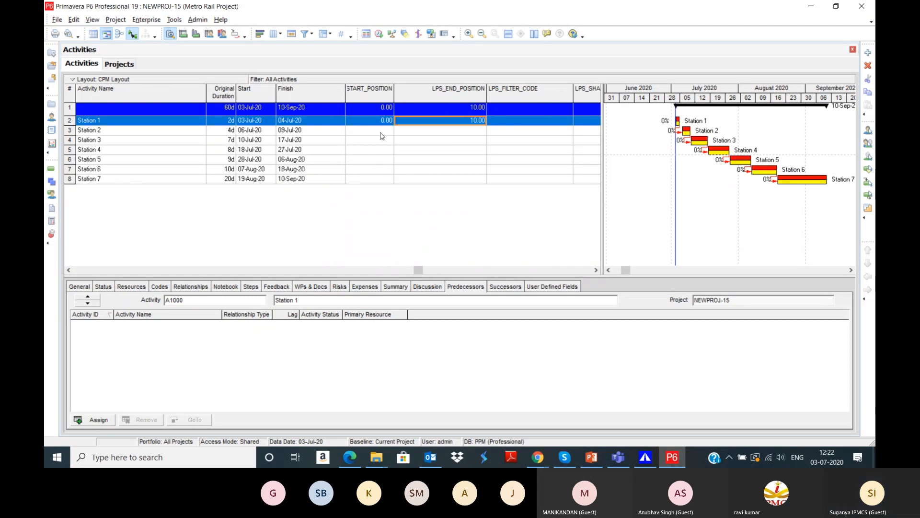
click(381, 133)
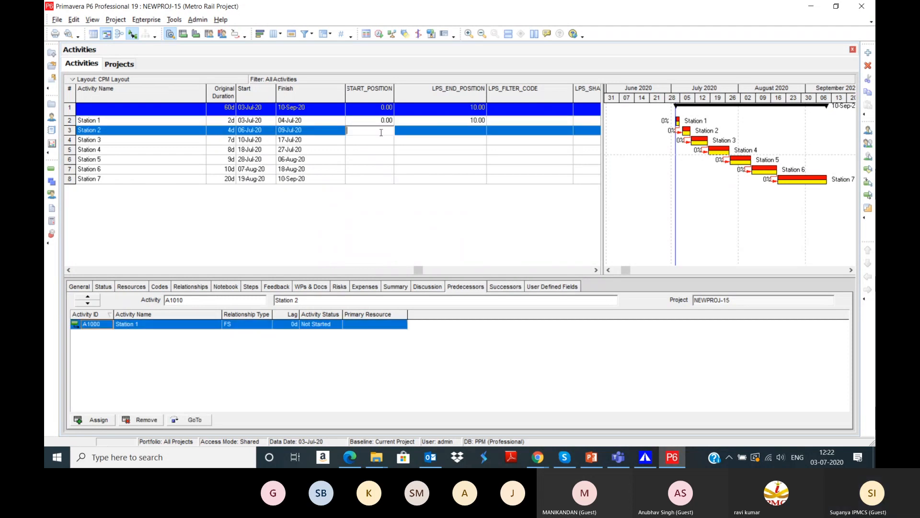
click(436, 134)
click(438, 131)
text(20)
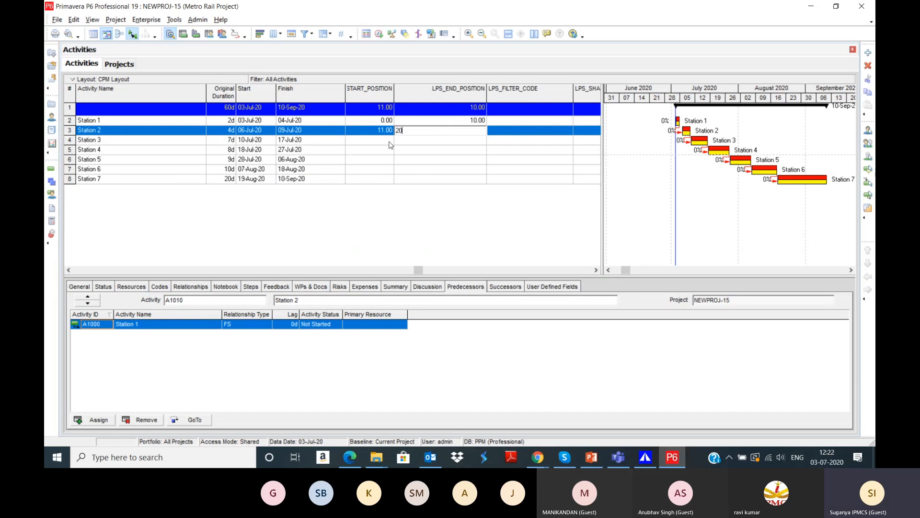
Step: Give Station 3 positions 21 to 30 and Station 4 positions 31 to 40
double_click(386, 140)
text(21)
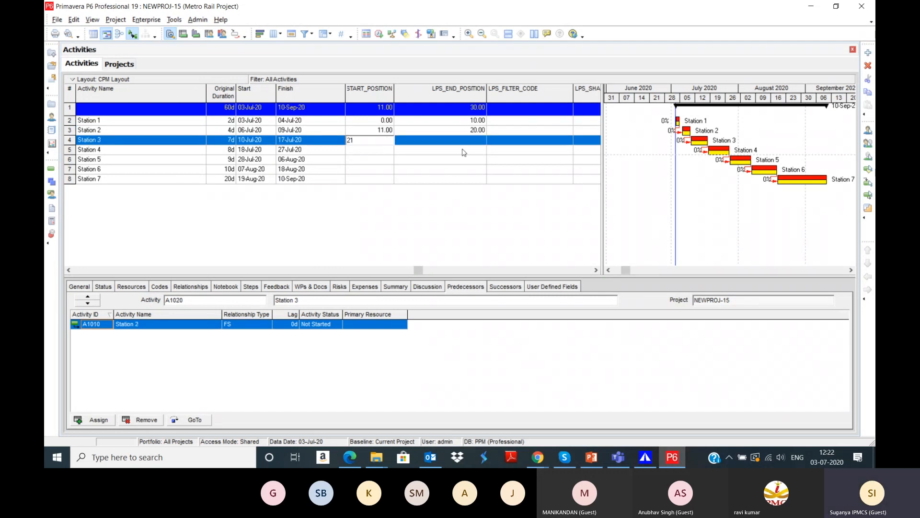
click(454, 142)
click(454, 143)
text(0)
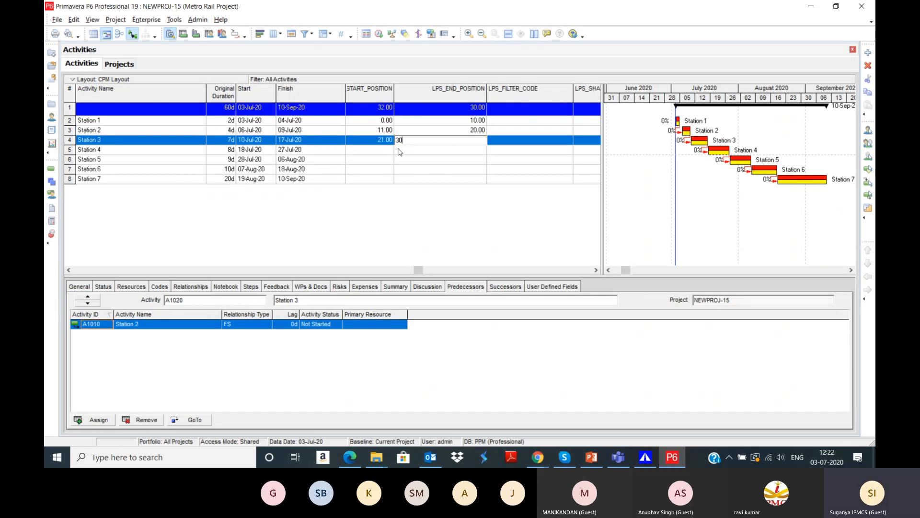
click(387, 151)
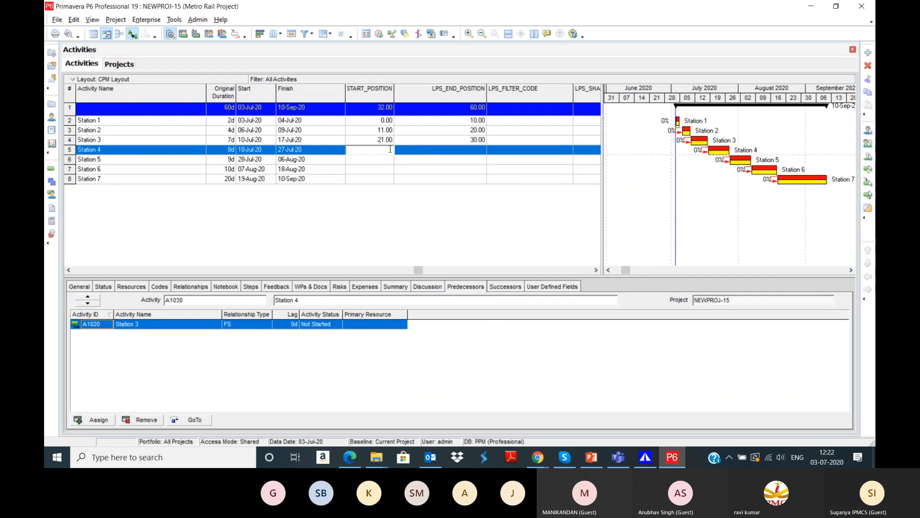
text(31)
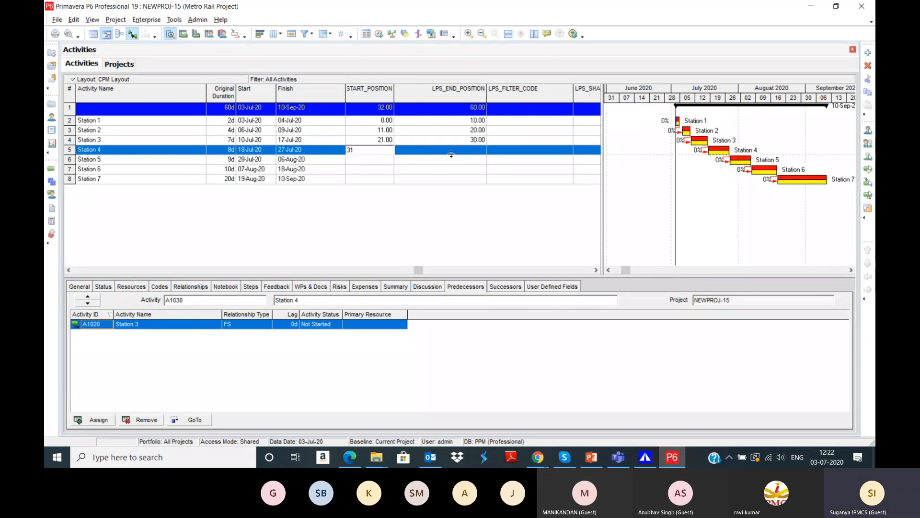
click(451, 153)
text(40)
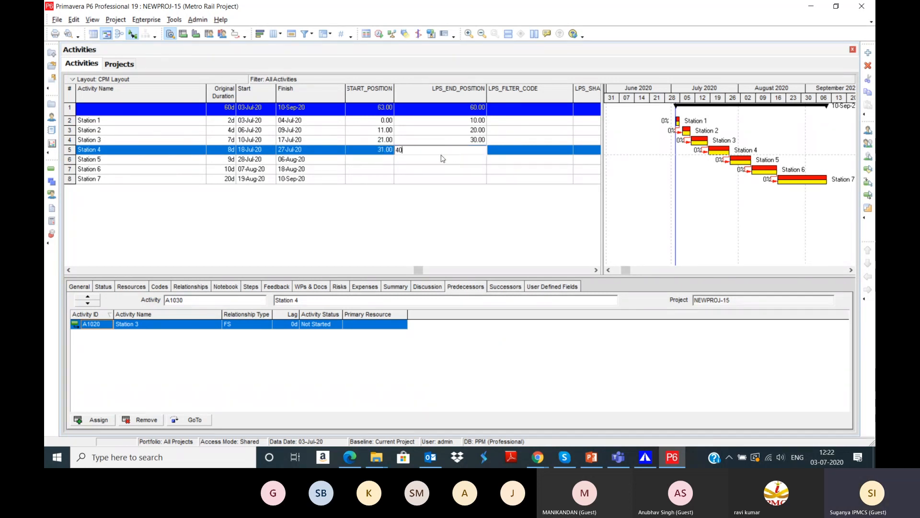
click(390, 163)
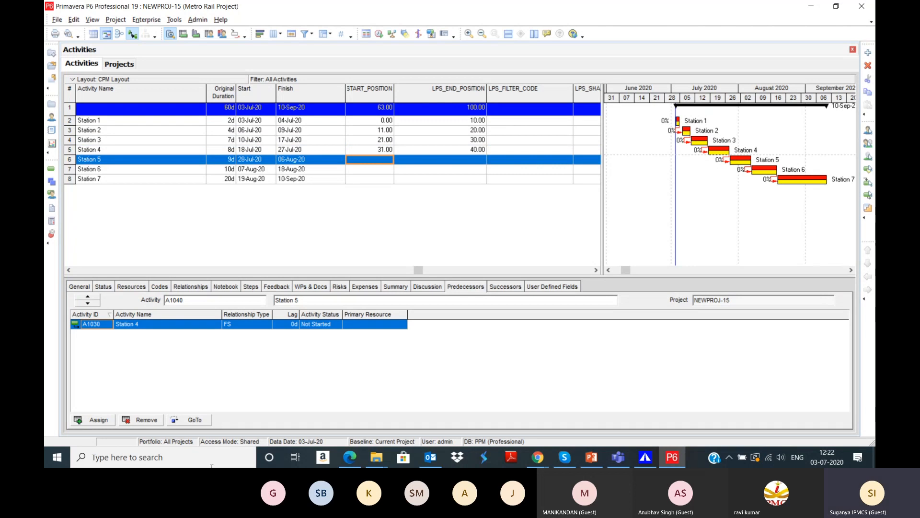
Step: Set Station 5 to 40–31, Station 6 to 30–21, Station 7 to 20–5, then show LPS_SHAPE_CODE
click(389, 158)
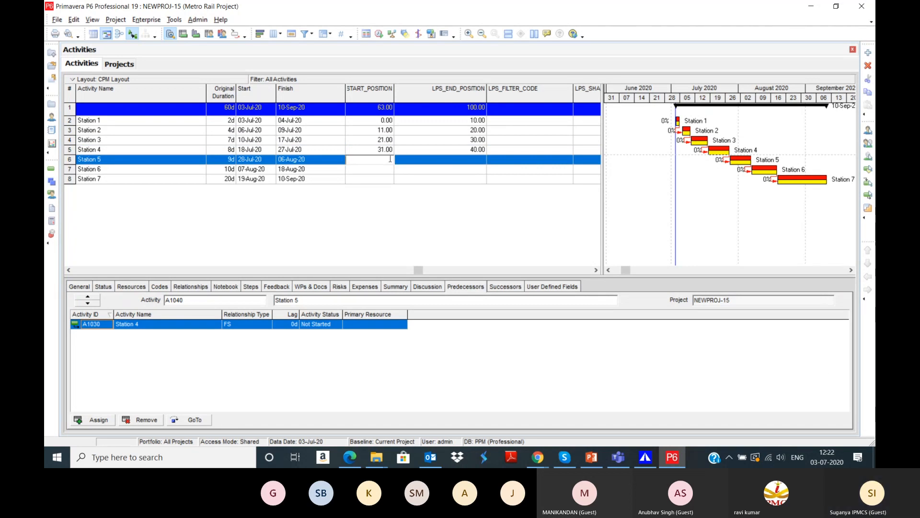
text(40)
double_click(450, 161)
text(31)
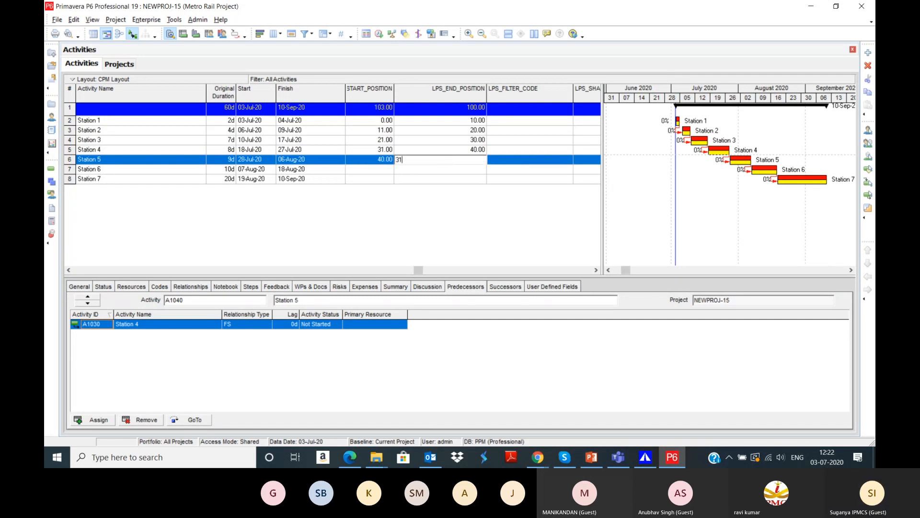
double_click(383, 172)
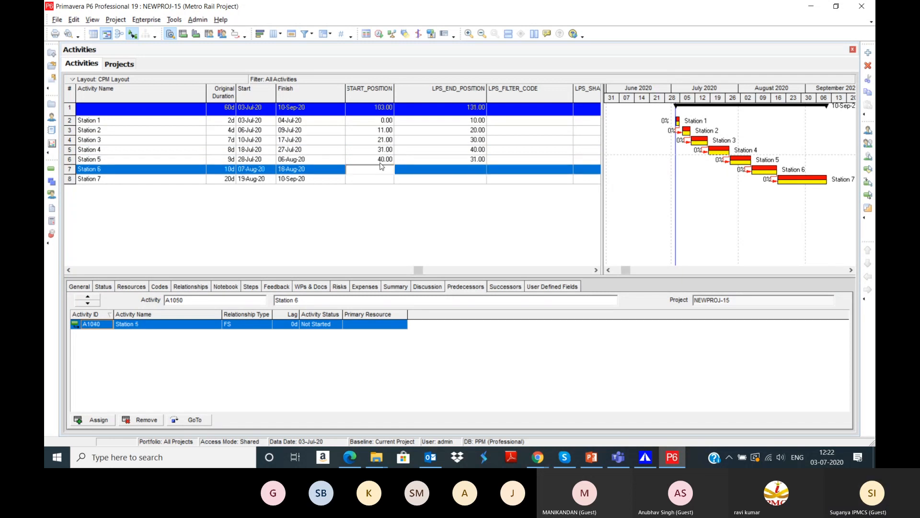
text(30.00)
double_click(450, 170)
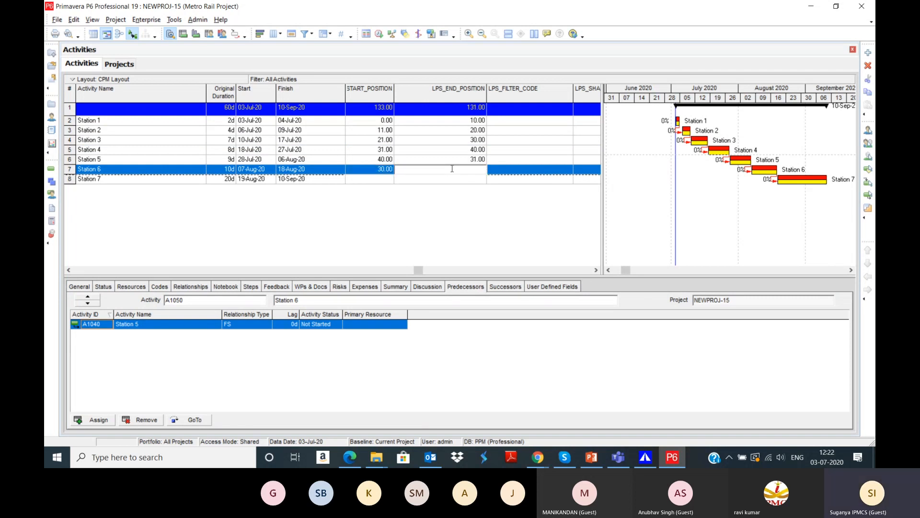
text(21)
double_click(379, 181)
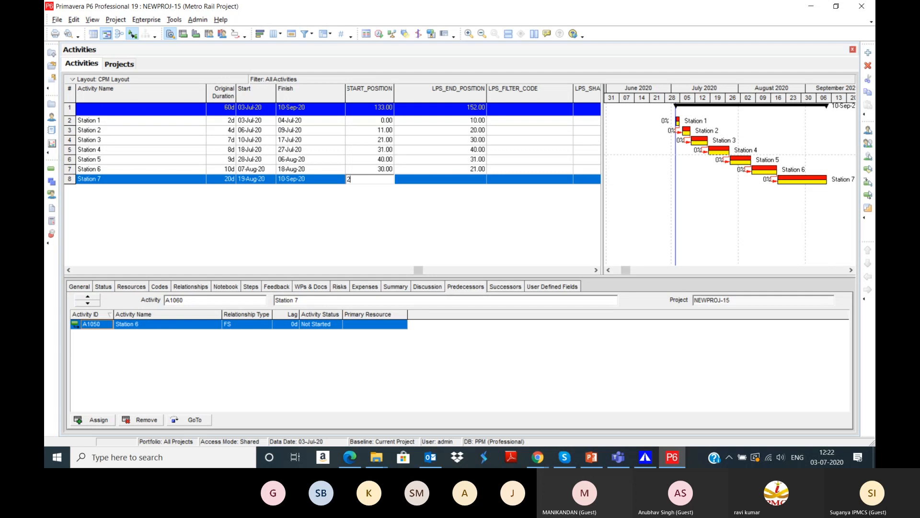
text(20)
double_click(419, 181)
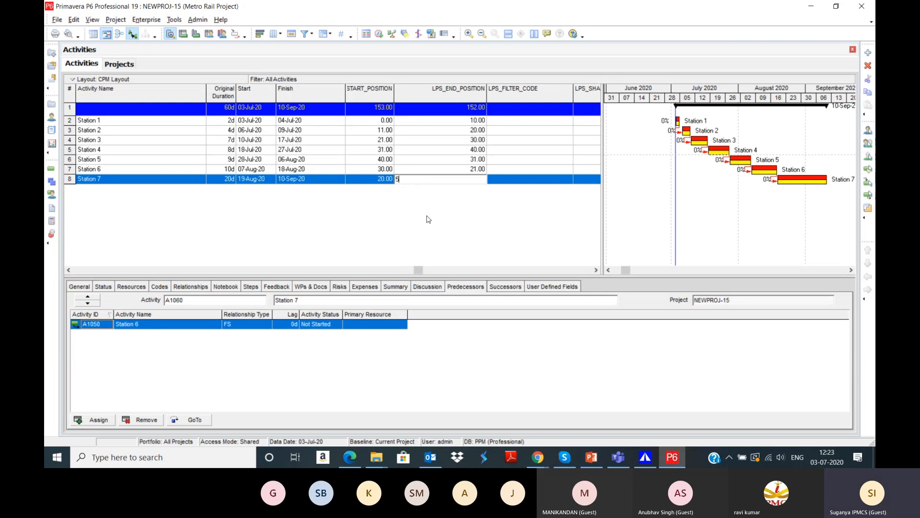
text(5)
key(Return)
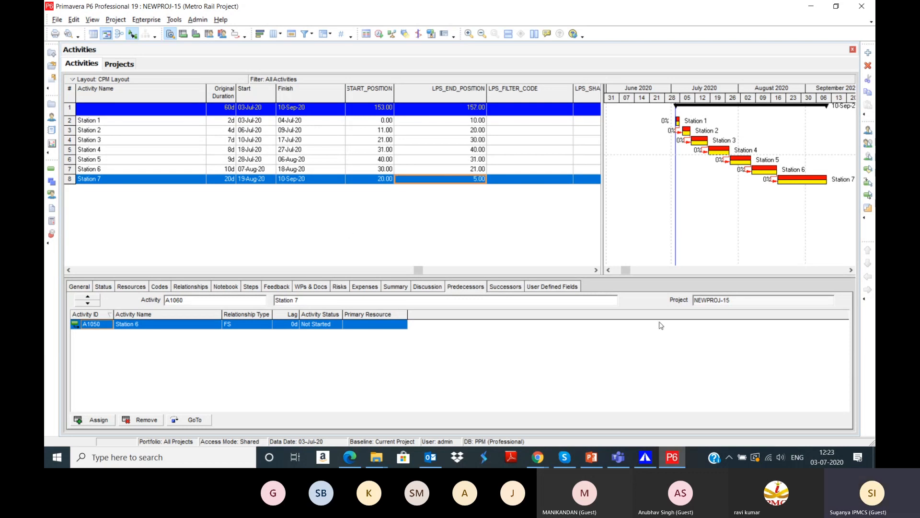
click(597, 270)
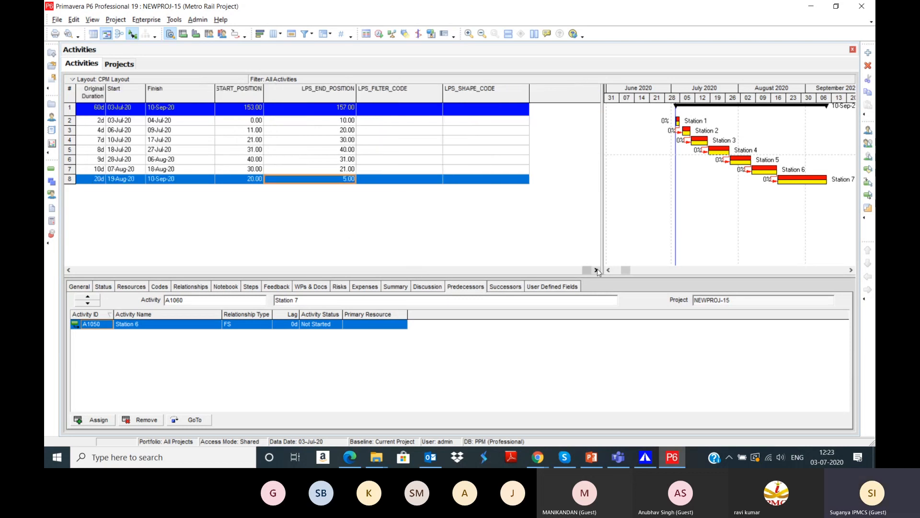
Step: Enter shape codes Chennai, Egmore and West Mambalam for Stations 1–3
click(481, 120)
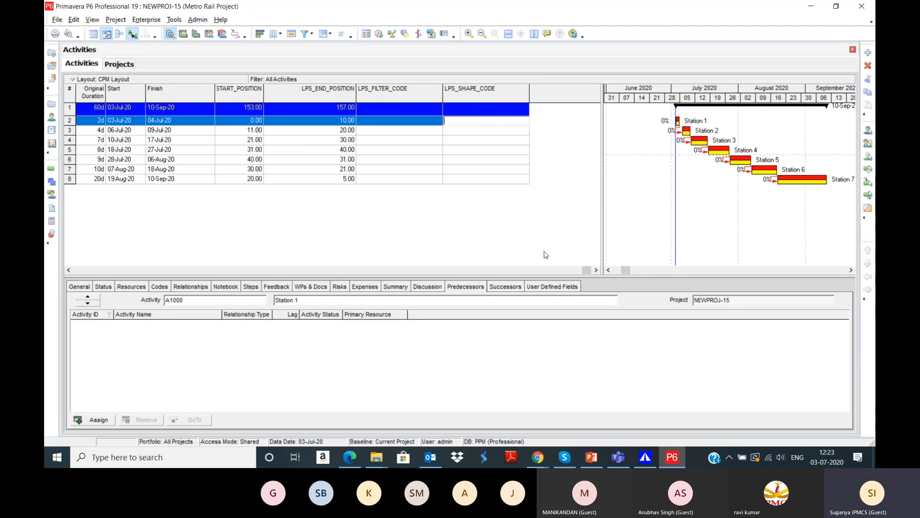
text(Chenna)
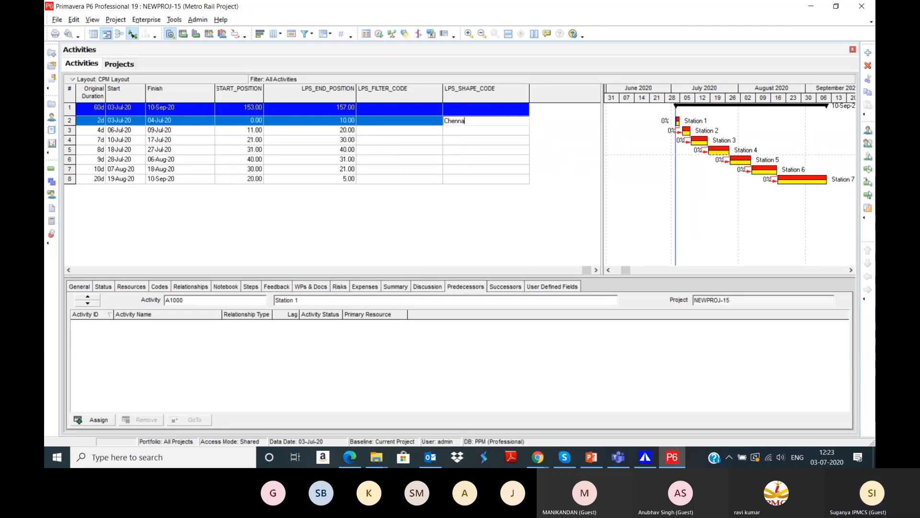
text(i)
key(Return)
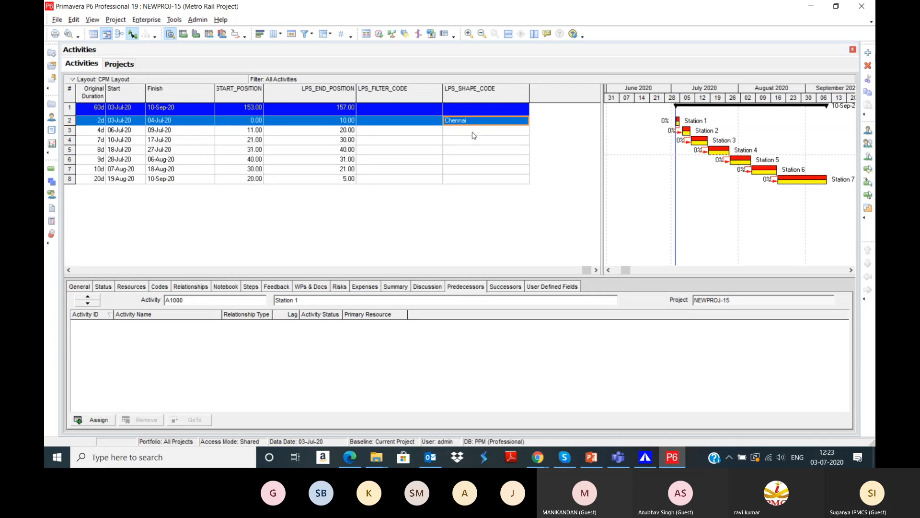
click(473, 130)
text(BG)
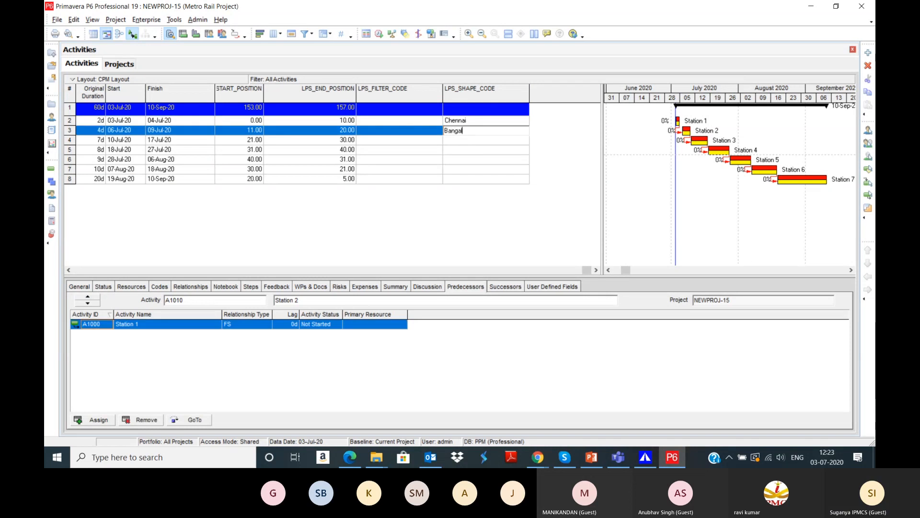
key(BackSpace)
key(BackSpace)
key(BackSpace)
key(BackSpace)
key(BackSpace)
key(BackSpace)
key(BackSpace)
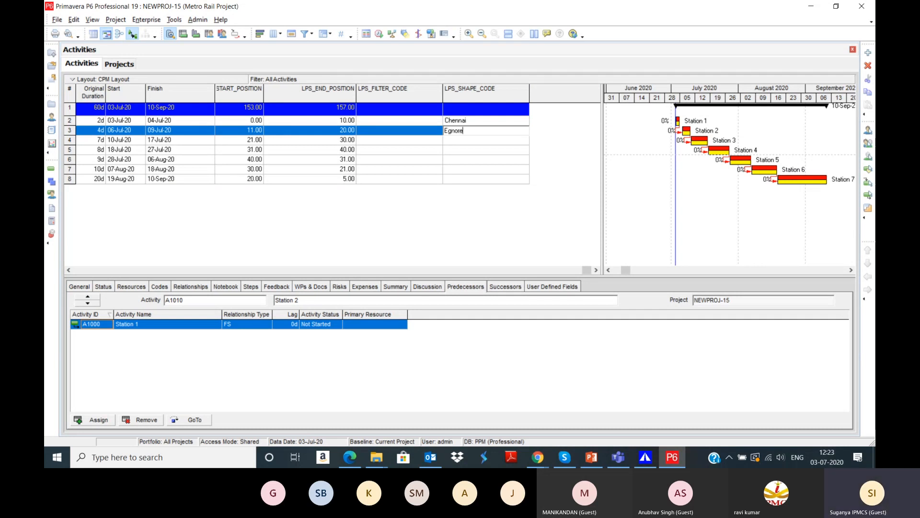
key(BackSpace)
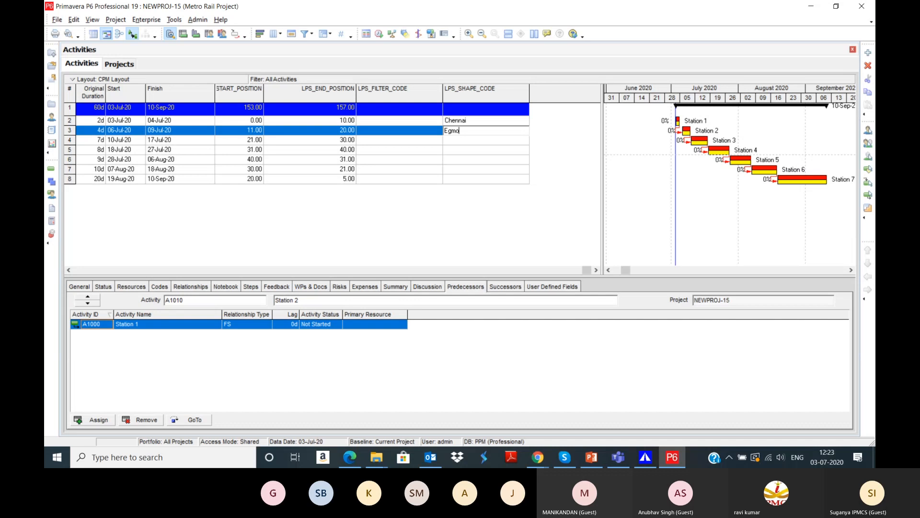
key(Return)
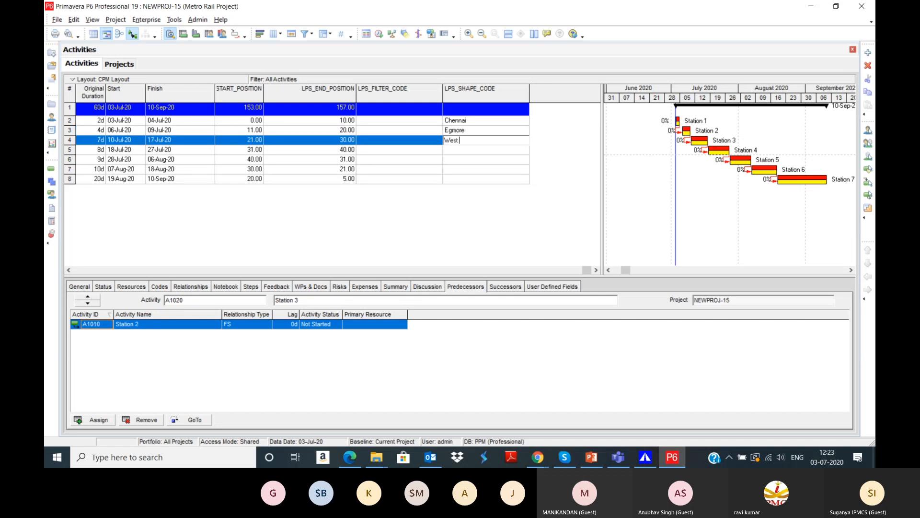
text(West Mambalam)
key(Return)
Step: Enter shape codes Guindy, Tambaram, CGL and Kanchipuram for Stations 4–7
click(458, 149)
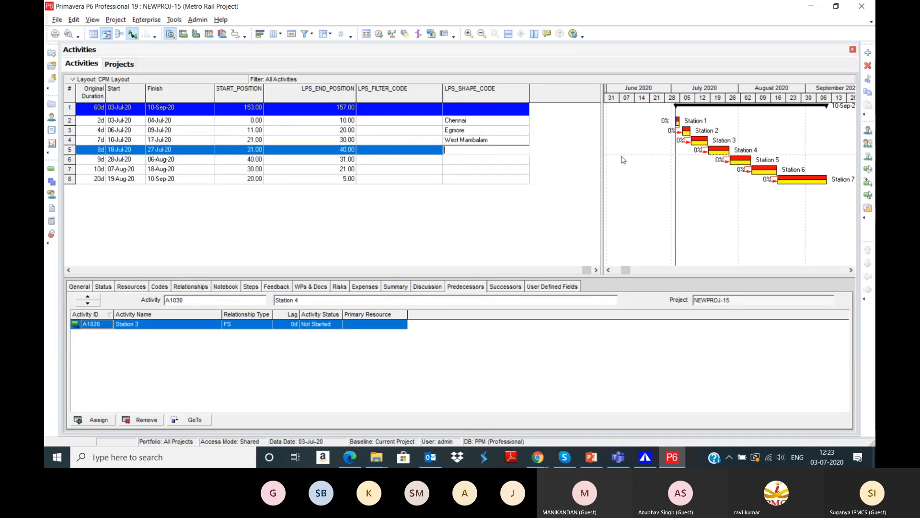
text(Guindy)
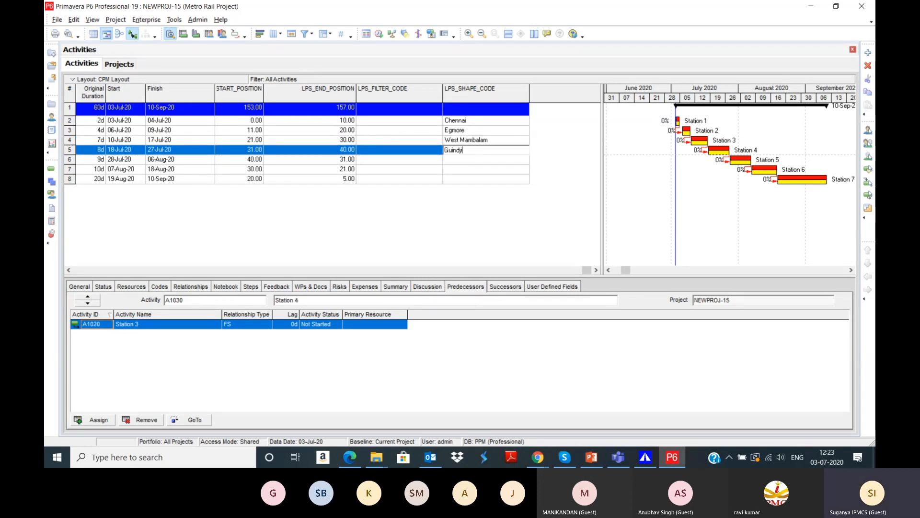
click(457, 160)
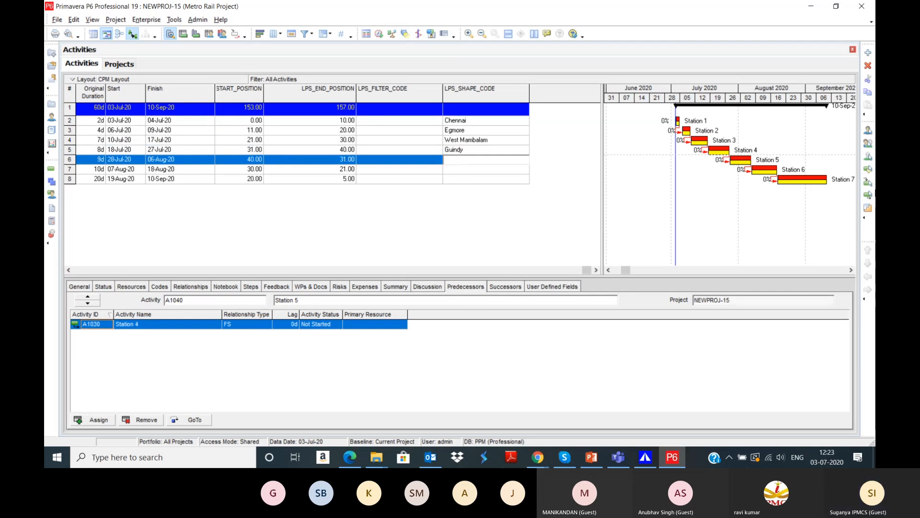
text(Tambaram)
click(477, 169)
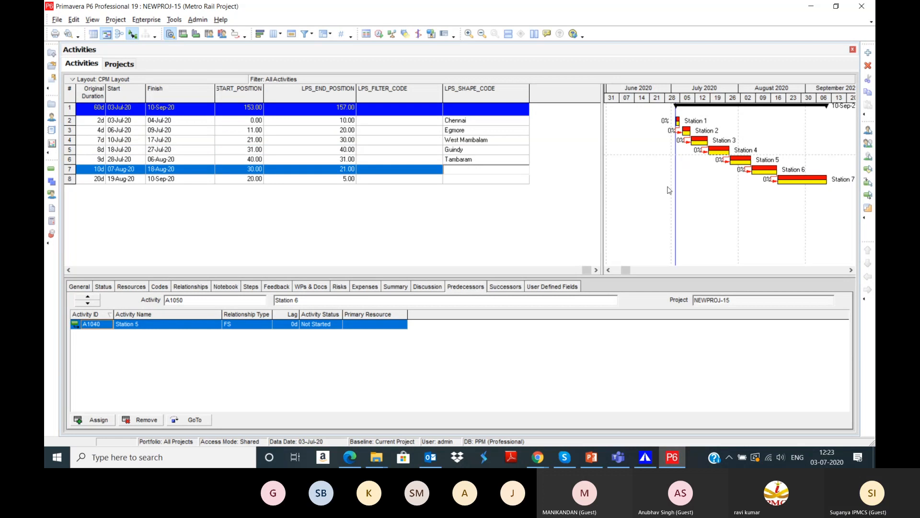
click(482, 179)
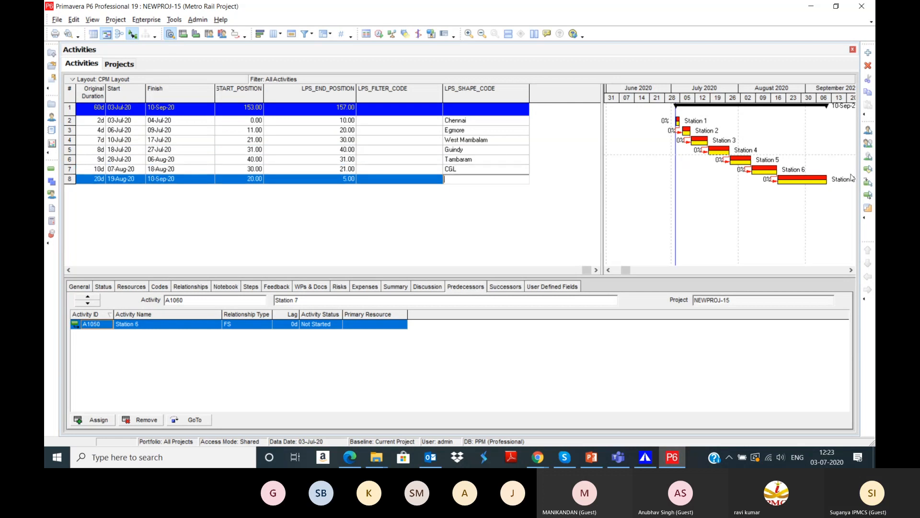
text(Kanchipuram)
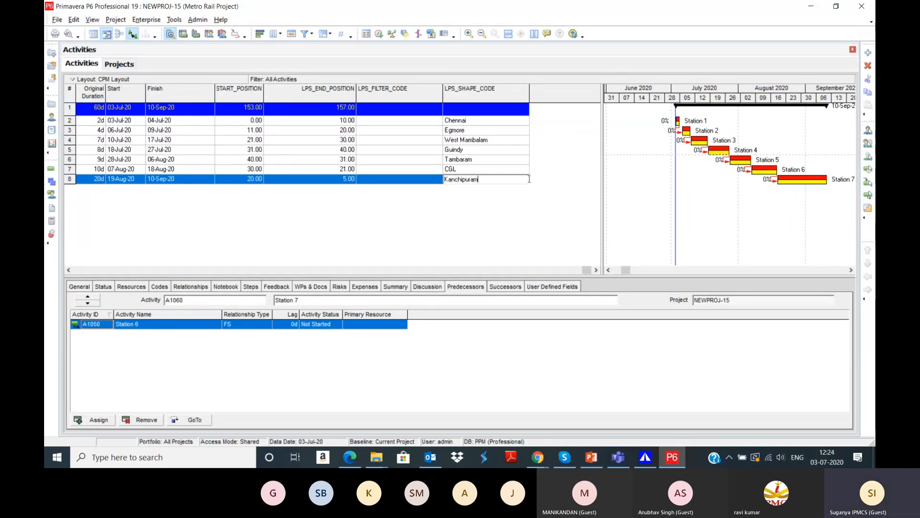
key(Return)
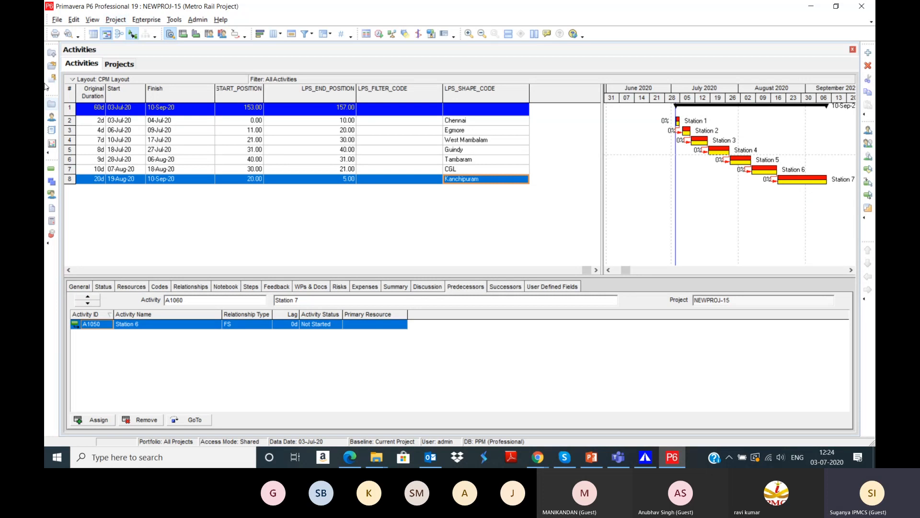
Step: Reschedule the project and save a new baseline, Metro Rail Project - B1, via Maintain Baselines
click(379, 34)
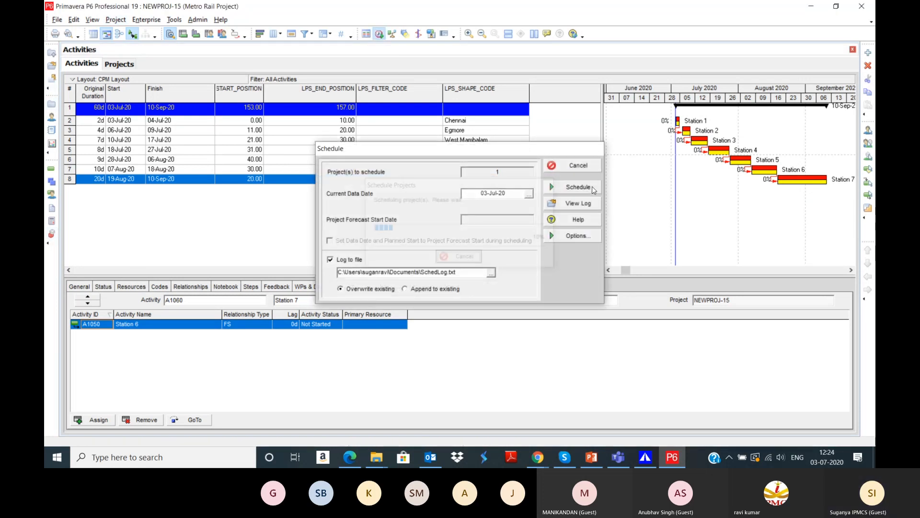
click(593, 189)
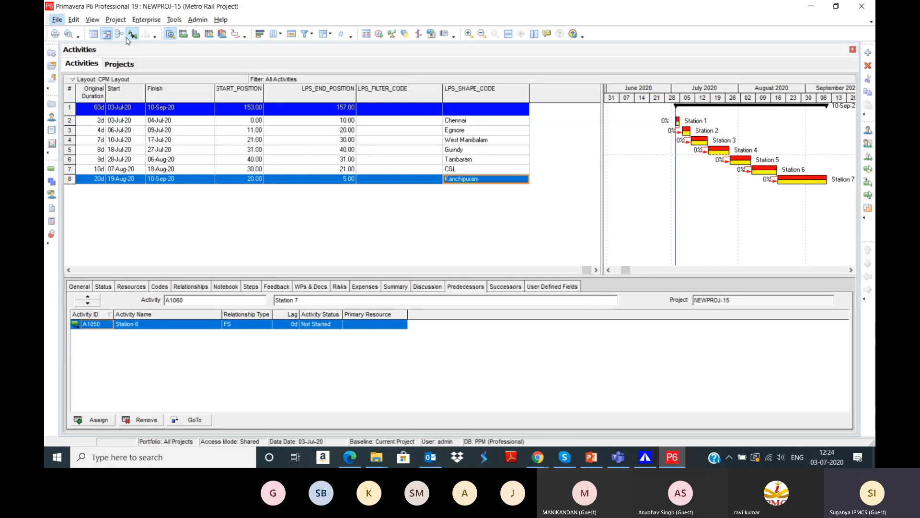
click(117, 22)
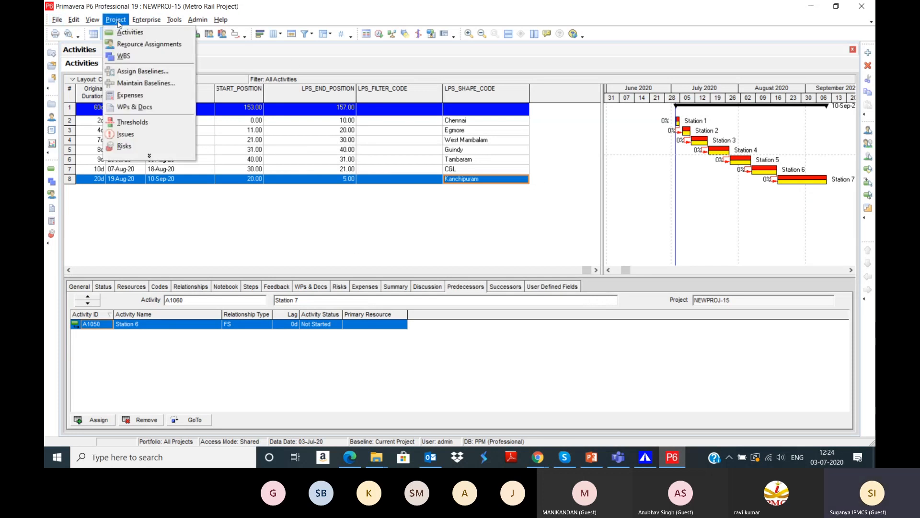
click(142, 84)
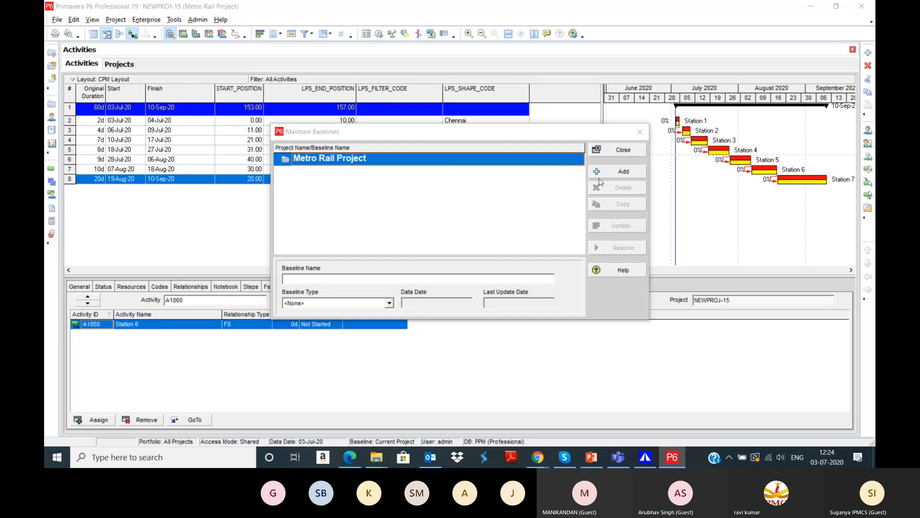
click(623, 171)
click(580, 208)
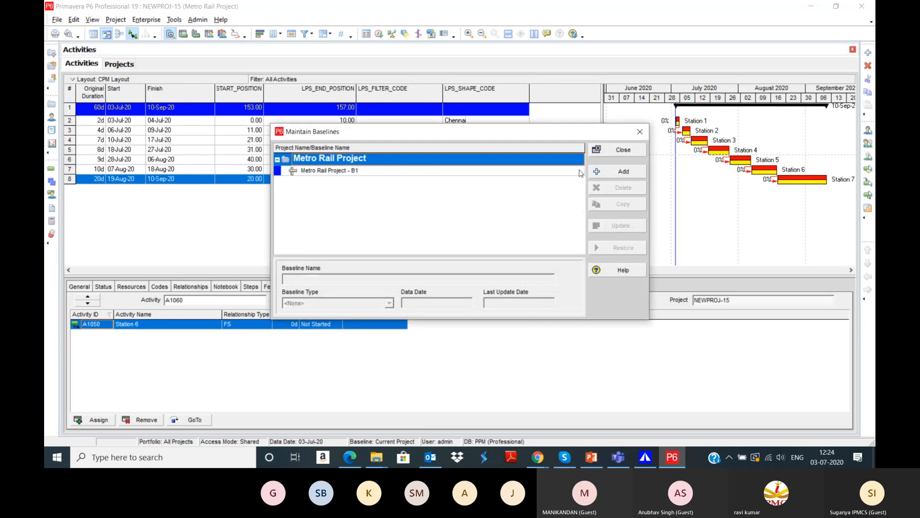
click(622, 158)
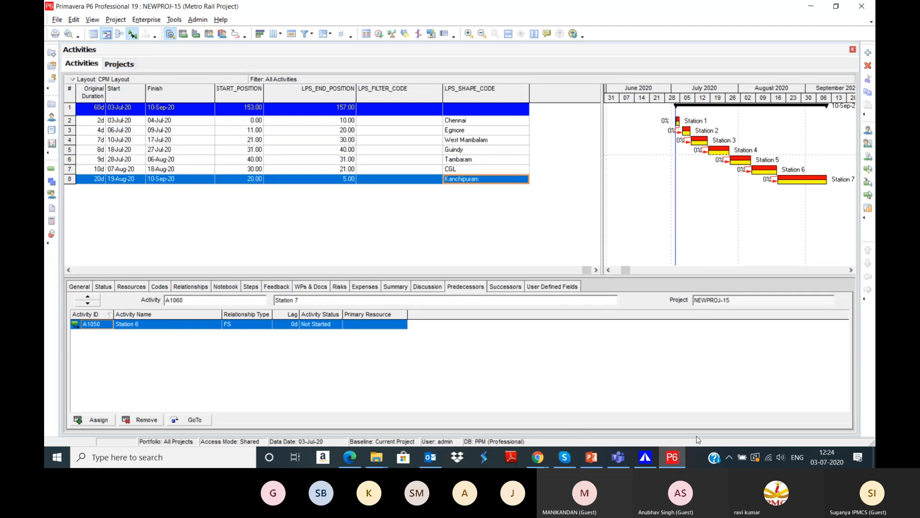
Step: Close the current chart in Turbo-Chart, discarding its unsaved changes
click(645, 458)
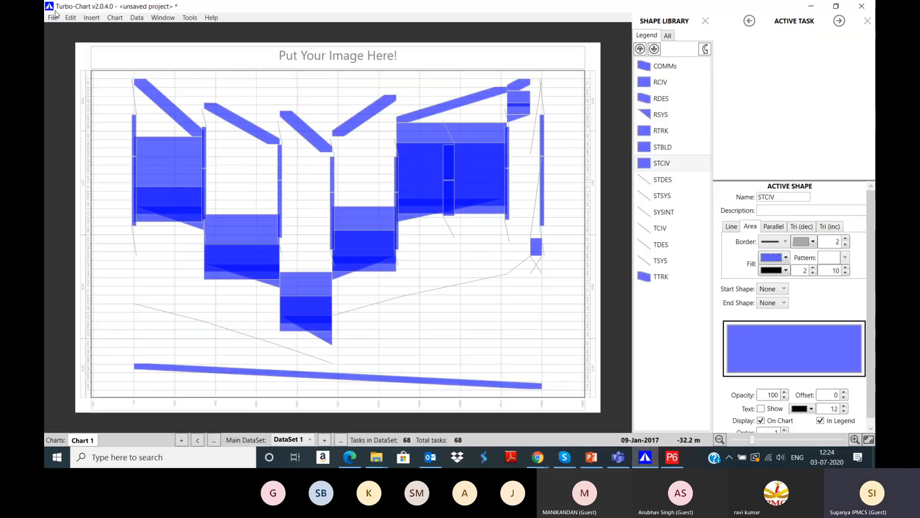
click(53, 17)
key(Escape)
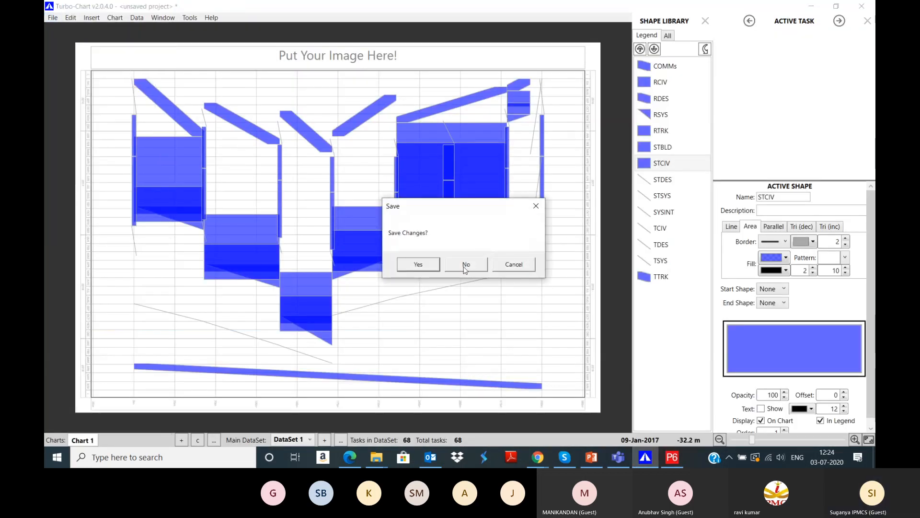
click(463, 265)
Step: Import the NEWPROJ-15 B1 baseline project from the Primavera database
click(53, 18)
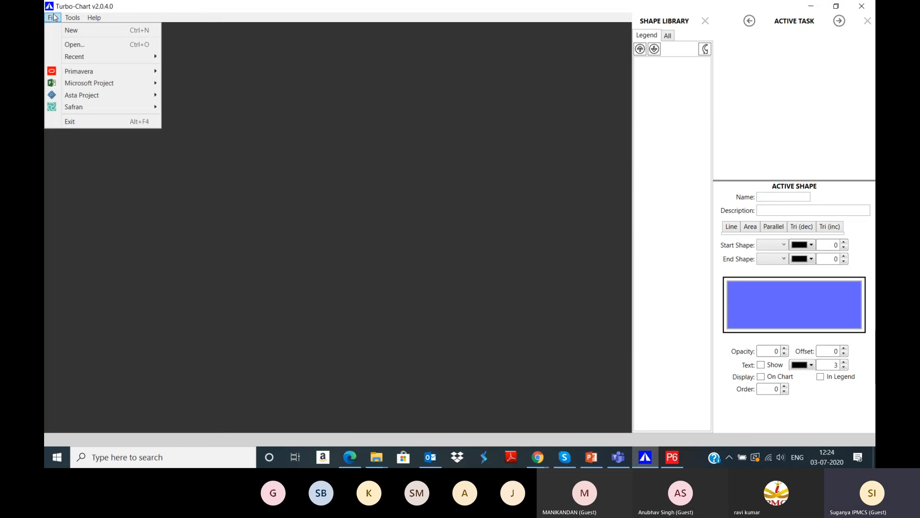
mouse_move(71, 72)
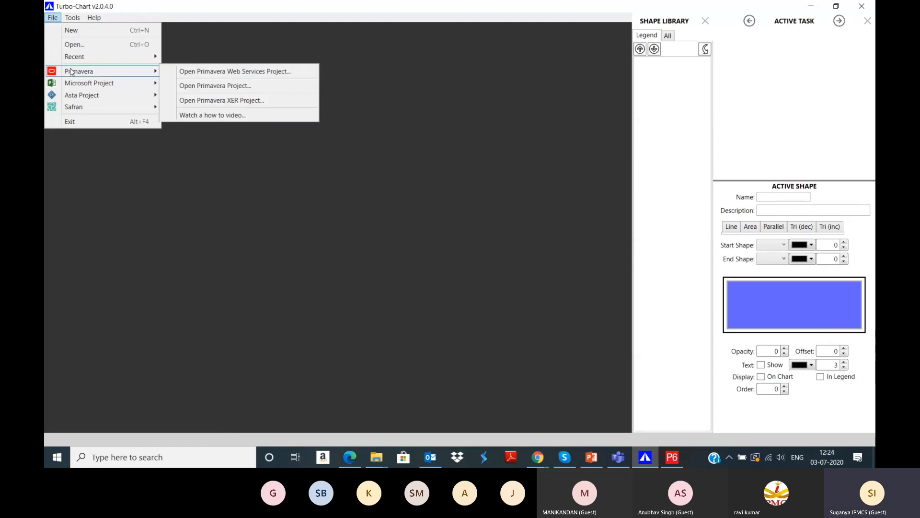
click(197, 87)
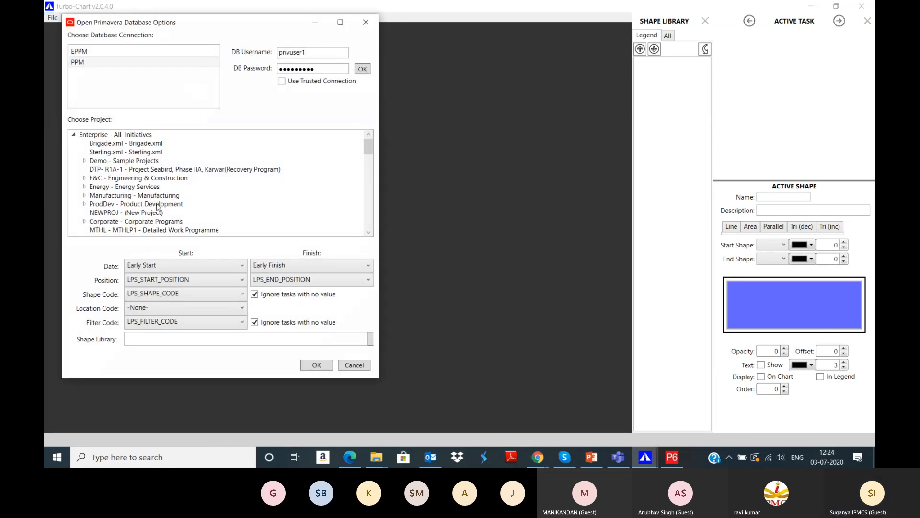
scroll(157, 206, down, 1)
click(84, 135)
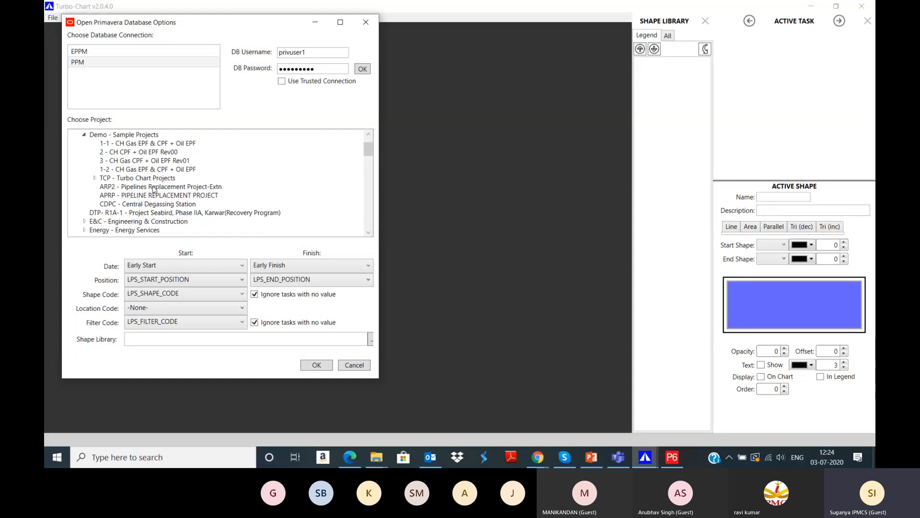
click(95, 178)
scroll(152, 178, down, 1)
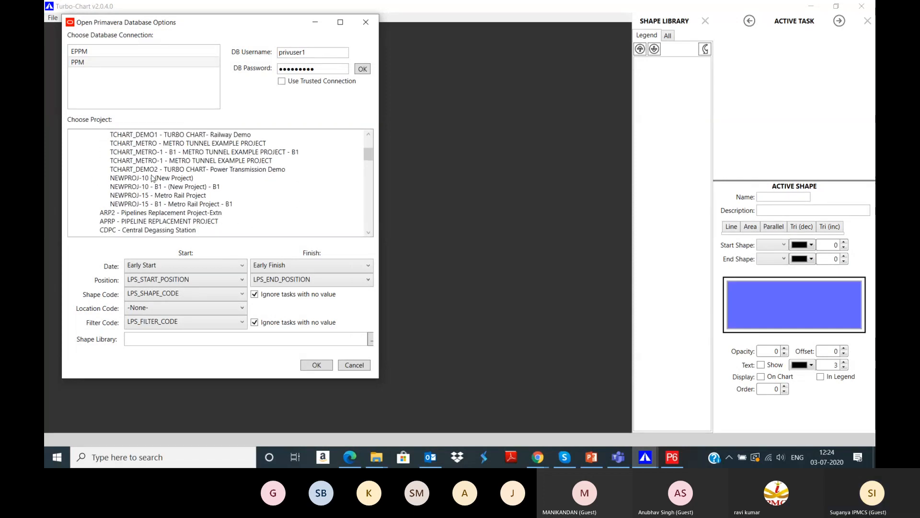
click(170, 204)
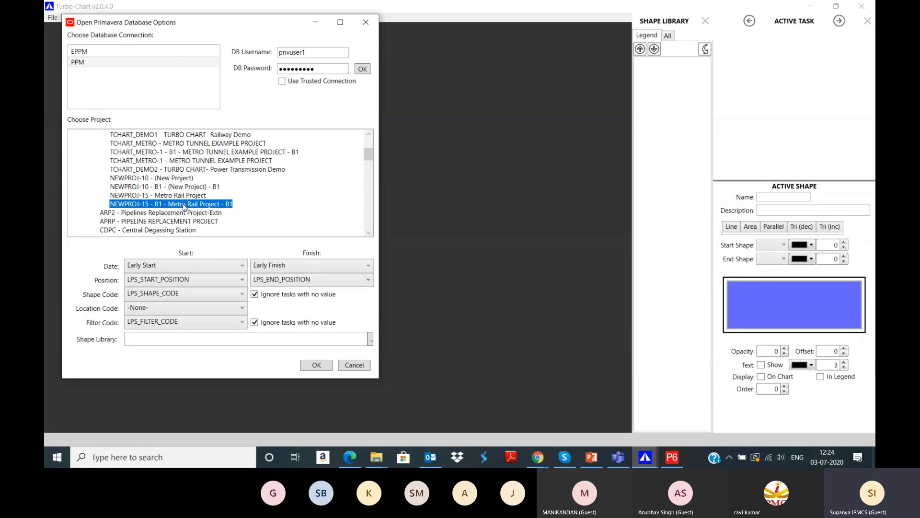
click(309, 365)
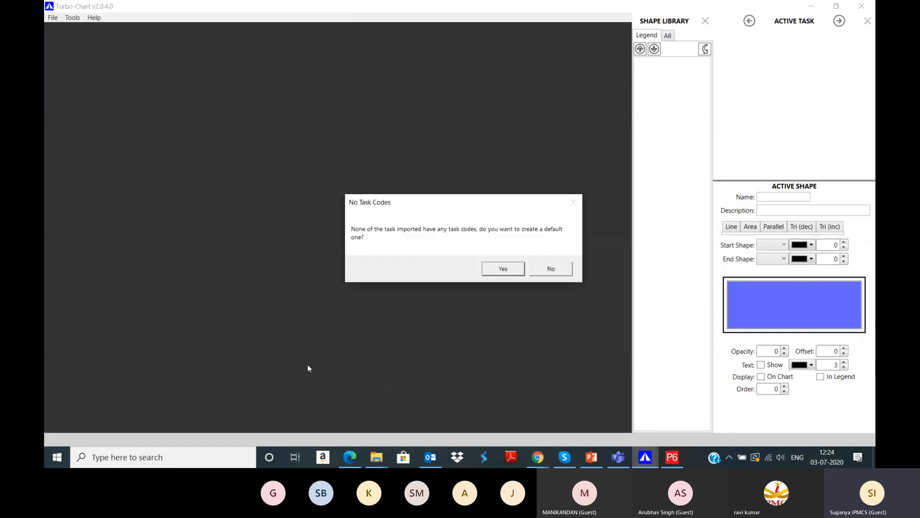
Step: Accept the default task code, then review the chart's datasets and its empty task list
click(503, 268)
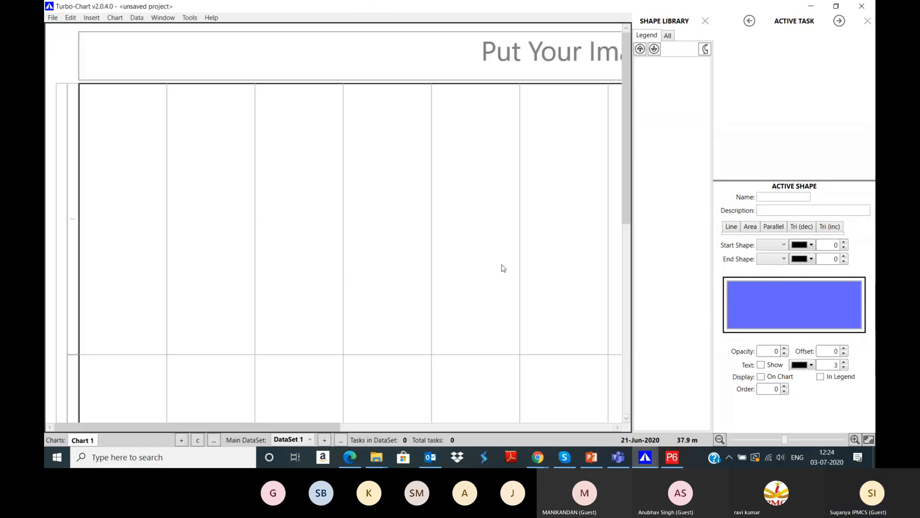
scroll(503, 269, down, 5)
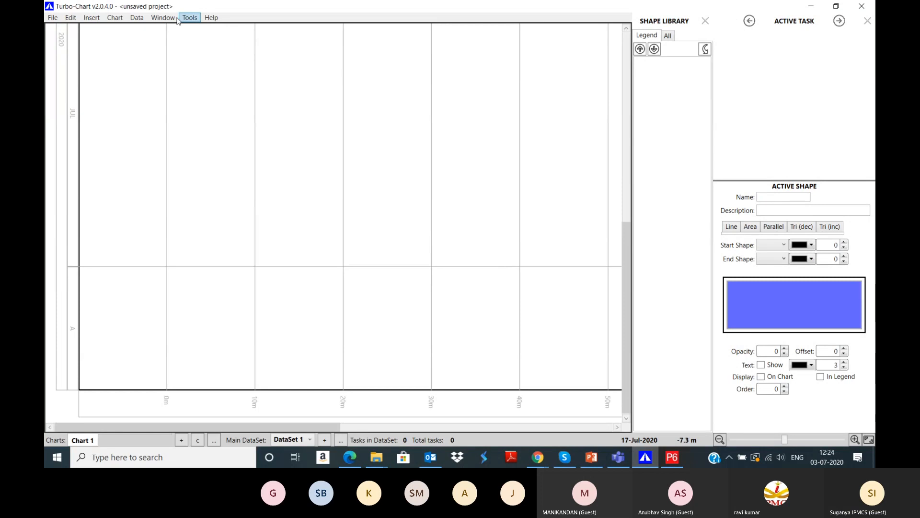
click(138, 18)
click(155, 39)
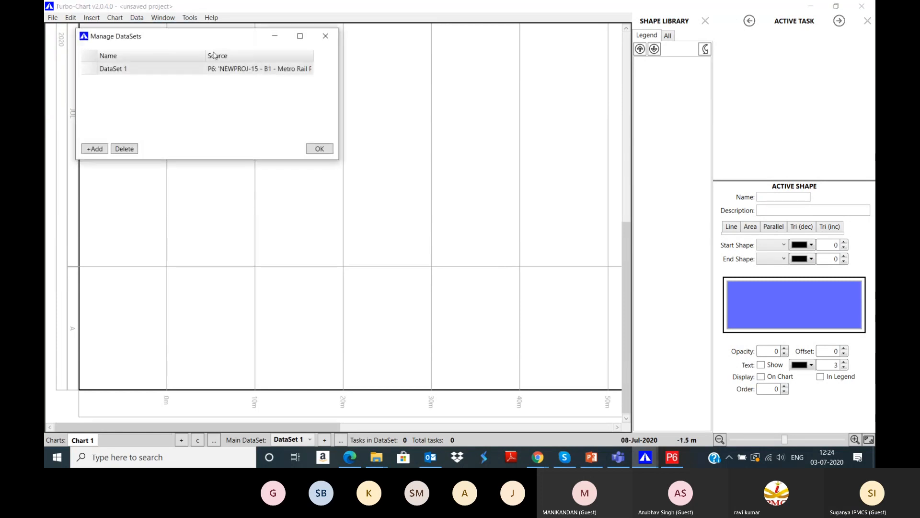
click(328, 35)
click(137, 18)
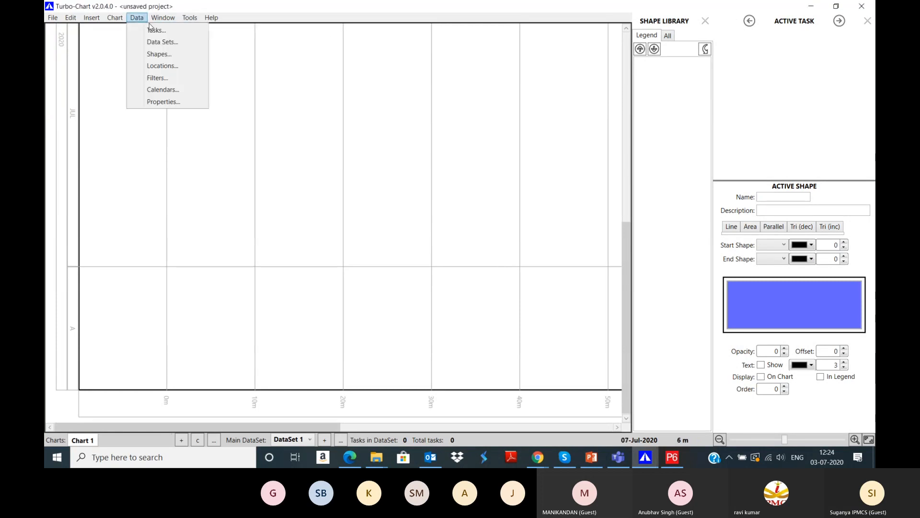
click(150, 29)
click(529, 50)
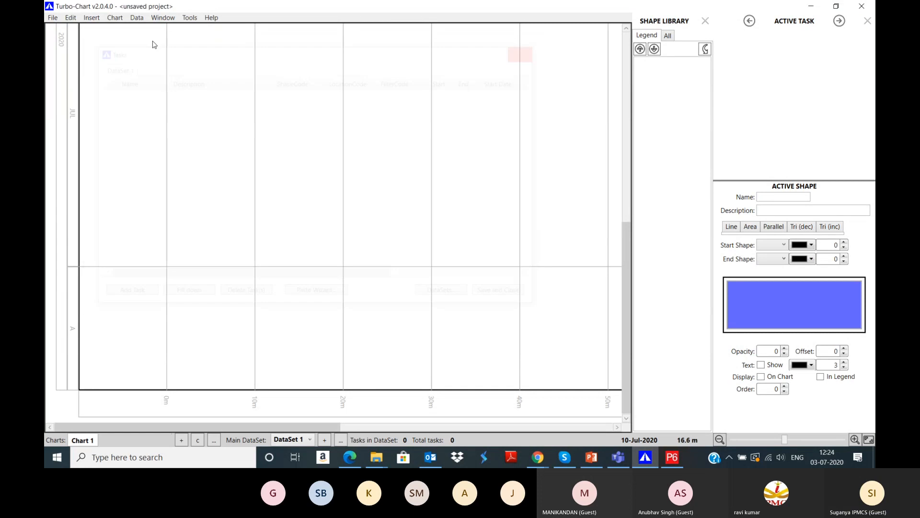
Step: Close the empty 0-task chart so no document remains open
click(53, 17)
click(73, 92)
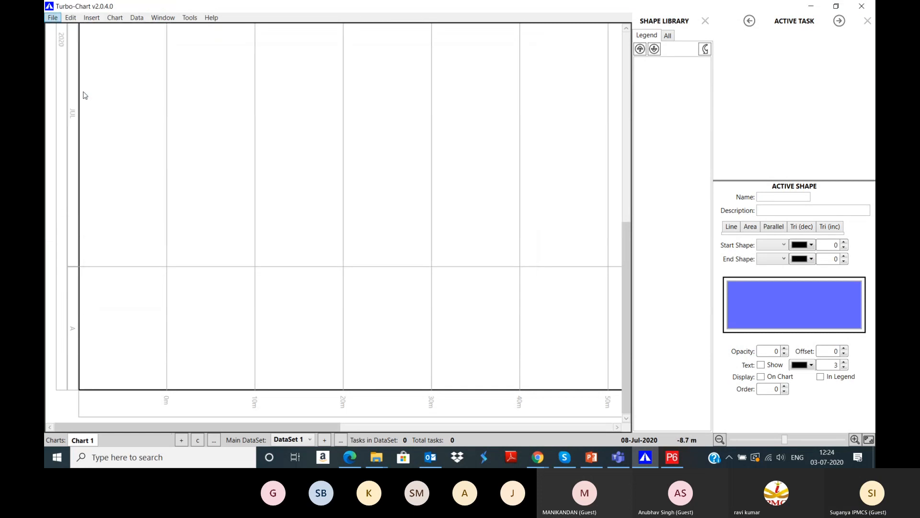
click(53, 19)
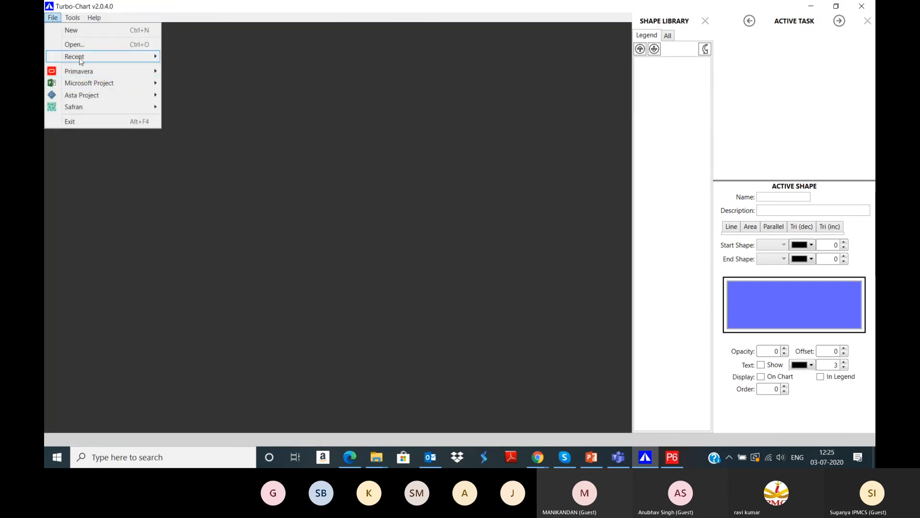
Step: Start a new Primavera import and browse the Demo and Turbo Chart Projects groups to the Metro Rail project
mouse_move(90, 73)
click(202, 89)
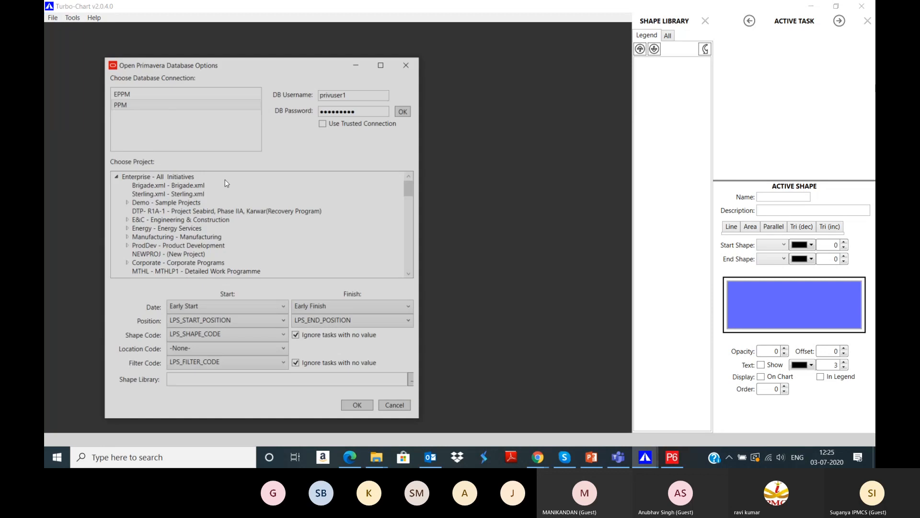
scroll(164, 221, up, 1)
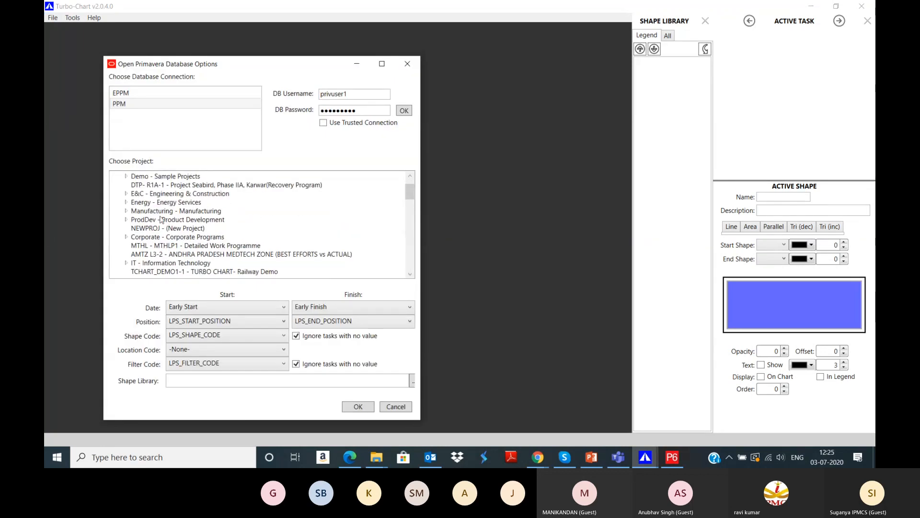
click(126, 177)
click(137, 219)
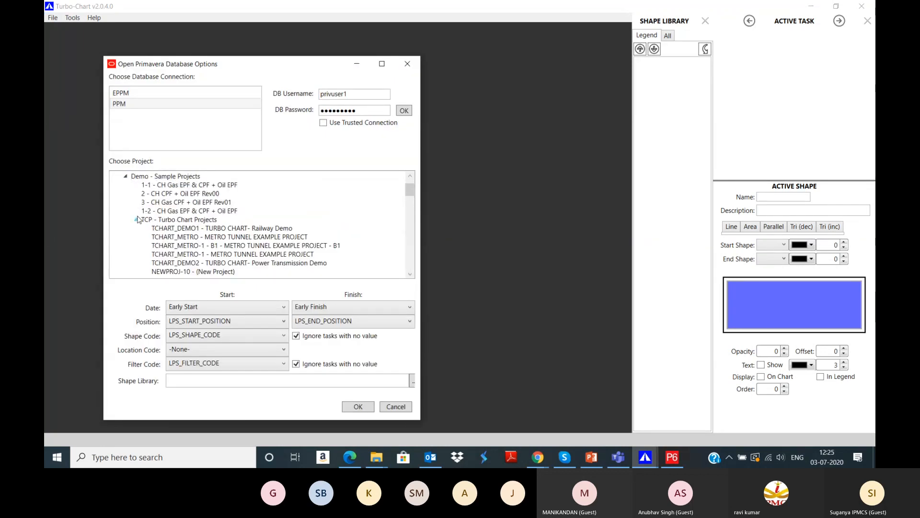
scroll(139, 219, down, 1)
scroll(139, 220, down, 1)
click(214, 238)
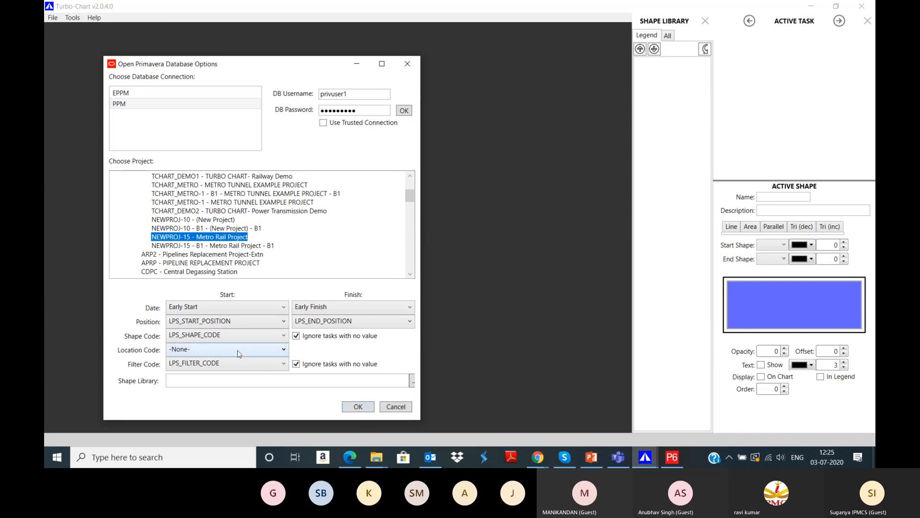
Step: Set Filter Code to -None-, select NEWPROJ-15 - B1, and cross-check the data in P6
click(202, 365)
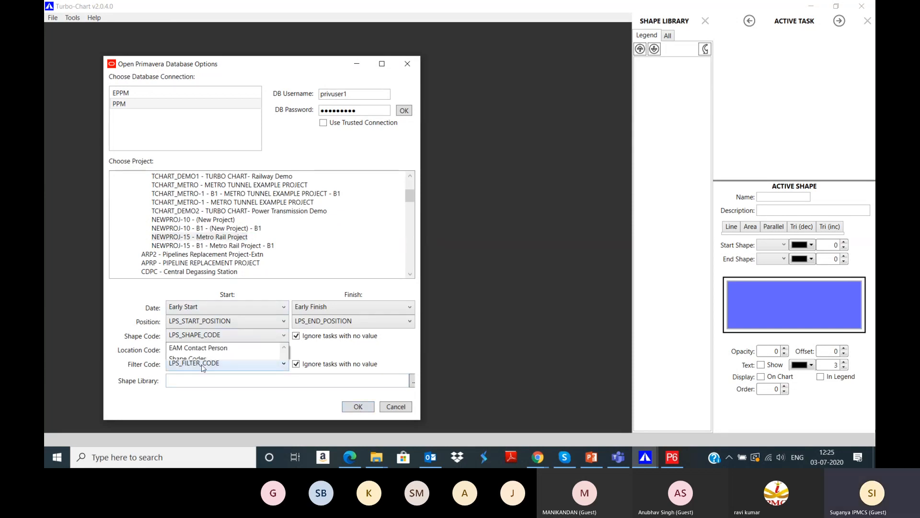
scroll(201, 259, up, 1)
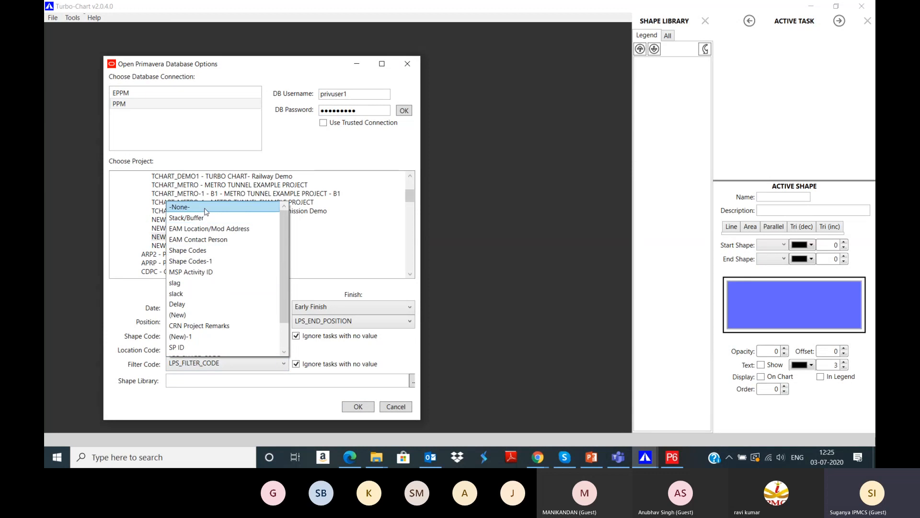
click(206, 212)
click(201, 246)
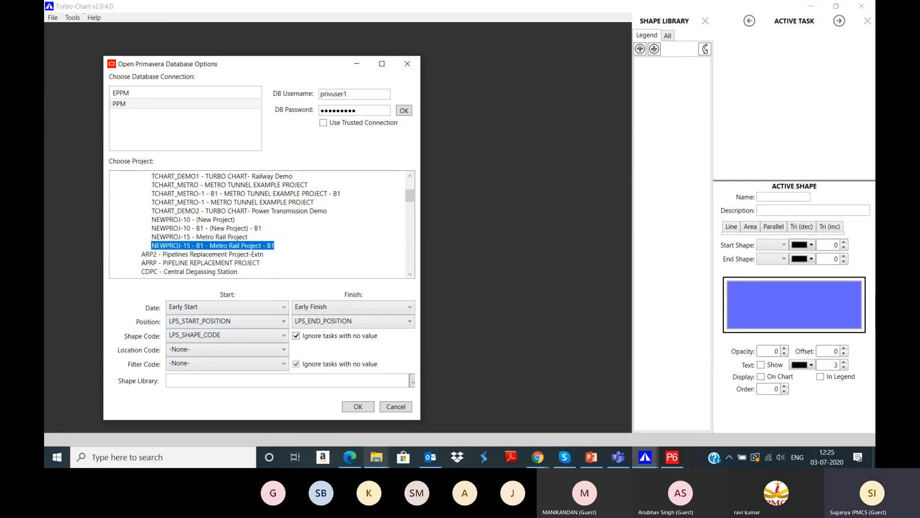
click(673, 457)
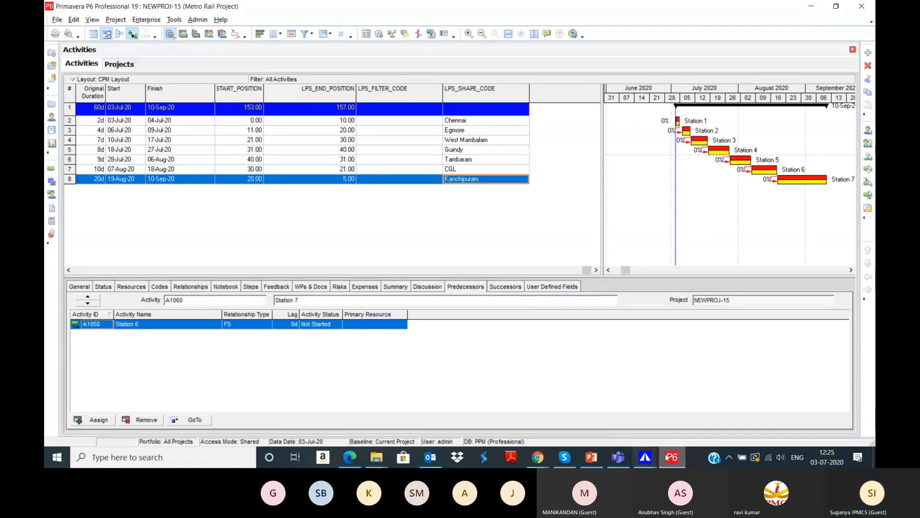
click(634, 459)
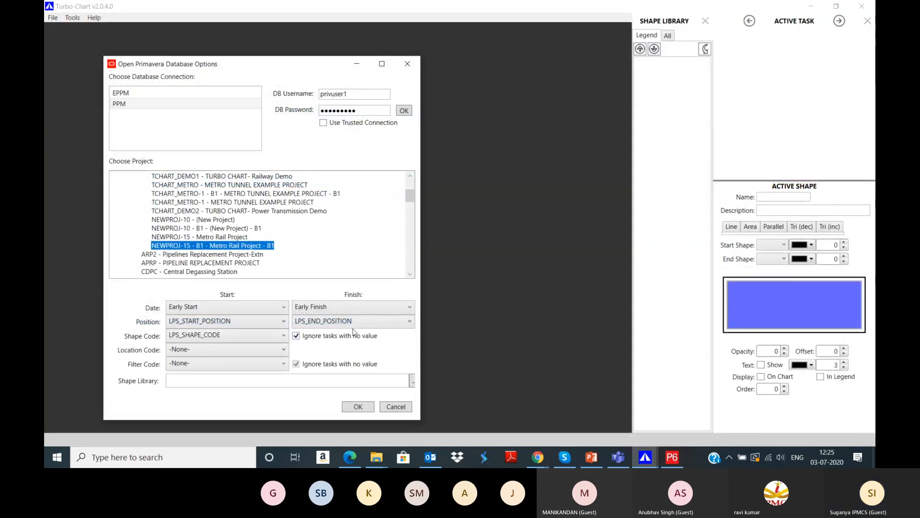
Step: Import the NEWPROJ-15 B1 baseline and zoom out to show all seven station tasks
click(360, 407)
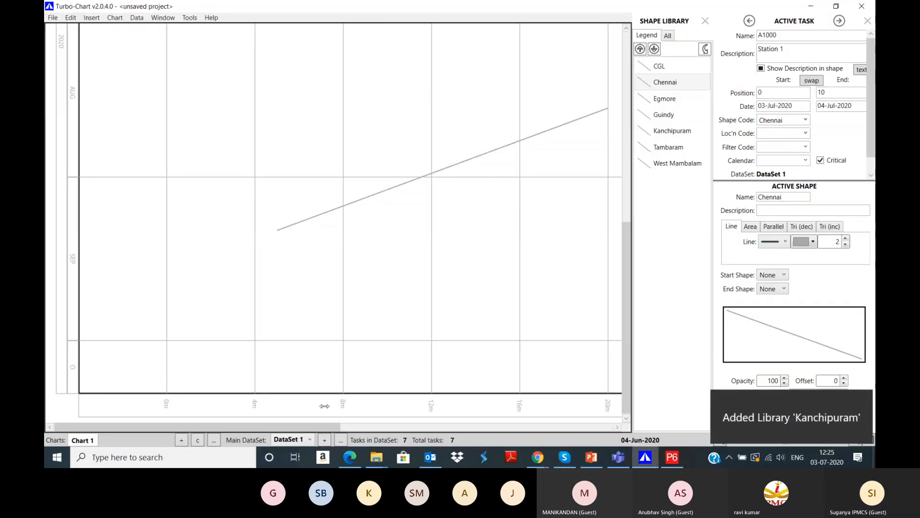
drag(252, 427, 356, 424)
click(719, 439)
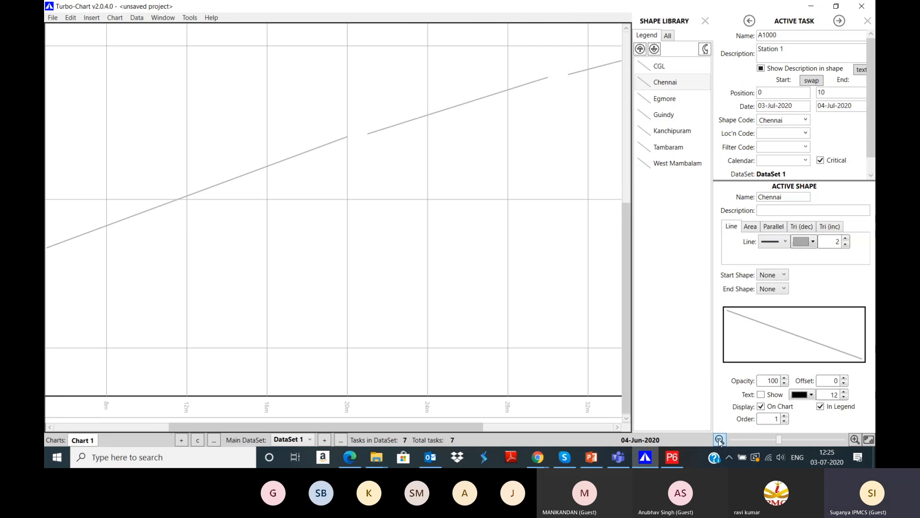
click(719, 440)
click(719, 440)
drag(526, 424, 353, 425)
drag(625, 346, 620, 261)
Step: Switch the chart to Vertical Chart orientation in Chart Options
click(123, 19)
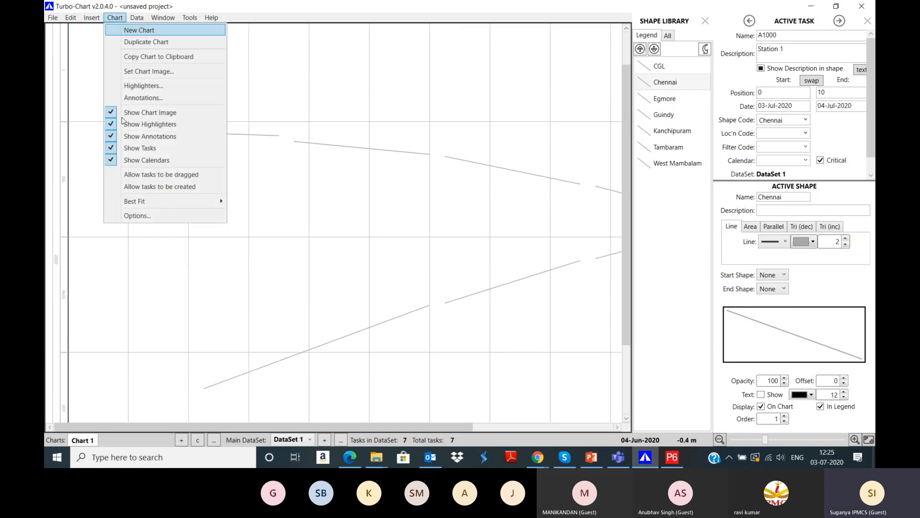
click(145, 217)
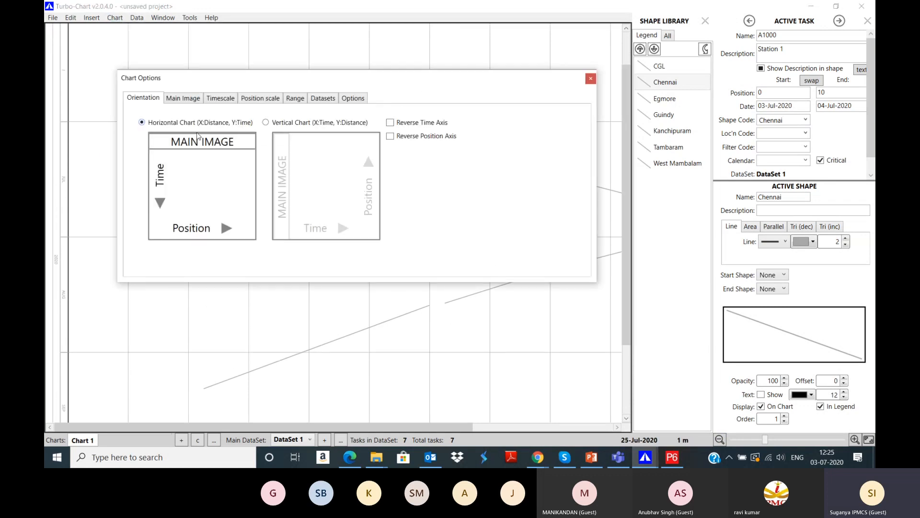
click(265, 122)
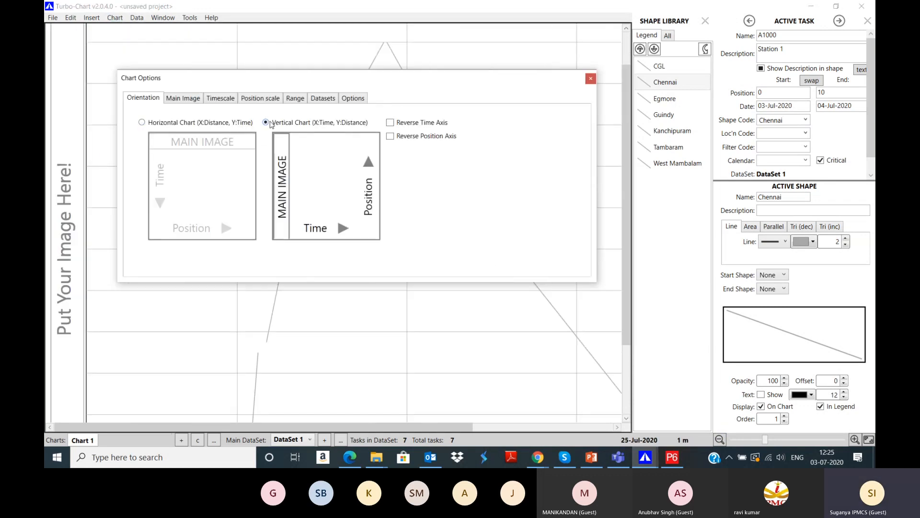
click(591, 80)
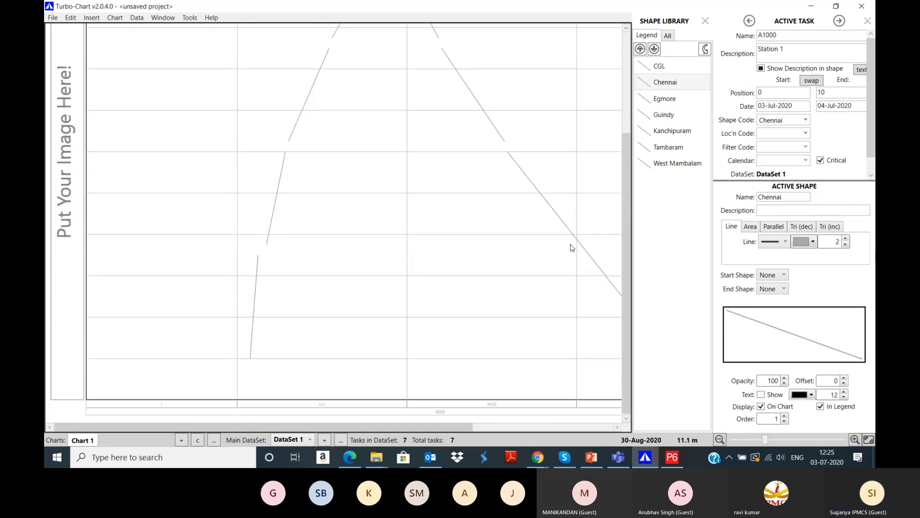
Step: Try station shapes: CGL and Guindy as filled areas, Chennai parallel, Egmore decreasing triangles
click(683, 65)
click(683, 82)
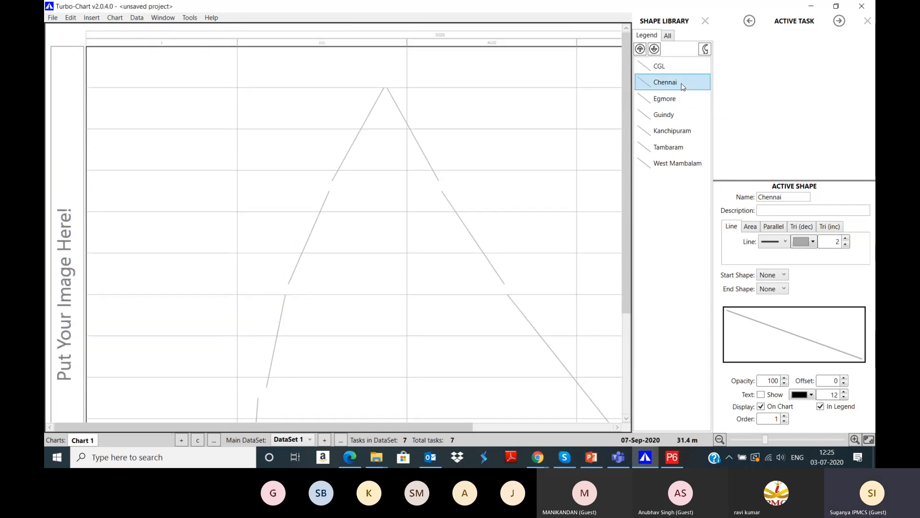
click(683, 100)
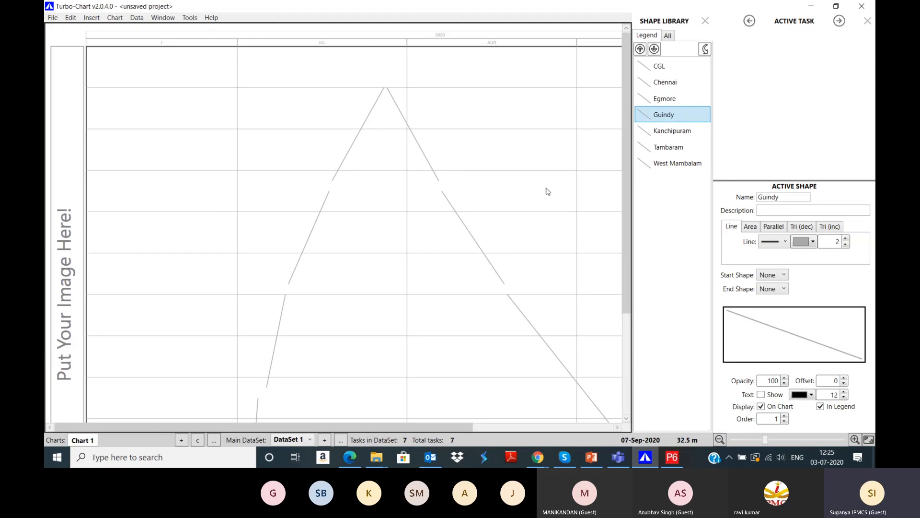
scroll(468, 244, down, 4)
click(664, 68)
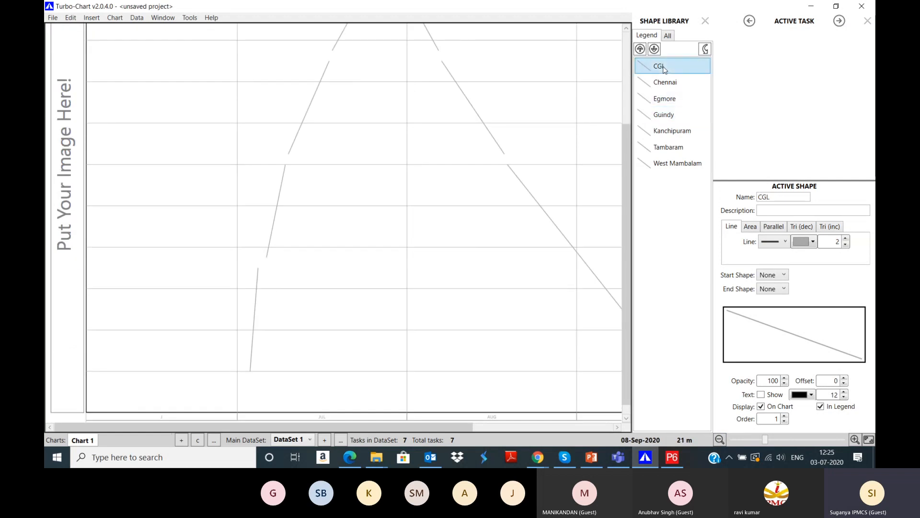
click(678, 82)
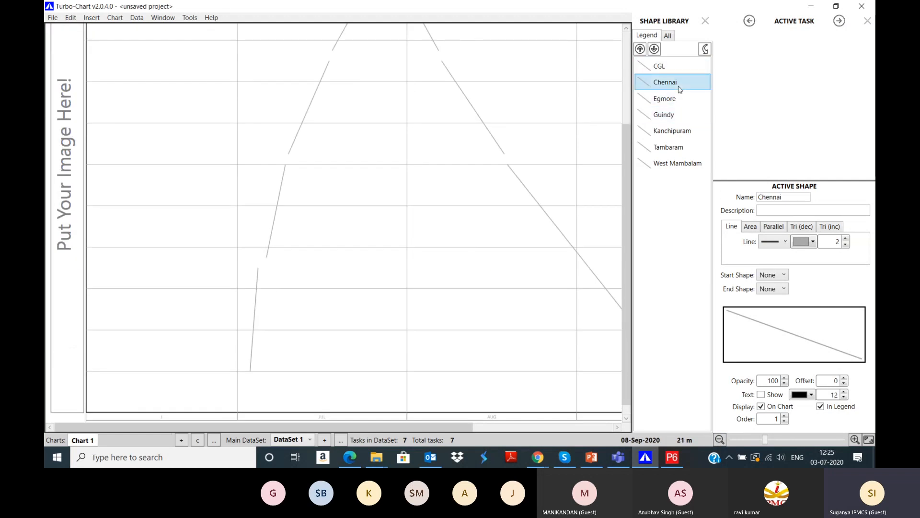
click(652, 71)
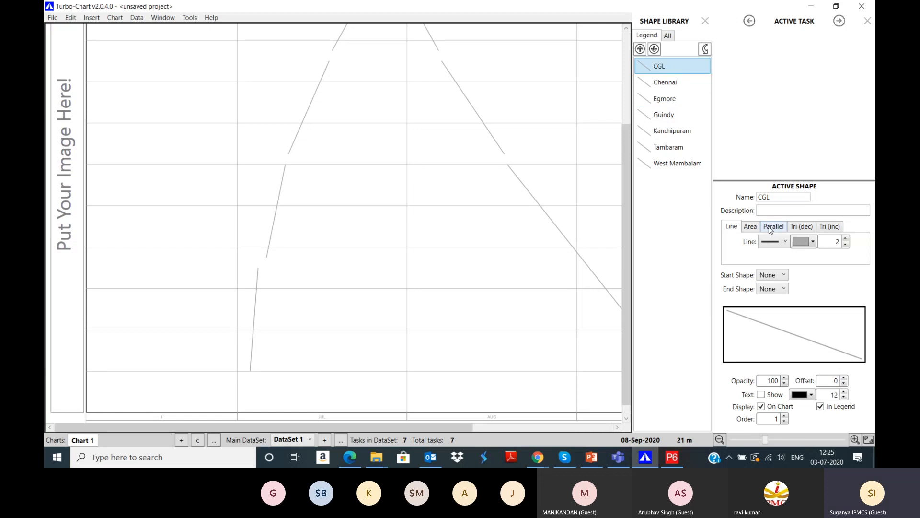
click(752, 227)
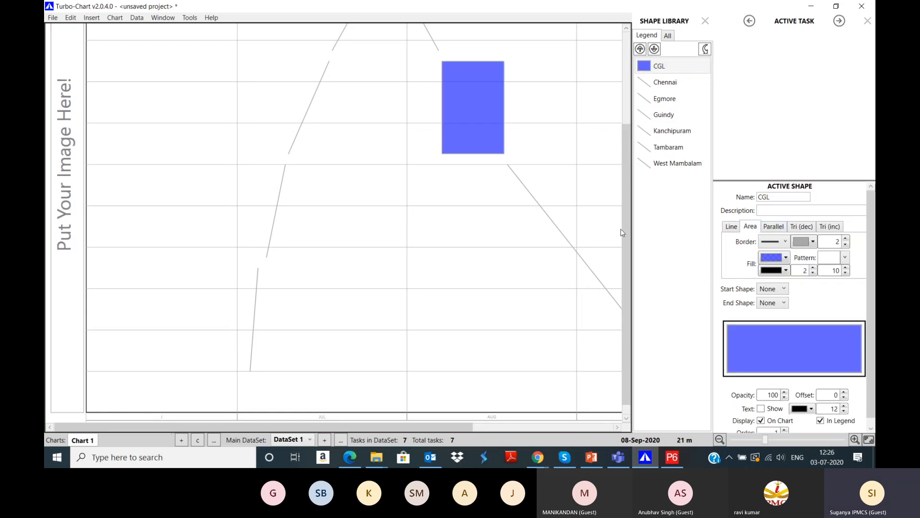
scroll(551, 226, up, 2)
click(668, 83)
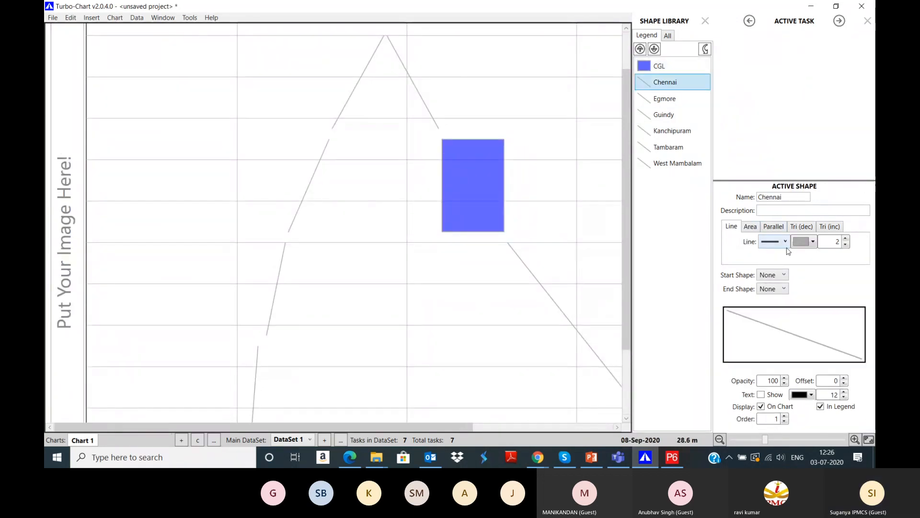
click(772, 228)
click(678, 97)
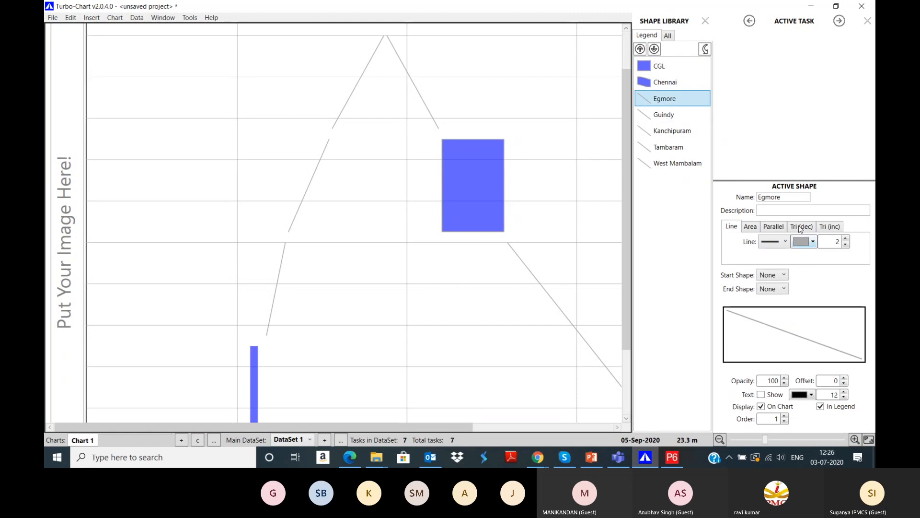
click(799, 228)
click(666, 117)
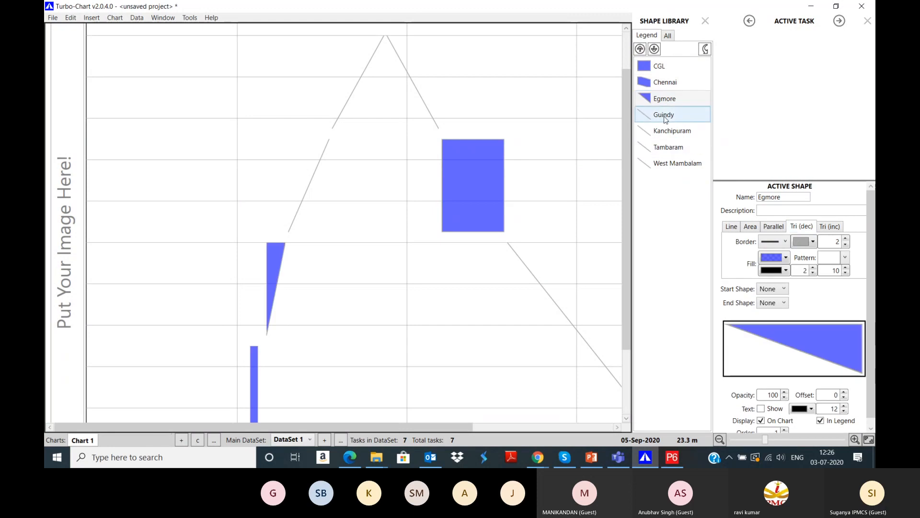
click(750, 228)
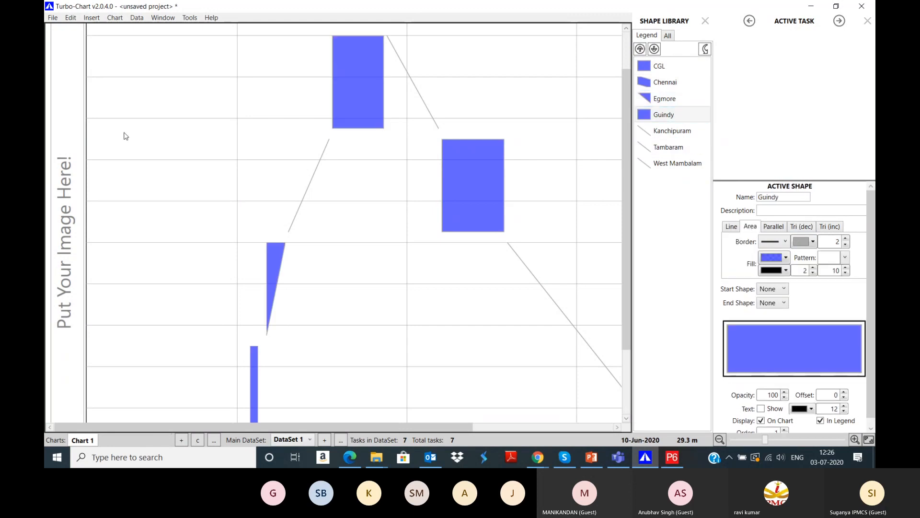
Step: Make CGL, Egmore, Kanchipuram, Tambaram and West Mambalam parallel bar shapes
click(680, 67)
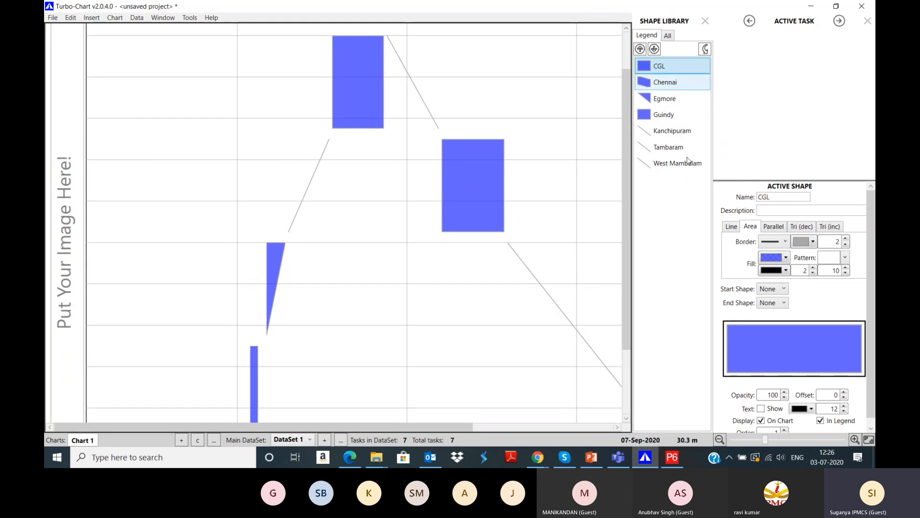
click(768, 229)
click(673, 85)
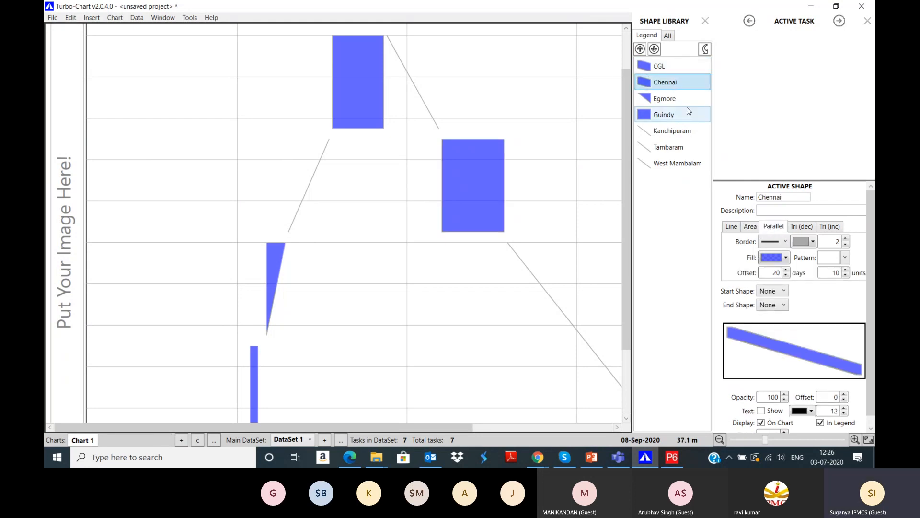
click(671, 99)
click(775, 229)
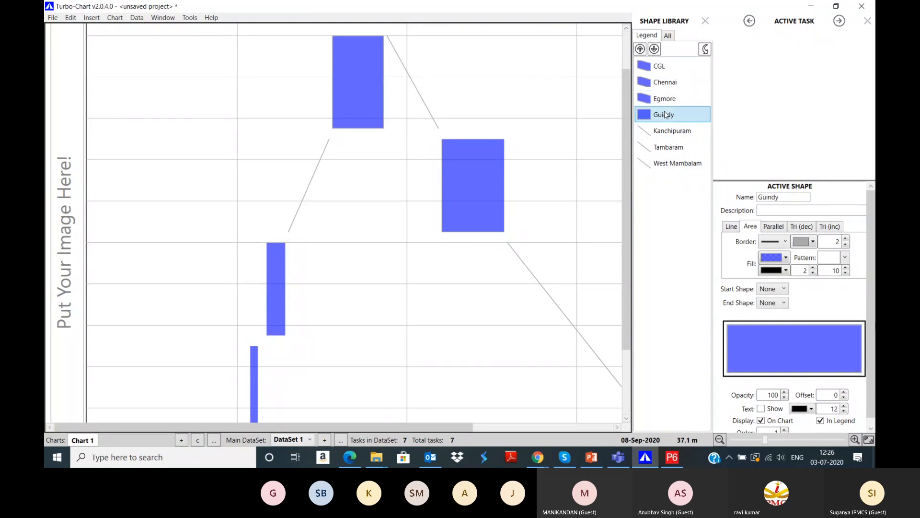
click(672, 131)
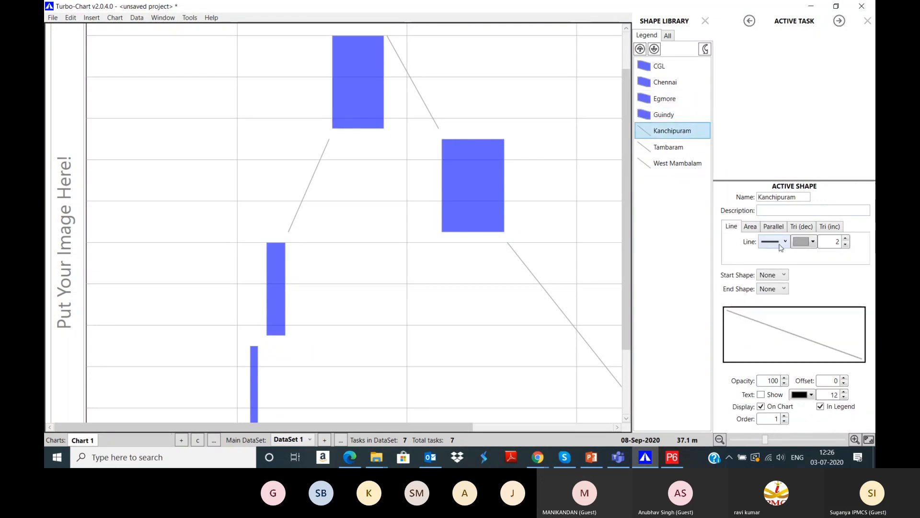
click(773, 226)
click(671, 147)
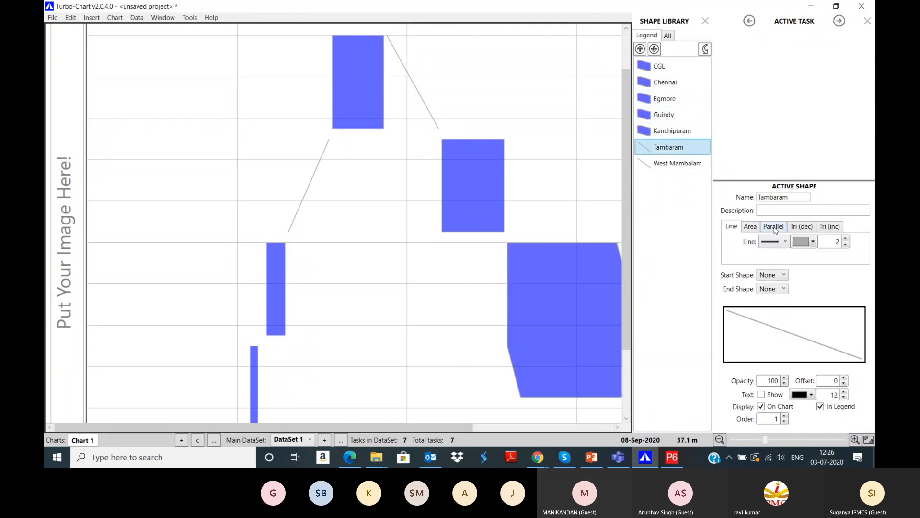
click(773, 228)
click(675, 163)
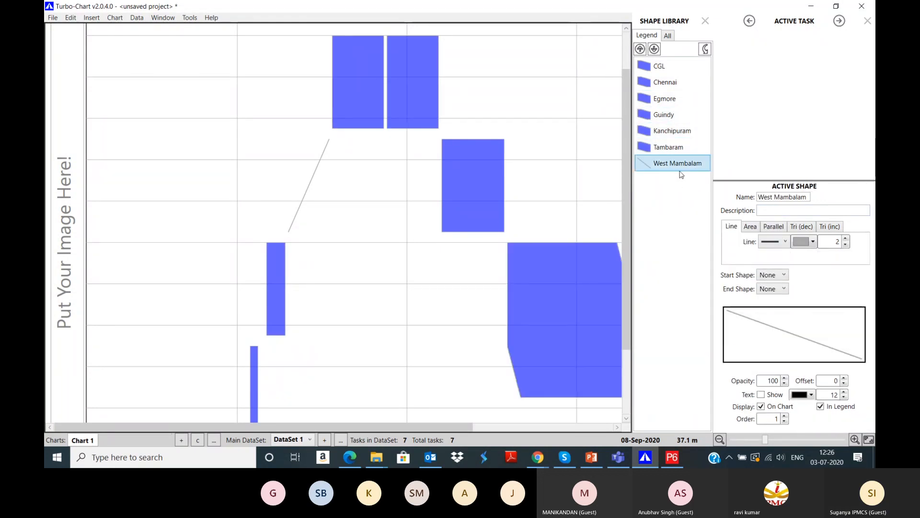
click(785, 229)
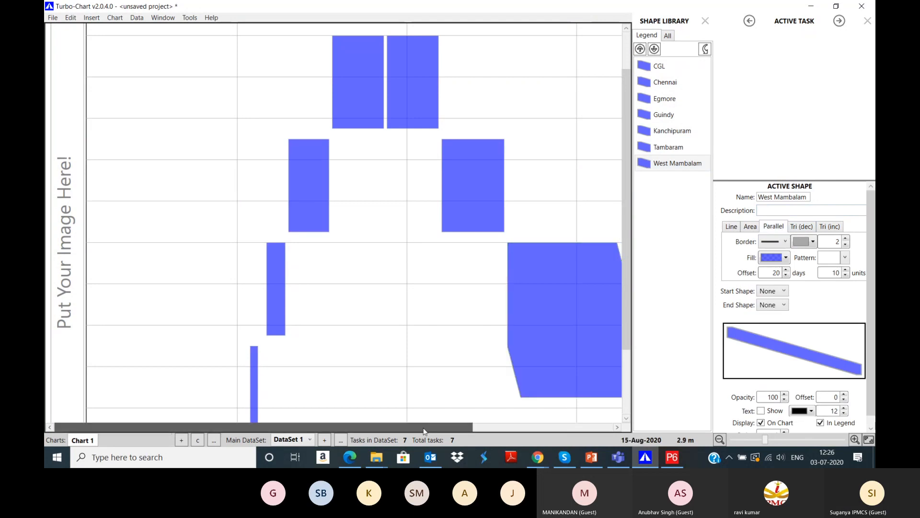
Step: Pan across the chart to review the blue bars, then bring Primavera P6 to the front
drag(424, 429, 564, 428)
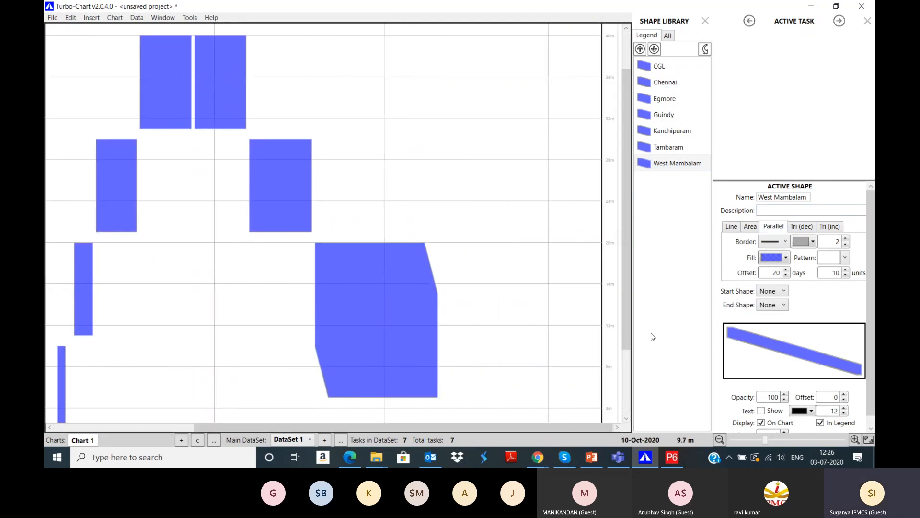
scroll(627, 327, down, 2)
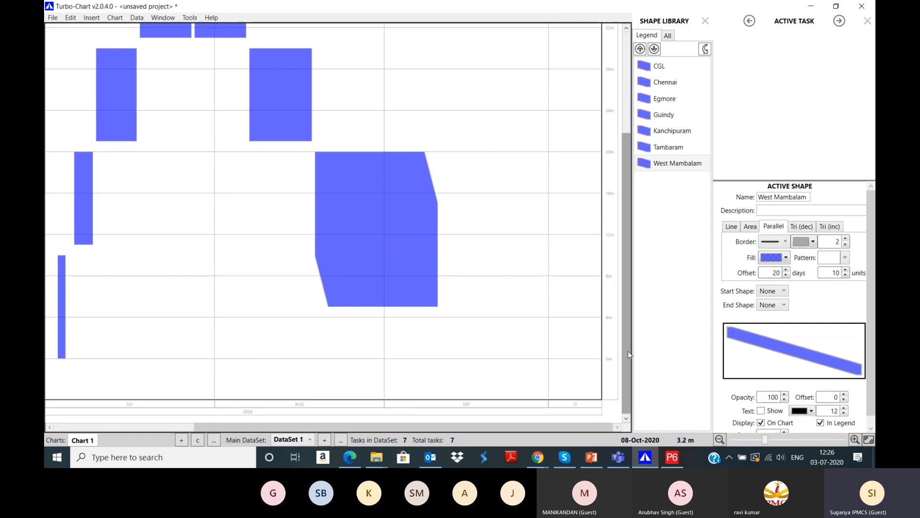
scroll(628, 354, up, 3)
drag(444, 427, 267, 417)
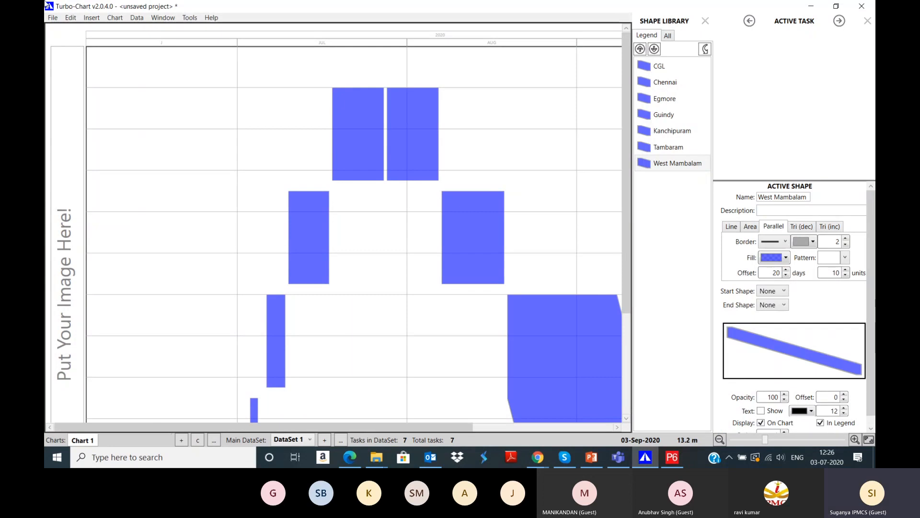
click(672, 457)
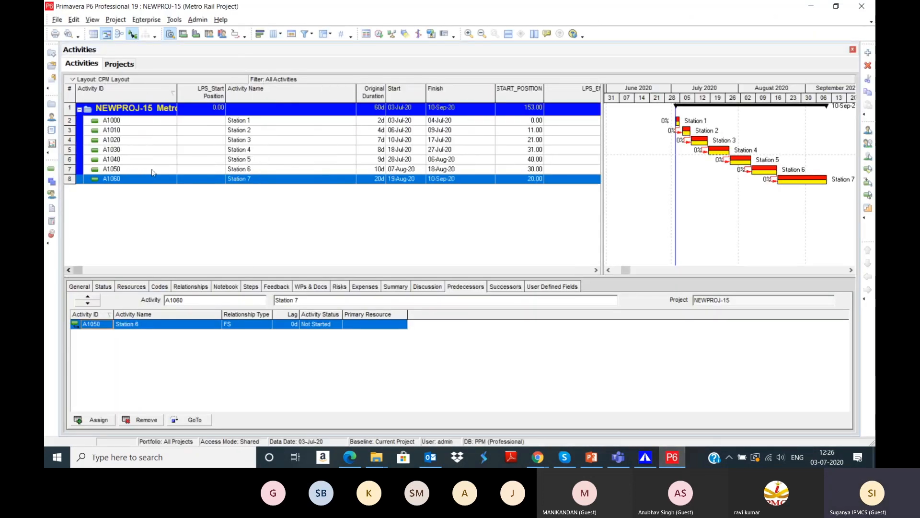
Step: Mark Station 1 (A1000) started and finished, with finish date 07-Jul-20
click(158, 121)
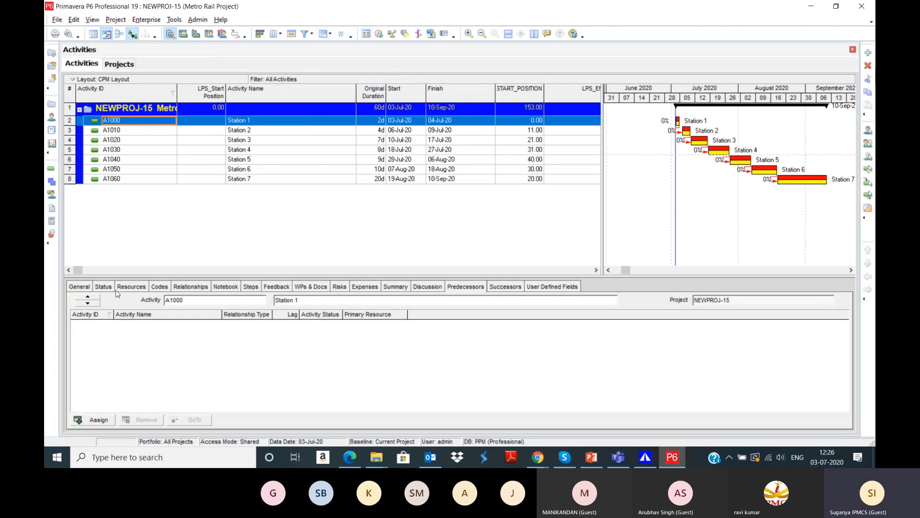
click(104, 287)
drag(119, 277, 130, 244)
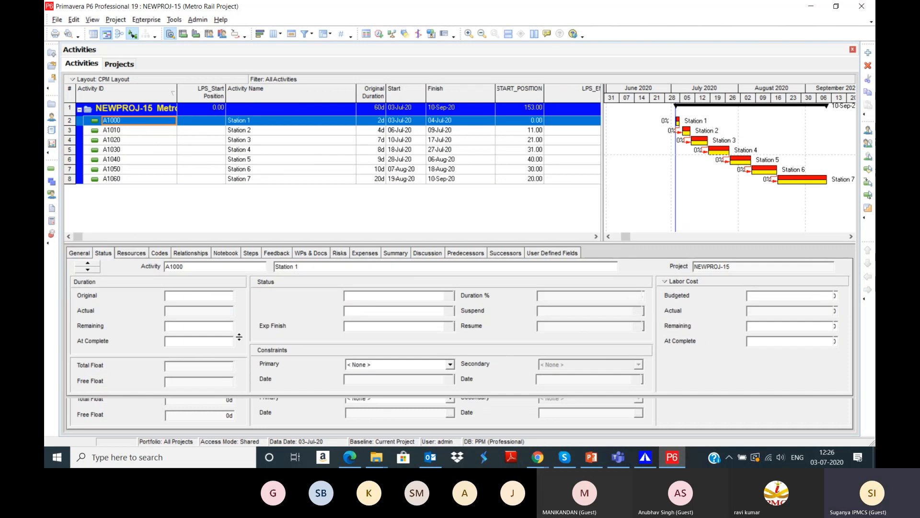
click(263, 296)
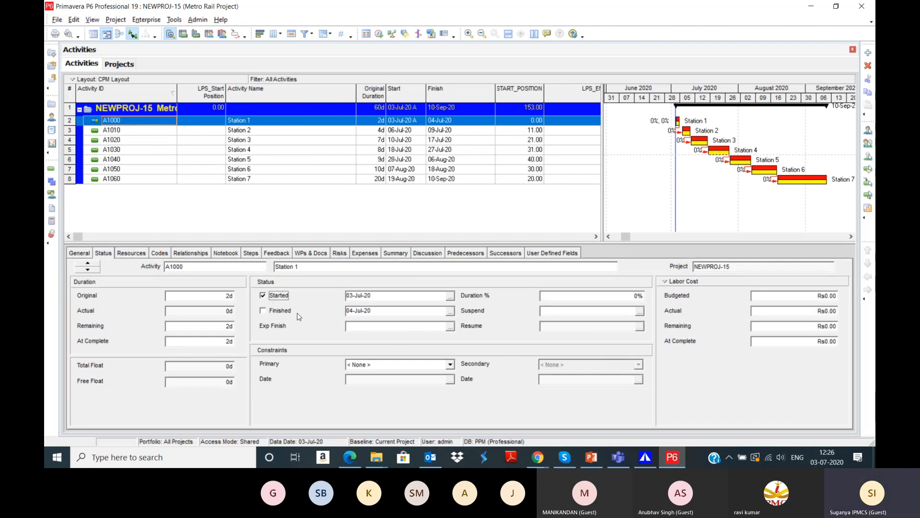
click(271, 313)
click(450, 312)
click(398, 183)
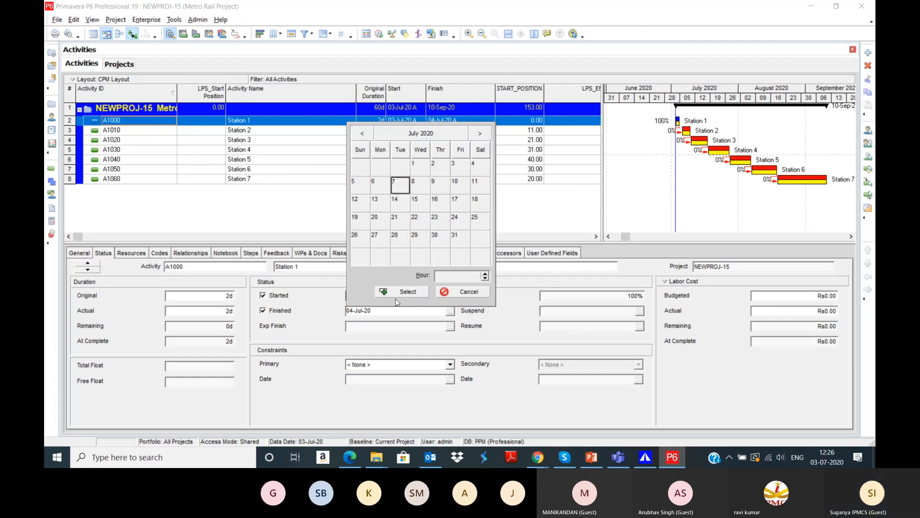
click(400, 289)
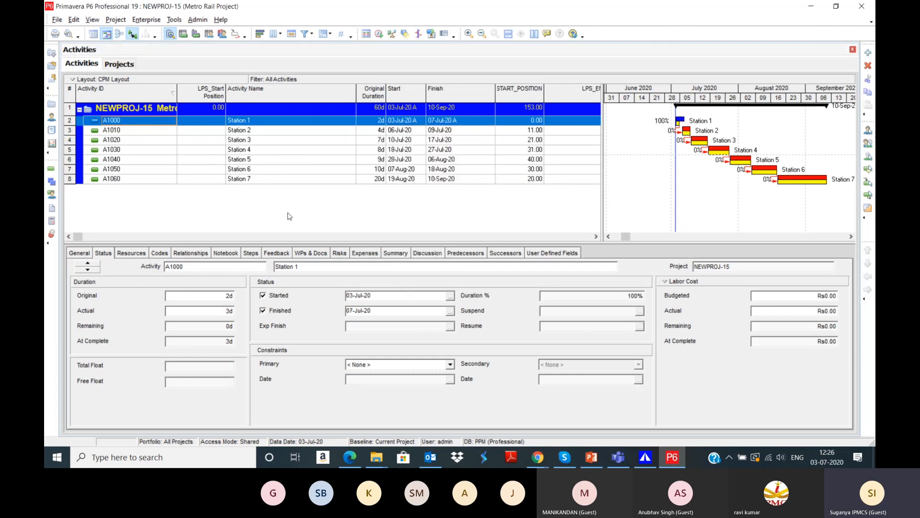
Step: Actualise Station 2 (A1010) with start 09-Jul-20 and finish 14-Jul-20
click(283, 131)
click(270, 298)
click(274, 311)
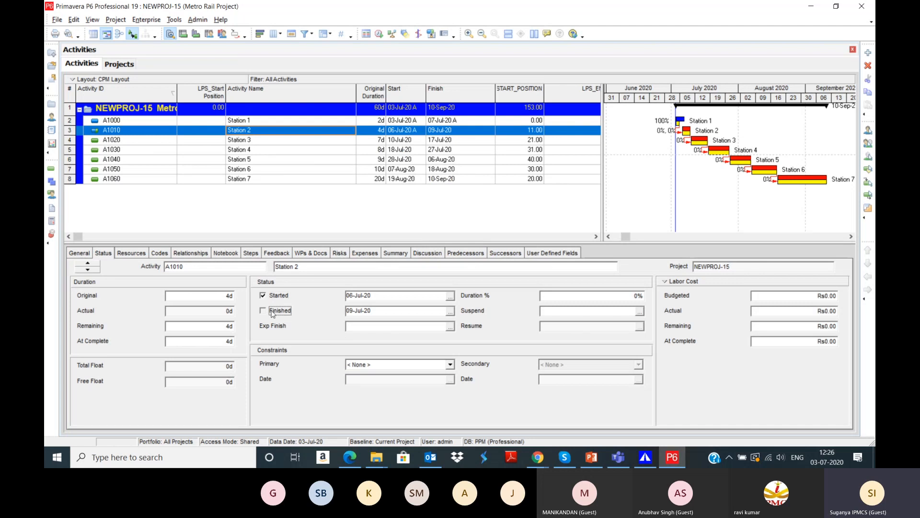
click(450, 297)
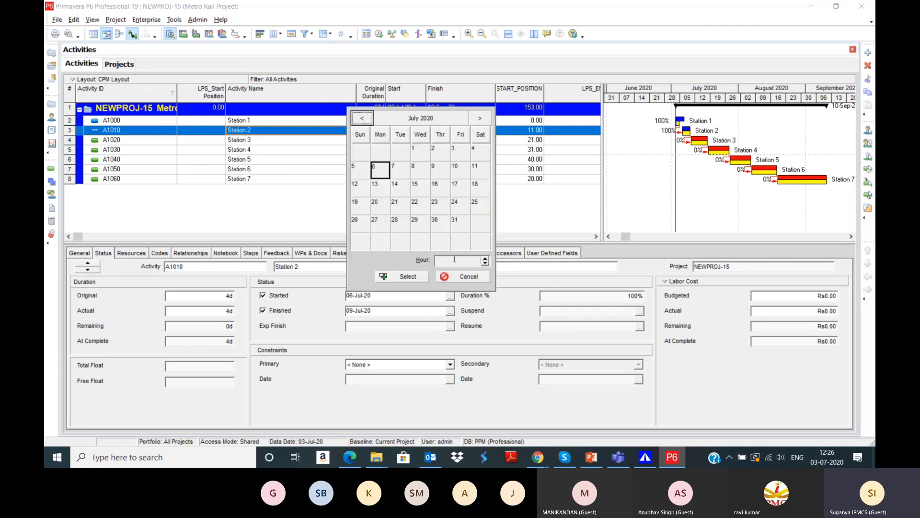
click(433, 170)
click(400, 277)
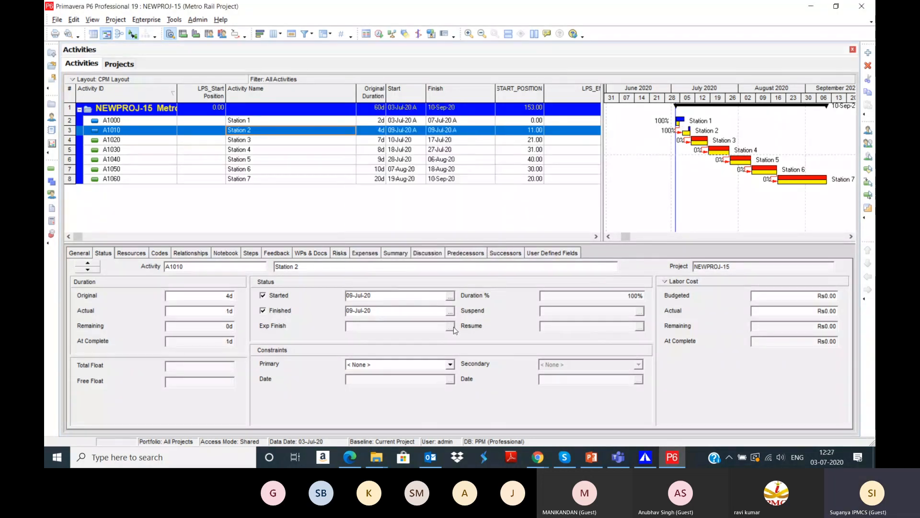
click(450, 312)
click(396, 207)
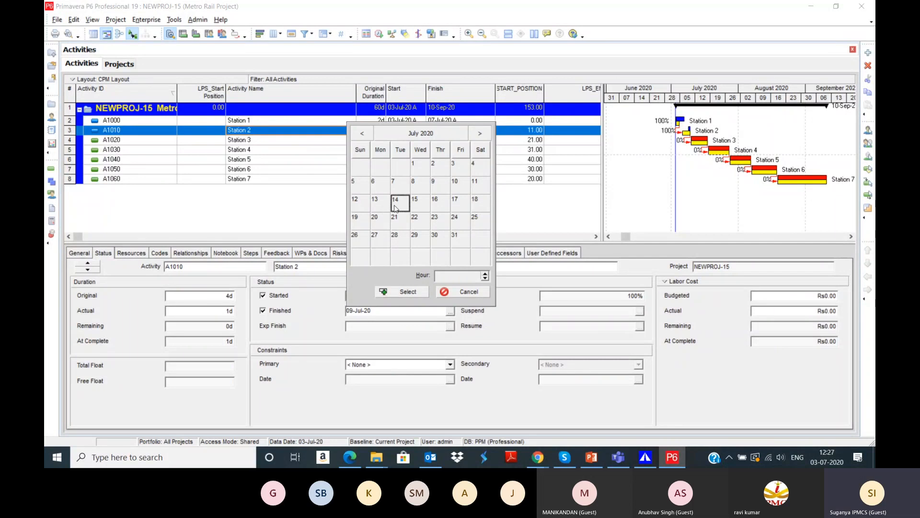
click(402, 291)
Step: Mark Station 3 complete and Station 4 (A1030) finished on 30-Jul-20
click(274, 141)
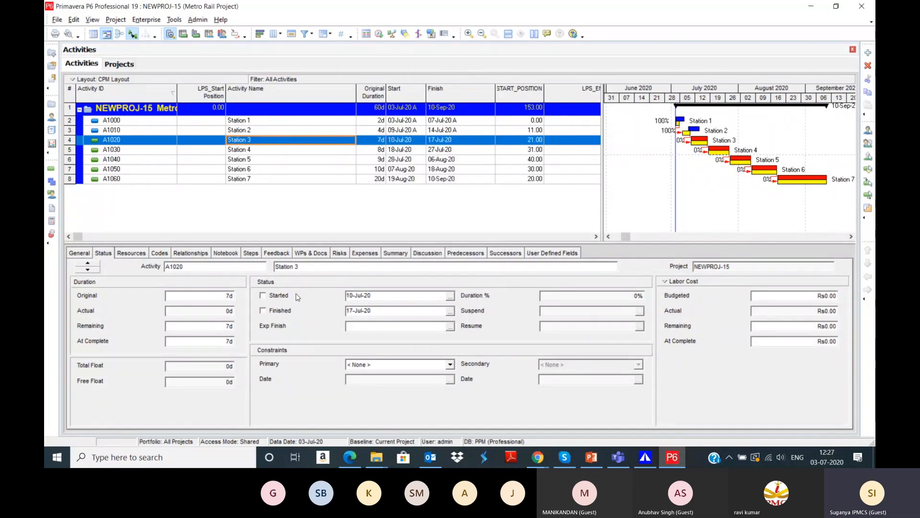
click(283, 296)
click(278, 311)
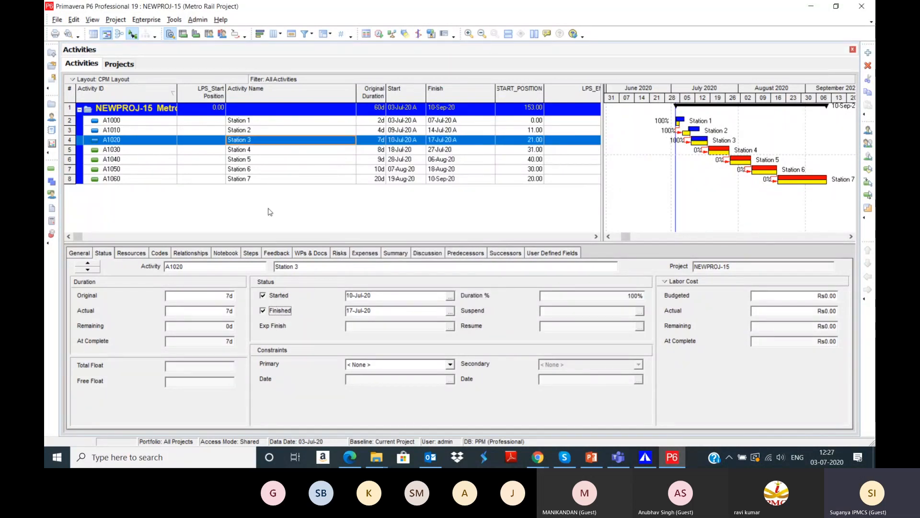
click(264, 151)
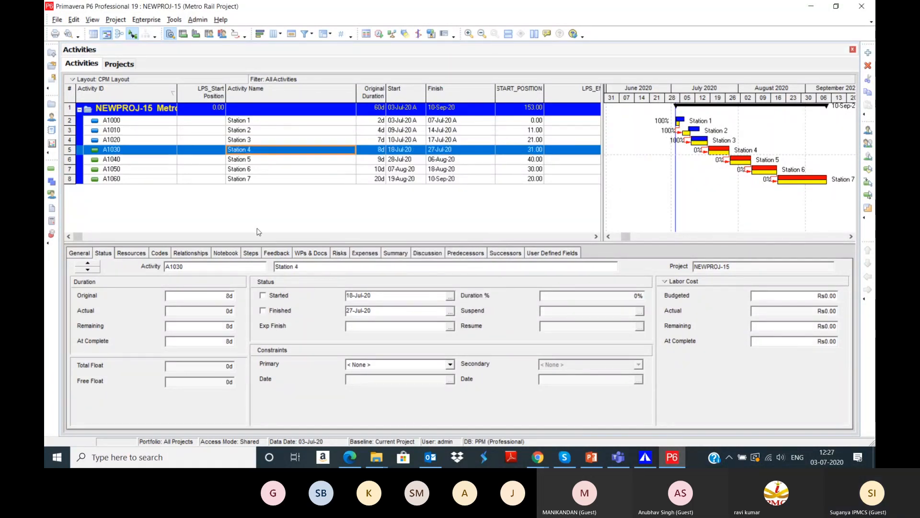
click(279, 311)
click(450, 311)
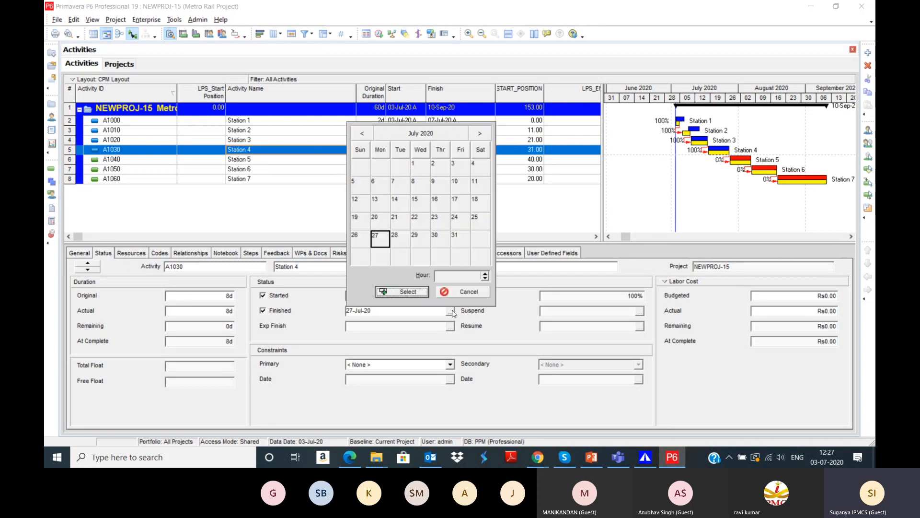
click(437, 236)
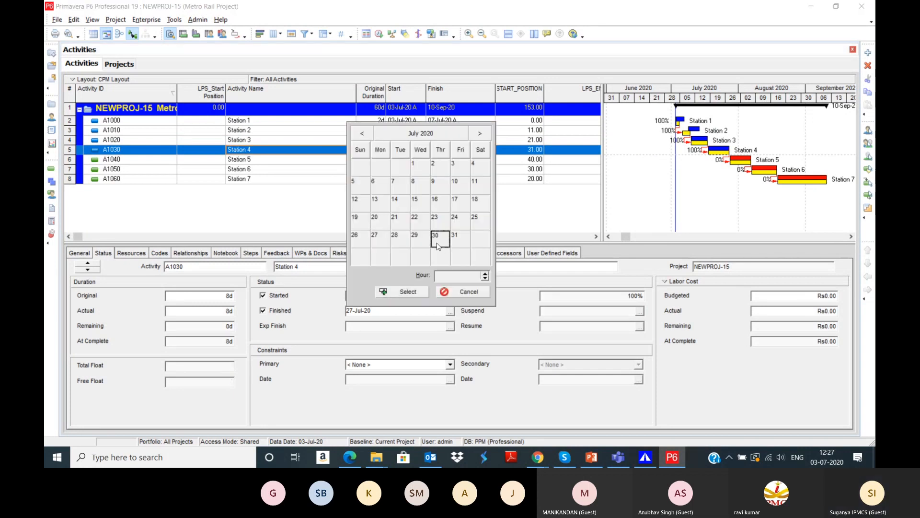
click(426, 290)
Step: Reschedule the project with data date 30-Jul-20 and return to Turbo-Chart
key(F9)
click(528, 193)
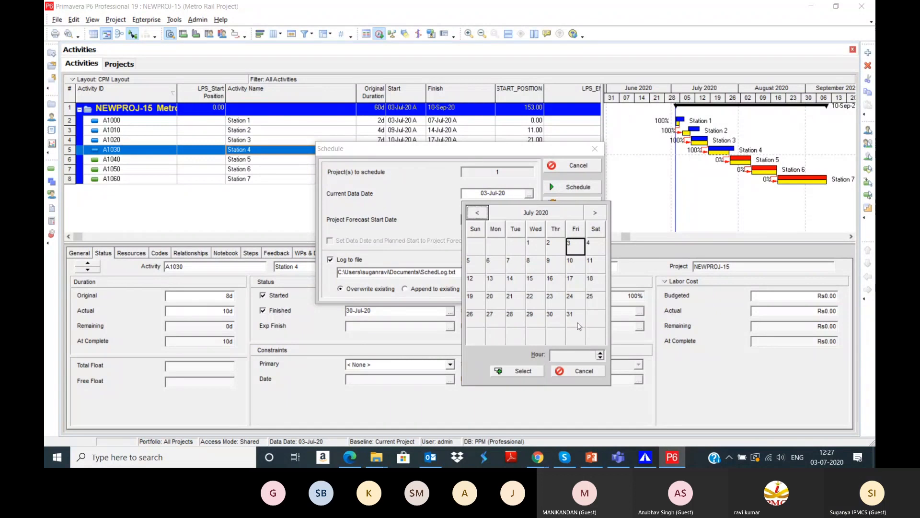
click(548, 318)
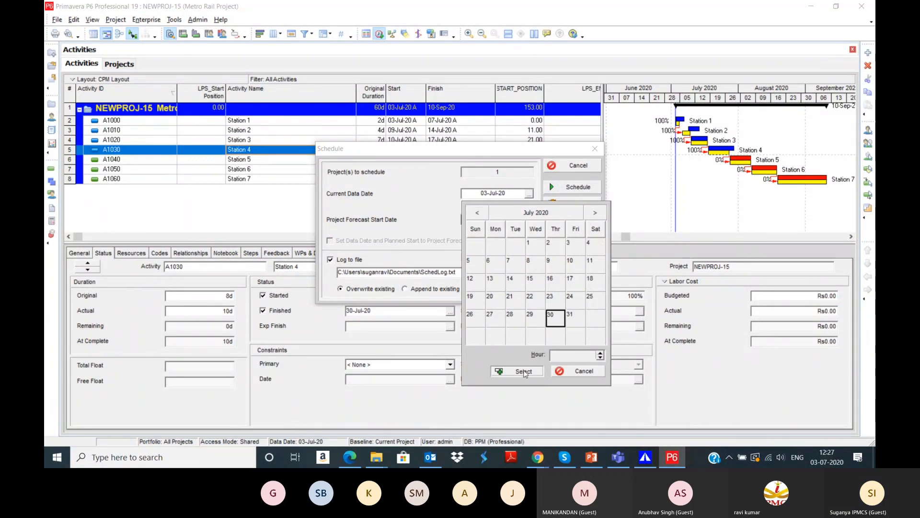
click(521, 371)
click(577, 187)
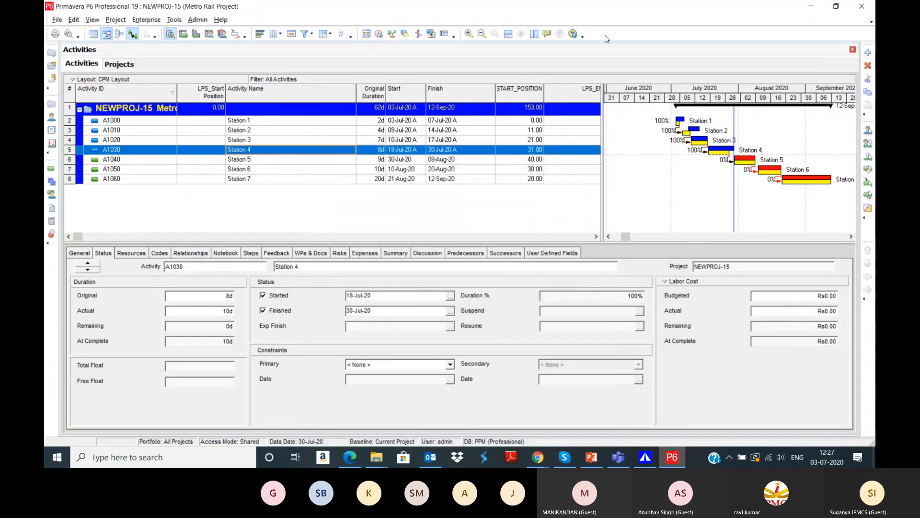
drag(625, 236, 637, 240)
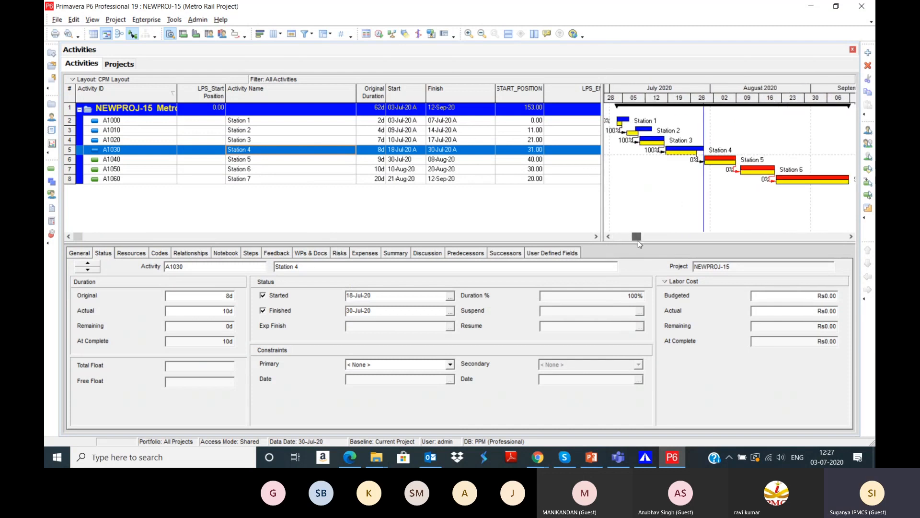
click(646, 457)
drag(415, 422, 457, 428)
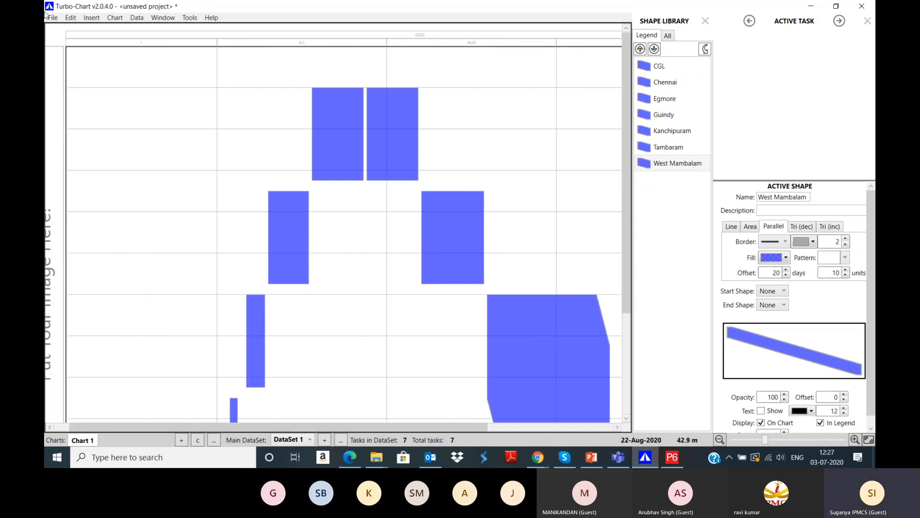
Step: Add a second dataset, DataSet 2, in the Data Sets list
click(137, 18)
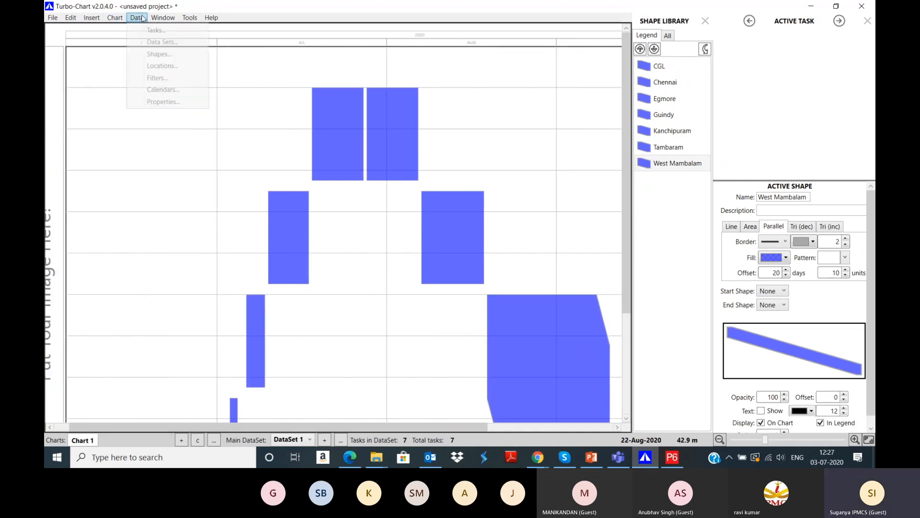
click(158, 42)
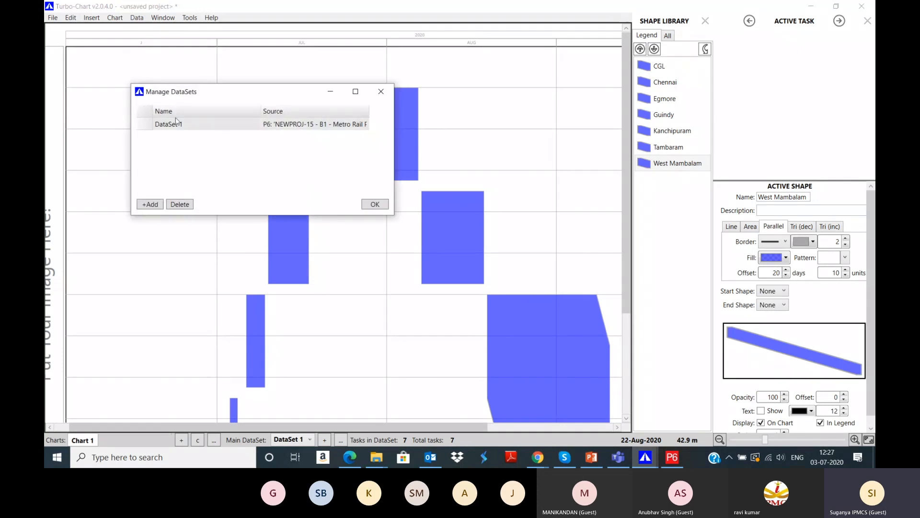
click(150, 205)
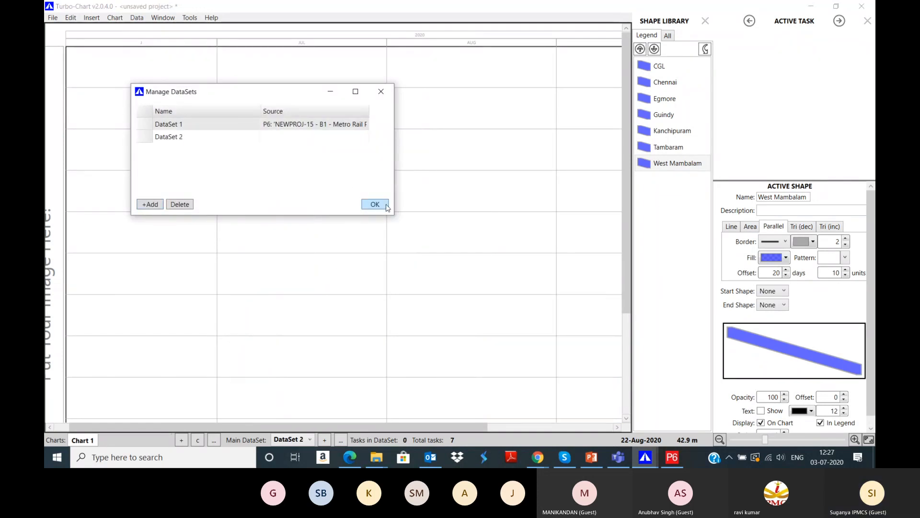
click(386, 206)
Step: Add the NEWPROJ-15 - Metro Rail Project from the TCP group into the new dataset
click(53, 18)
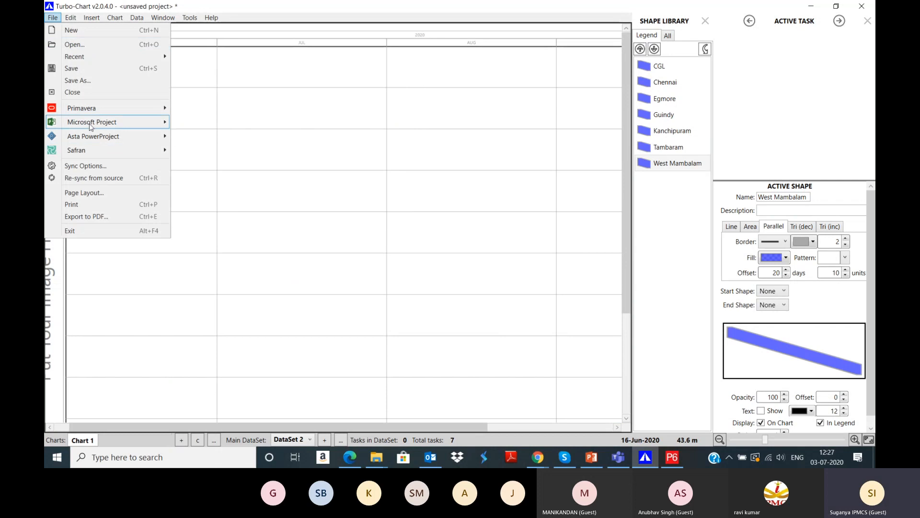
mouse_move(93, 112)
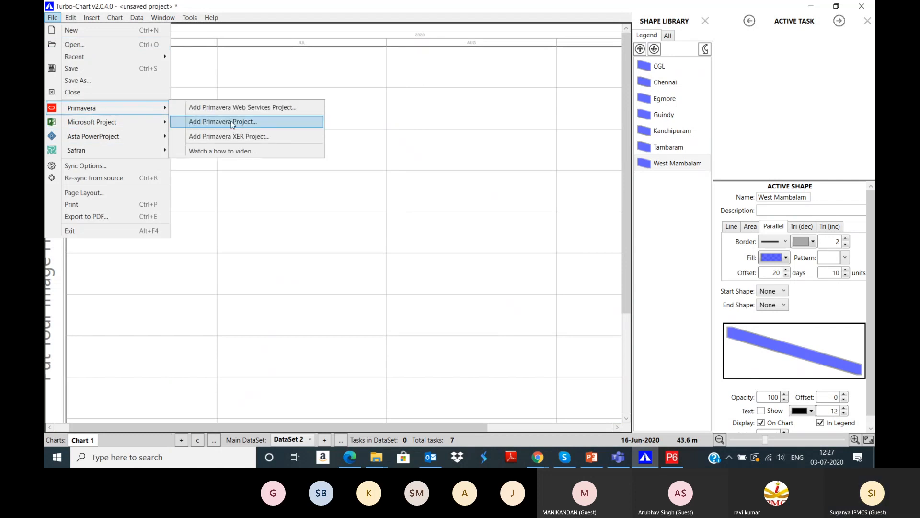
click(232, 123)
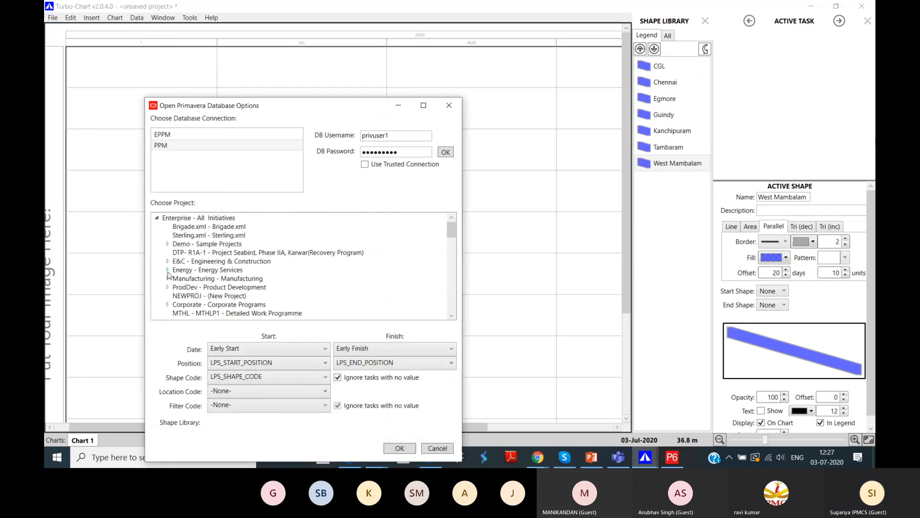
click(168, 243)
scroll(166, 270, down, 1)
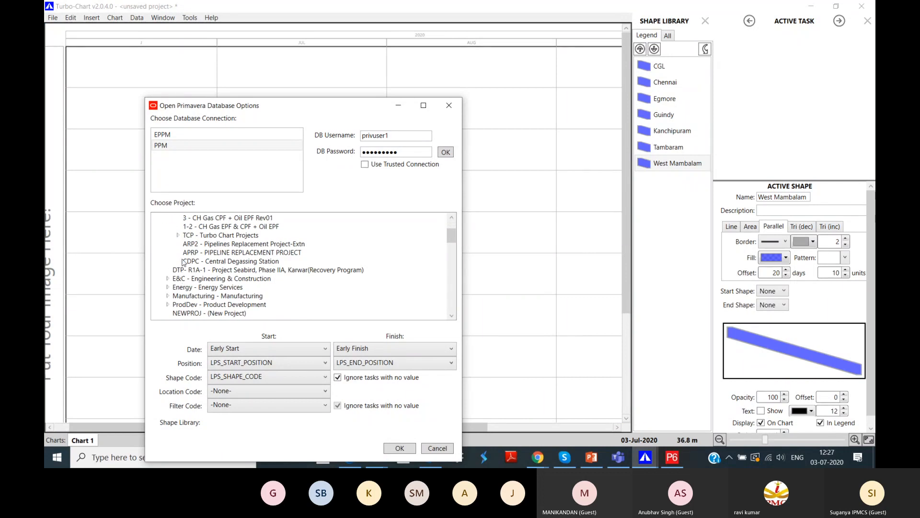
click(177, 235)
scroll(229, 265, down, 1)
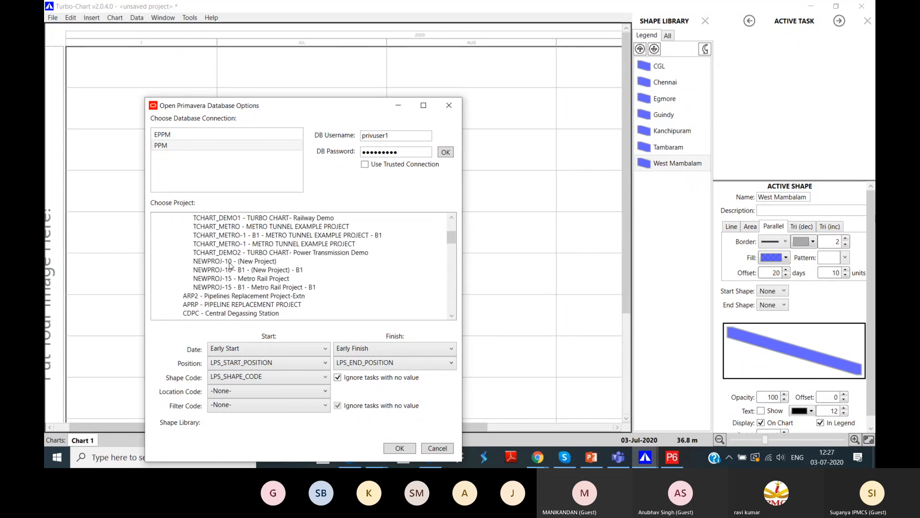
click(262, 279)
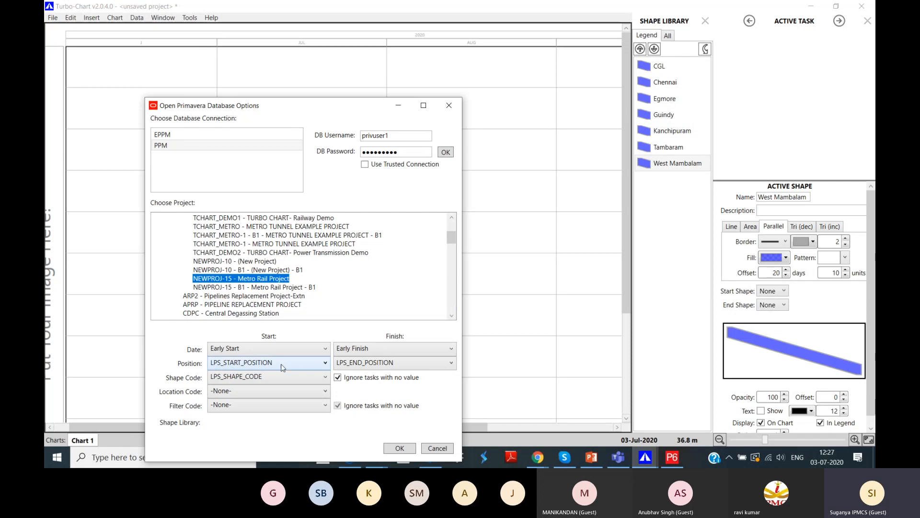
click(408, 449)
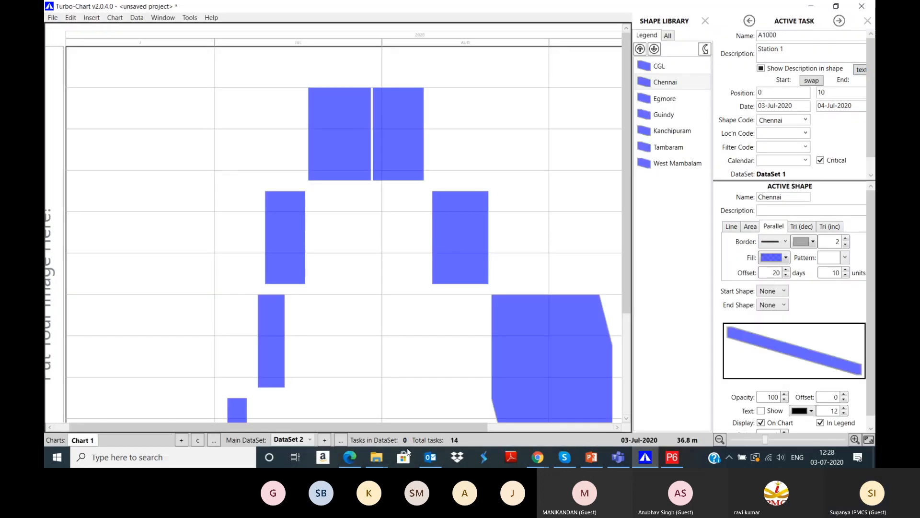
Step: Set DataSet 1 as the 2nd DataSet on Chart Options' Datasets tab
click(115, 17)
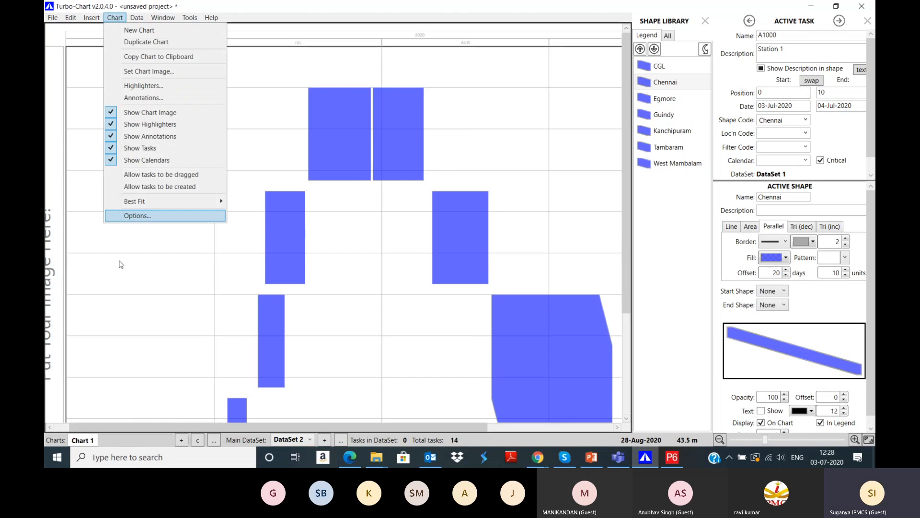
click(141, 216)
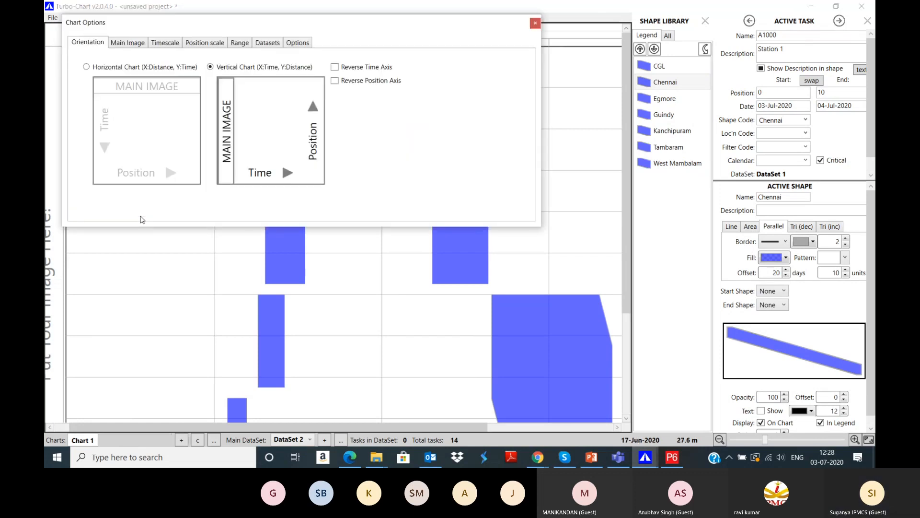
click(212, 44)
click(266, 43)
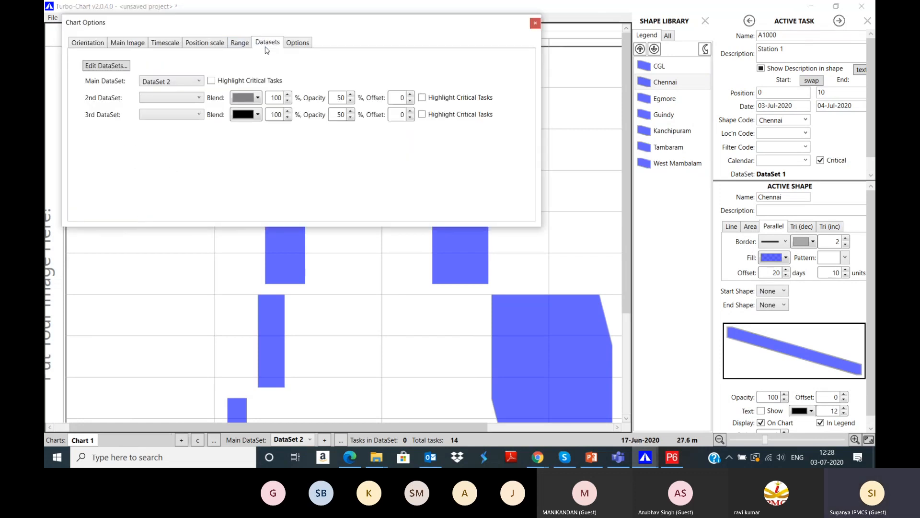
click(172, 97)
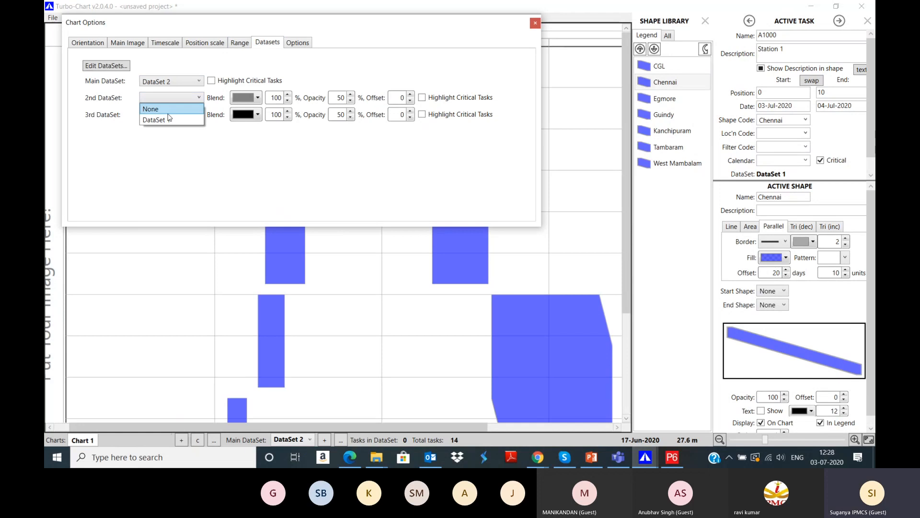
click(170, 121)
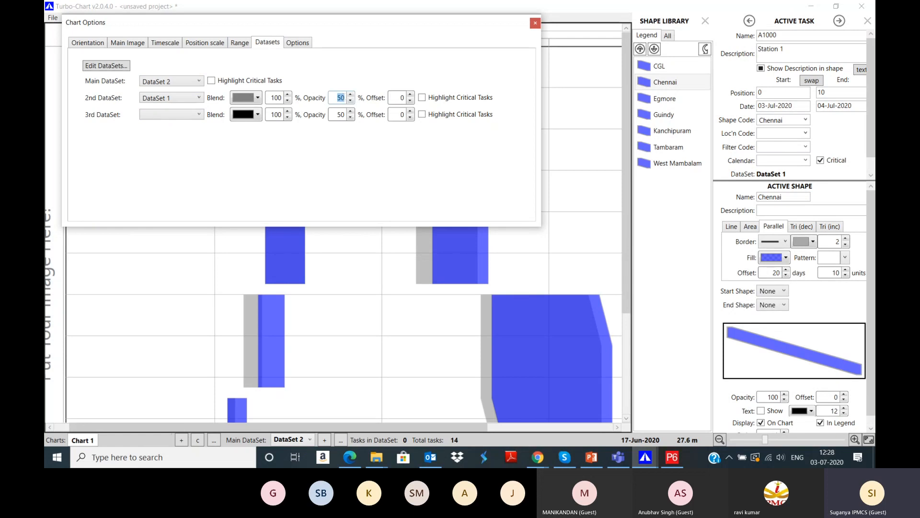
Step: Give the overlay 70 opacity and offset 20, and highlight critical tasks in red
text(60)
click(341, 98)
key(BackSpace)
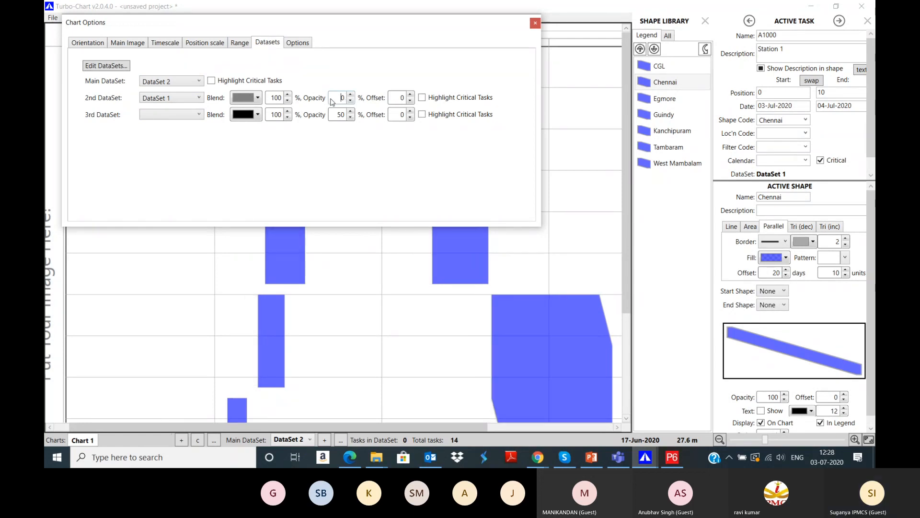
text(7)
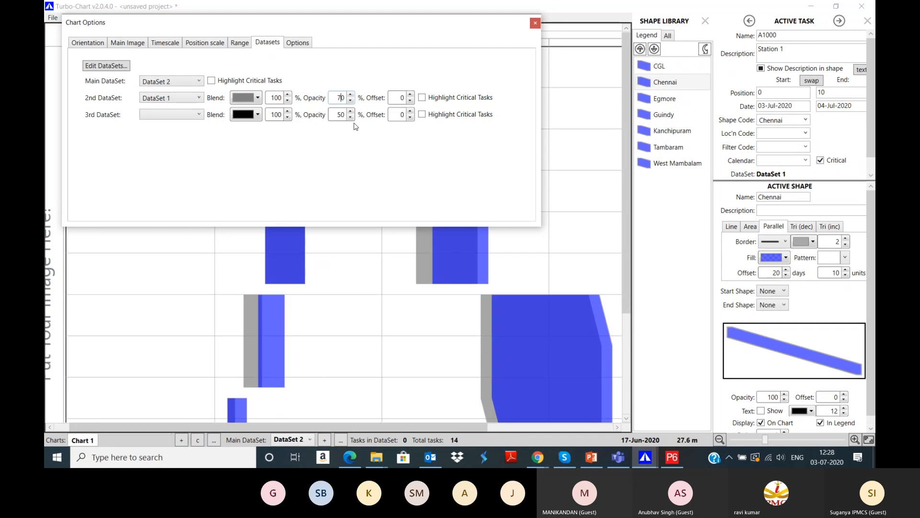
key(Tab)
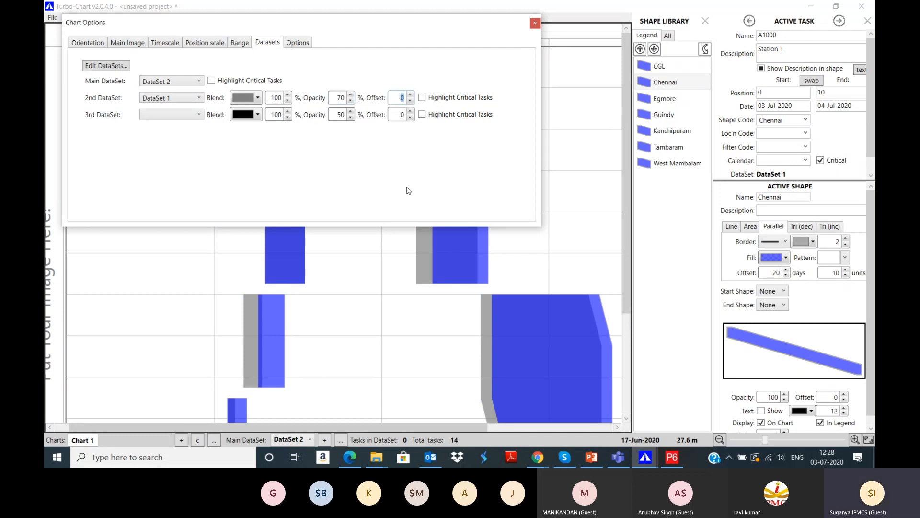
text(20)
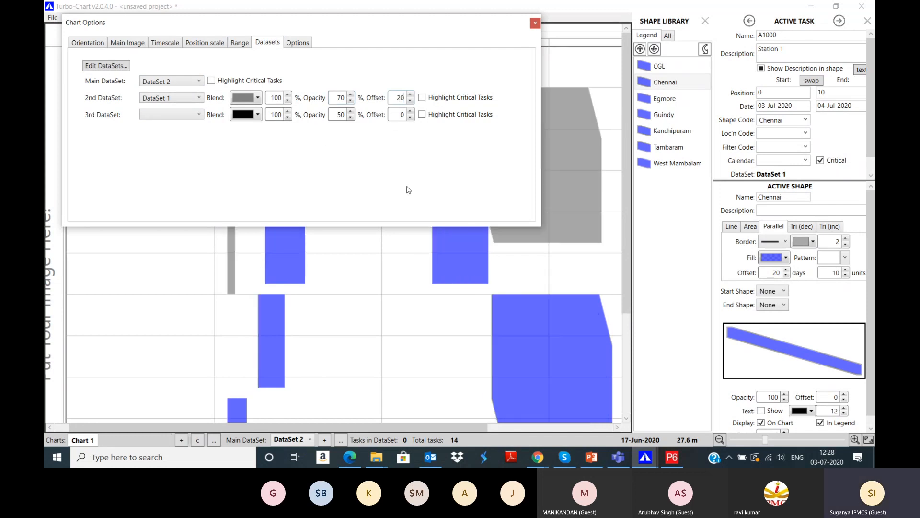
click(441, 98)
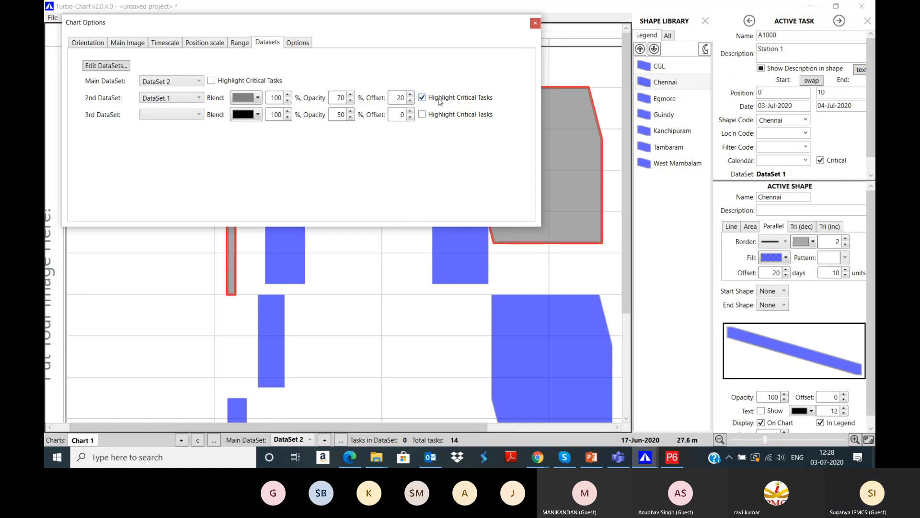
Step: Zoom out three steps and pan so every grey baseline and blue updated shape shows
click(534, 23)
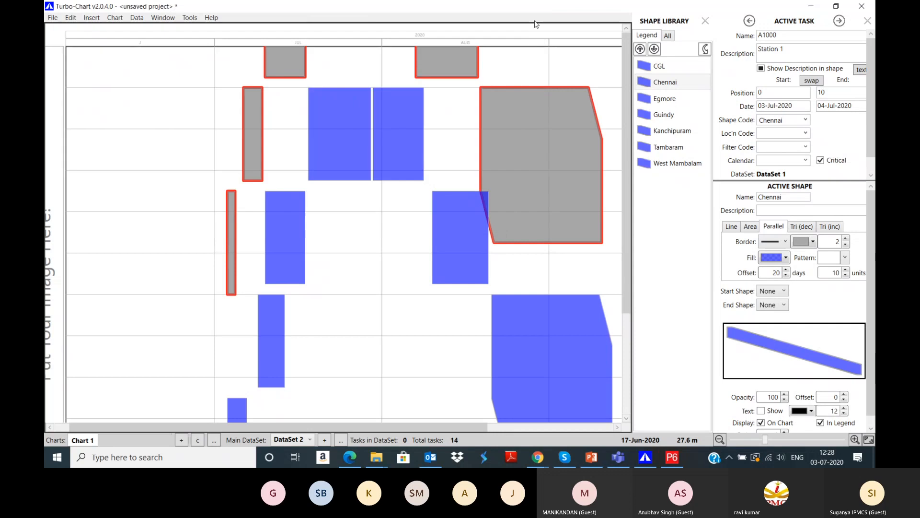
scroll(476, 217, down, 2)
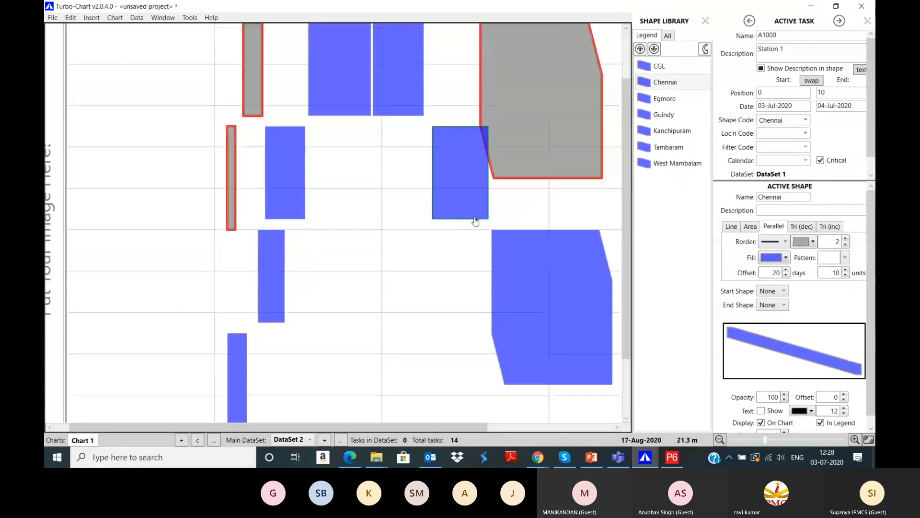
click(719, 440)
click(719, 440)
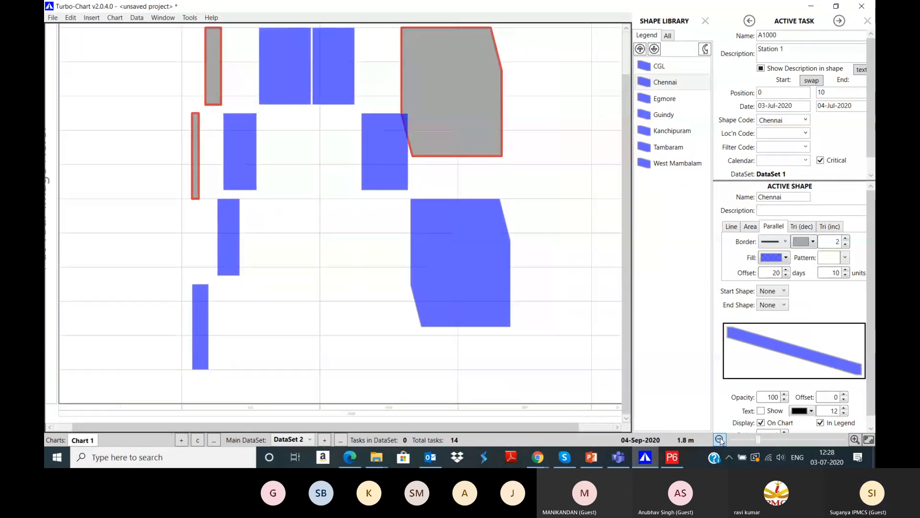
click(720, 439)
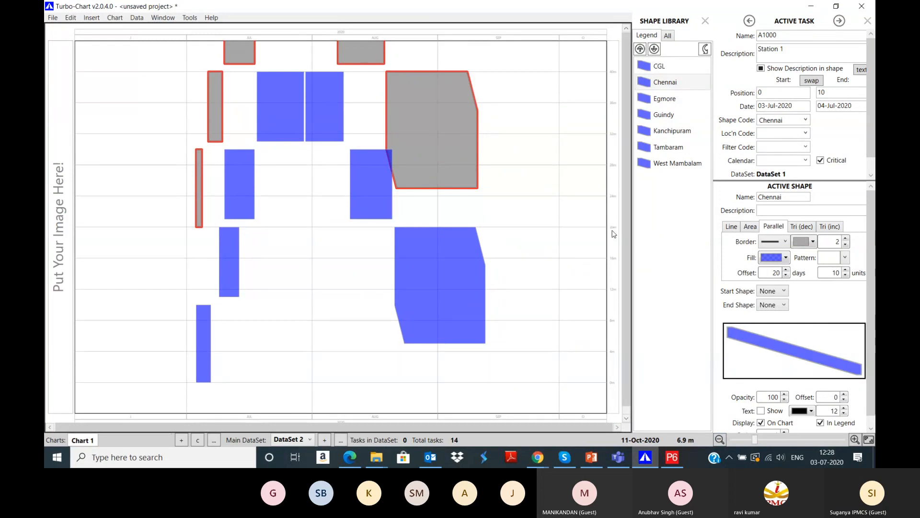
drag(614, 249, 597, 392)
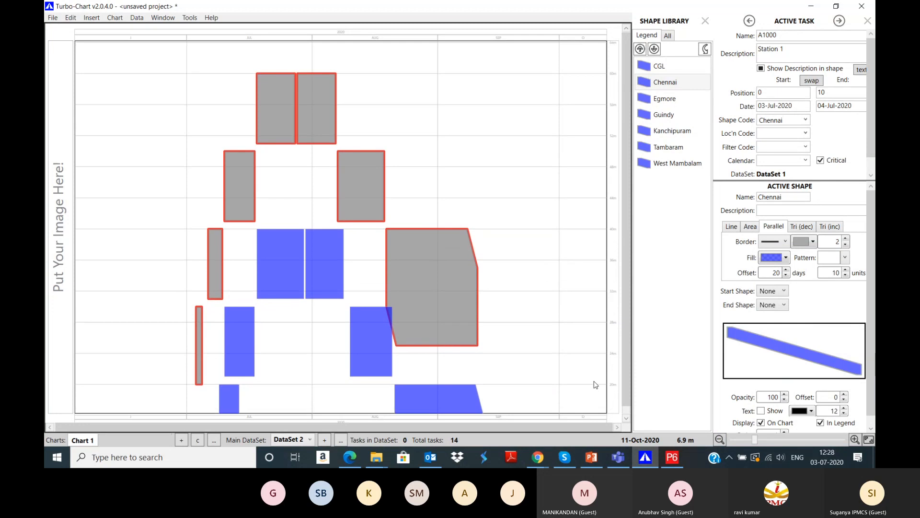
Step: Set the second DataSet offset to 5, then compare Station 7's baseline and updated dates
click(115, 17)
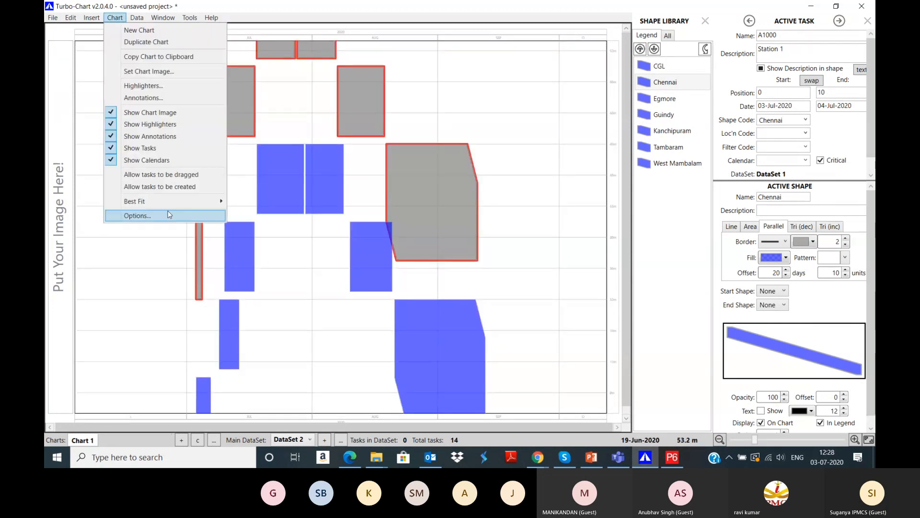
click(134, 214)
click(267, 42)
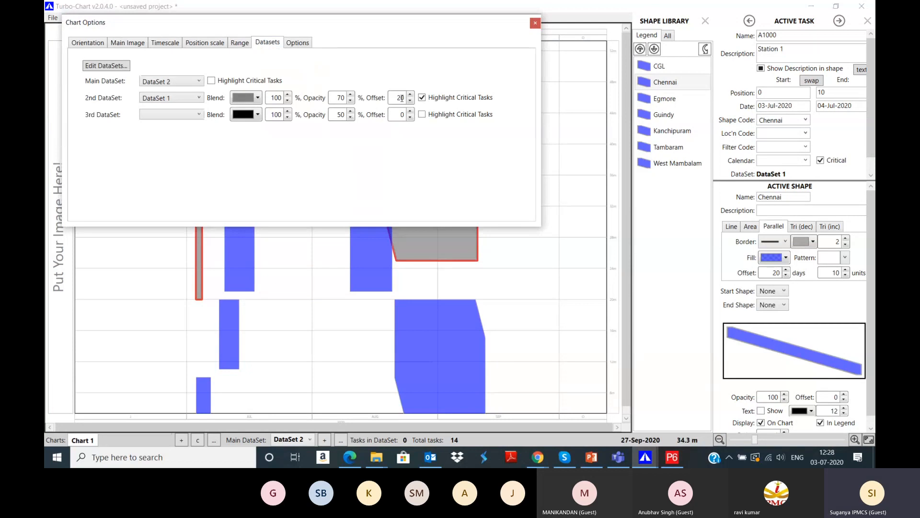
double_click(402, 98)
text(5)
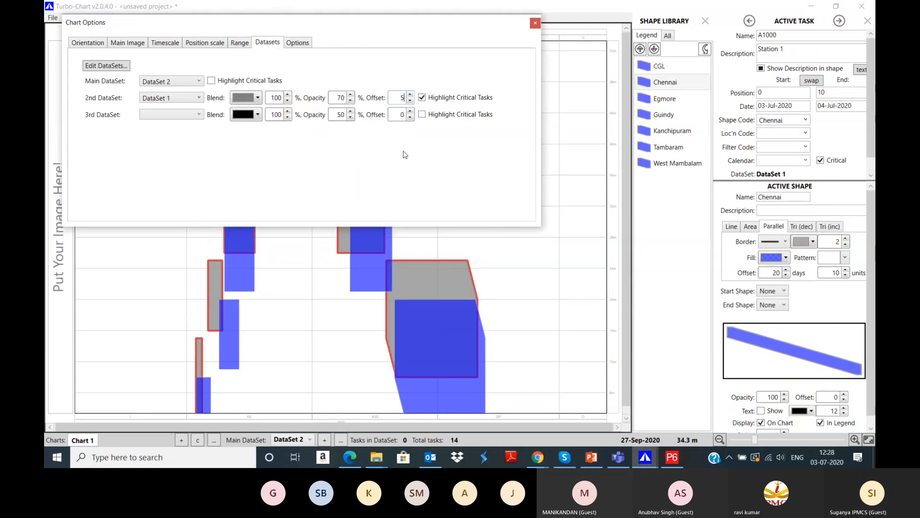
click(535, 23)
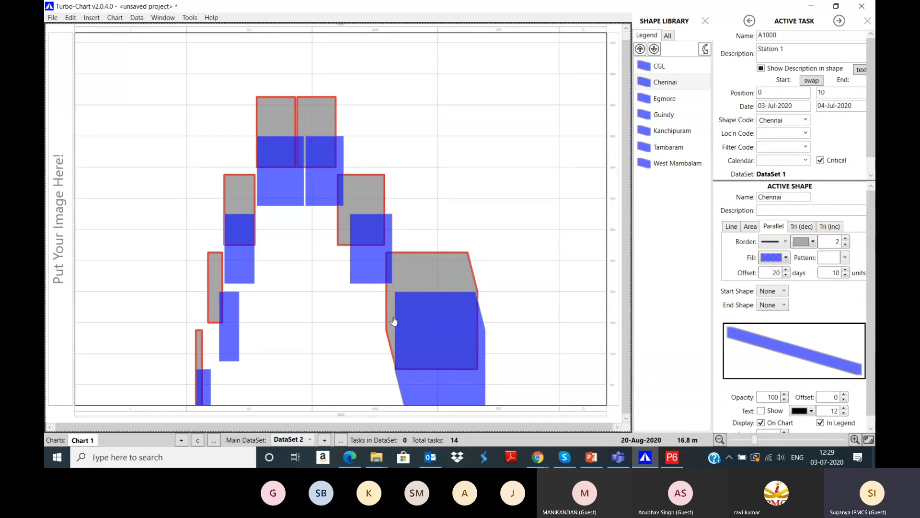
mouse_move(415, 336)
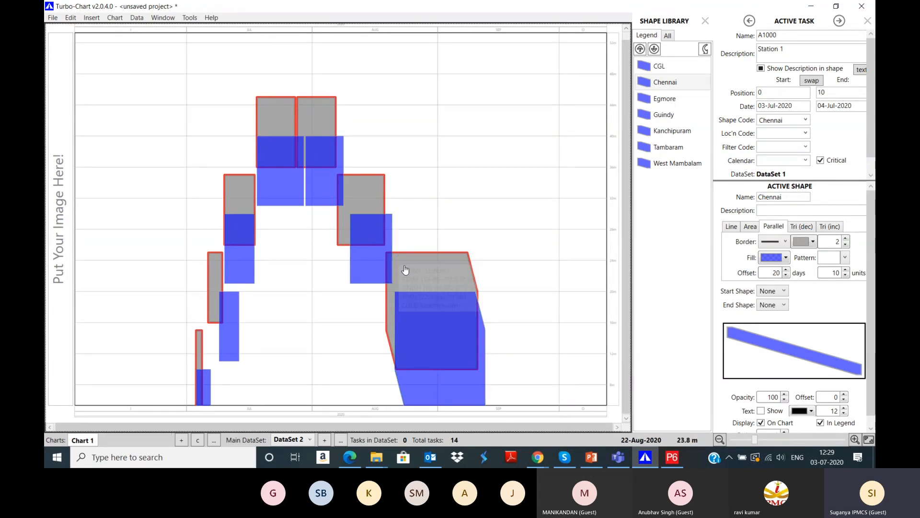
mouse_move(404, 371)
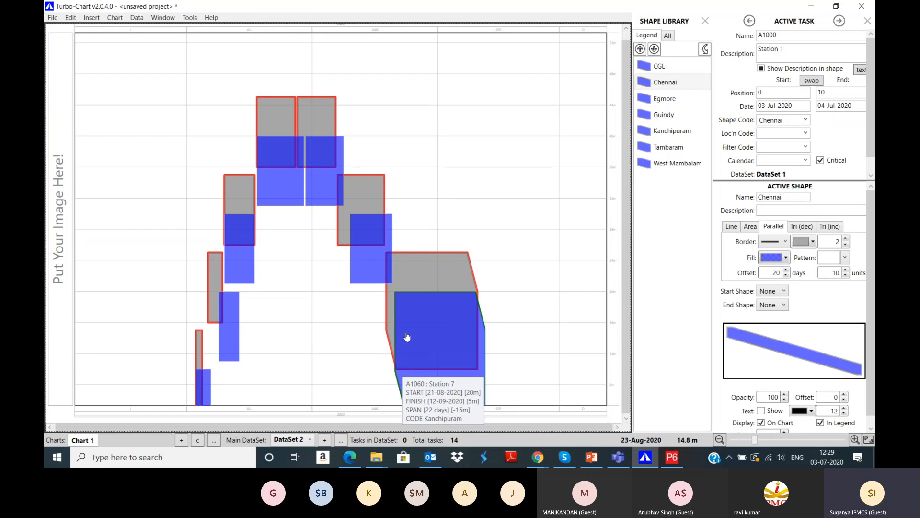
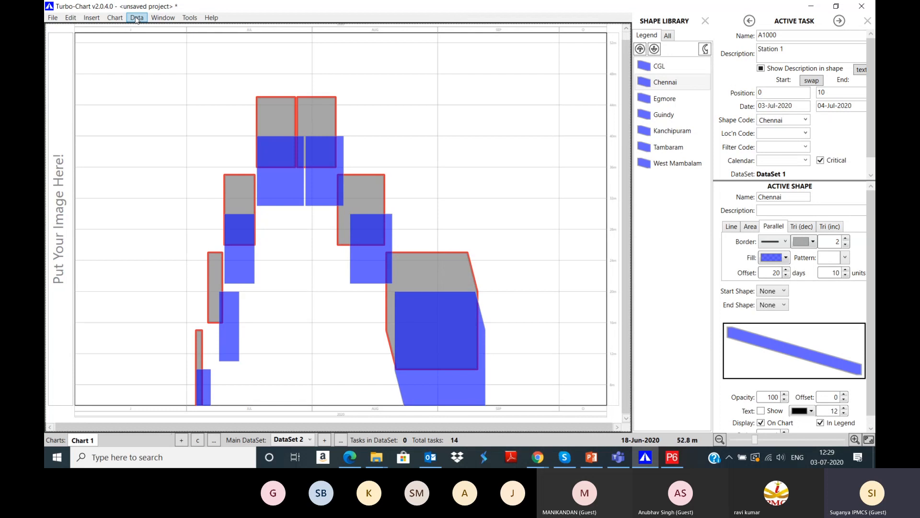
Step: Open the Data > Filters 'Filter task by code' dialog and close it without changes
click(137, 18)
click(154, 78)
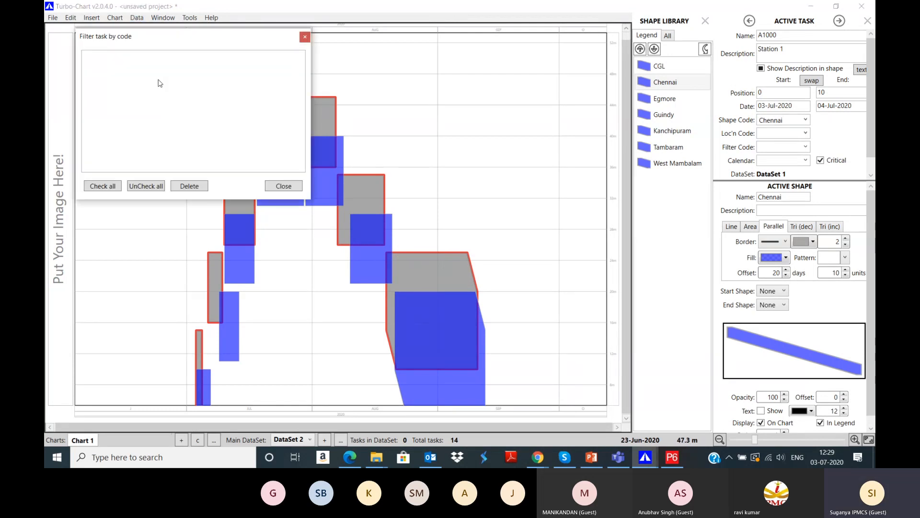
click(305, 38)
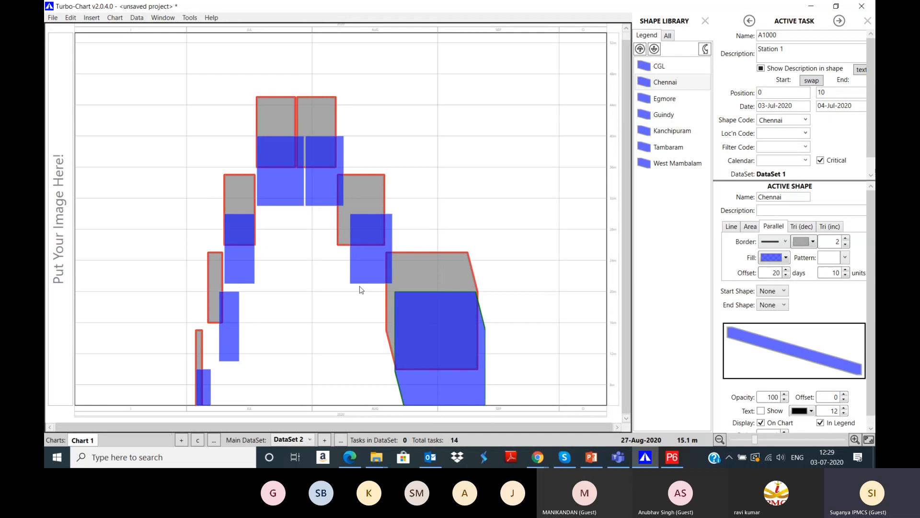
Step: In Chart Options Datasets, move critical-task highlighting from the 2nd DataSet to the Main DataSet
click(115, 17)
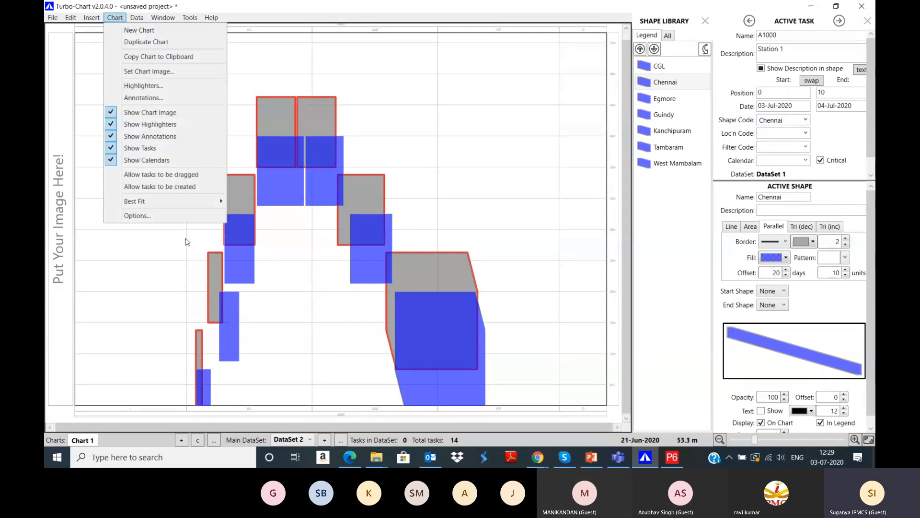
click(175, 215)
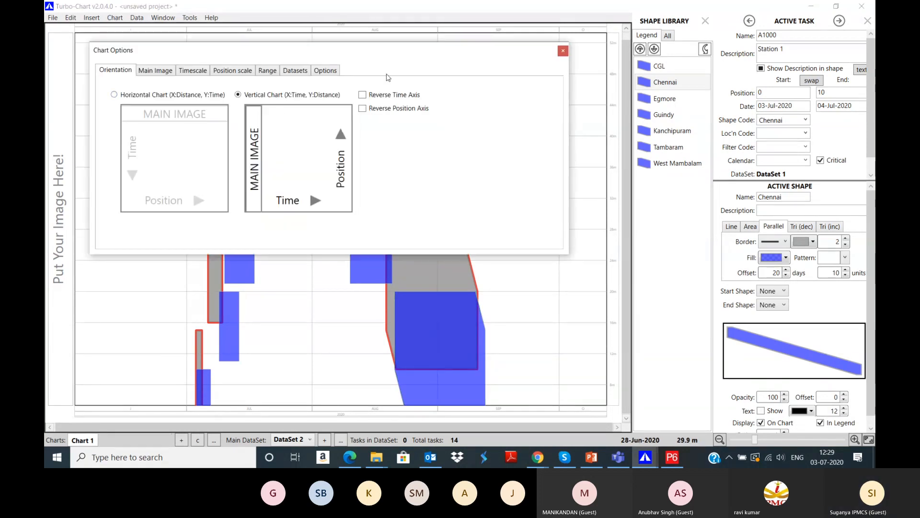
drag(421, 162, 434, 216)
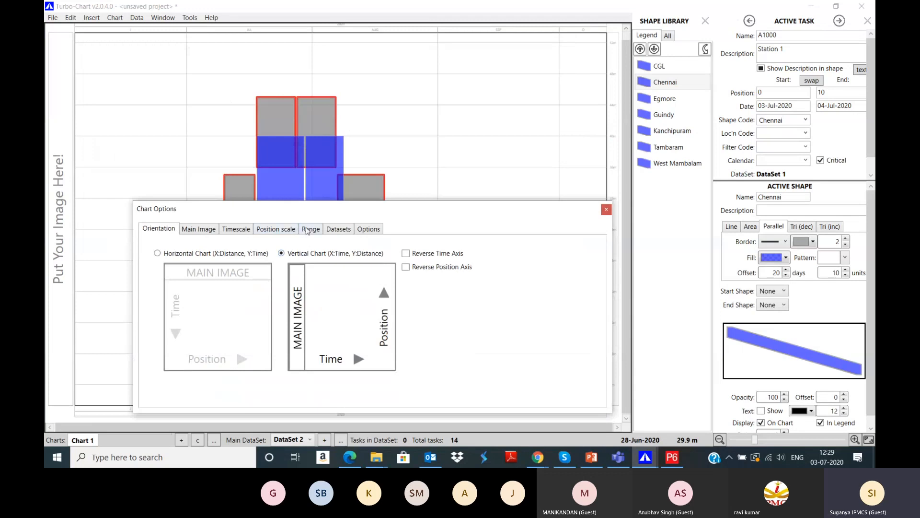
click(334, 229)
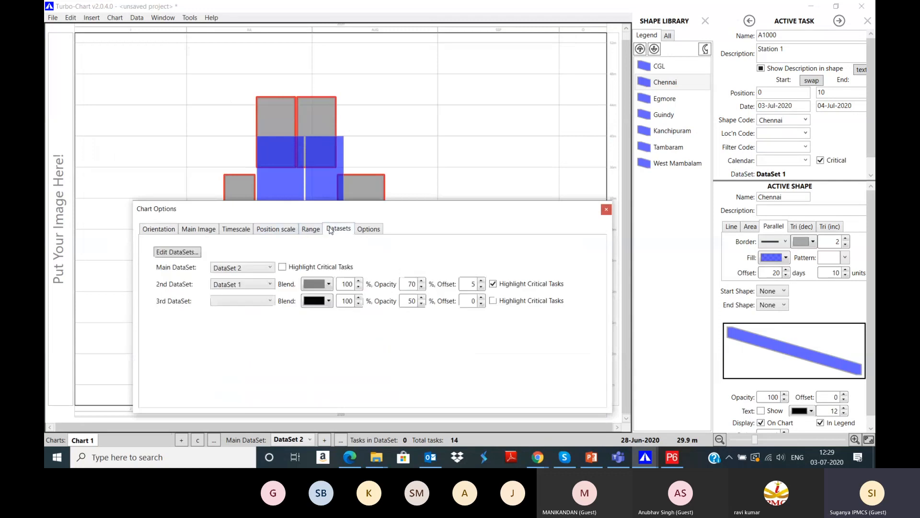
click(493, 285)
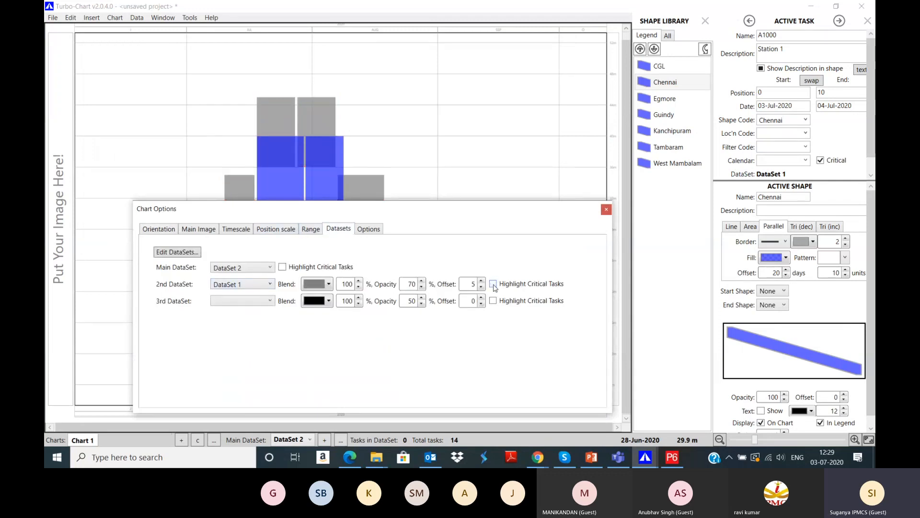
click(283, 267)
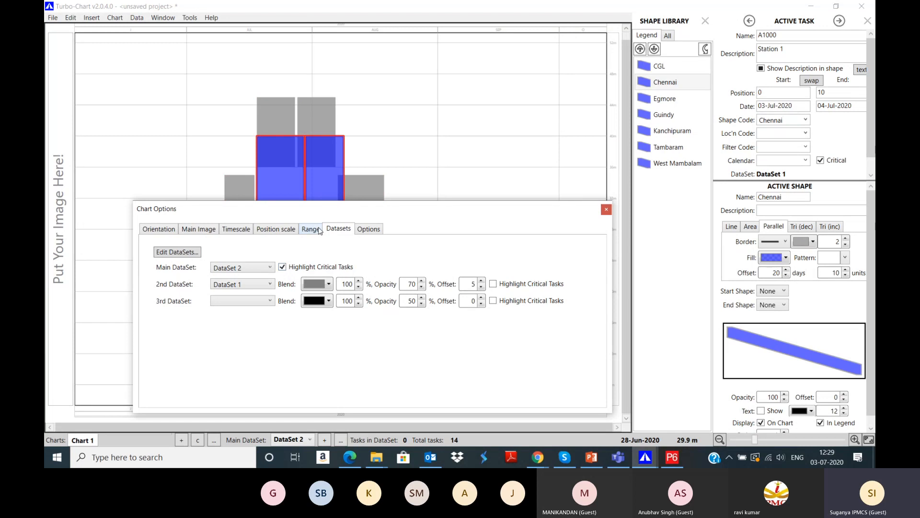
drag(452, 220, 394, 24)
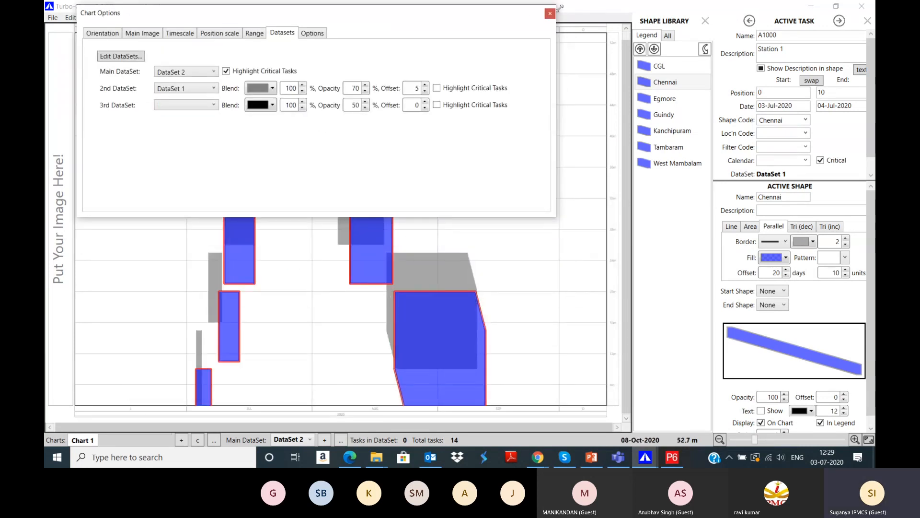
click(551, 14)
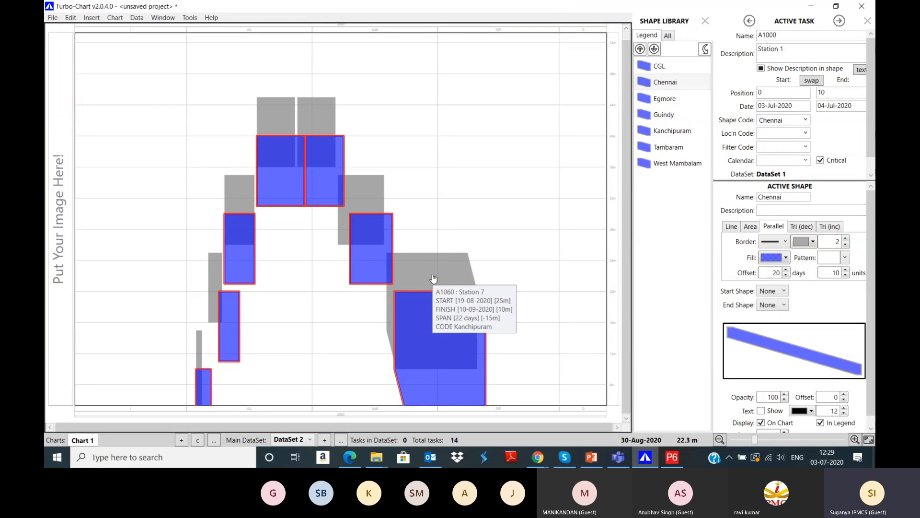
mouse_move(385, 233)
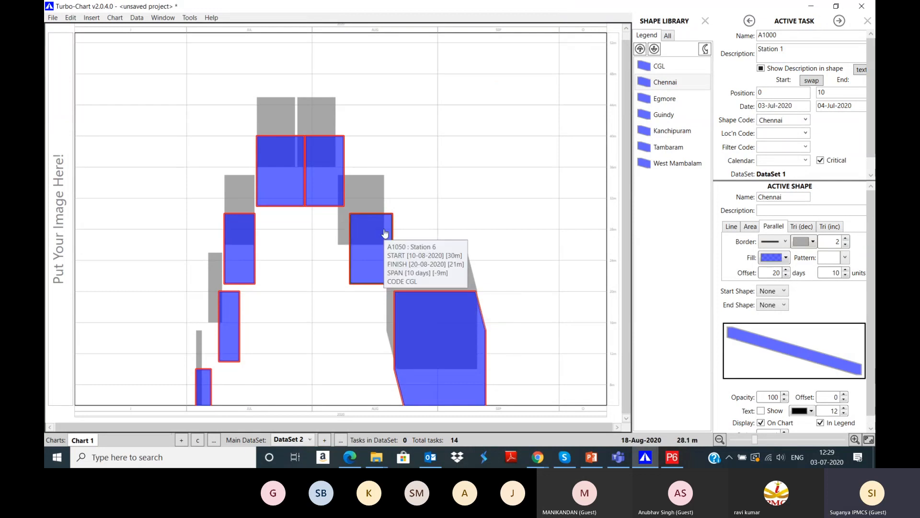
mouse_move(355, 191)
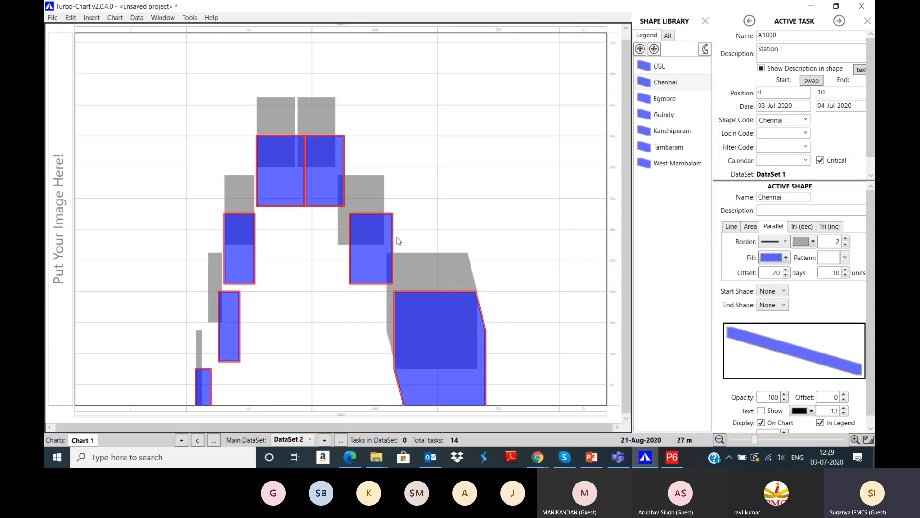
Step: In Primavera P6, add a new activity after Station 7 (A1060) named 'New Scope _Station 8'
click(682, 460)
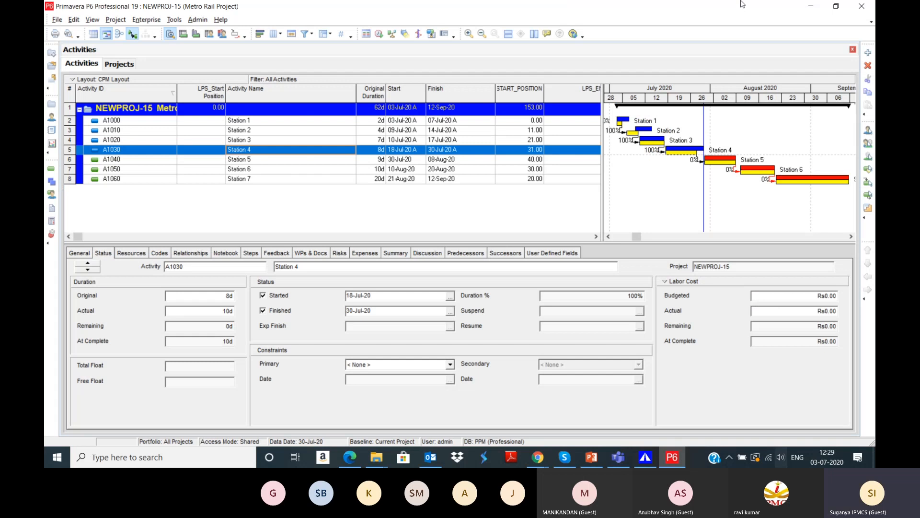
click(141, 179)
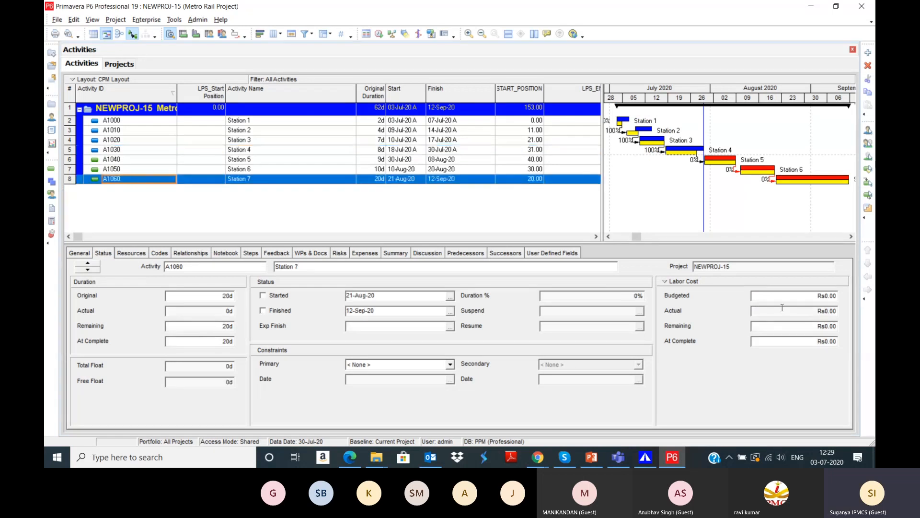
click(867, 53)
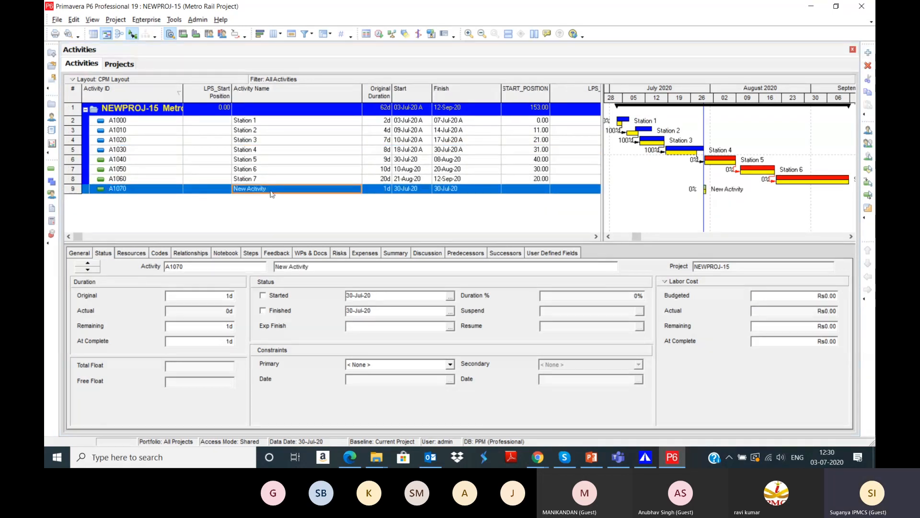
text(New cope)
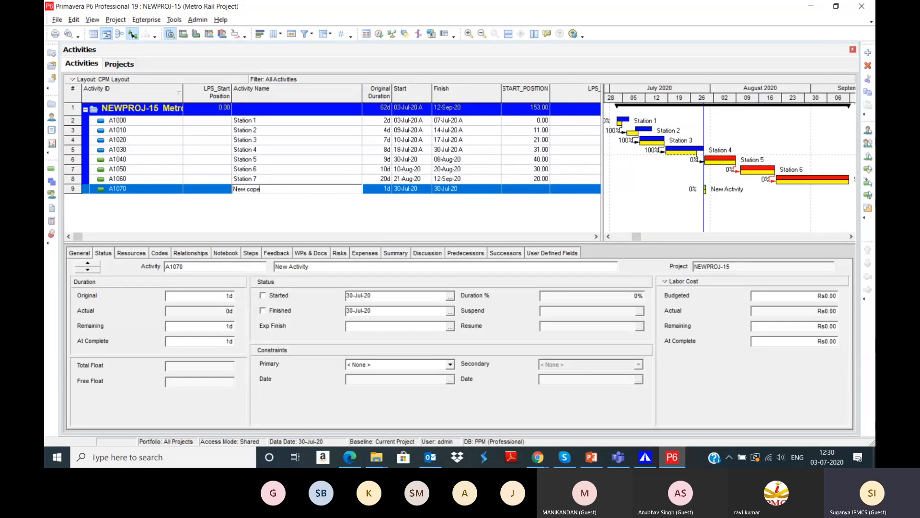
key(BackSpace)
key(BackSpace)
key(BackSpace)
key(BackSpace)
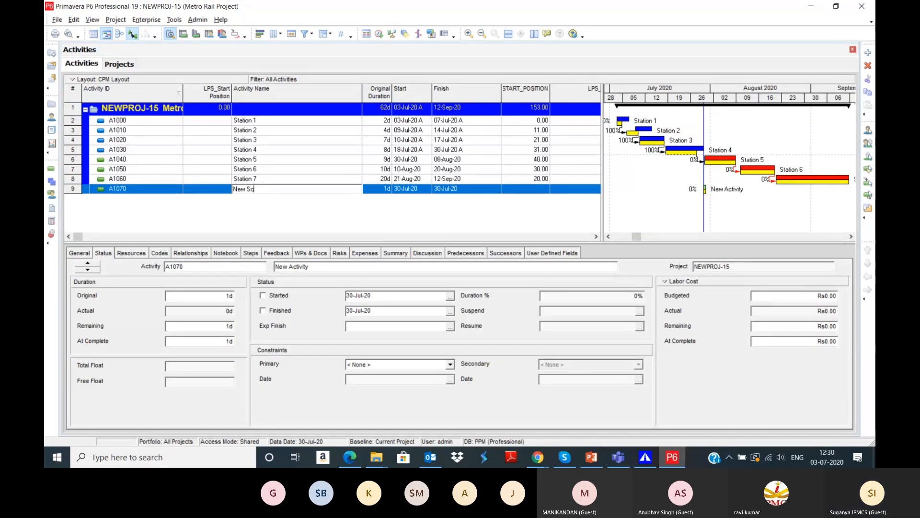
text(Scope _Station 8)
key(Return)
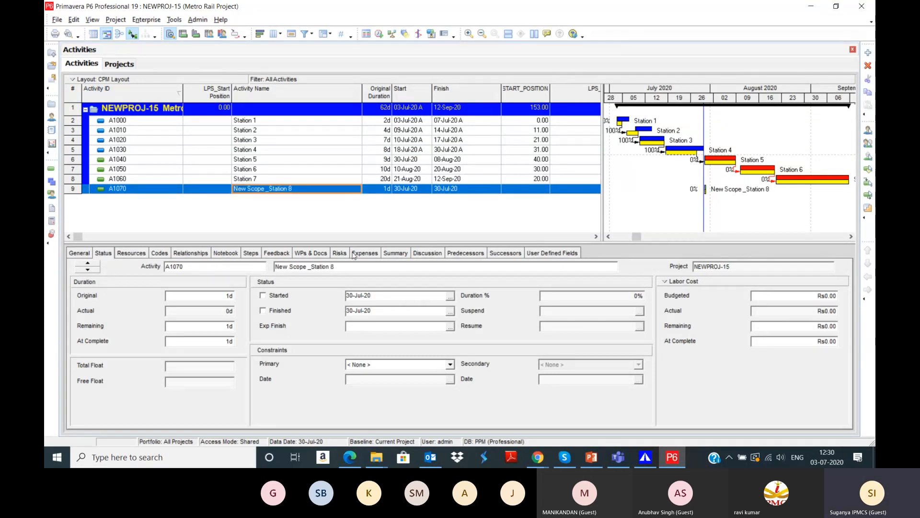
Step: Assign Station 7 (A1060) as the new activity's finish-to-start predecessor
click(461, 254)
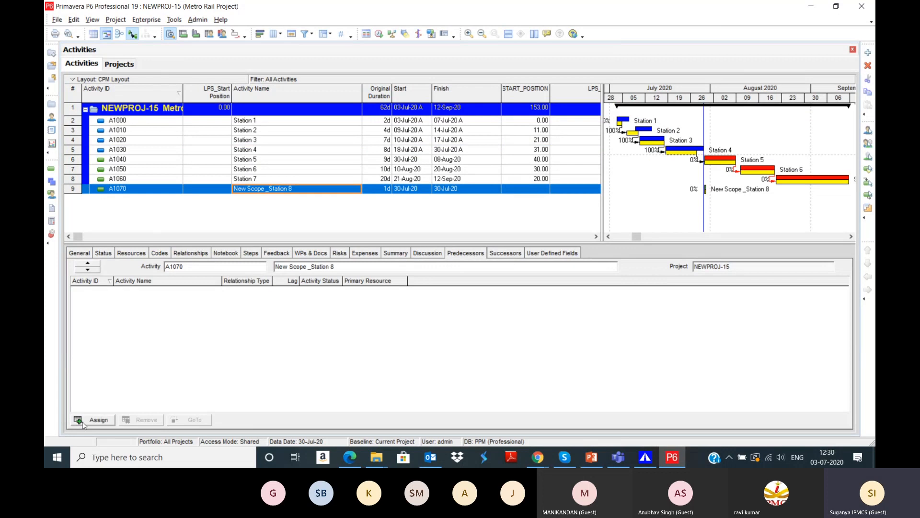
click(82, 424)
click(628, 169)
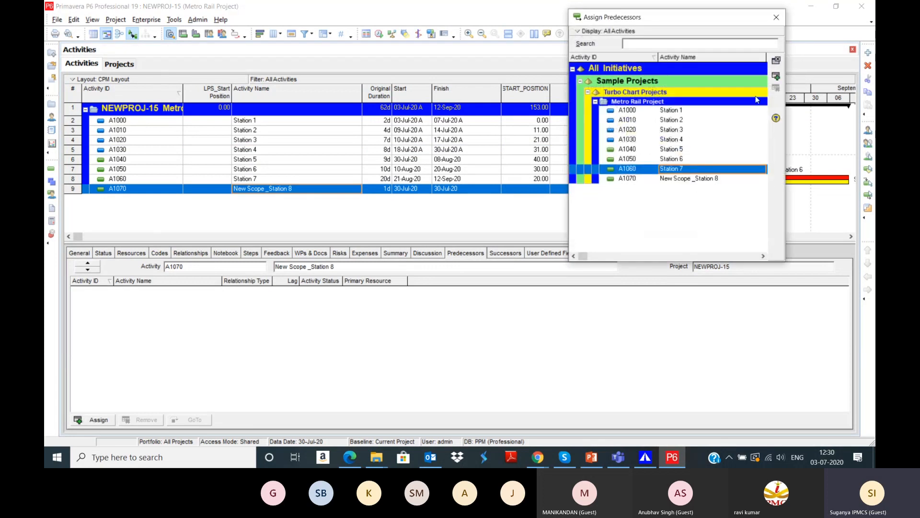
click(776, 75)
click(776, 17)
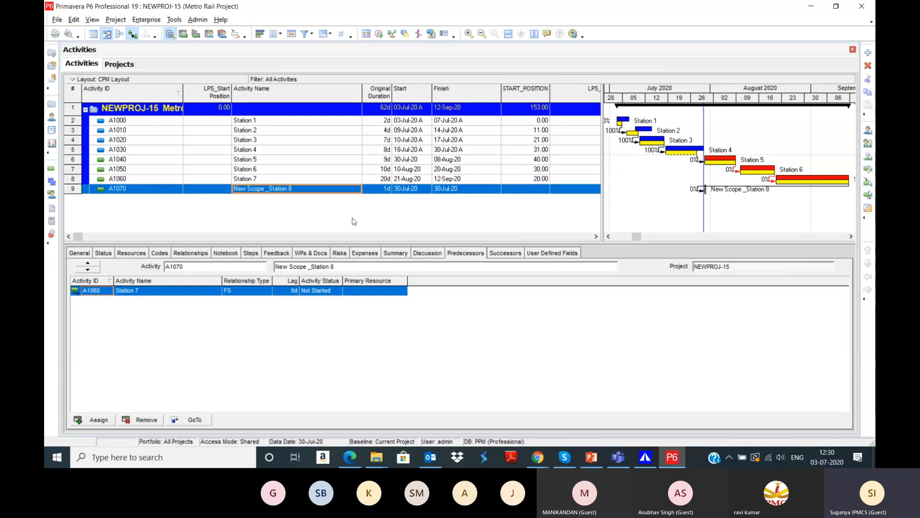
Step: Set the new activity's original duration to 15 days
click(383, 189)
text(1)
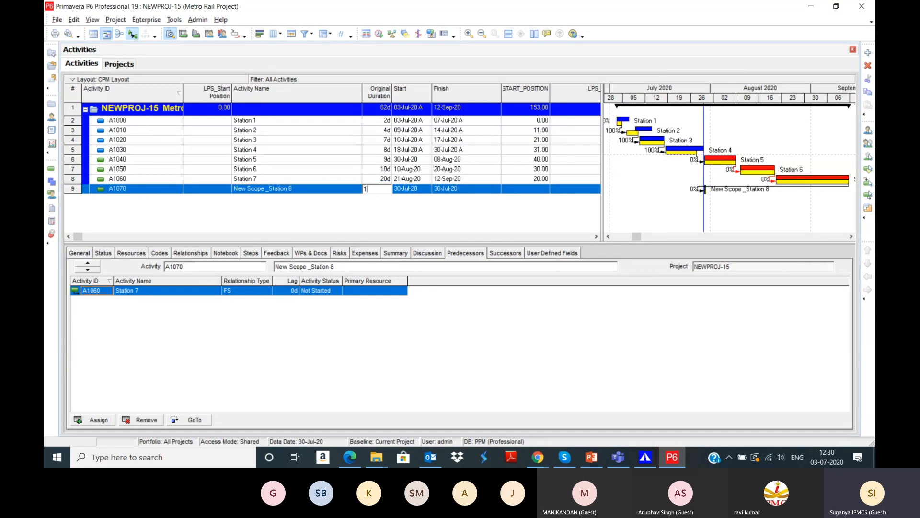
key(Return)
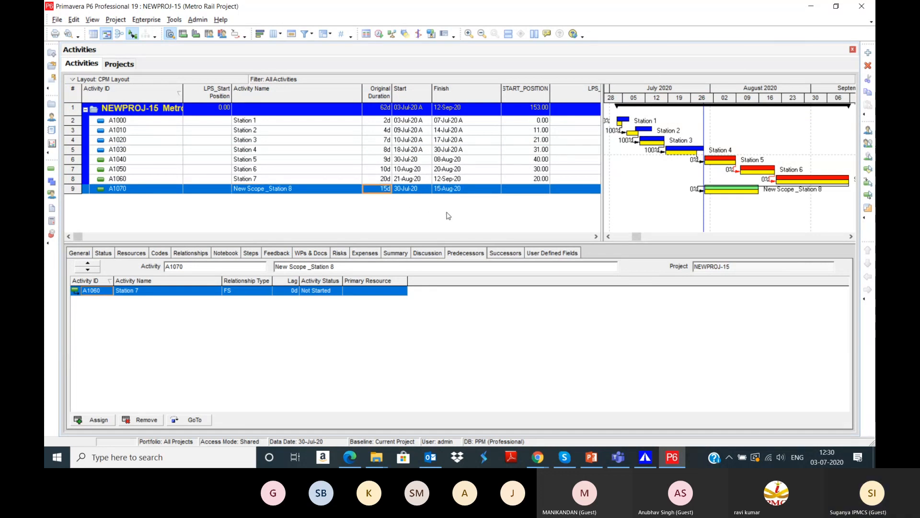
click(596, 236)
click(596, 237)
Step: Set Station 7's LPS_END_POSITION to 11, and the new activity's START_POSITION to 10 and LPS_END_POSITION to 0
click(389, 188)
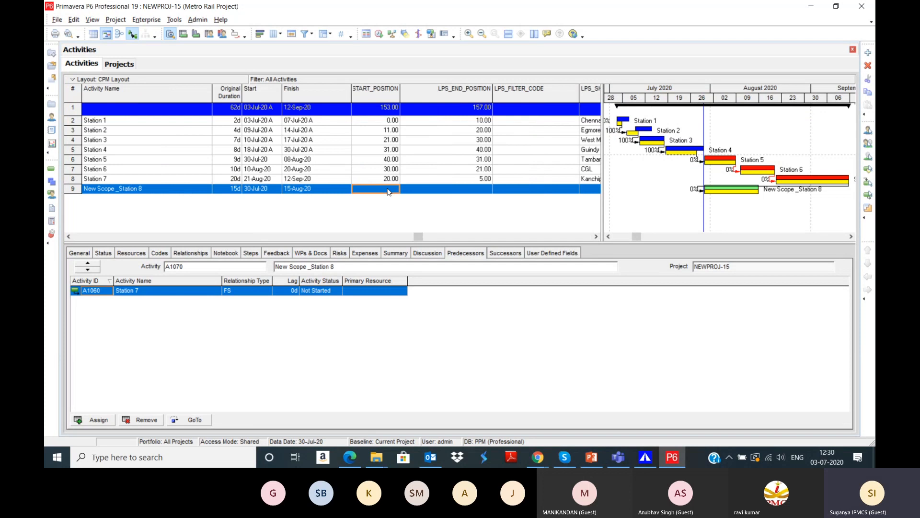
click(458, 179)
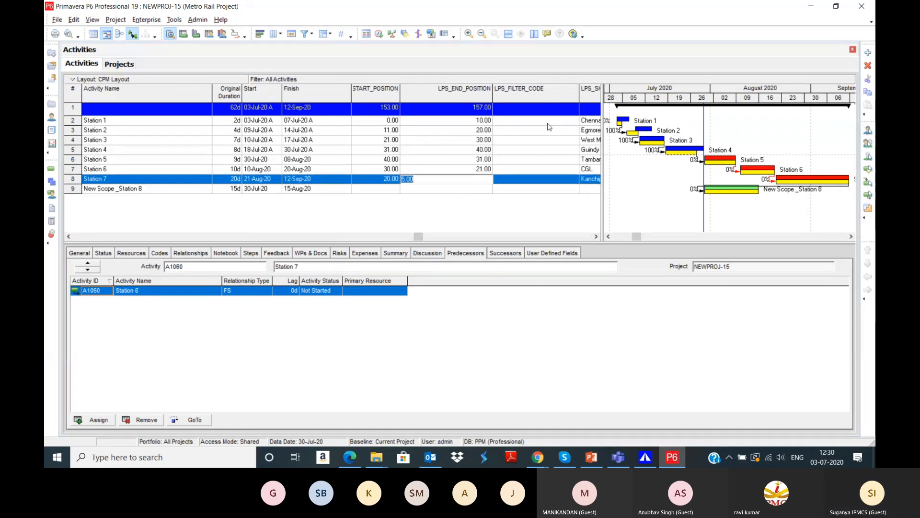
text(11)
key(Return)
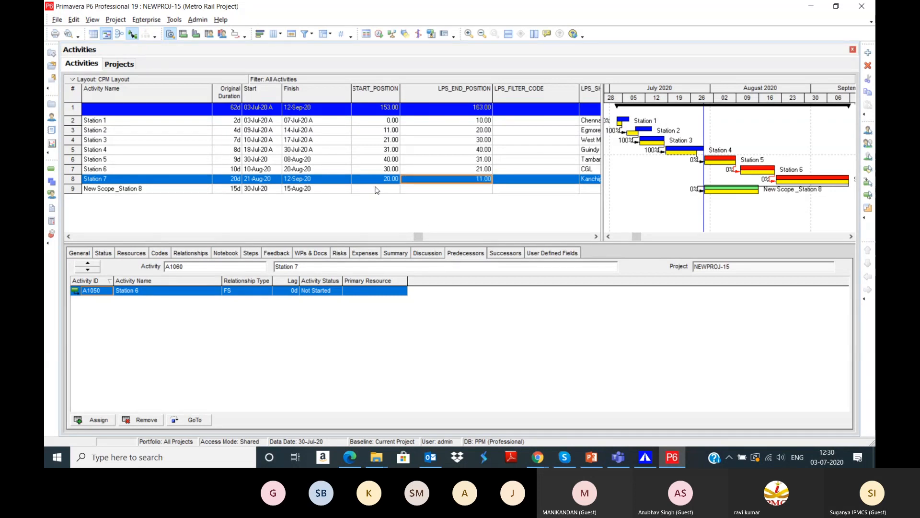
click(376, 189)
text(10)
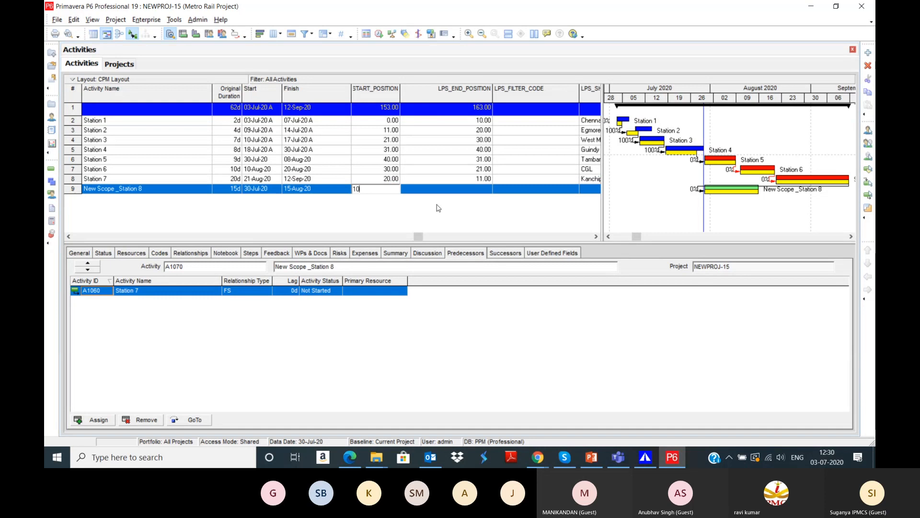
key(Return)
click(447, 189)
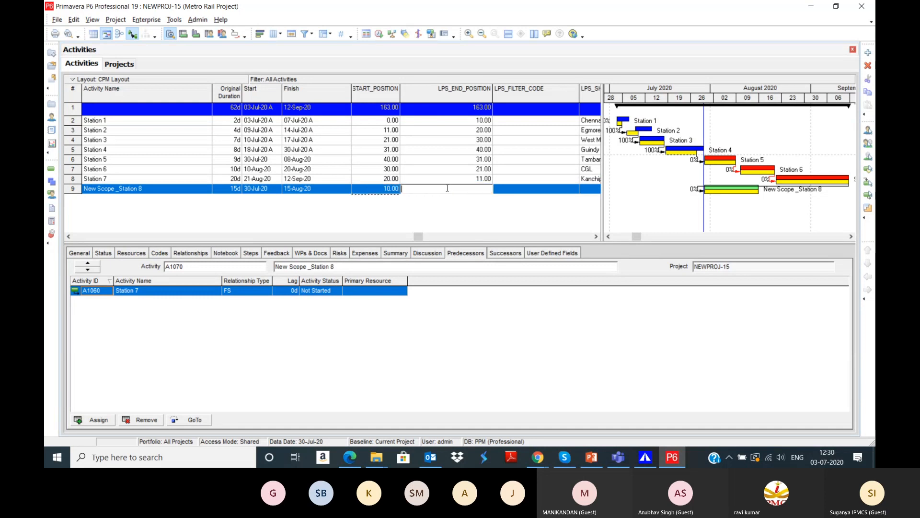
text(0)
key(Return)
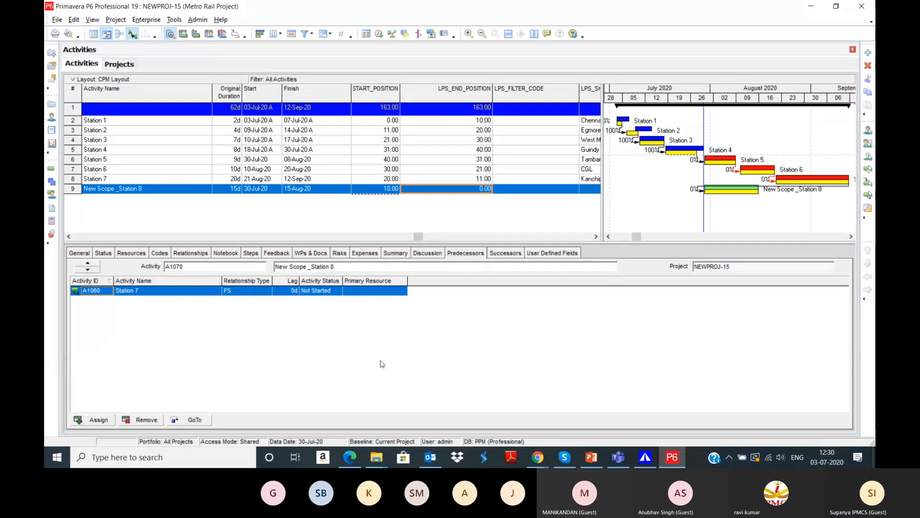
click(382, 363)
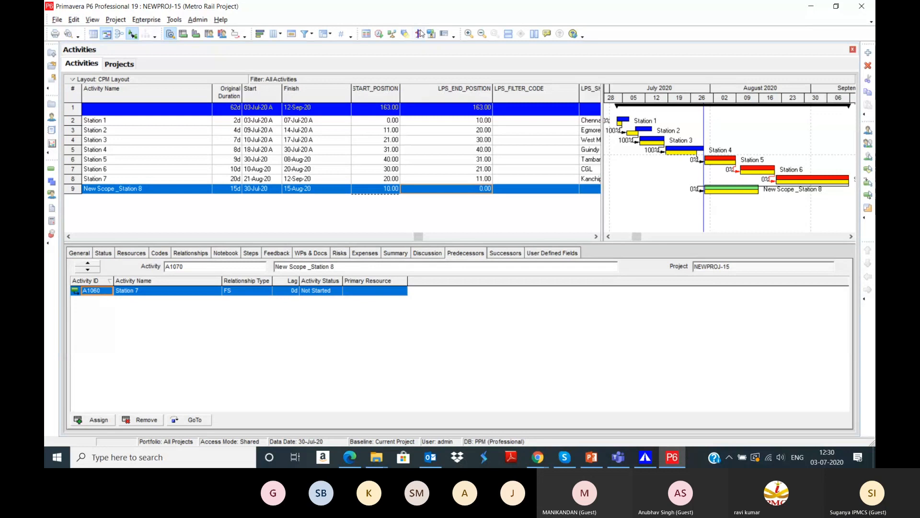
Step: Reschedule the project, scroll the Gantt right, and bring Turbo-Chart forward
click(379, 34)
click(578, 188)
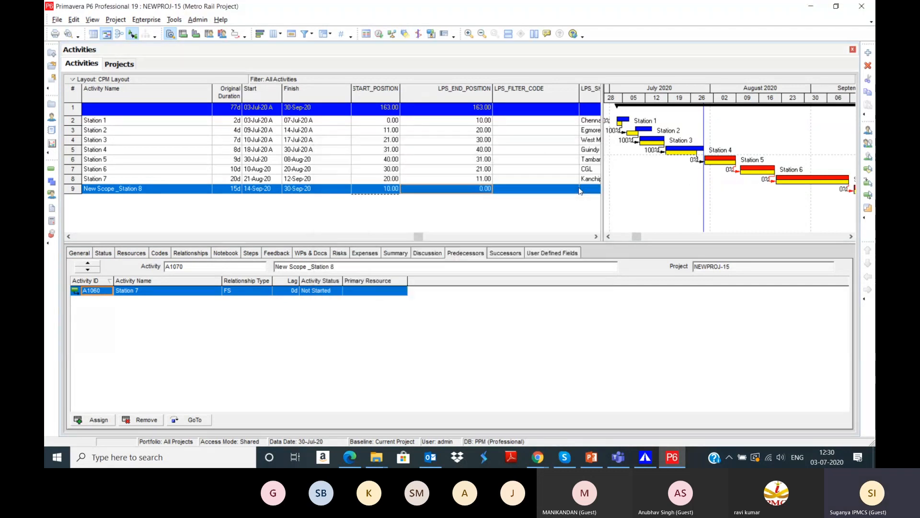
drag(634, 239, 744, 236)
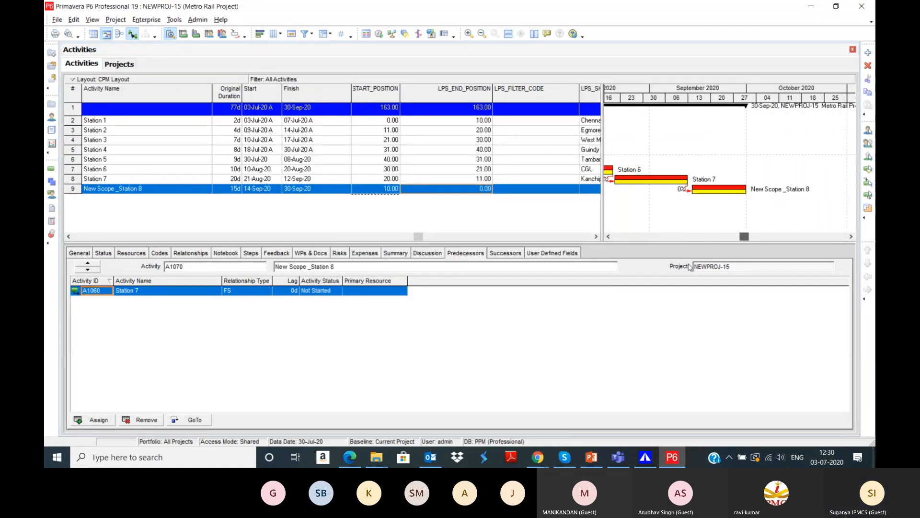
click(648, 458)
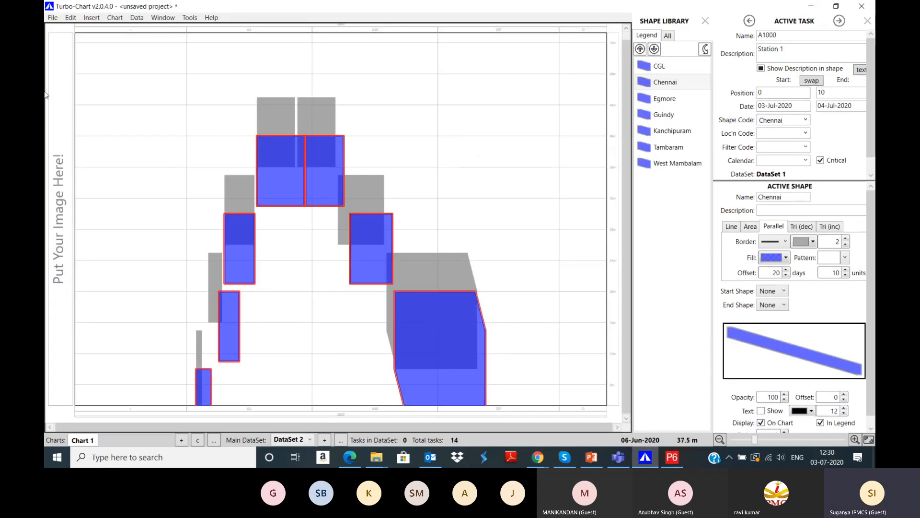
Step: Enable syncing of task names and descriptions in the Primavera sync options
click(52, 18)
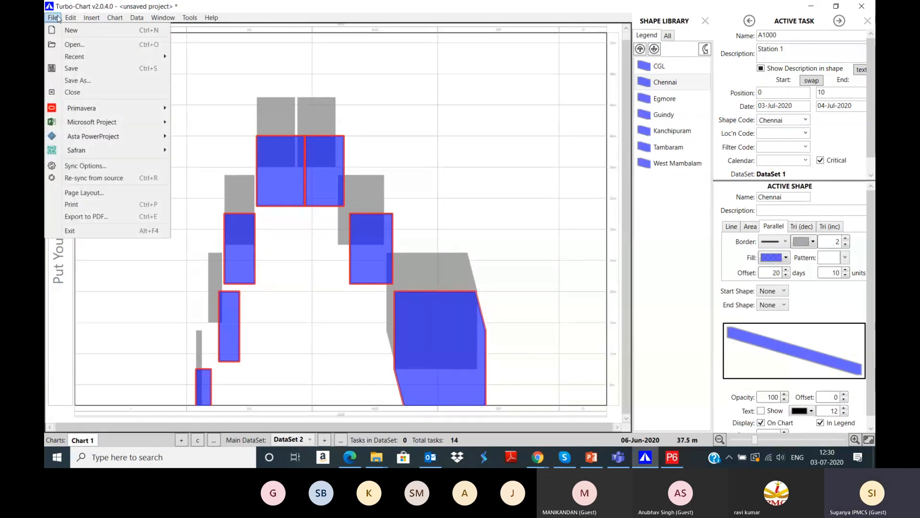
click(85, 167)
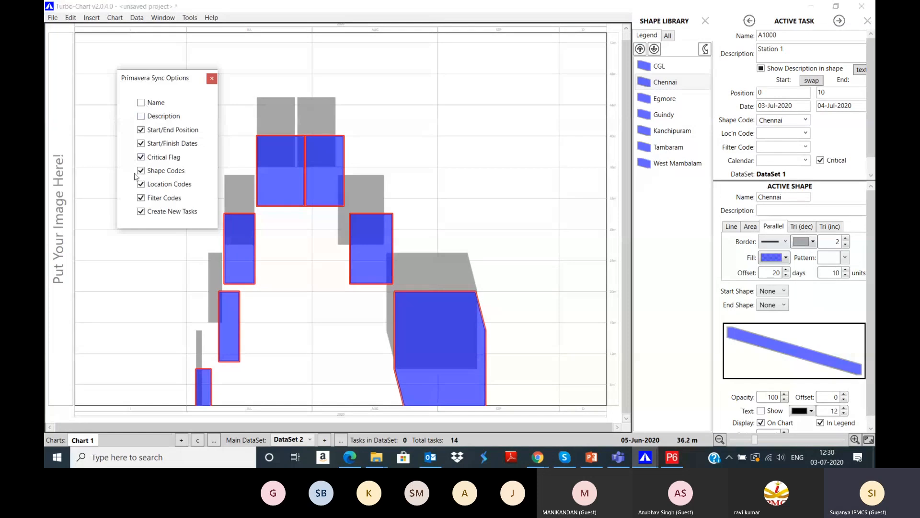
click(140, 102)
click(140, 116)
click(211, 78)
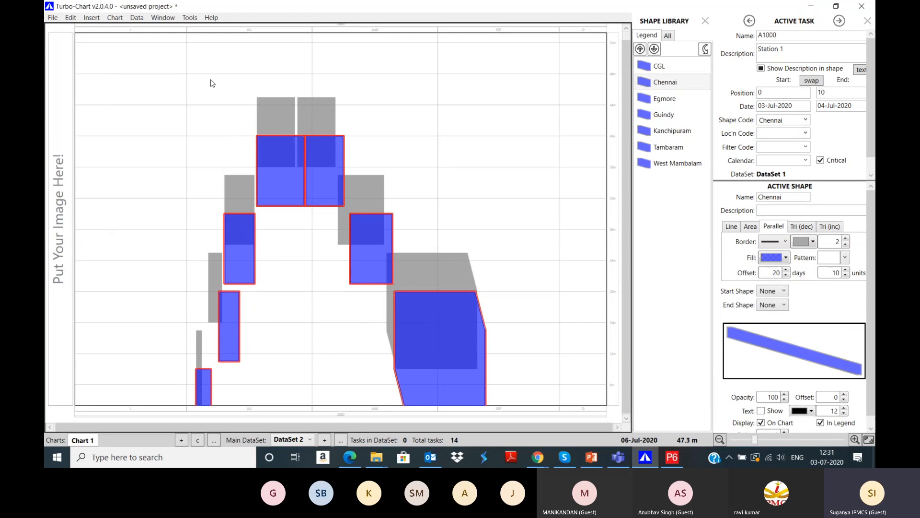
Step: Re-sync the chart from Primavera and review the task tables of DataSet 1 and DataSet 2
click(52, 17)
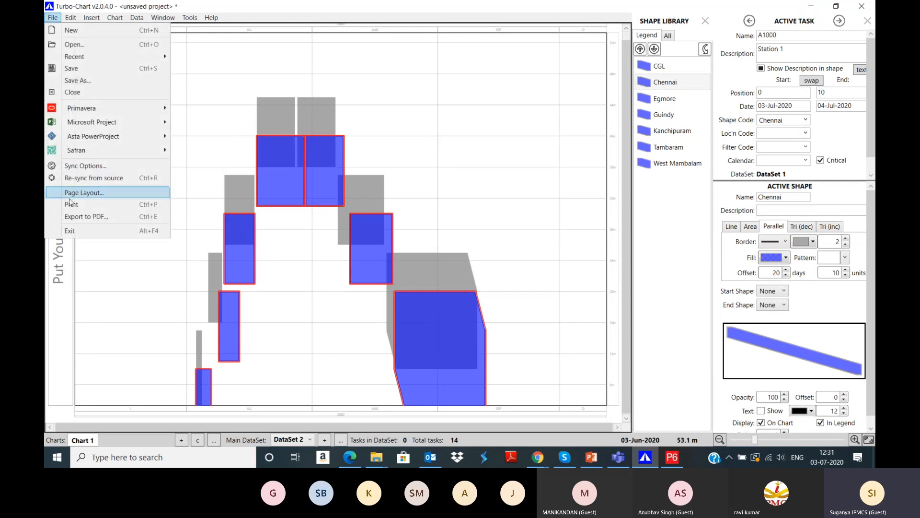
click(88, 179)
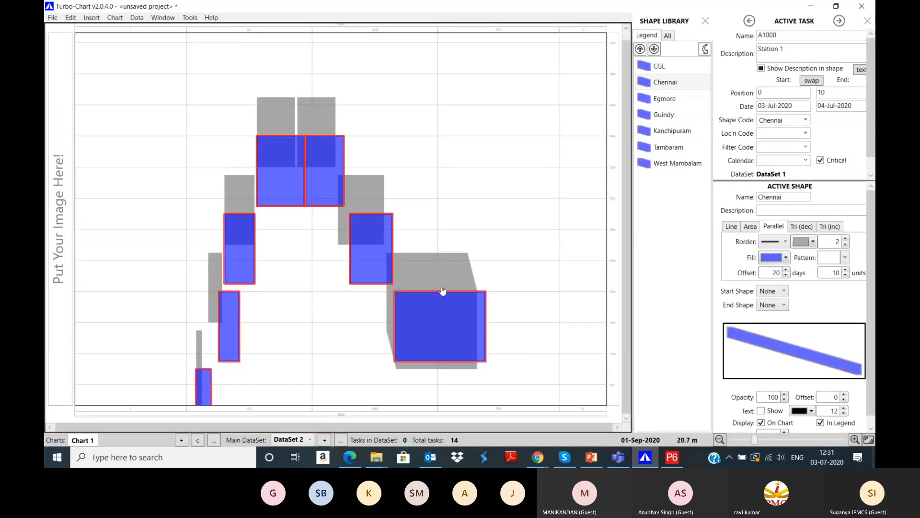
click(137, 18)
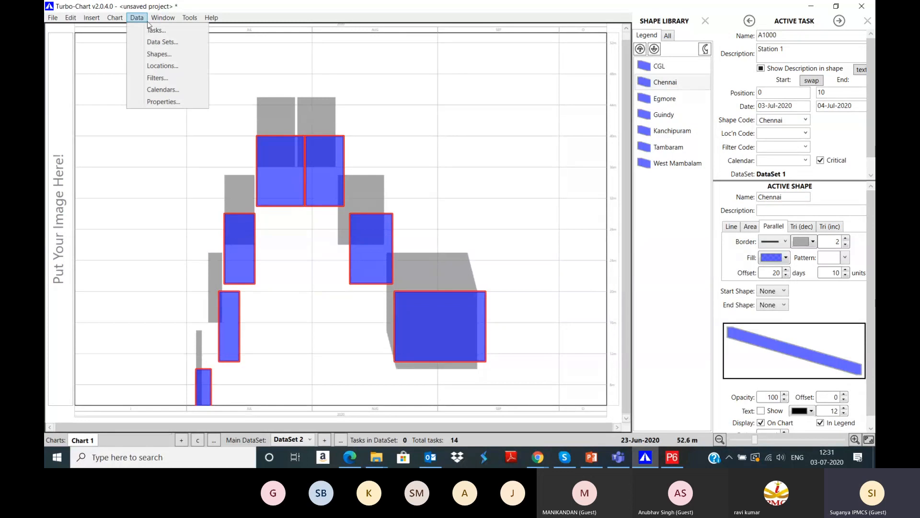
click(140, 19)
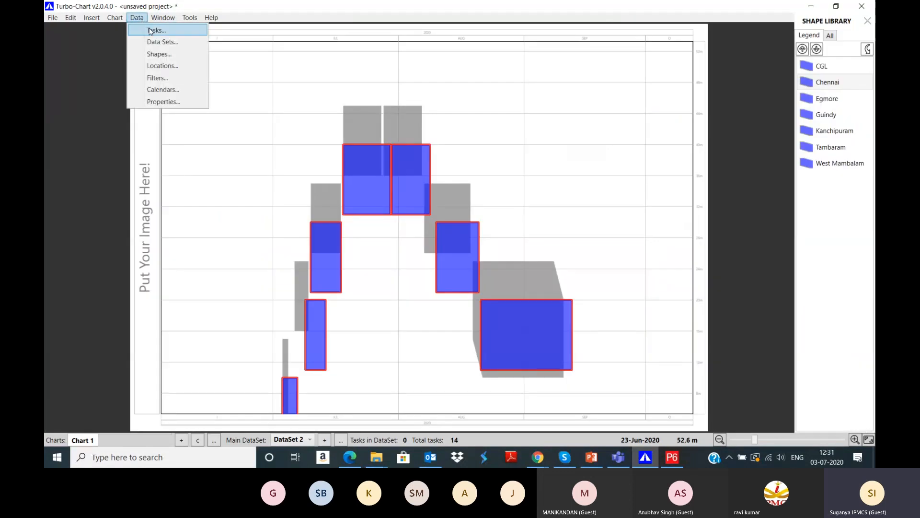
click(150, 31)
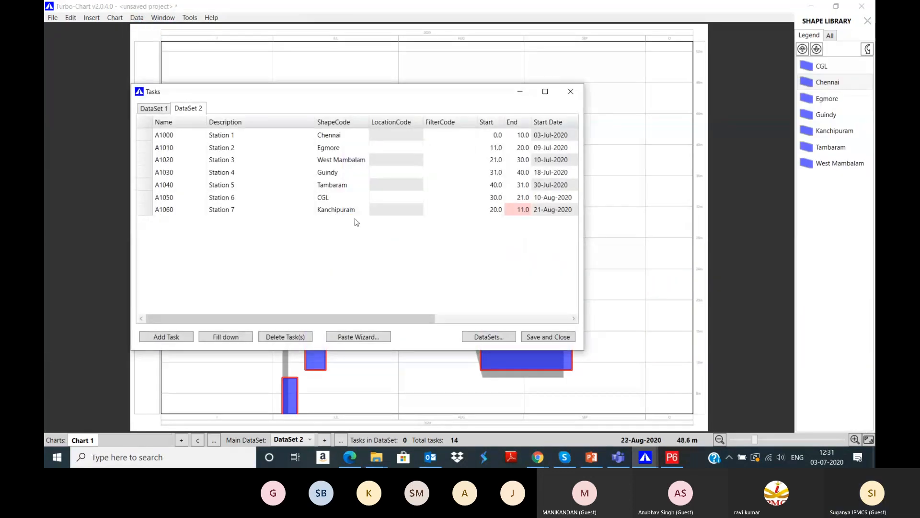
click(153, 108)
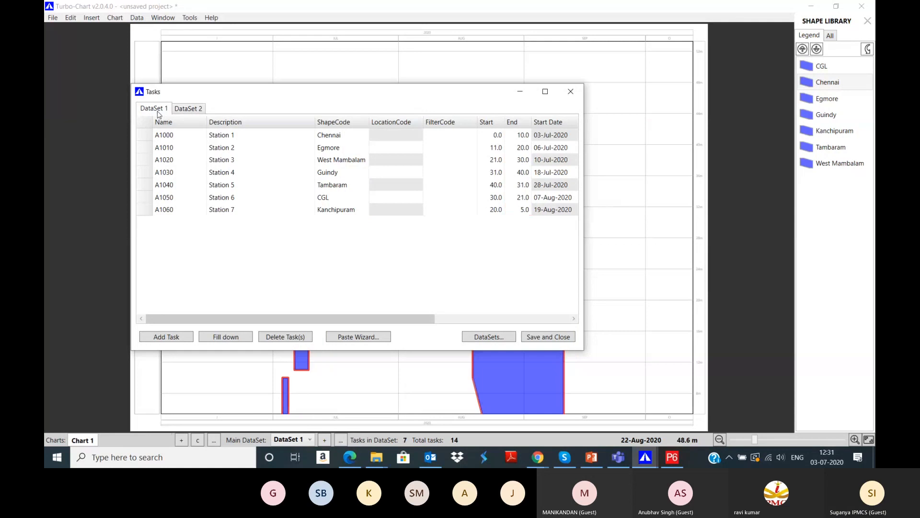
click(180, 110)
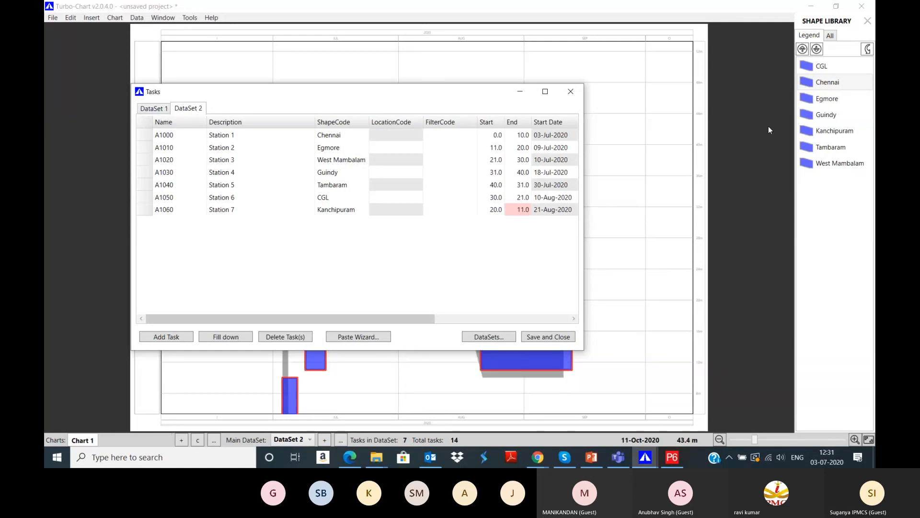
click(570, 91)
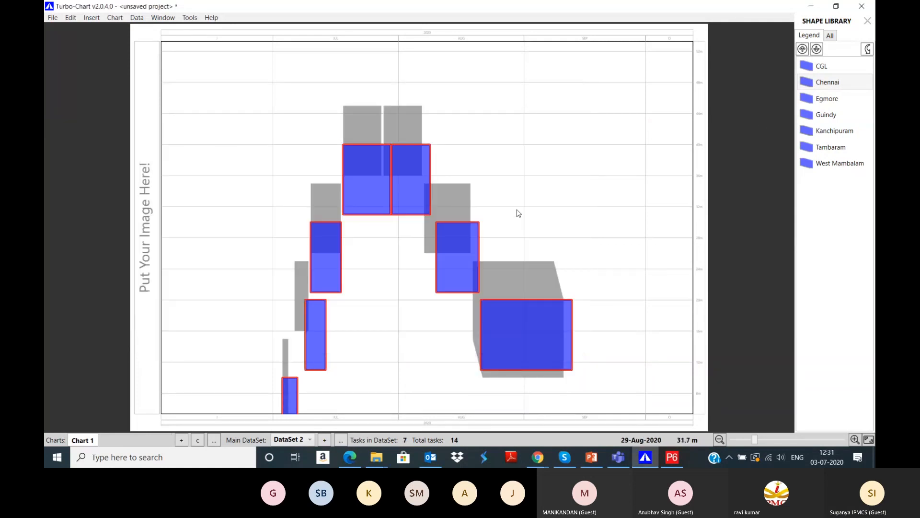
Step: Re-sync the chart from the Primavera source a second time
click(685, 458)
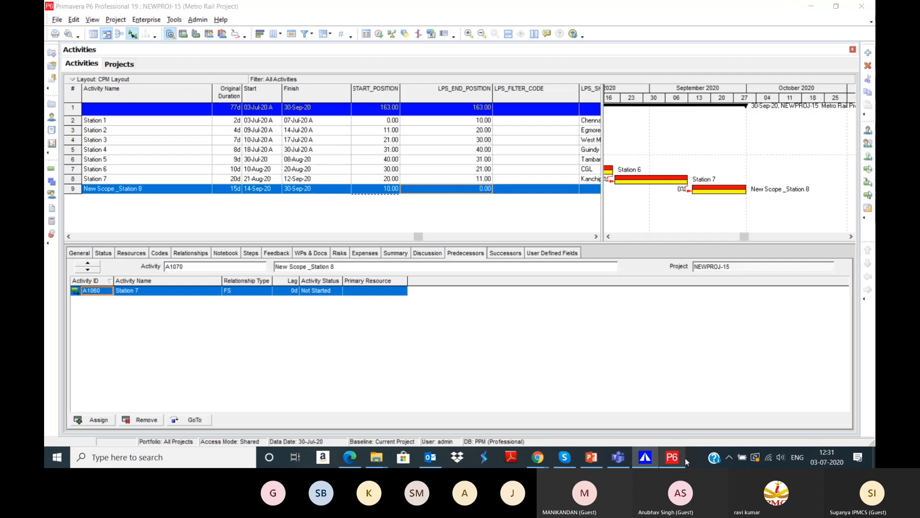
click(686, 458)
click(53, 17)
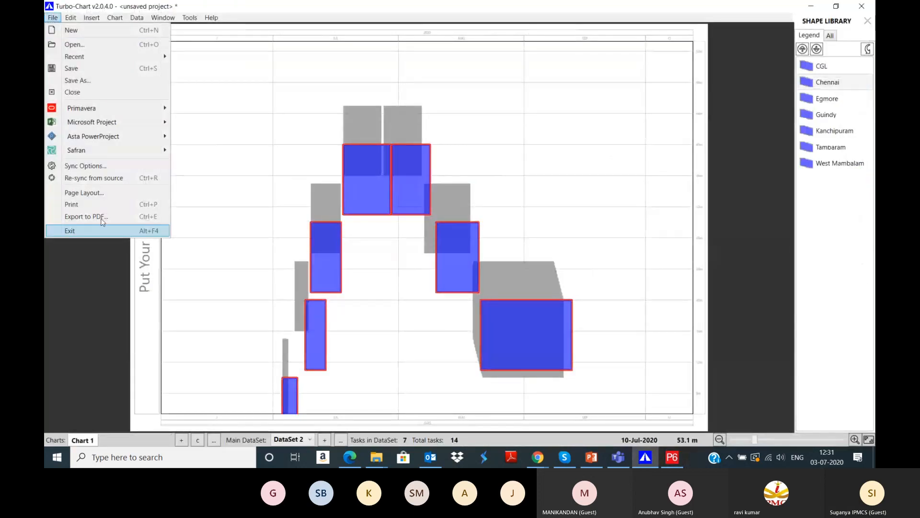
click(104, 177)
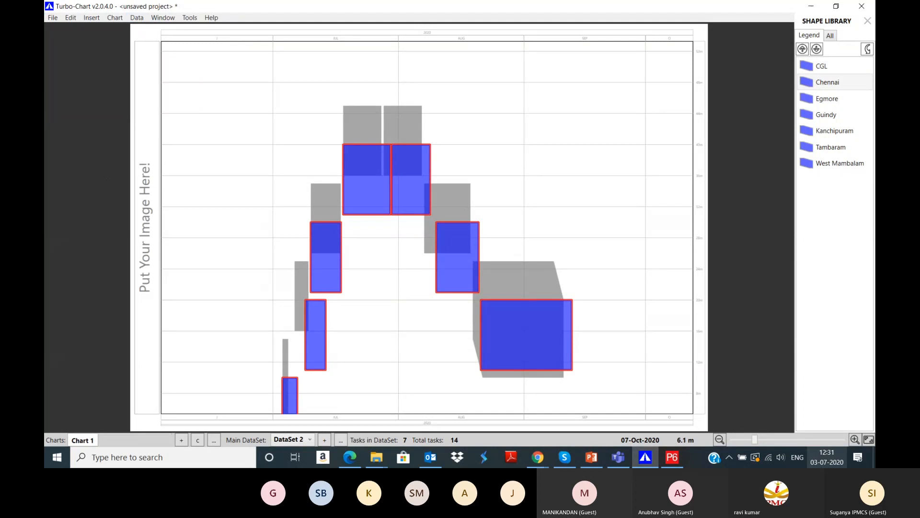
Step: Zoom out to the whole page, recheck DataSet 2's task table, and switch to P6
click(721, 445)
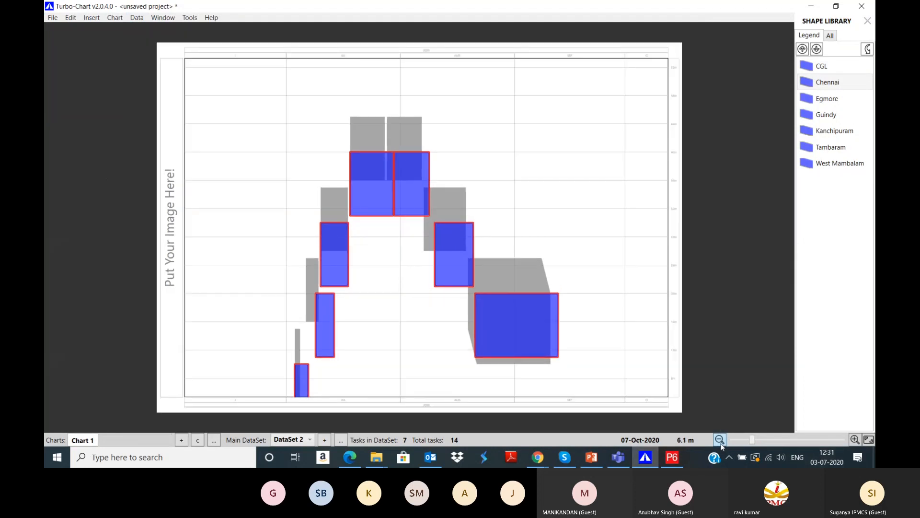
click(720, 445)
click(137, 18)
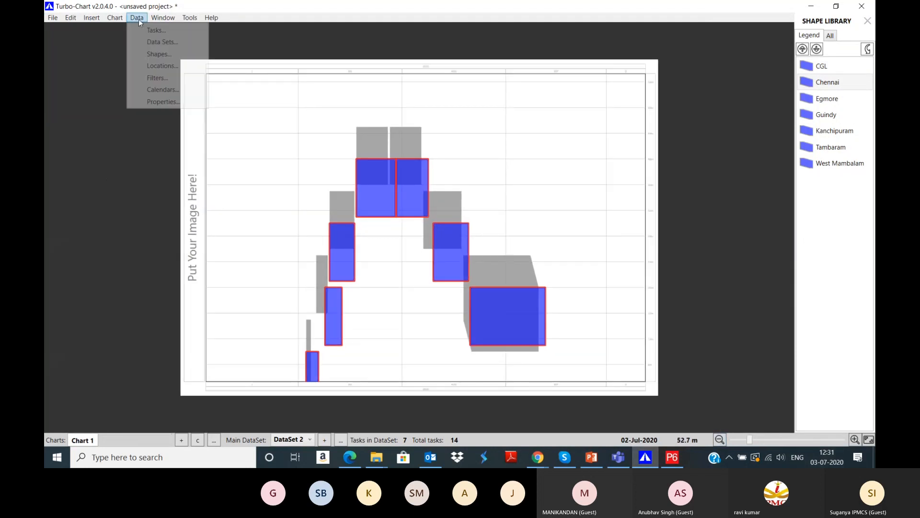
click(150, 29)
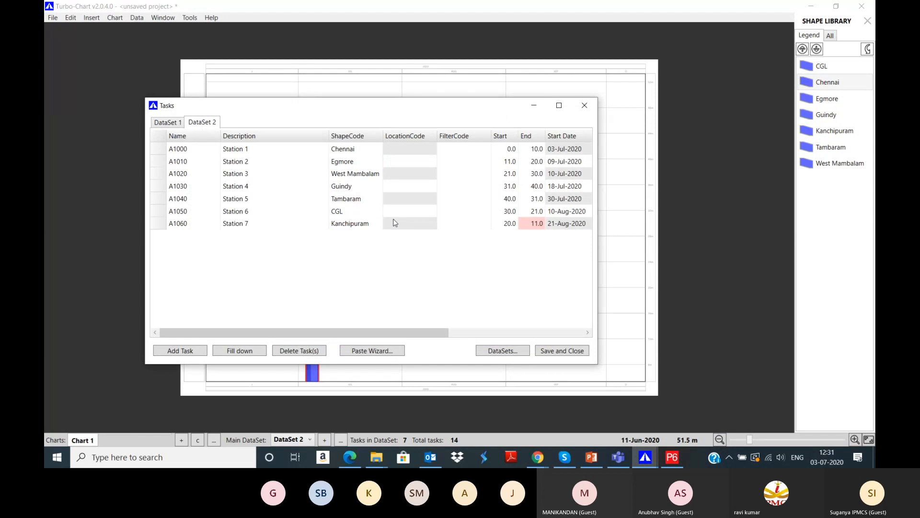
click(586, 110)
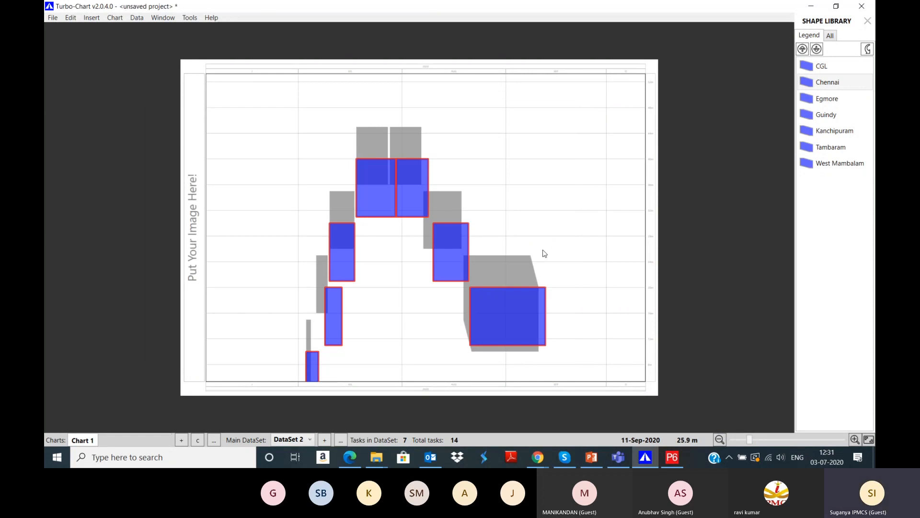
click(669, 461)
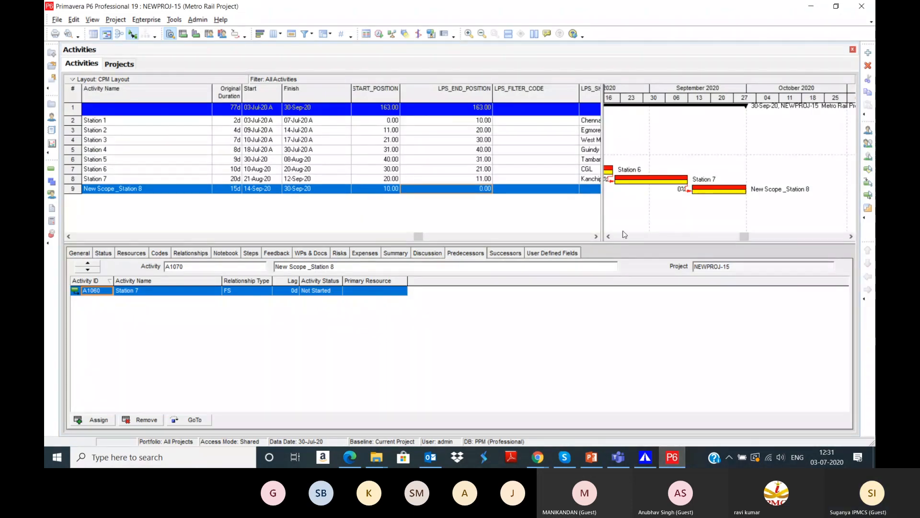
Step: Enlarge P6's activity table, then inspect Station 5 and the West Mambalam shape in Turbo-Chart
drag(618, 243, 618, 307)
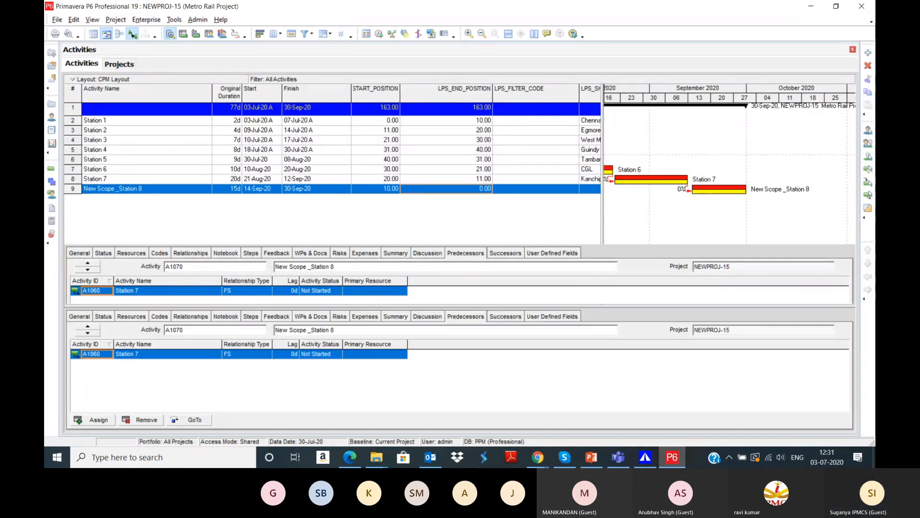
click(665, 461)
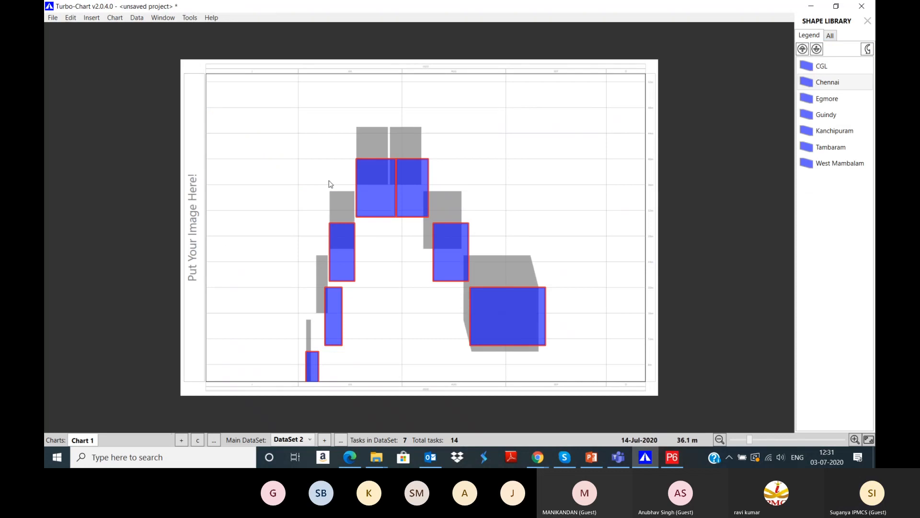
click(855, 439)
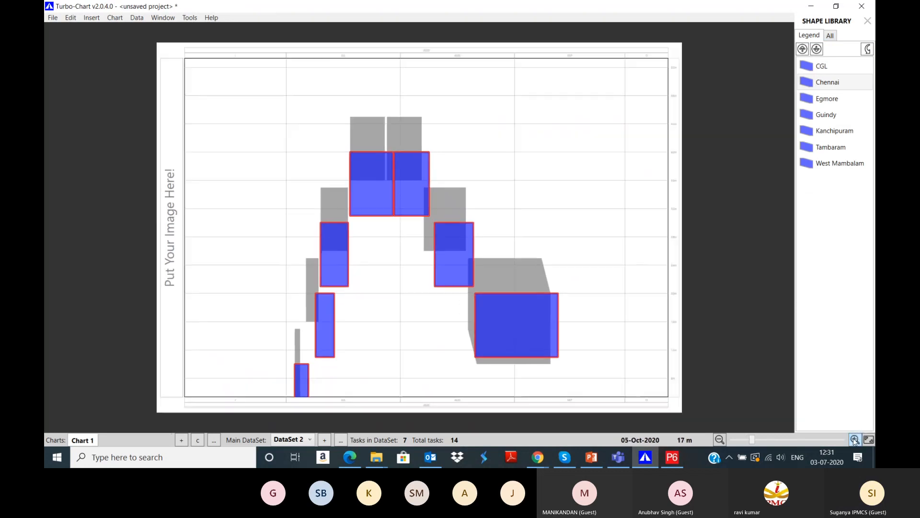
click(854, 439)
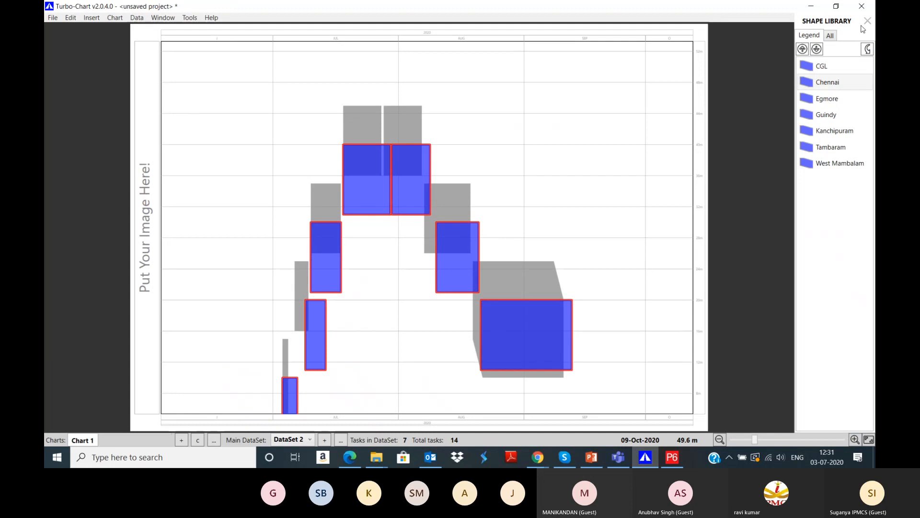
double_click(425, 178)
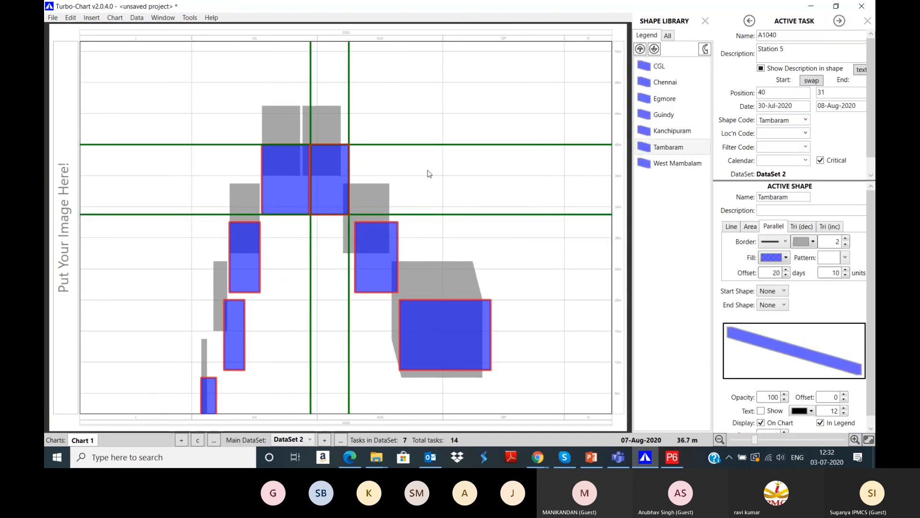
click(670, 165)
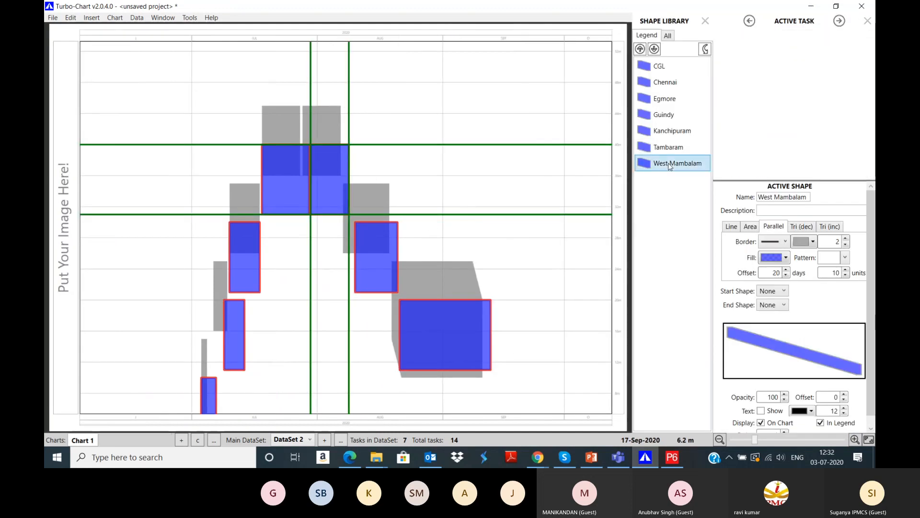
click(671, 458)
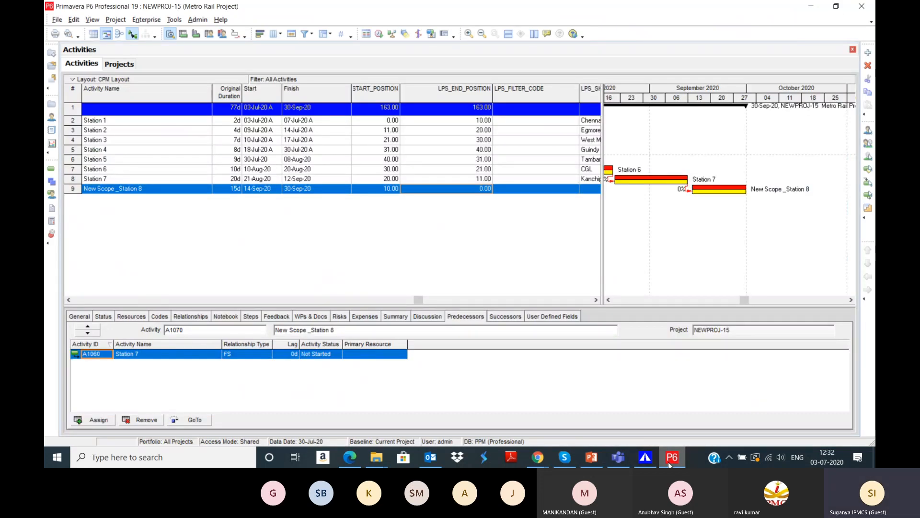
Step: Set New Scope _Station 8's LPS_SHAPE_CODE to MDVL
click(590, 189)
click(528, 189)
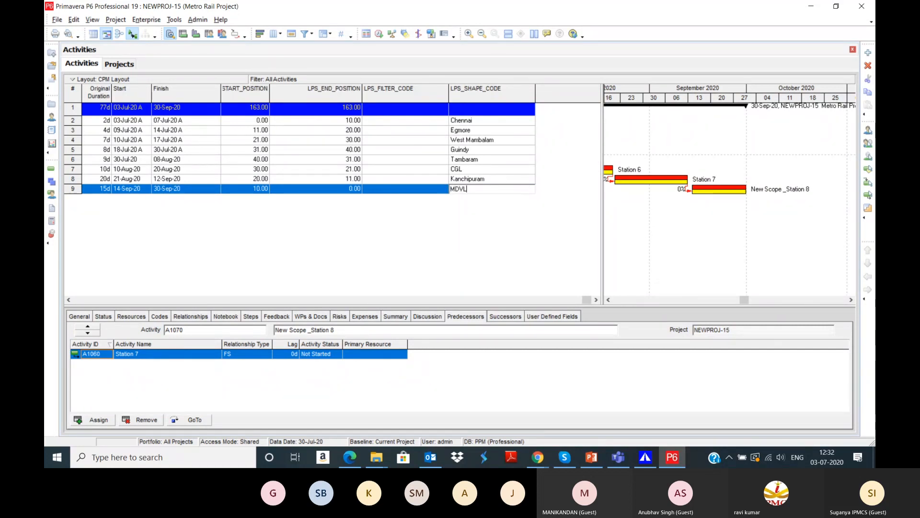
key(Return)
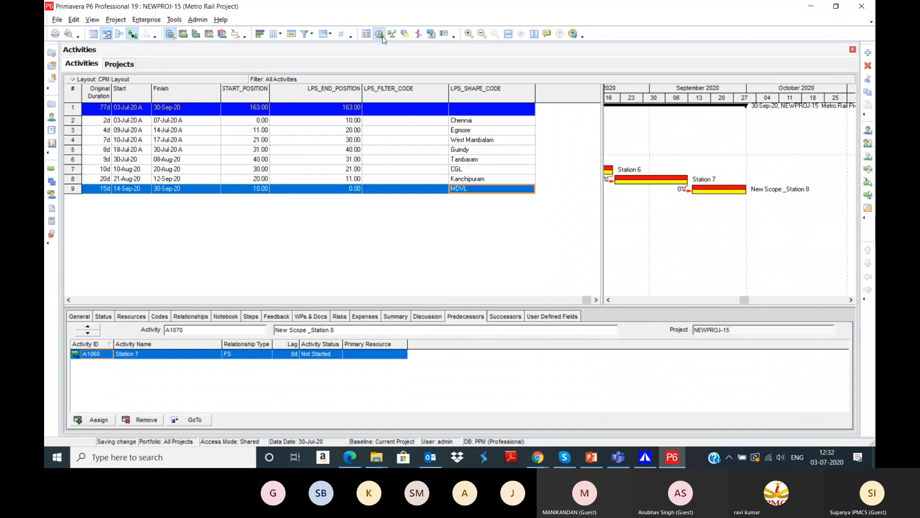
Step: Reschedule the Metro Rail Project with F9 and return to Turbo-Chart
click(382, 37)
key(Return)
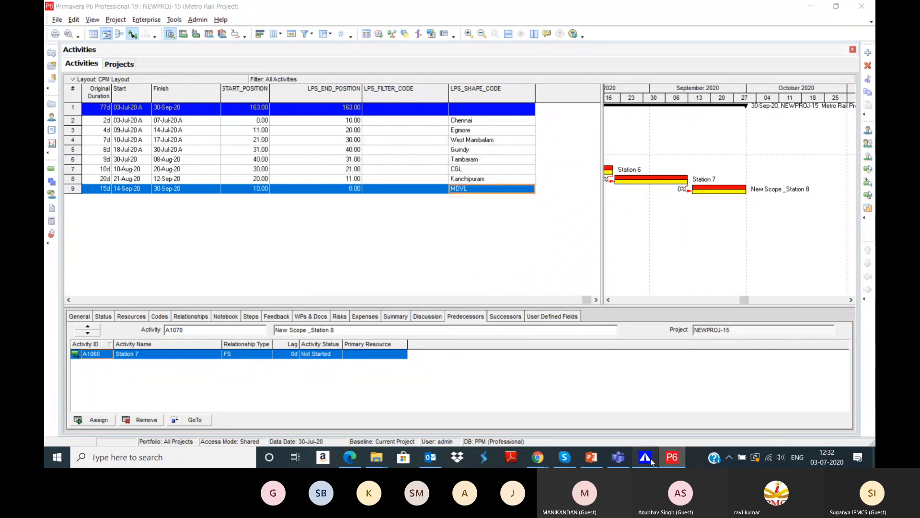
click(648, 458)
click(53, 17)
Step: Re-sync the chart and inspect the new critical MDVL bar A1070 New Scope _Station 8
click(105, 178)
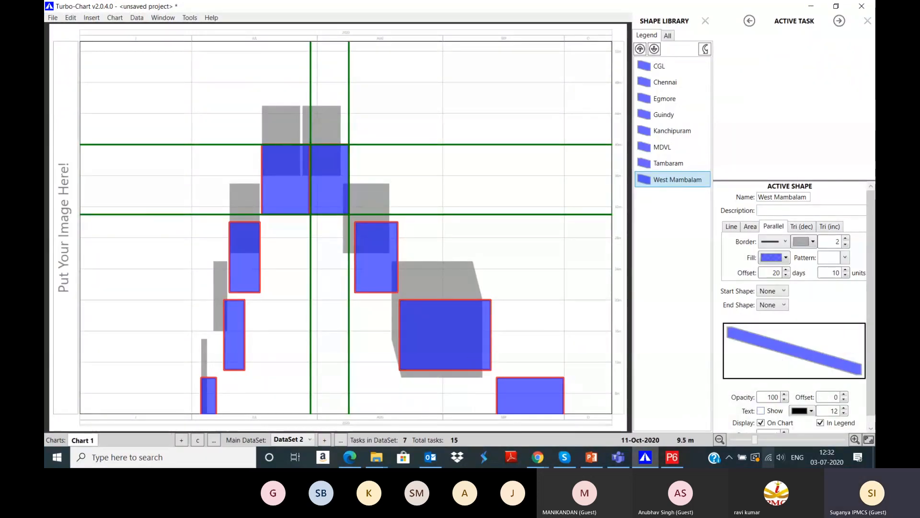
click(719, 439)
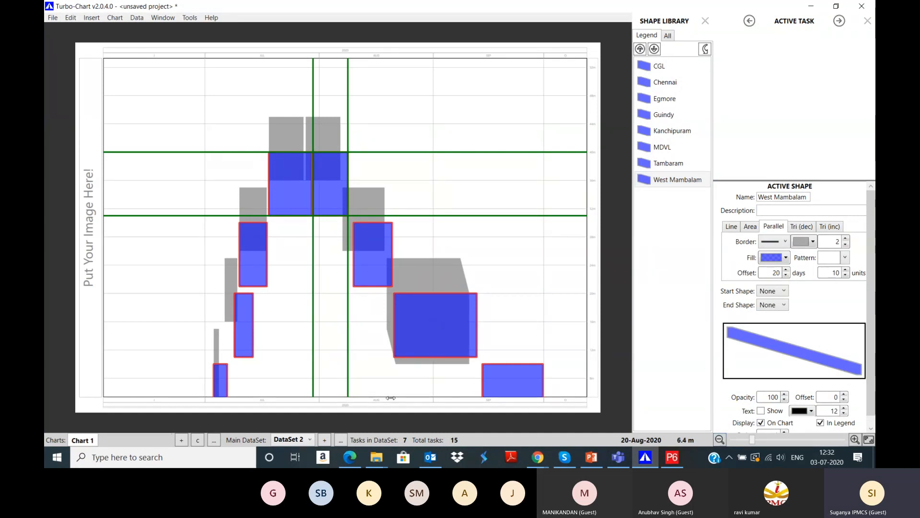
mouse_move(503, 380)
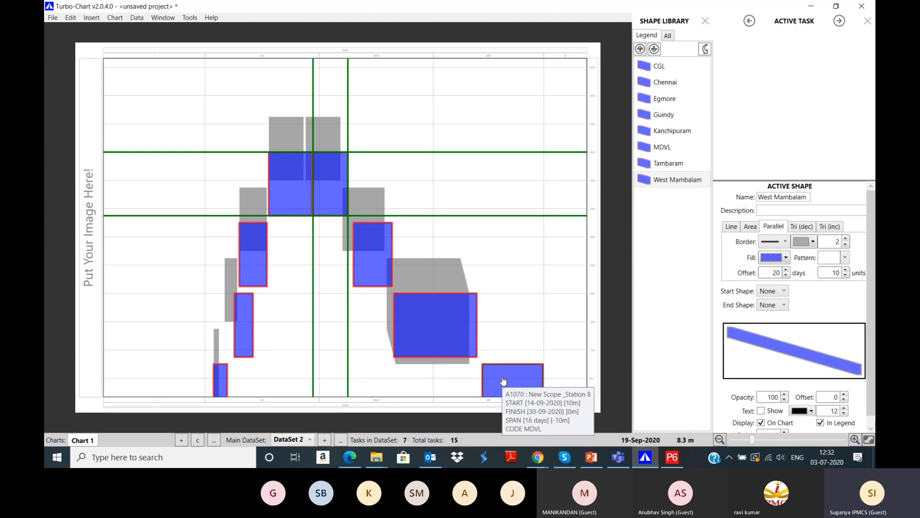
click(503, 380)
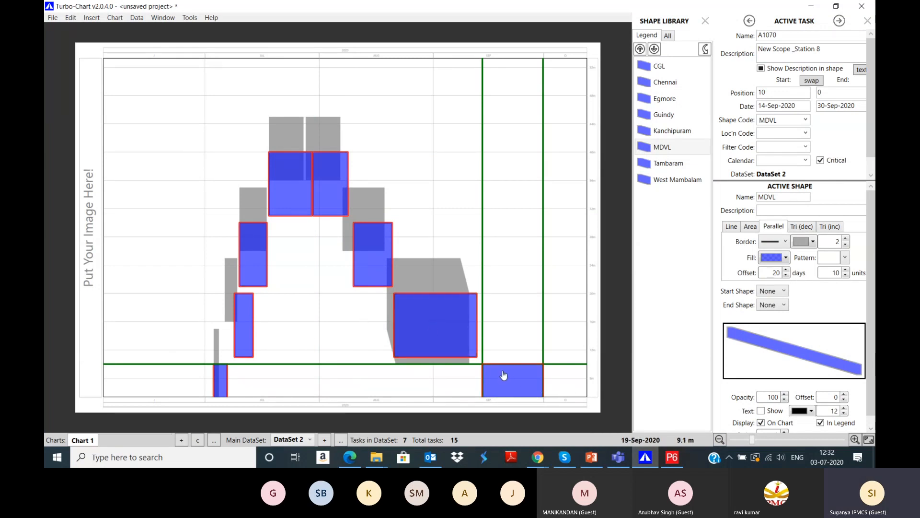
mouse_move(504, 375)
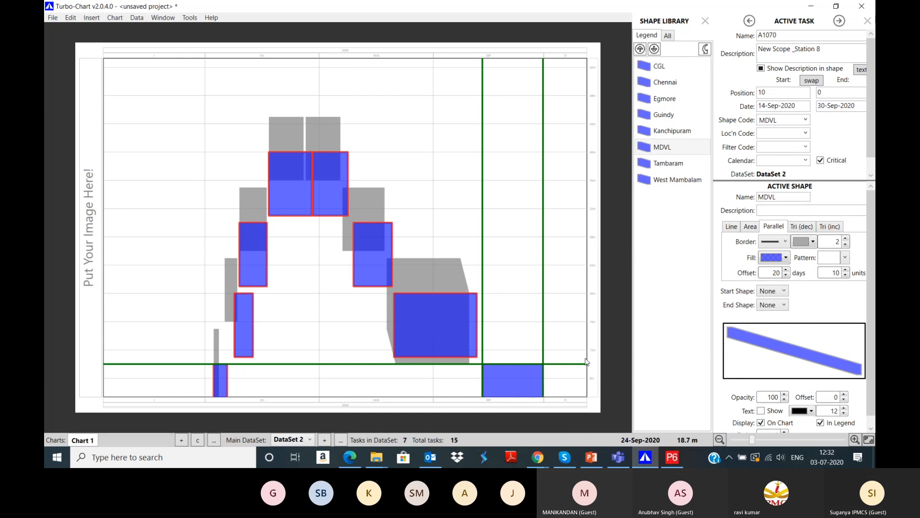
click(719, 439)
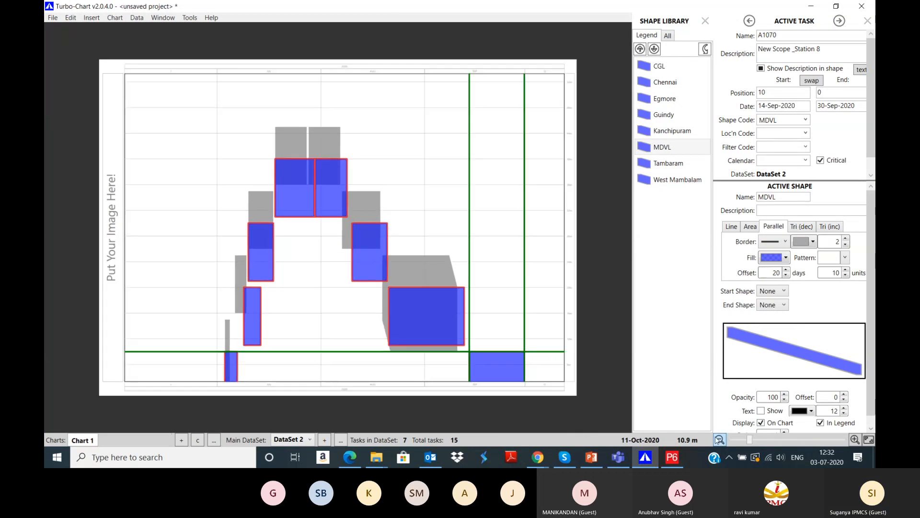
click(855, 439)
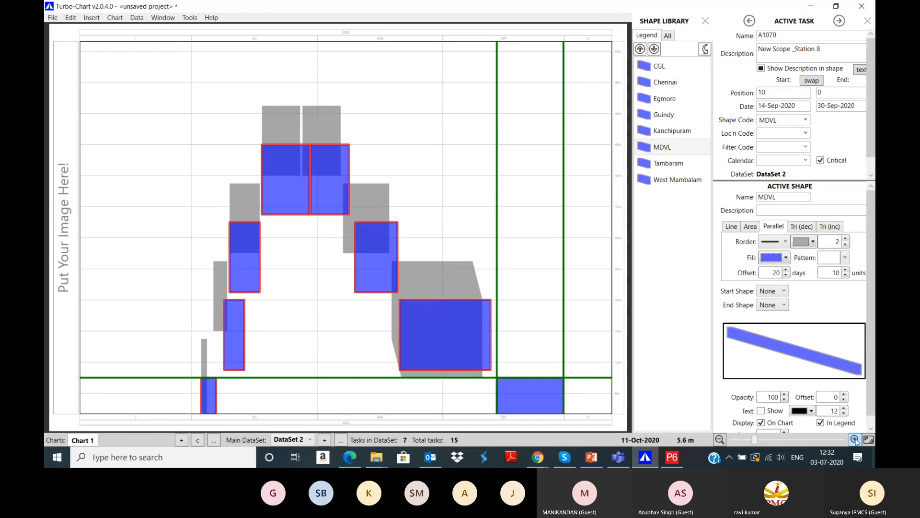
drag(608, 386, 609, 363)
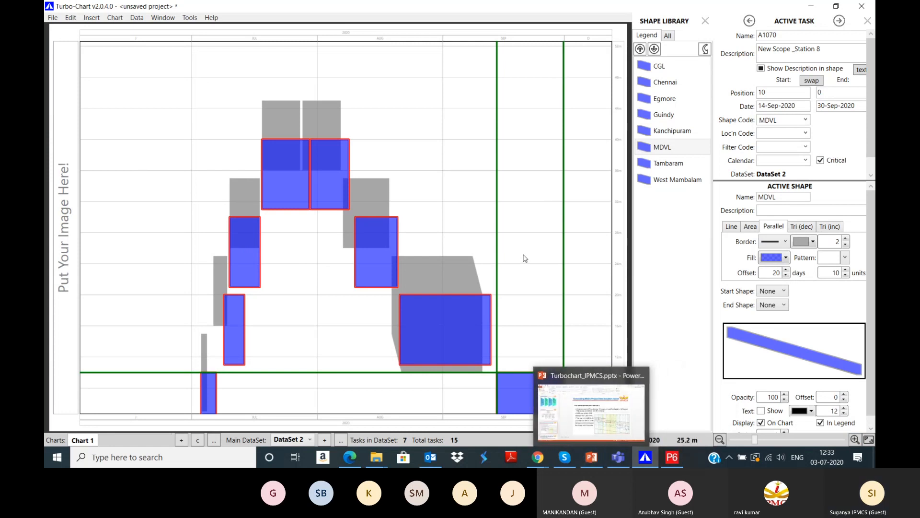
Step: Present from the Metro Project slide to 'Generating Pipeline Project time location report', then return to P6
click(598, 459)
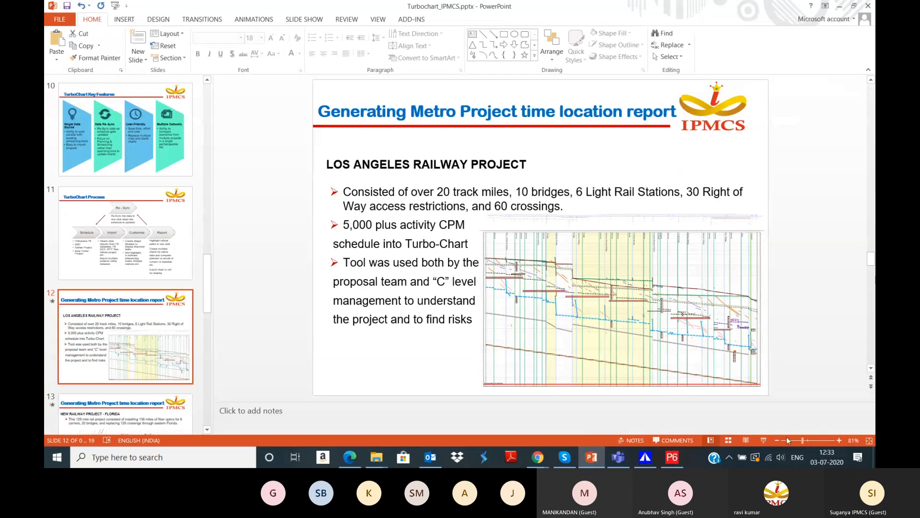
click(763, 439)
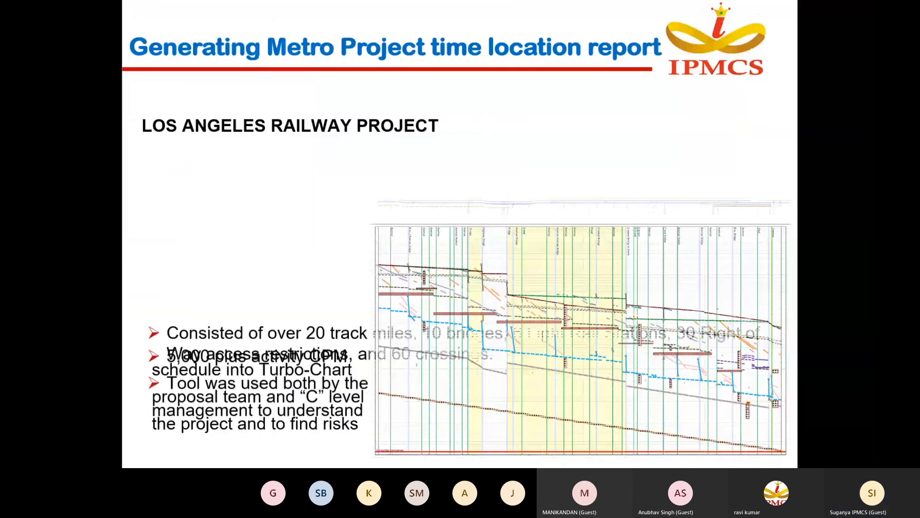
key(Right)
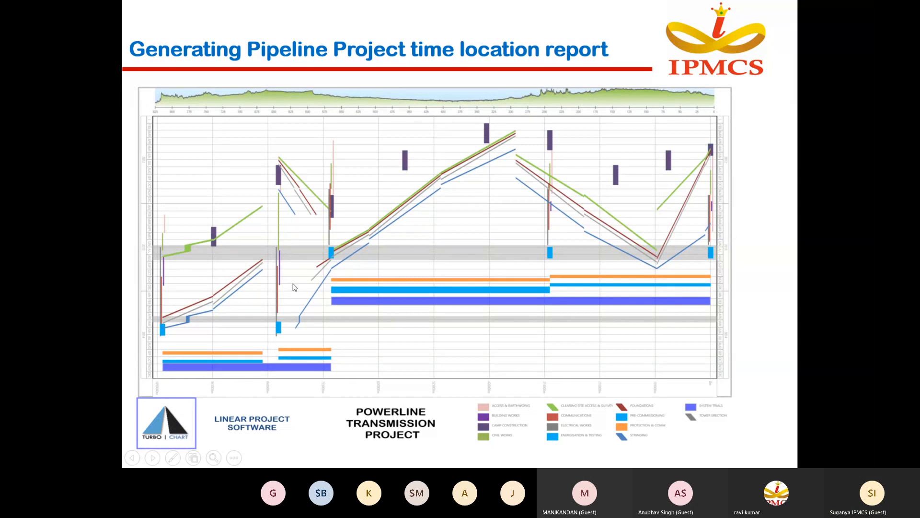
key(Escape)
click(671, 457)
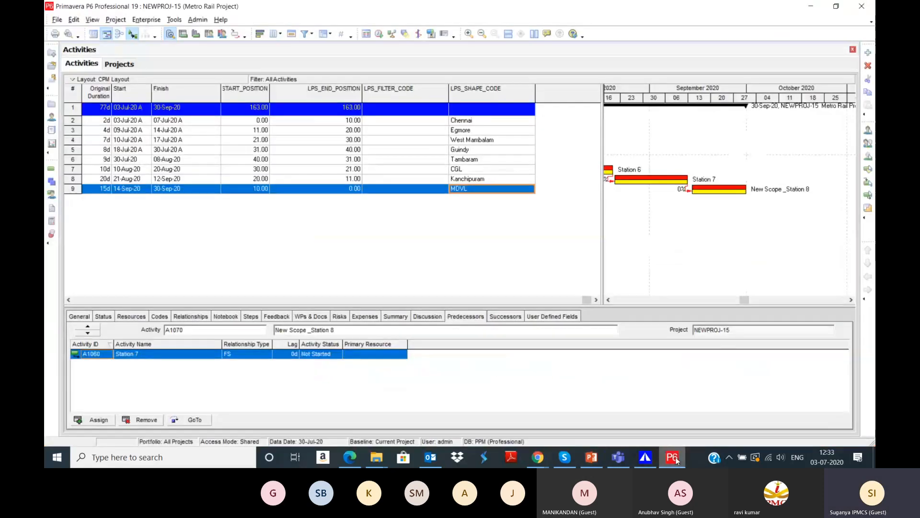
Step: Close the Turbo-Chart project without saving and bring Primavera P6 back
click(645, 457)
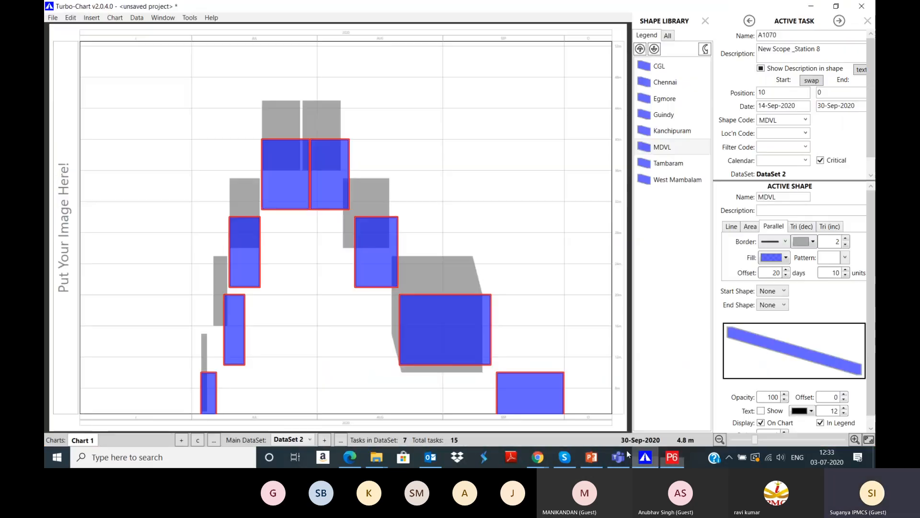
click(52, 17)
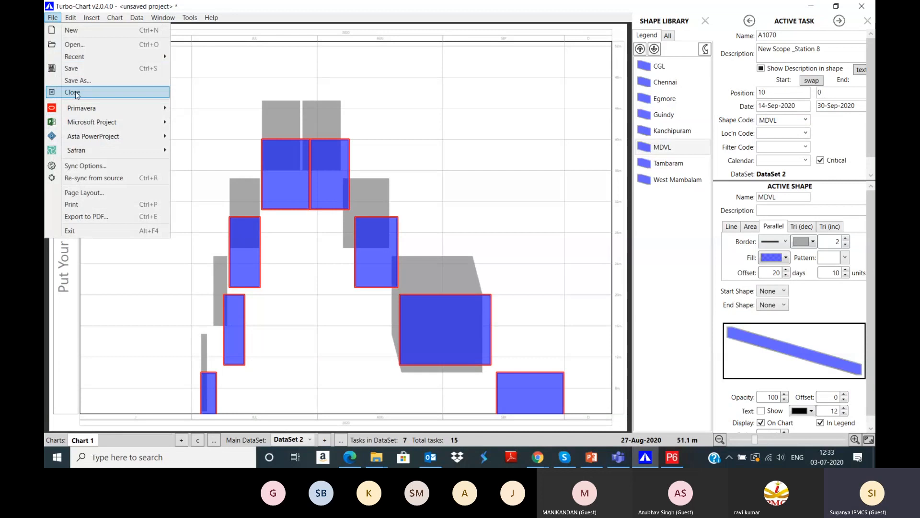
click(75, 93)
click(472, 266)
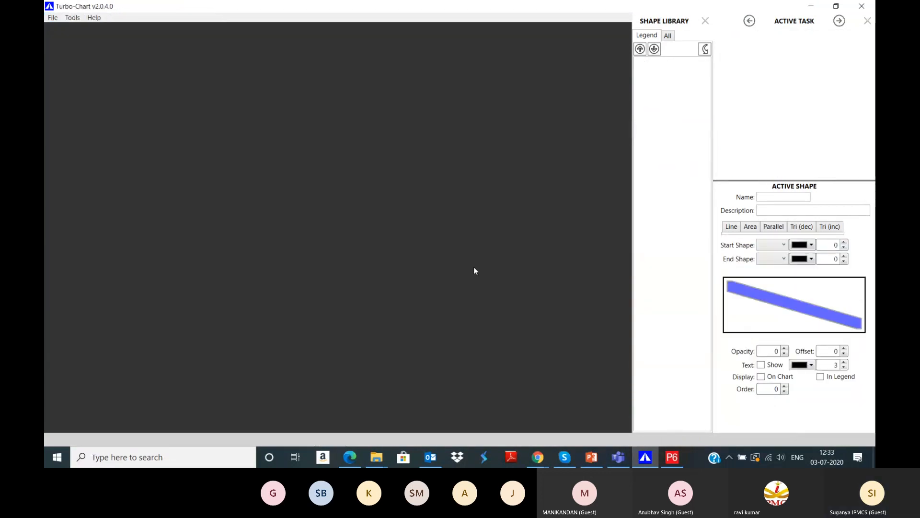
click(672, 456)
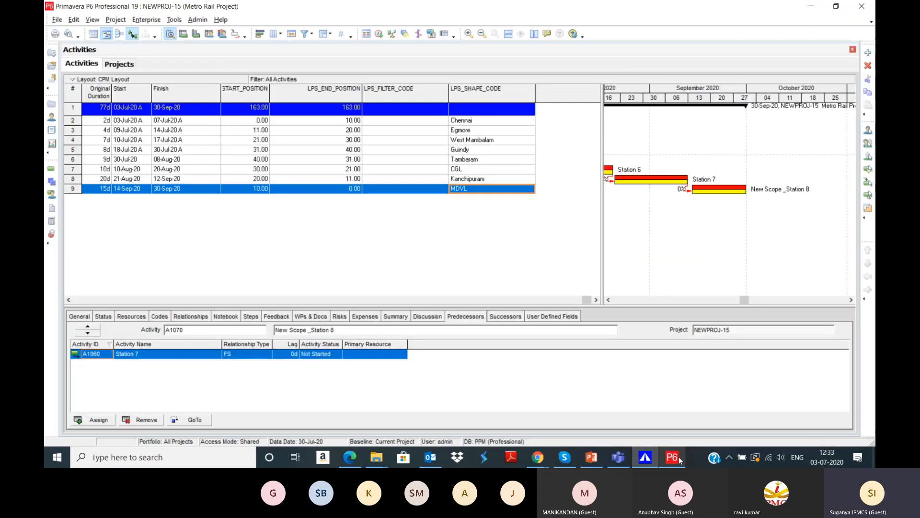
Step: Open the TCHART_DEMO2 Power Transmission Demo project in Primavera P6 and show its activities
click(119, 65)
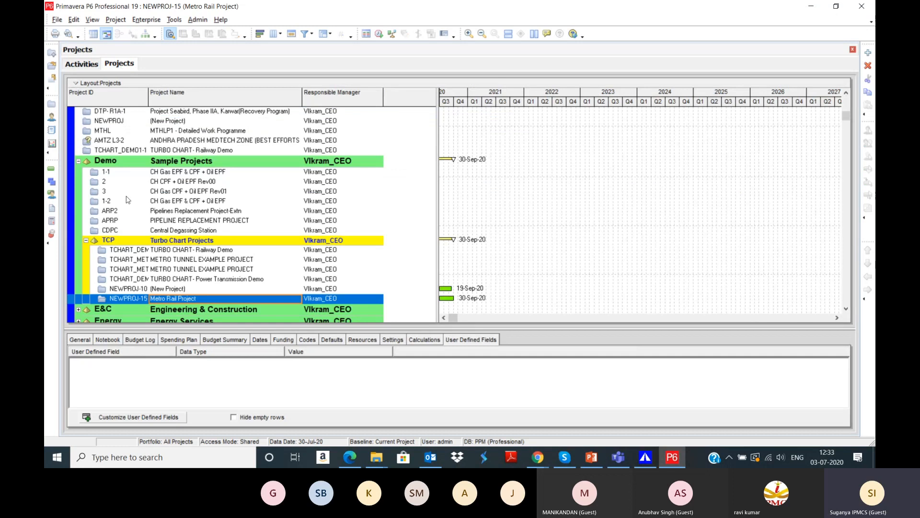
scroll(128, 199, down, 2)
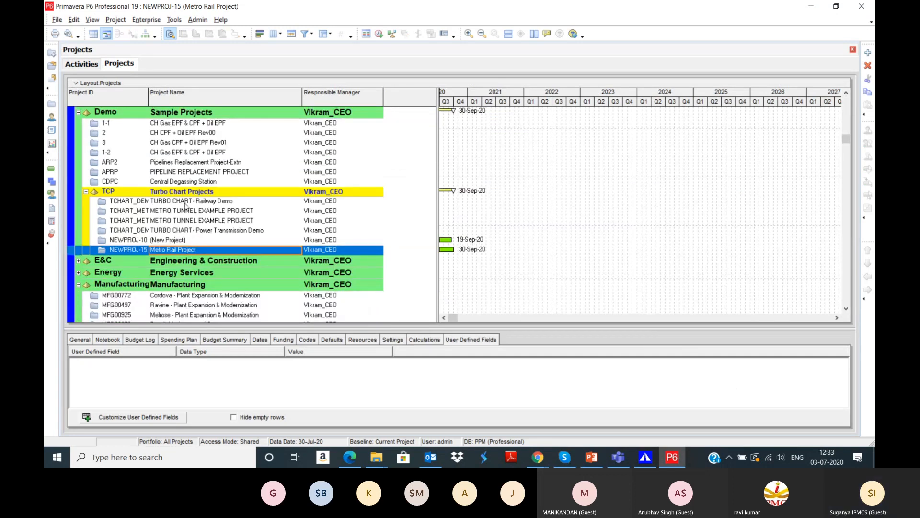
click(194, 230)
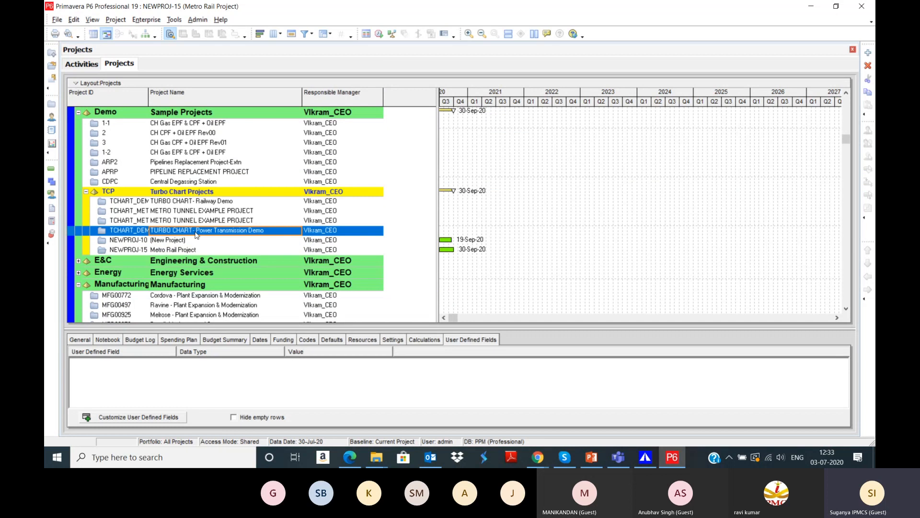
right_click(195, 234)
click(232, 182)
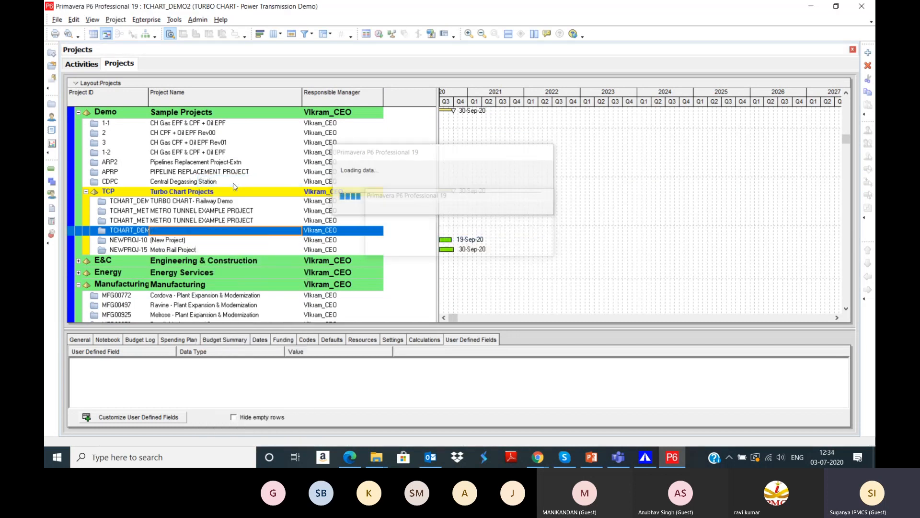
click(74, 67)
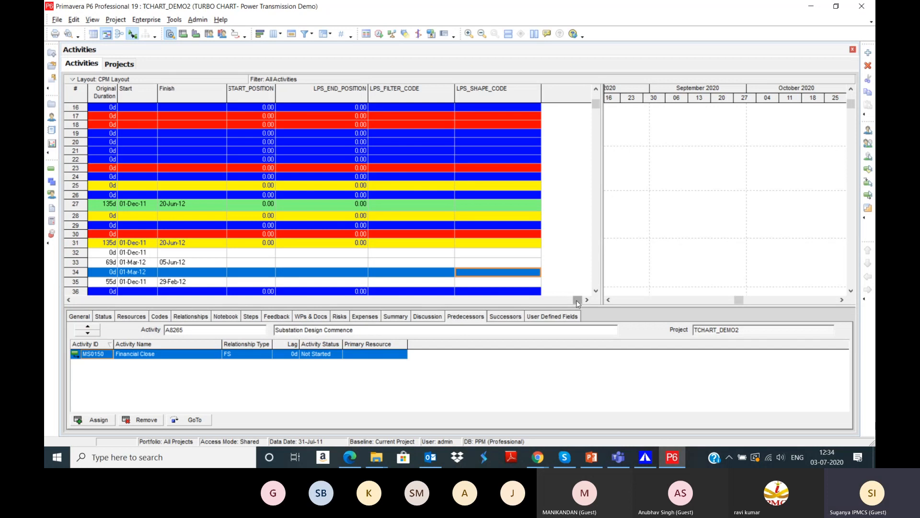
Step: Resize the activity grid panes and the Activity ID column to show full activity names
drag(577, 299, 78, 301)
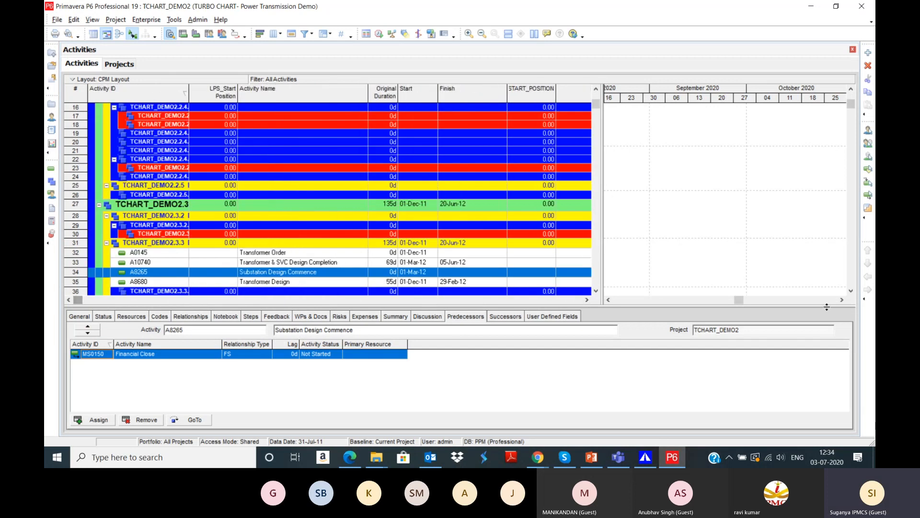
drag(743, 298, 633, 302)
drag(852, 103, 850, 95)
drag(629, 300, 610, 303)
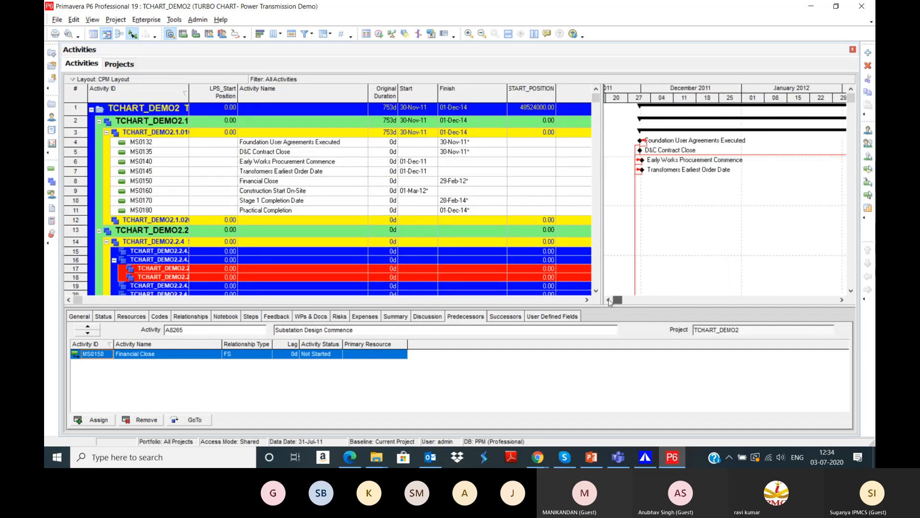
click(608, 300)
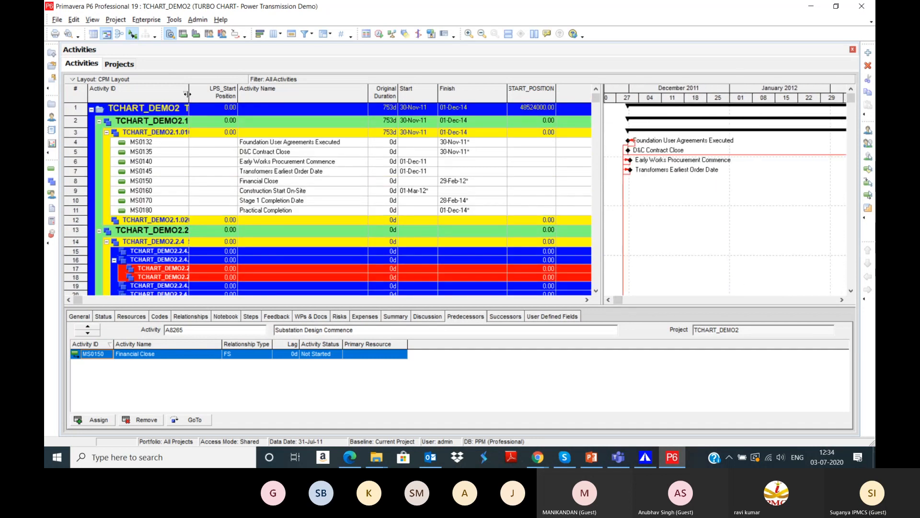
drag(187, 95, 378, 96)
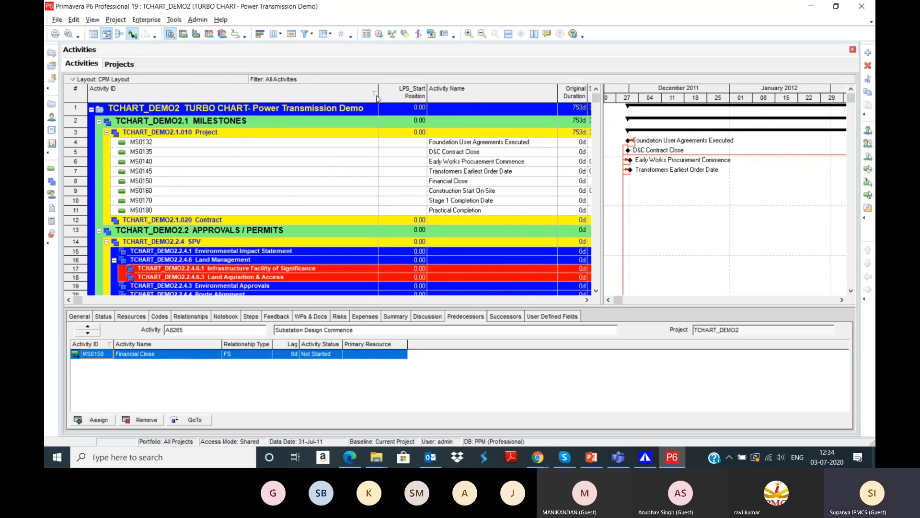
drag(378, 96, 250, 96)
Step: Review the START_POSITION and LPS_END_POSITION values, selecting the SUBSTATION - COMMUNICATIONS activity
scroll(369, 187, down, 2)
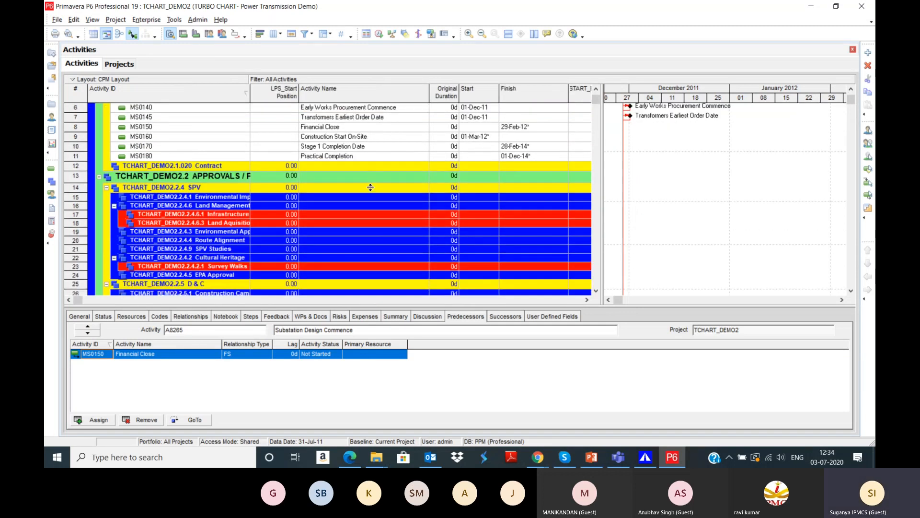
click(587, 299)
click(586, 299)
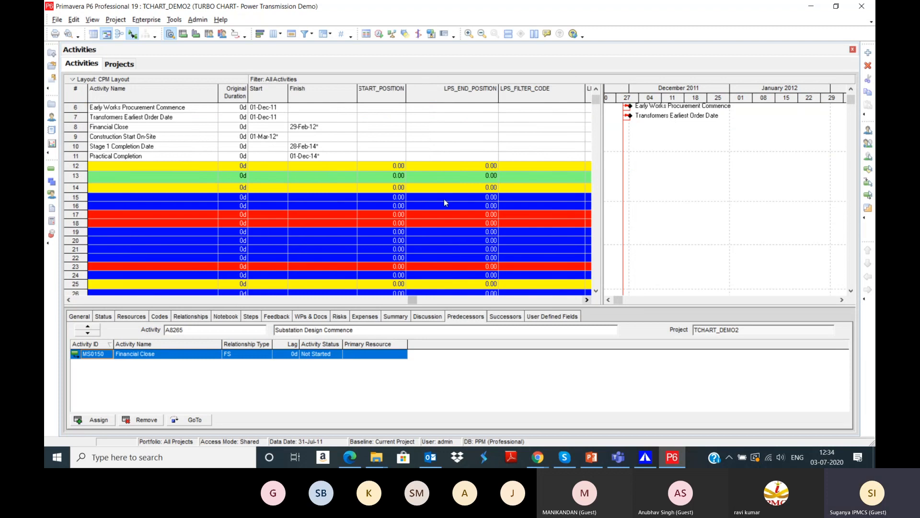
scroll(436, 211, down, 2)
scroll(431, 216, down, 18)
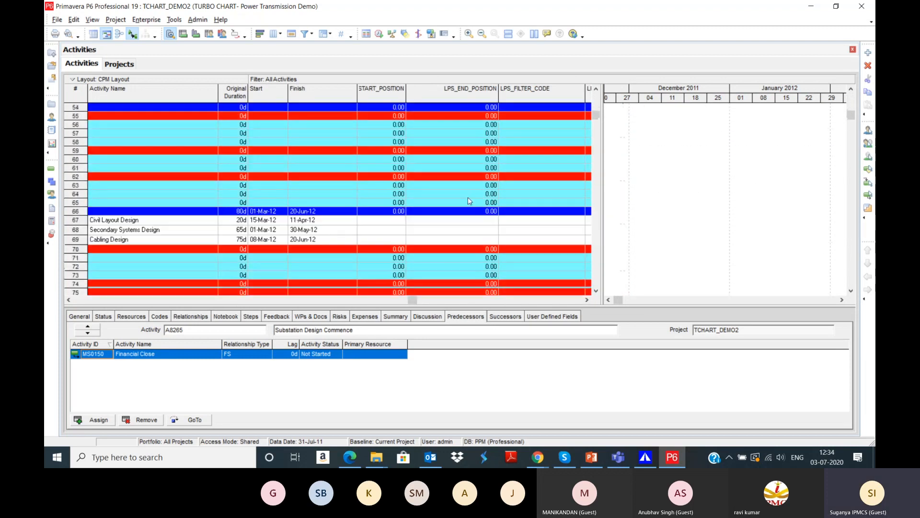
scroll(470, 200, down, 19)
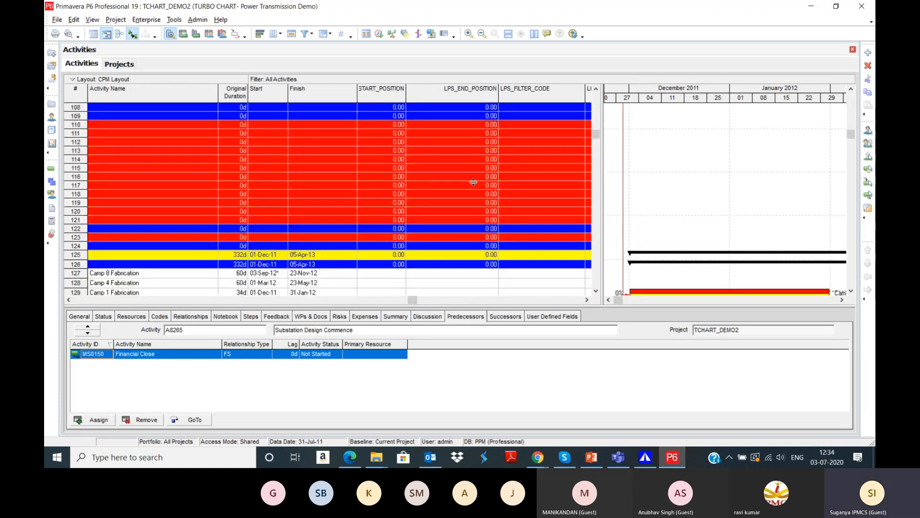
scroll(474, 182, down, 6)
drag(597, 146, 597, 242)
click(396, 135)
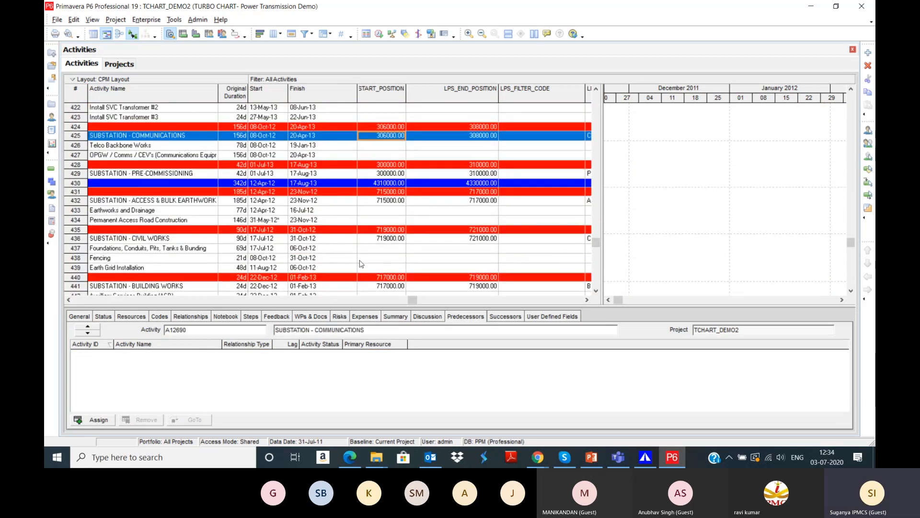
scroll(362, 264, down, 5)
scroll(398, 207, down, 6)
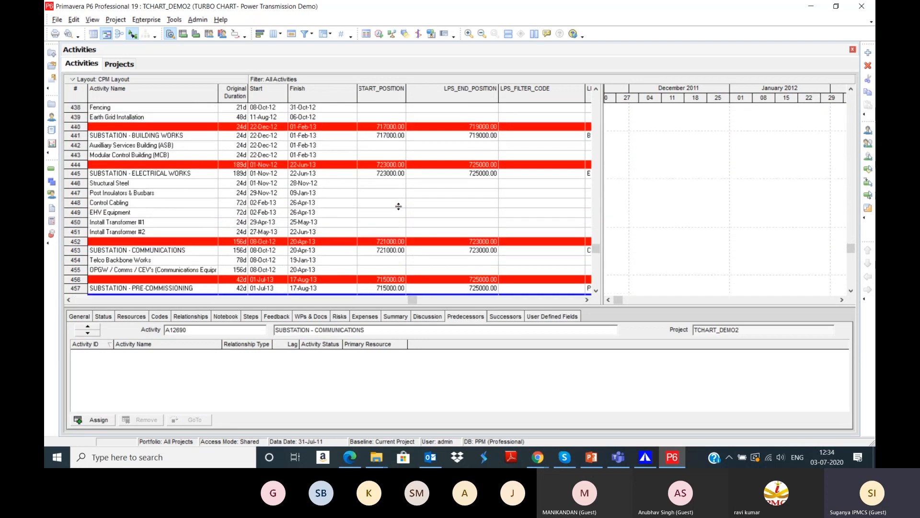
scroll(398, 206, down, 6)
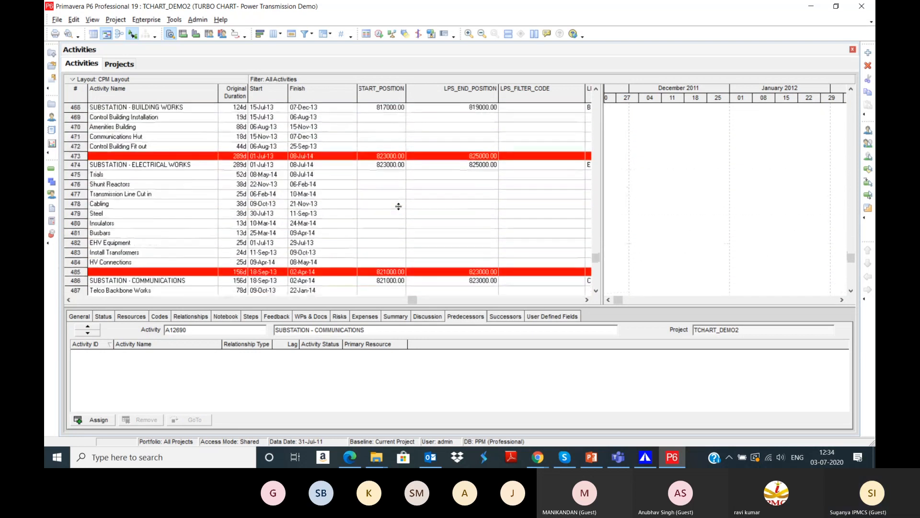
click(116, 20)
Step: Open the WBS view and collapse the MILESTONES through COMMISSIONING branches
click(124, 55)
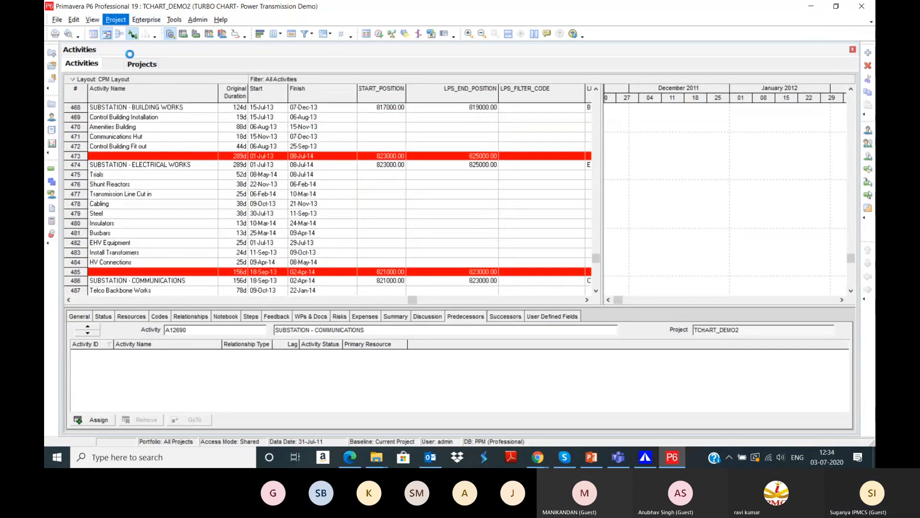
scroll(193, 234, up, 6)
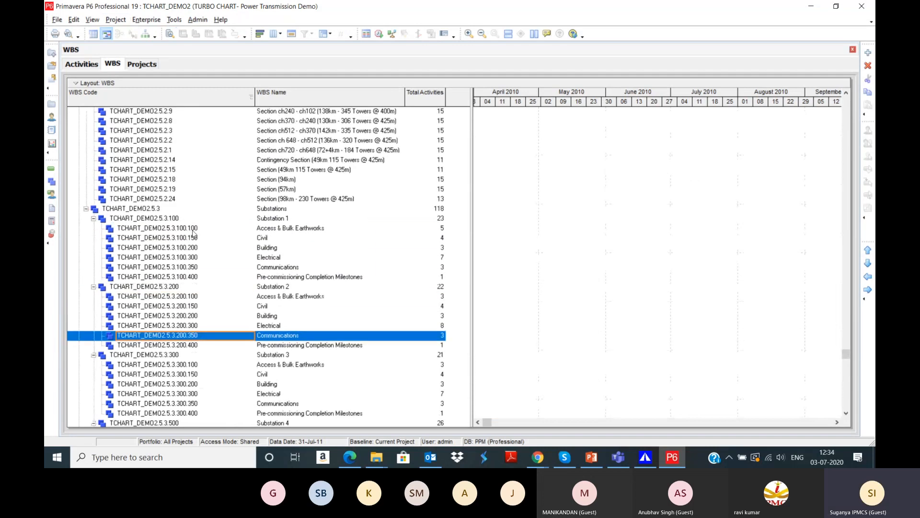
drag(847, 344, 847, 98)
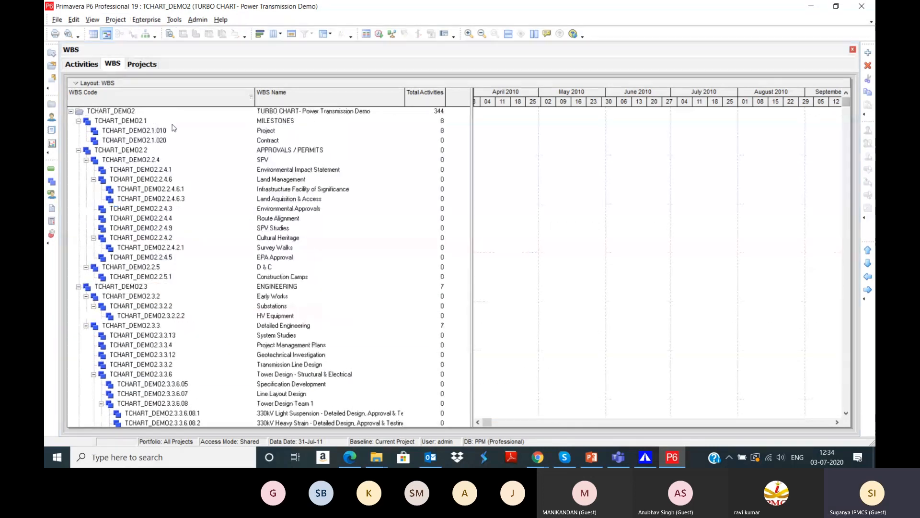
click(78, 121)
click(78, 131)
click(78, 140)
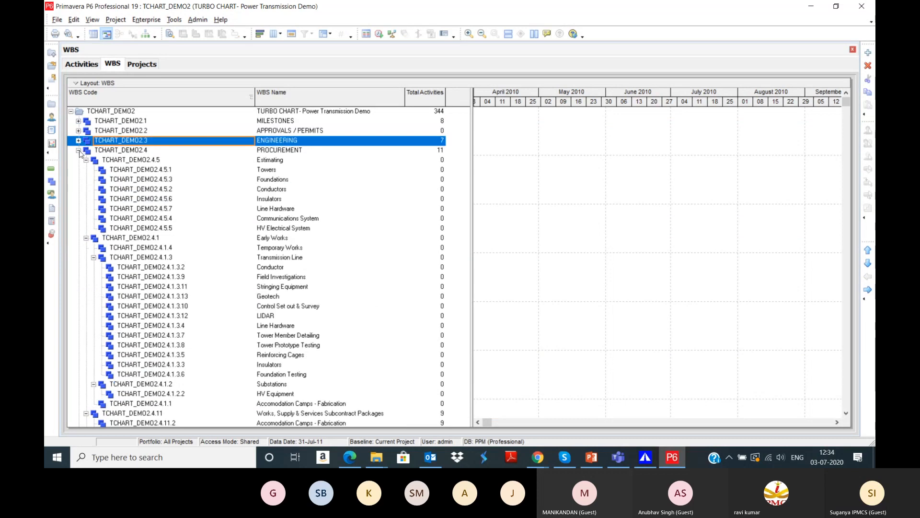
click(78, 150)
click(78, 159)
click(78, 169)
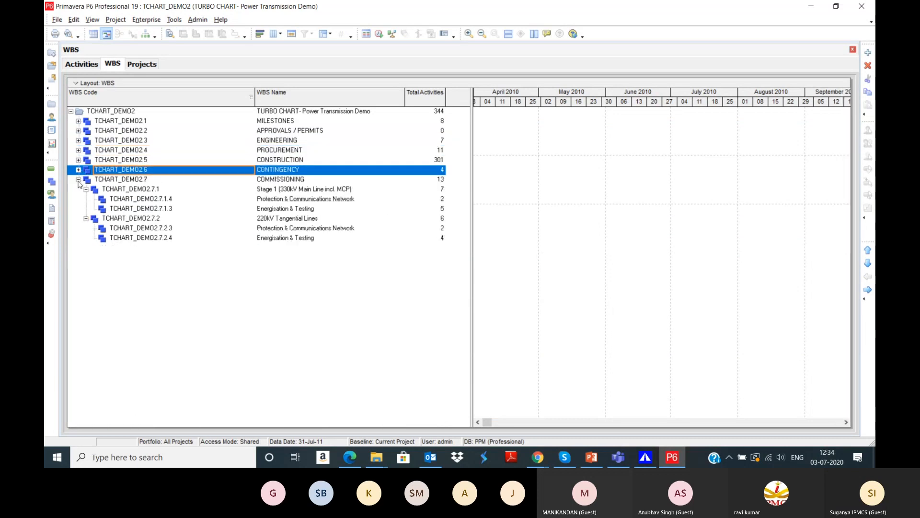
click(79, 179)
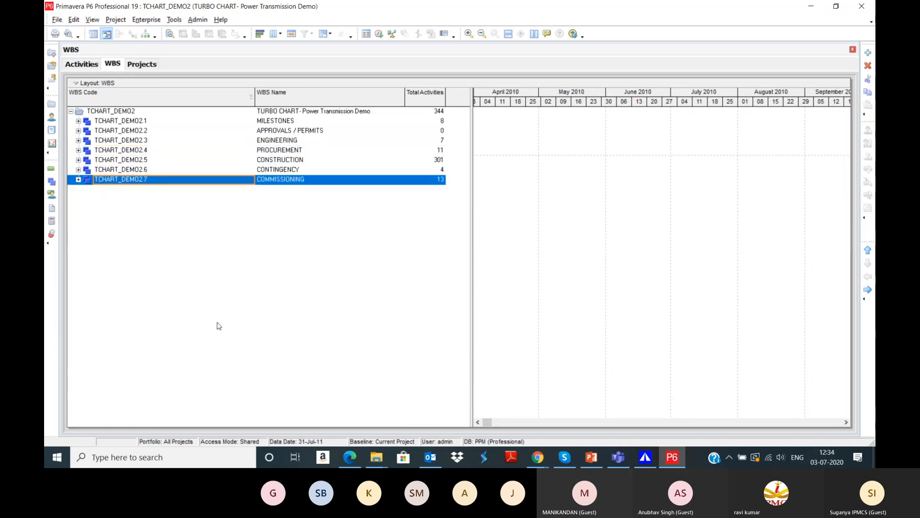
Step: Select each top-level WBS element from MILESTONES to COMMISSIONING in turn
click(301, 120)
click(316, 130)
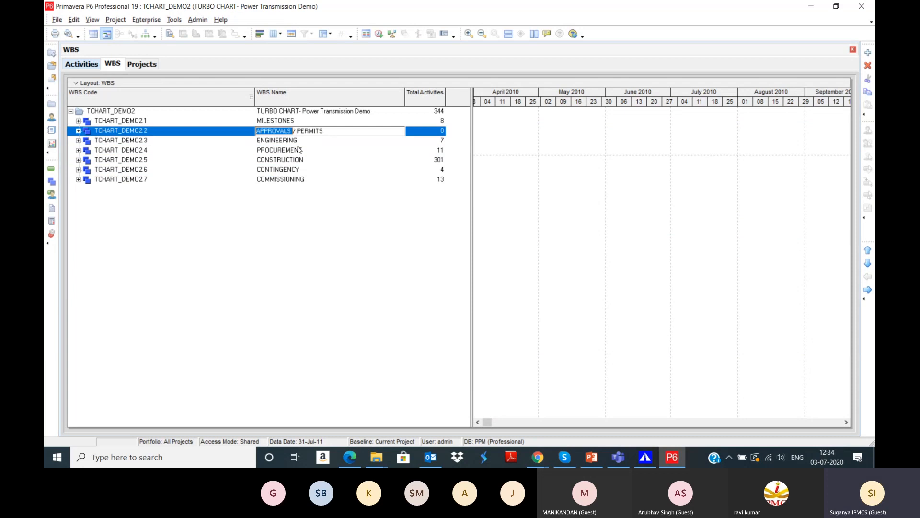
click(295, 150)
click(301, 161)
click(301, 172)
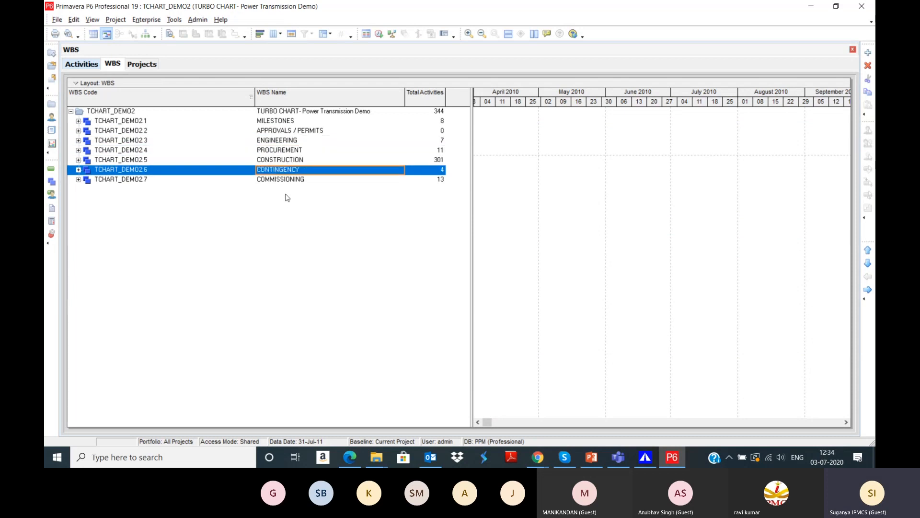
click(286, 182)
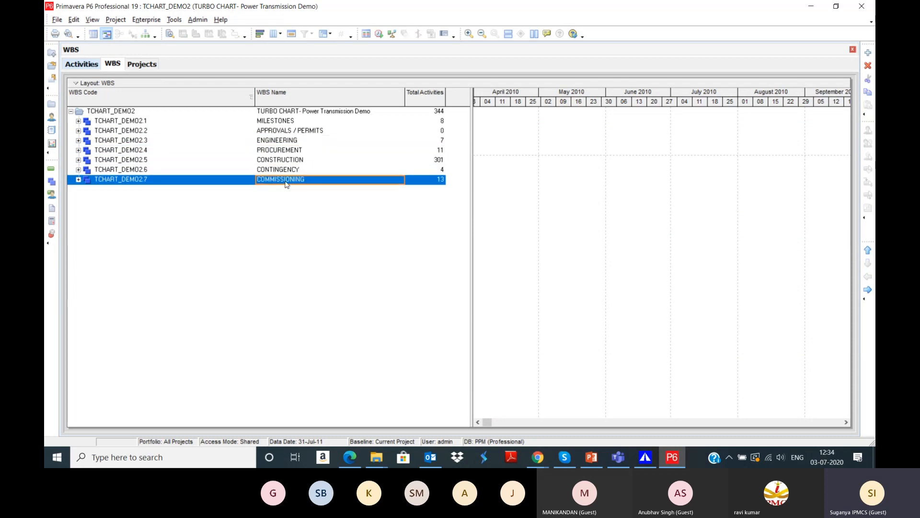
Step: Expand MILESTONES and CONSTRUCTION to review sub-elements such as Transmission Line and Substation 1 Building
click(79, 121)
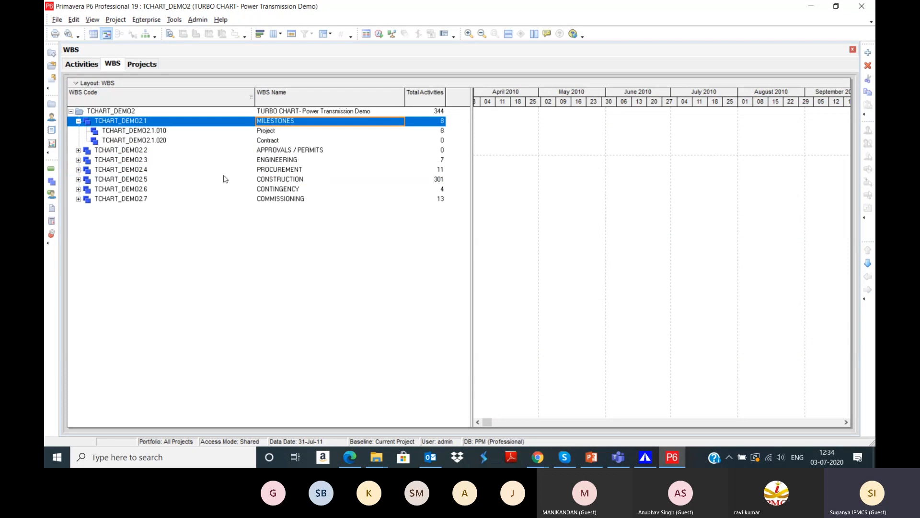
click(79, 150)
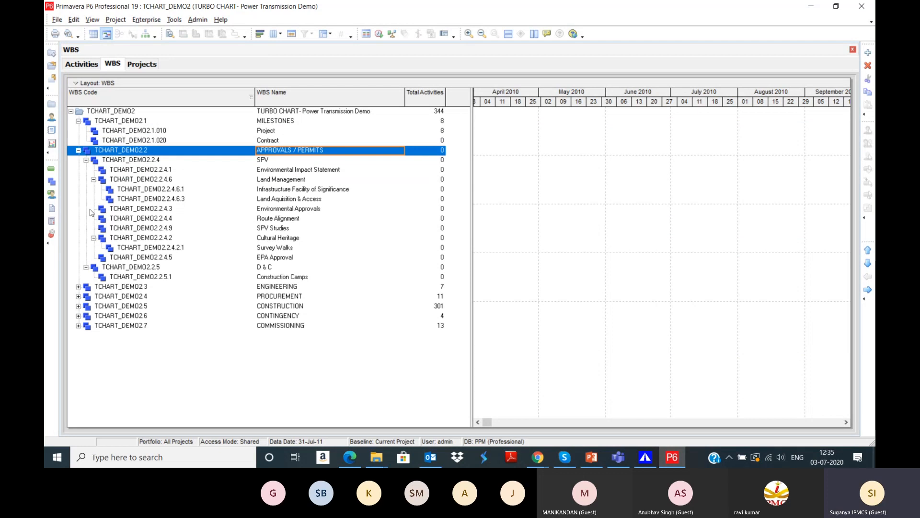
click(79, 150)
click(79, 180)
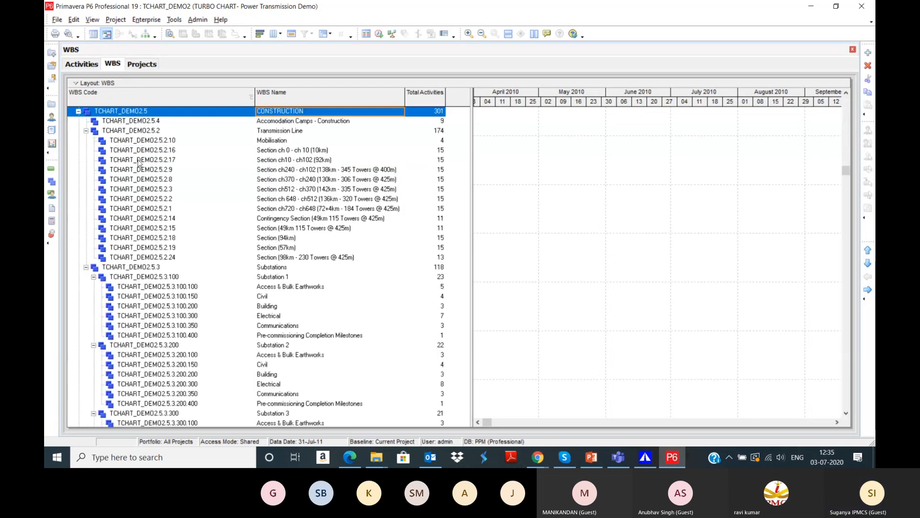
click(303, 131)
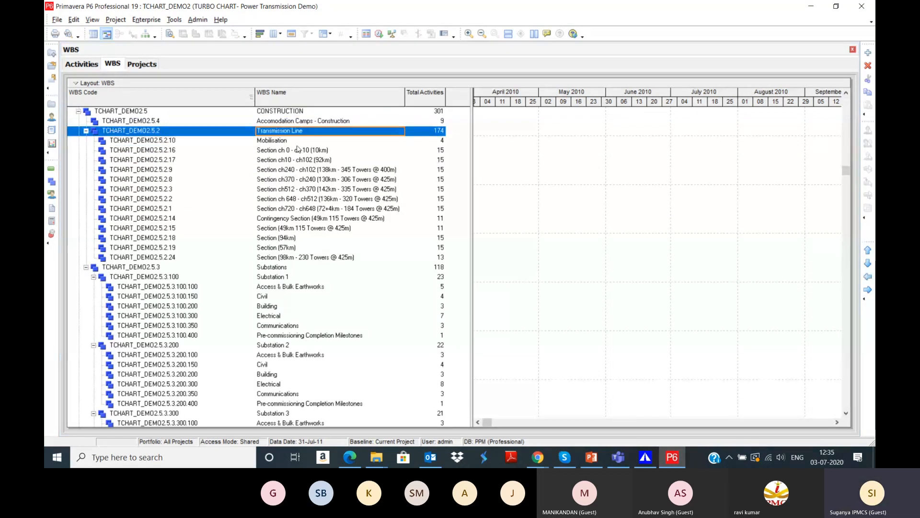
click(287, 141)
click(273, 307)
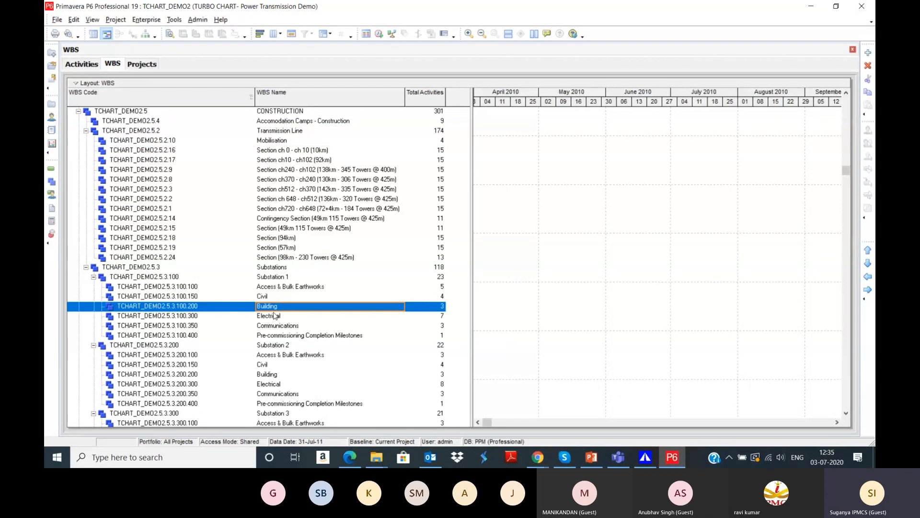
click(284, 335)
Step: Go back to the Activities table of TCHART_DEMO2
scroll(285, 337, down, 7)
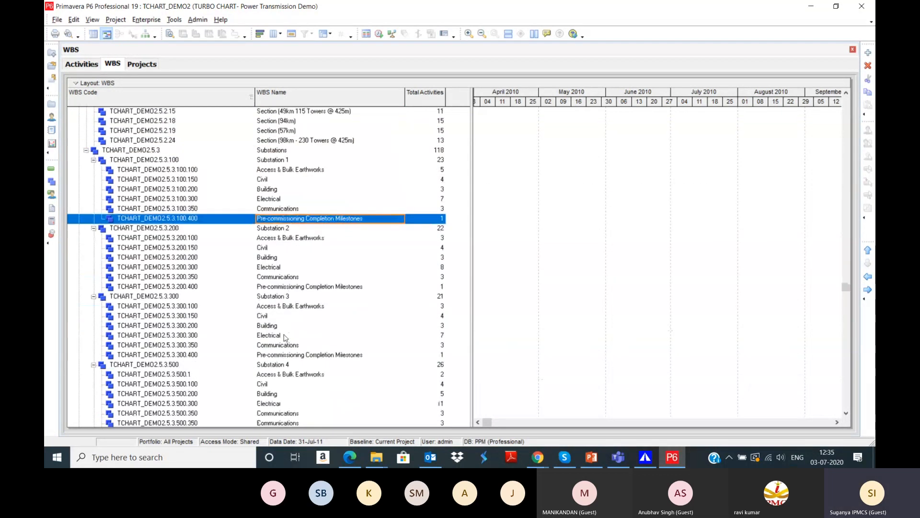
scroll(306, 316, down, 1)
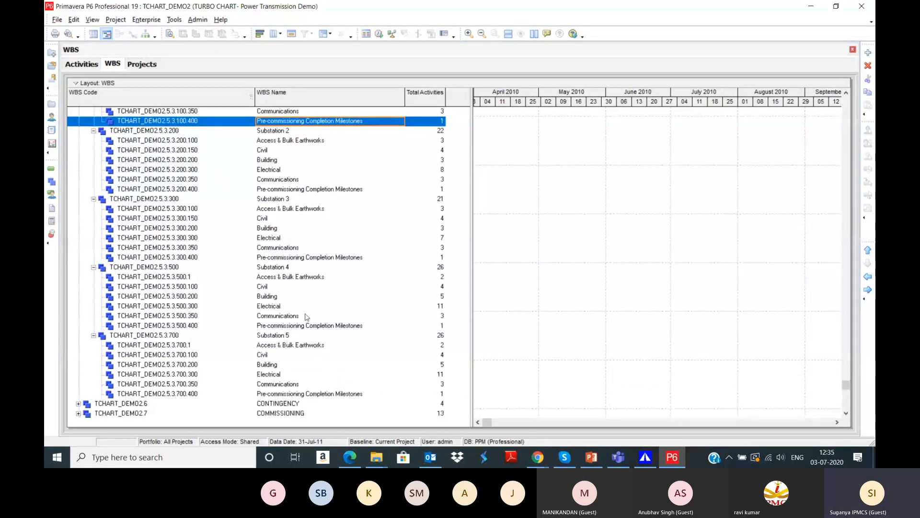
click(77, 65)
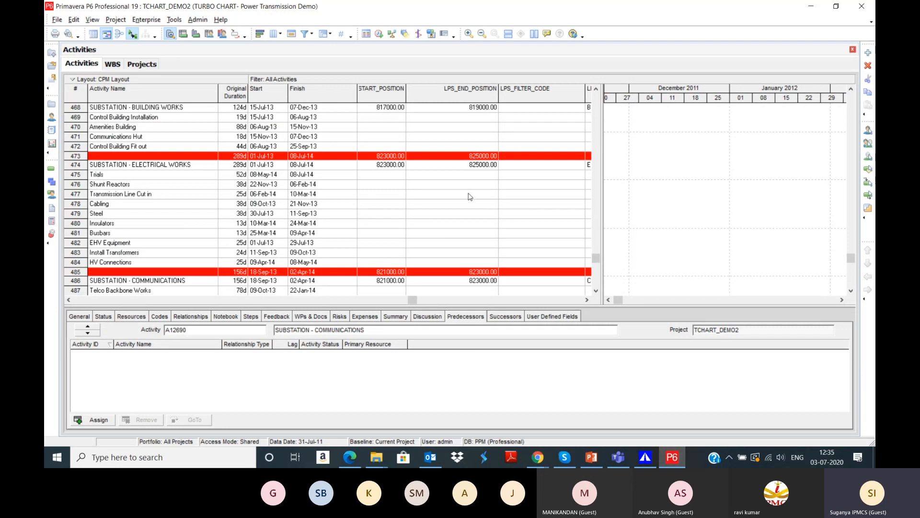
Step: In Turbo-Chart, choose TCHART_DEMO2 Power Transmission Demo under TCP in Open Primavera Project
click(643, 456)
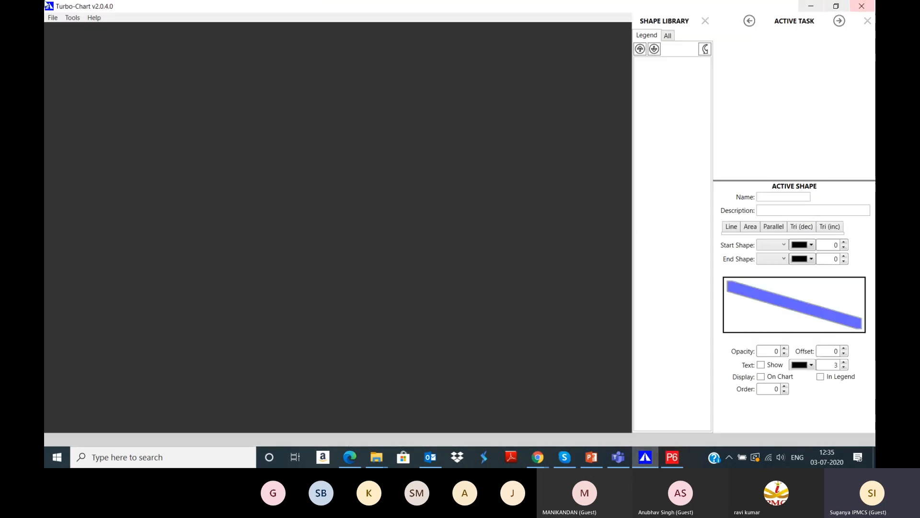
click(51, 19)
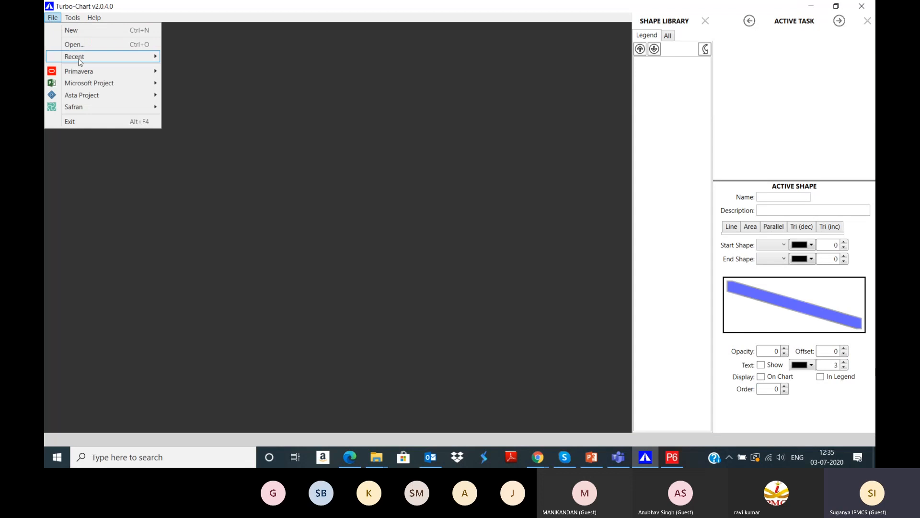
mouse_move(85, 72)
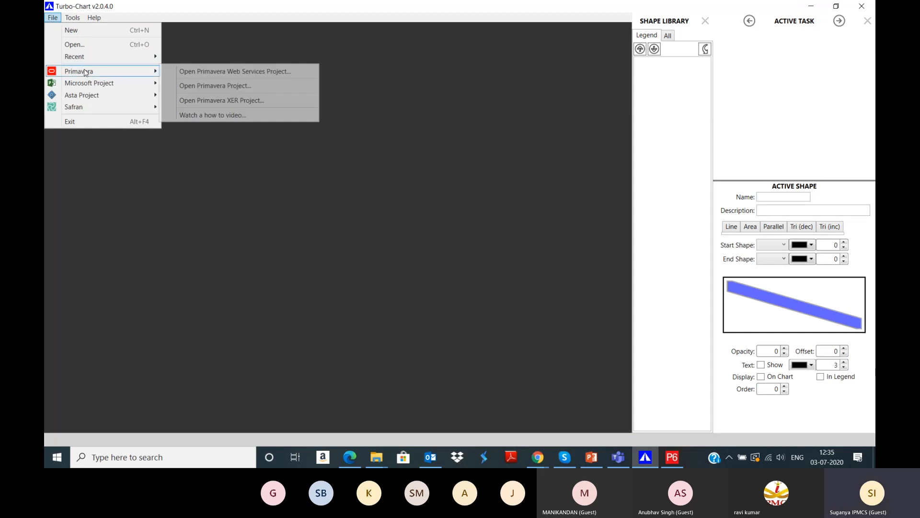
click(194, 88)
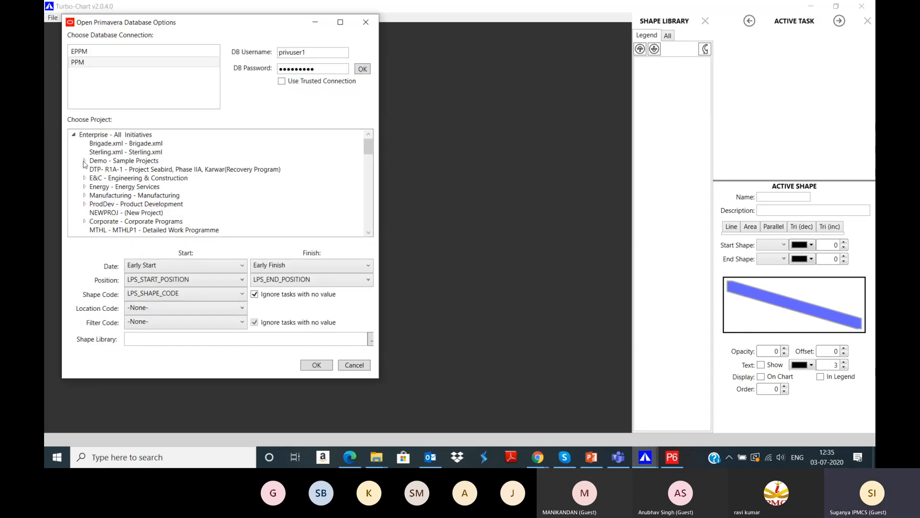
click(85, 161)
scroll(98, 175, down, 3)
scroll(96, 184, up, 1)
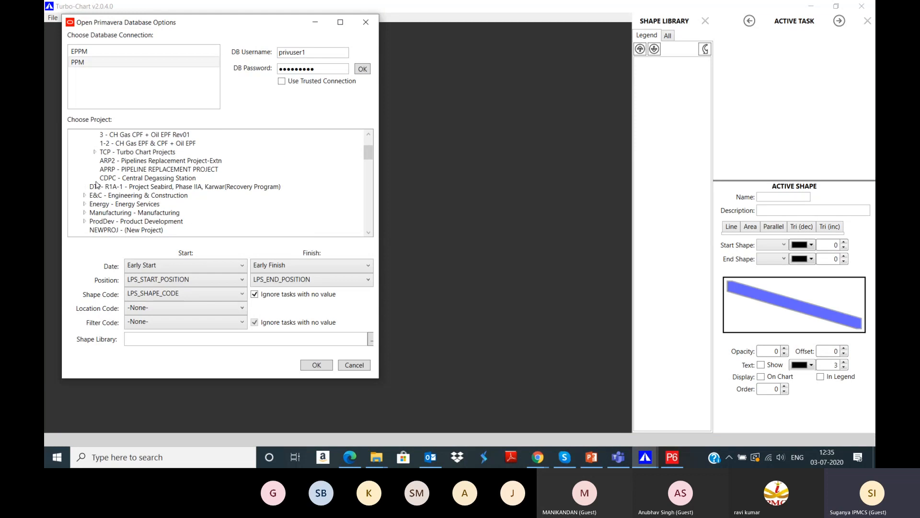
click(95, 152)
scroll(157, 182, down, 1)
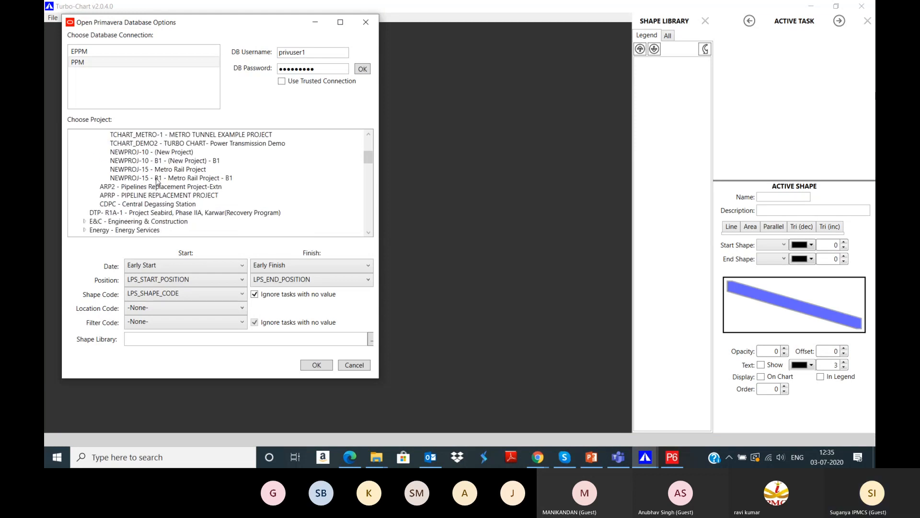
click(236, 145)
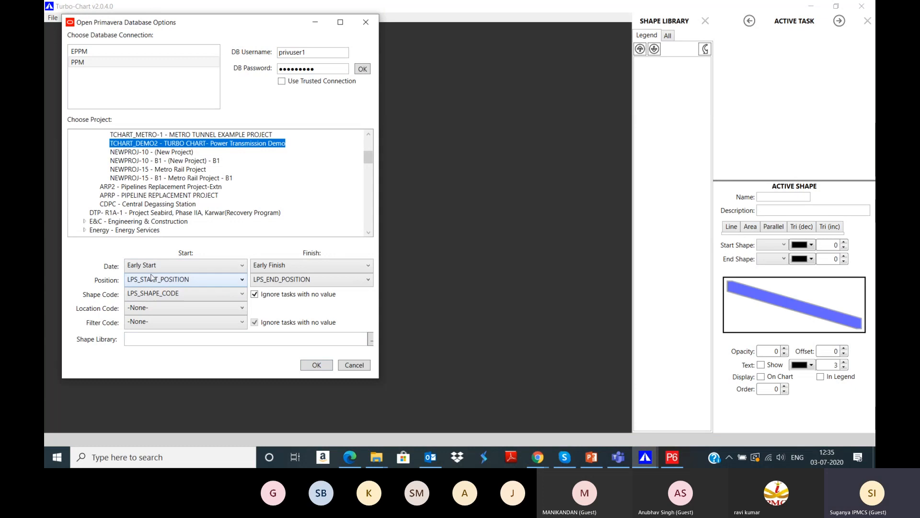
Step: Confirm the LPS_SHAPE_CODE in Primavera and import the project with the LPS position and shape codes
click(671, 457)
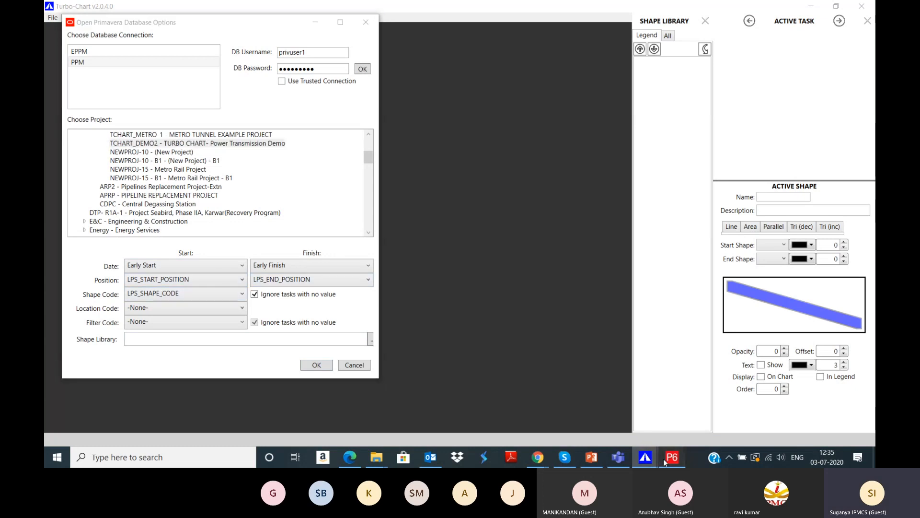
click(587, 300)
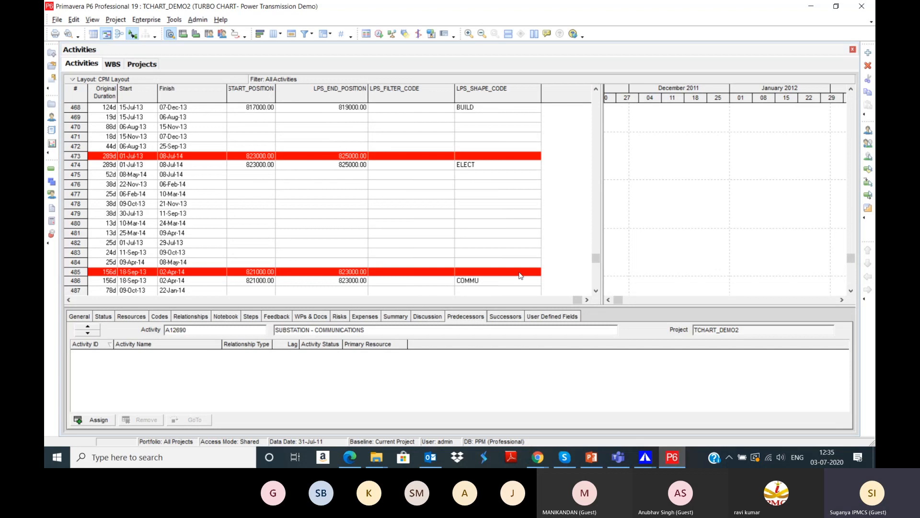
scroll(469, 202, down, 3)
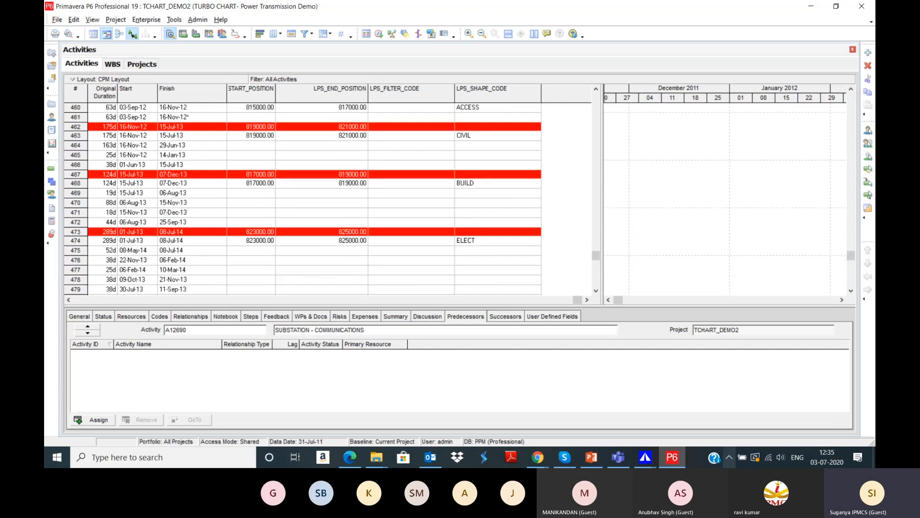
click(671, 457)
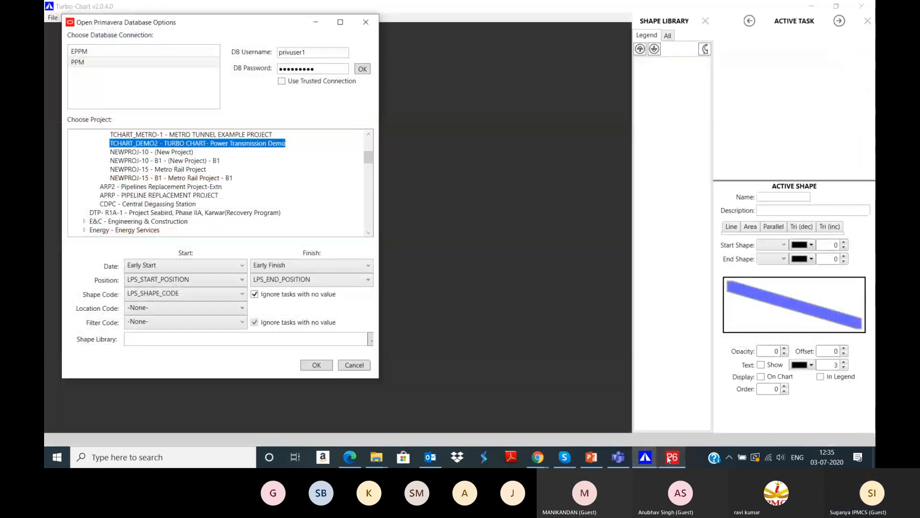
click(312, 366)
scroll(312, 301, down, 10)
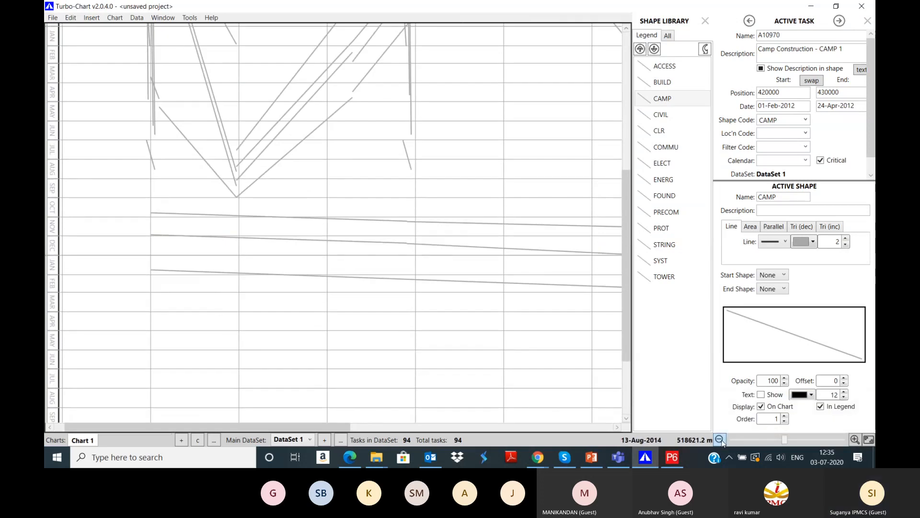
Step: Zoom the imported chart out, then bring the File Explorer DEMO1 folder window forward
click(720, 440)
click(720, 440)
click(721, 440)
scroll(454, 269, up, 10)
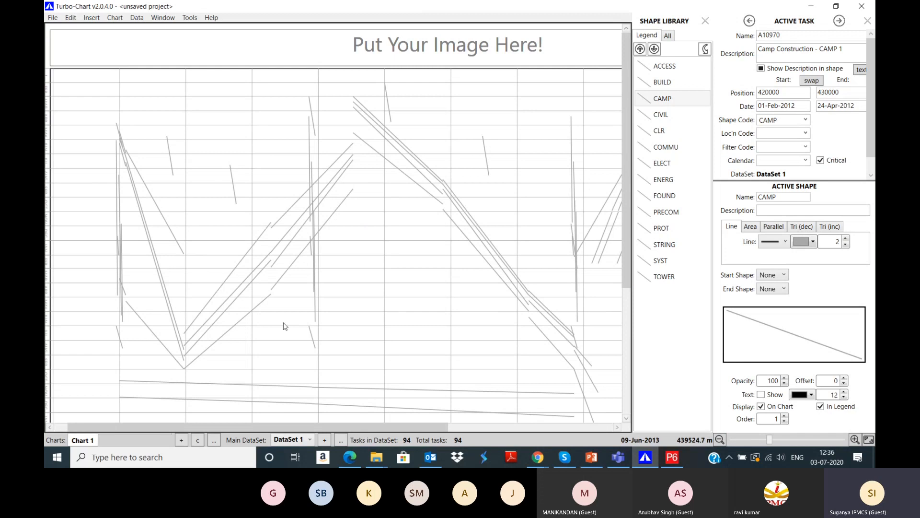
click(383, 458)
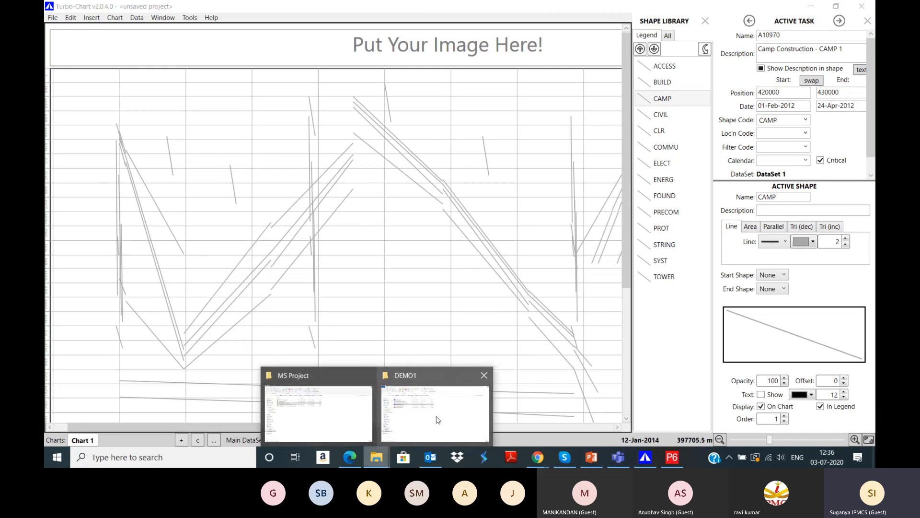
click(440, 420)
Step: Open TCHART_DEMO2.tchart from the Turbo Chart DEMO2 folder
key(alt+Left)
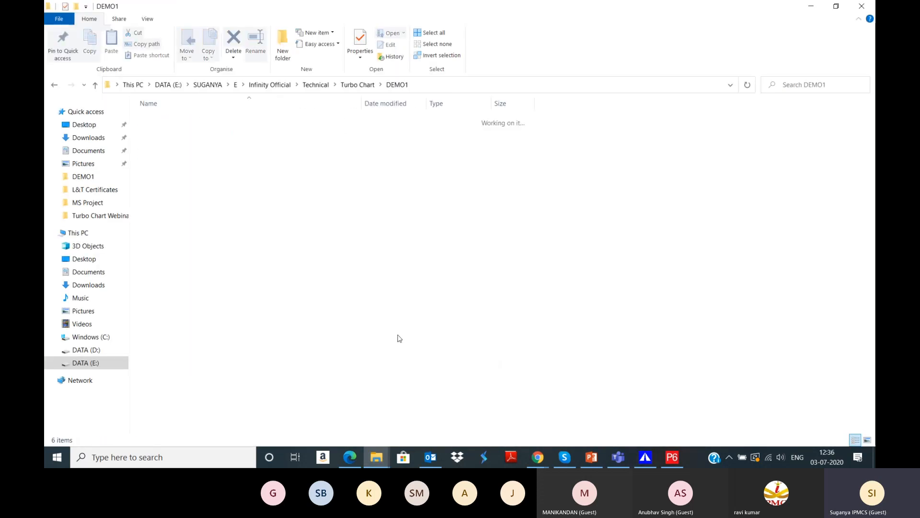
double_click(185, 134)
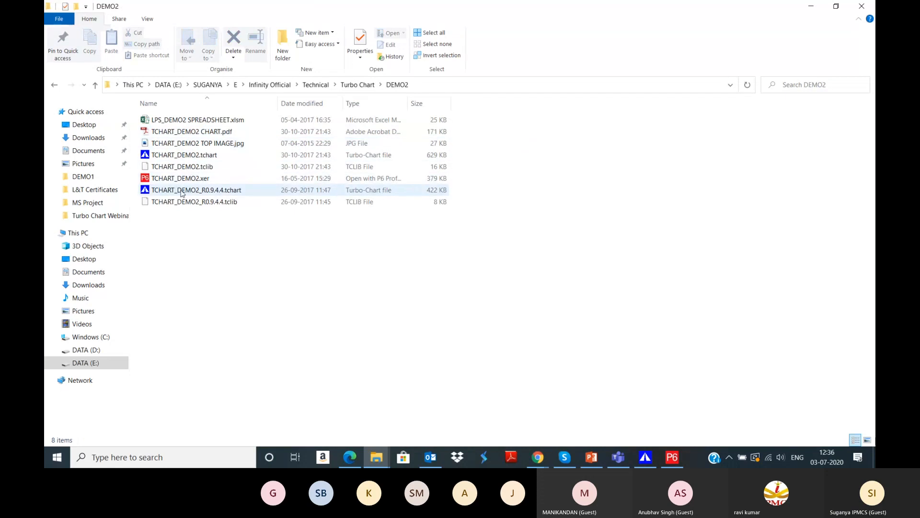
double_click(189, 156)
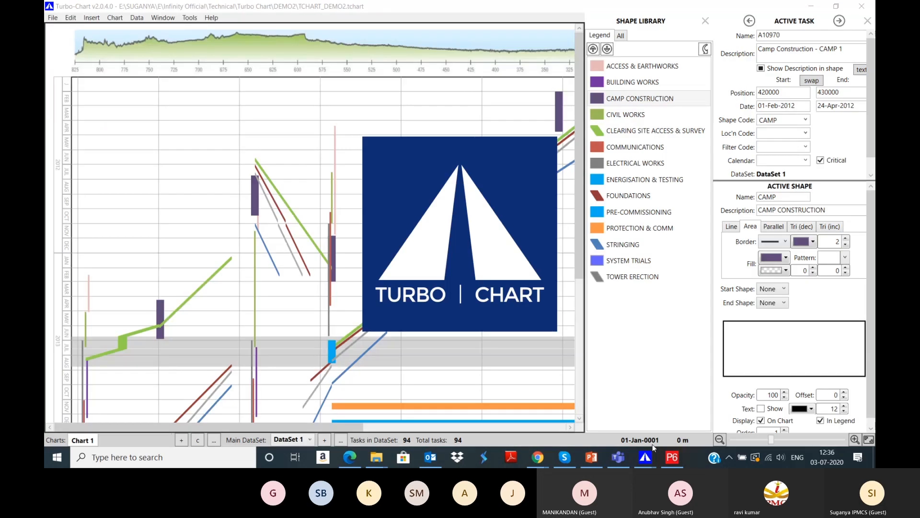
Step: Review the DEMO2 shape styles from ACCESS & EARTHWORKS through ELECTRICAL WORKS in the Shape Library
scroll(450, 266, down, 3)
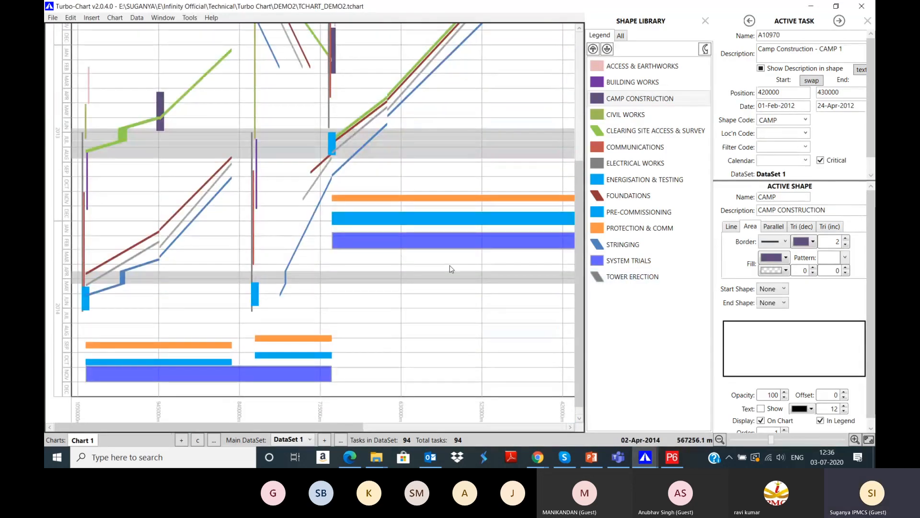
scroll(449, 267, up, 7)
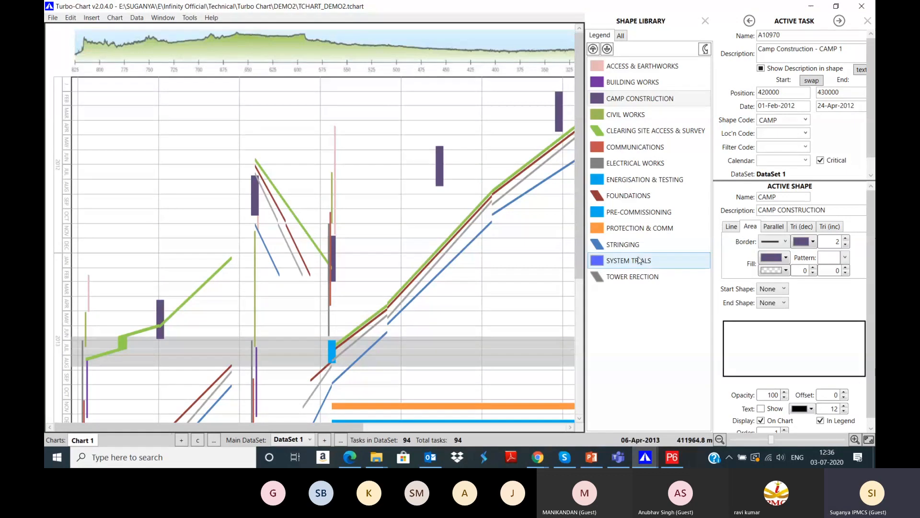
drag(579, 270, 594, 407)
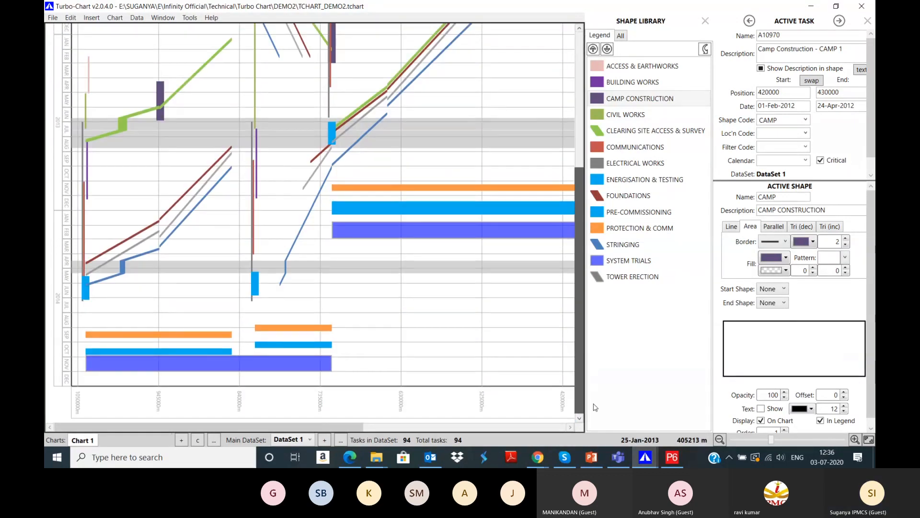
scroll(594, 407, up, 3)
click(642, 66)
click(644, 86)
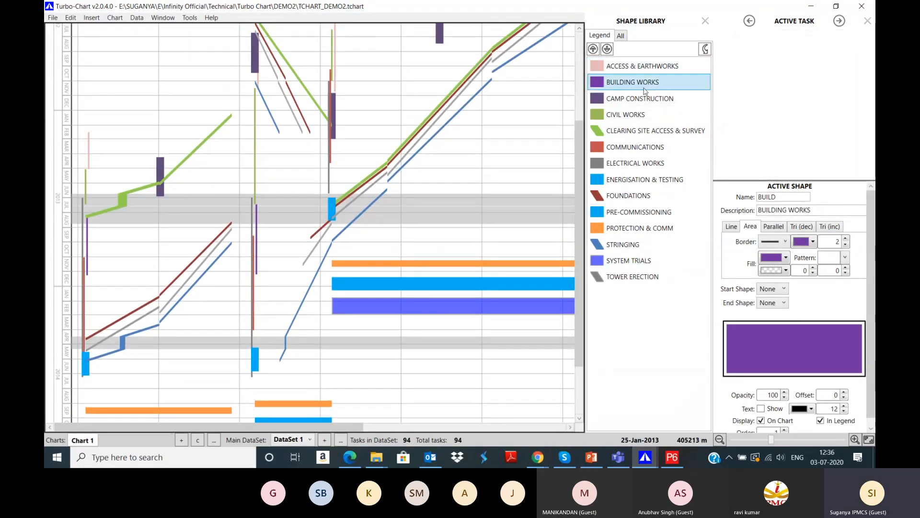
click(644, 94)
click(640, 114)
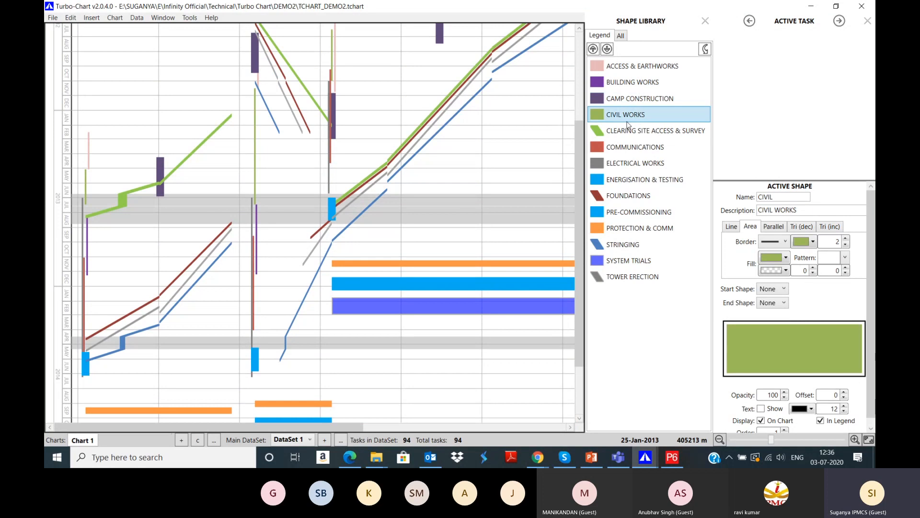
click(627, 130)
click(618, 148)
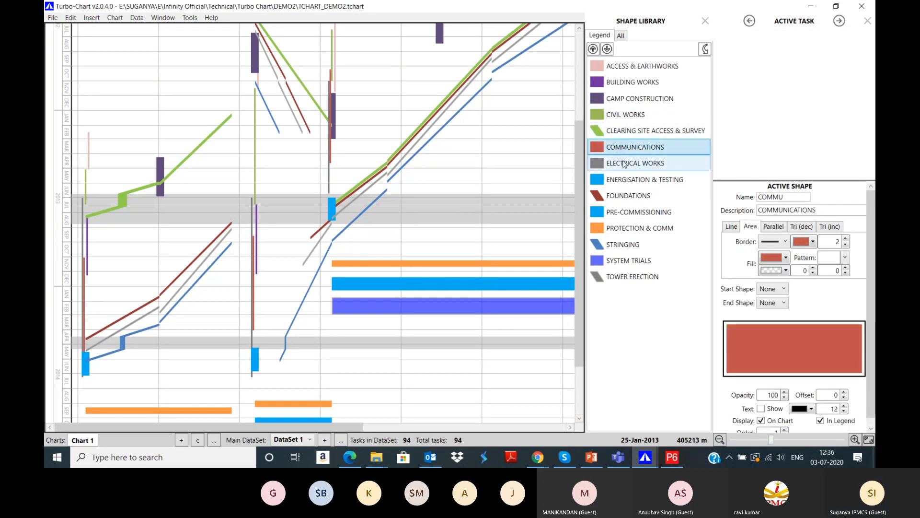
click(624, 164)
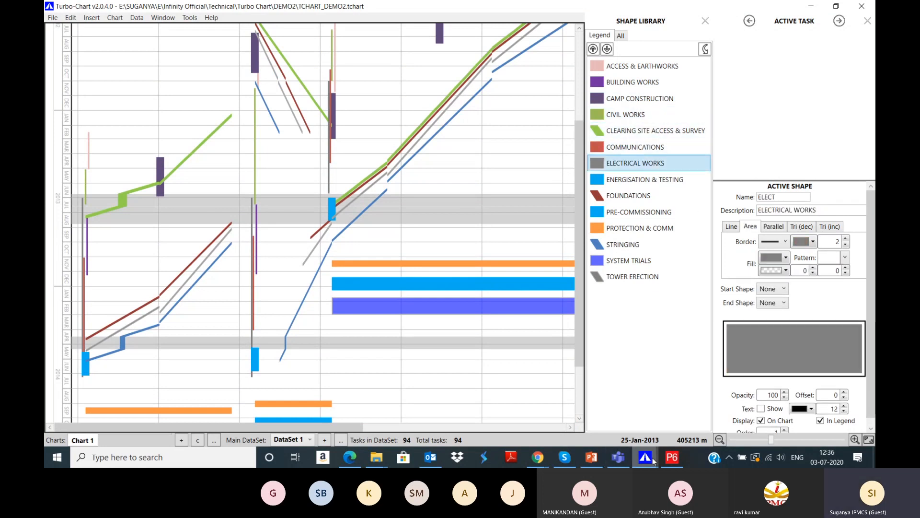
Step: In the unsaved imported chart, draw ACCESS tasks as blue Area shapes
mouse_move(653, 460)
click(705, 415)
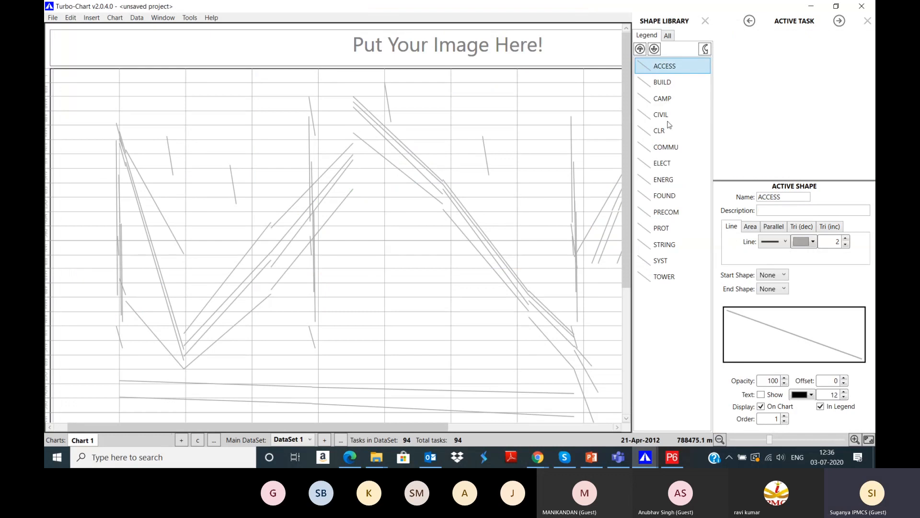
click(751, 228)
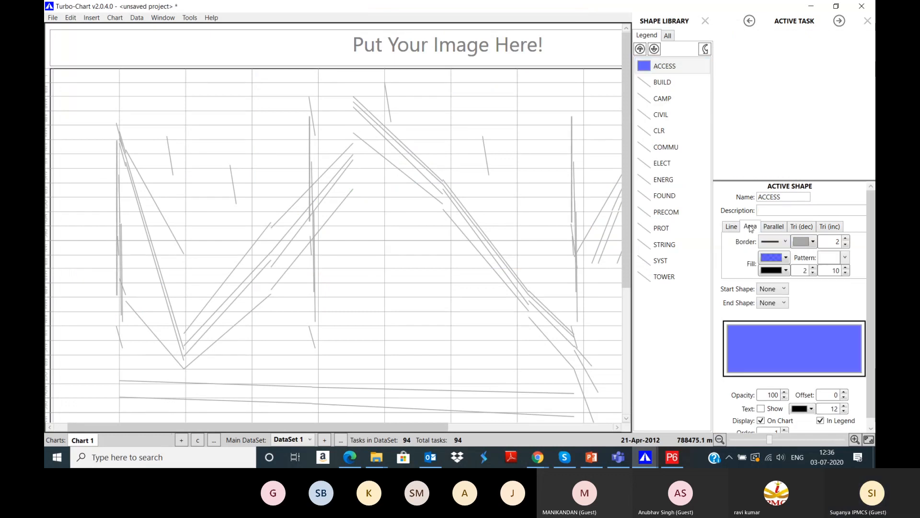
Step: Draw BUILD and CAMP tasks as Parallel bands filled red and purple
click(668, 84)
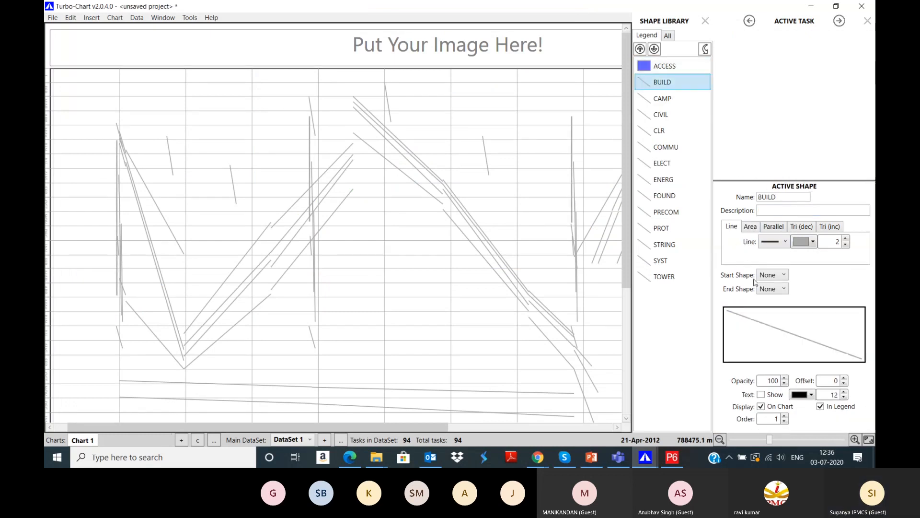
click(774, 226)
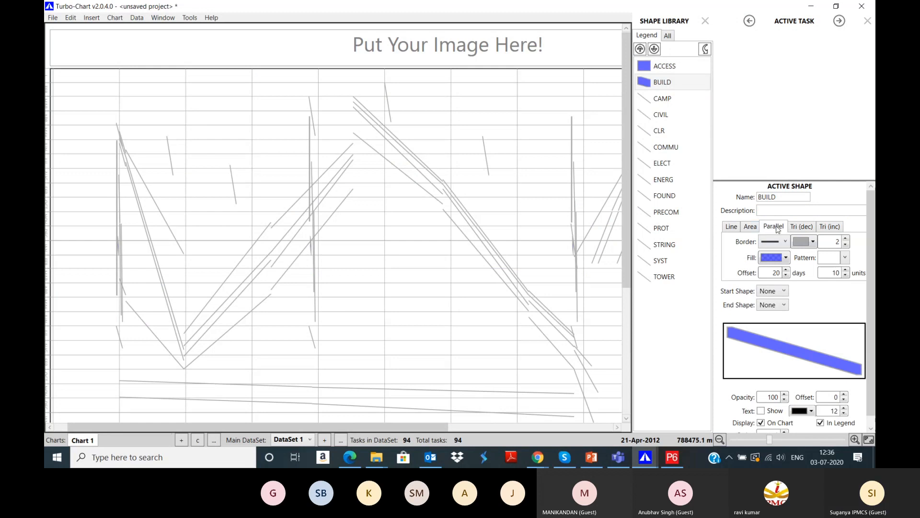
click(784, 258)
click(730, 282)
click(654, 98)
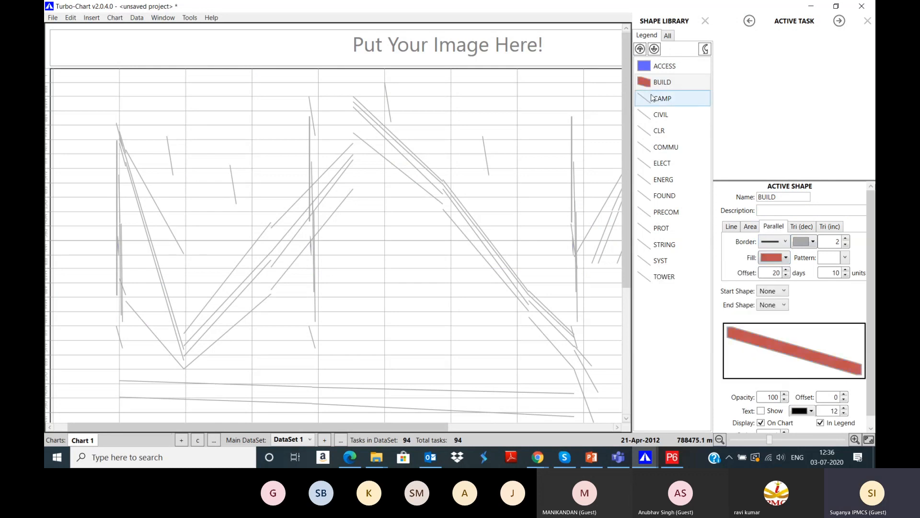
click(775, 229)
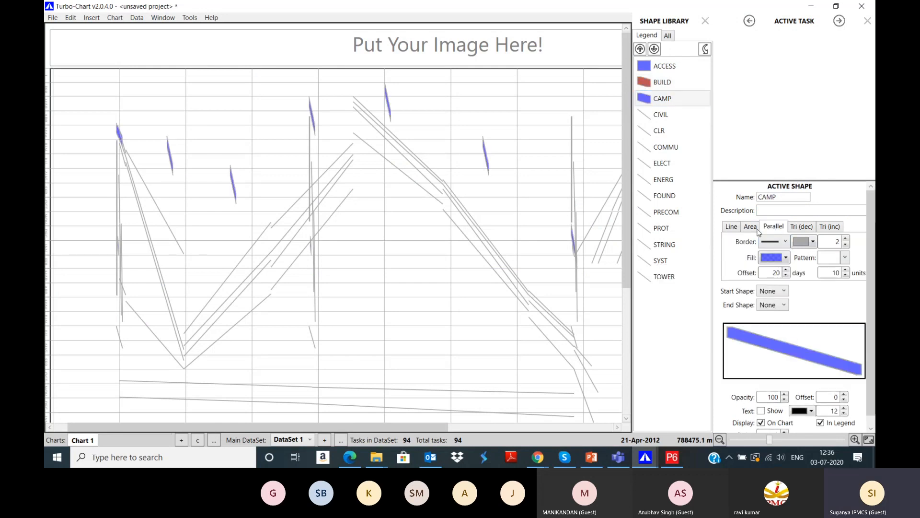
click(763, 257)
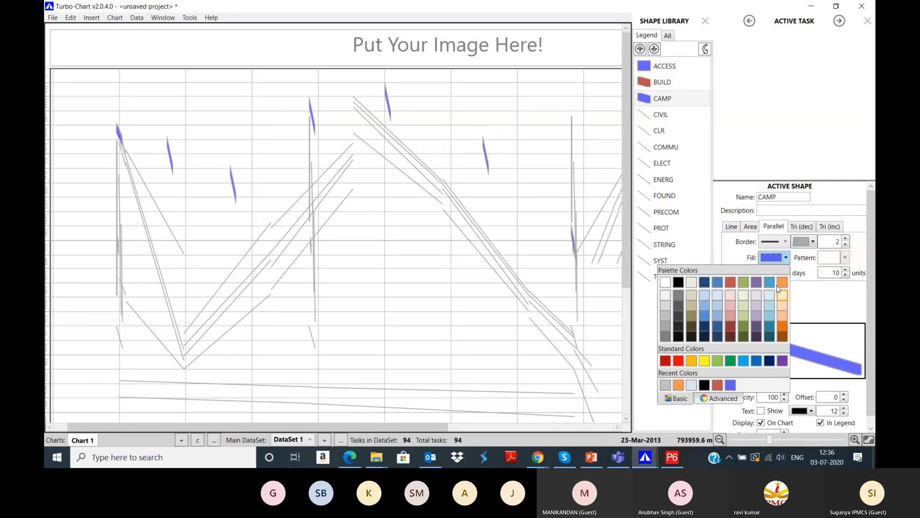
click(756, 281)
Step: Draw CIVIL tasks as red Area shapes
click(666, 117)
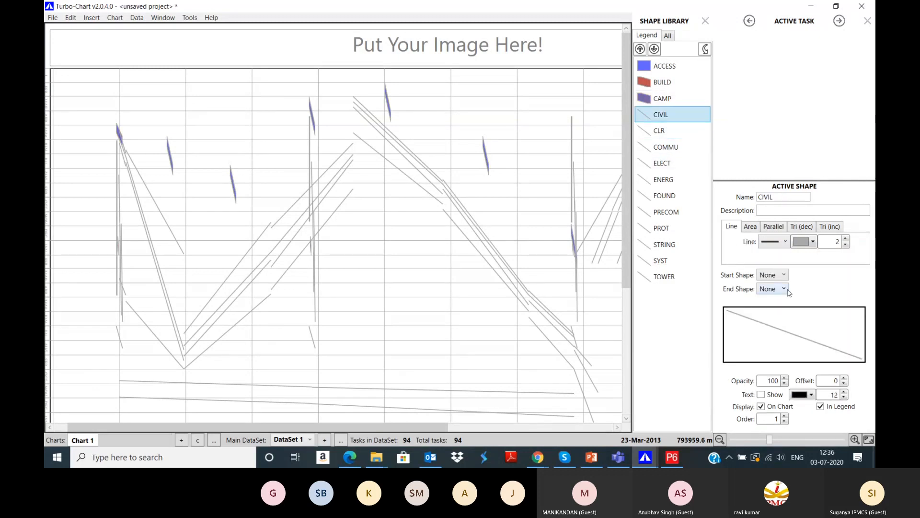
click(773, 232)
click(750, 227)
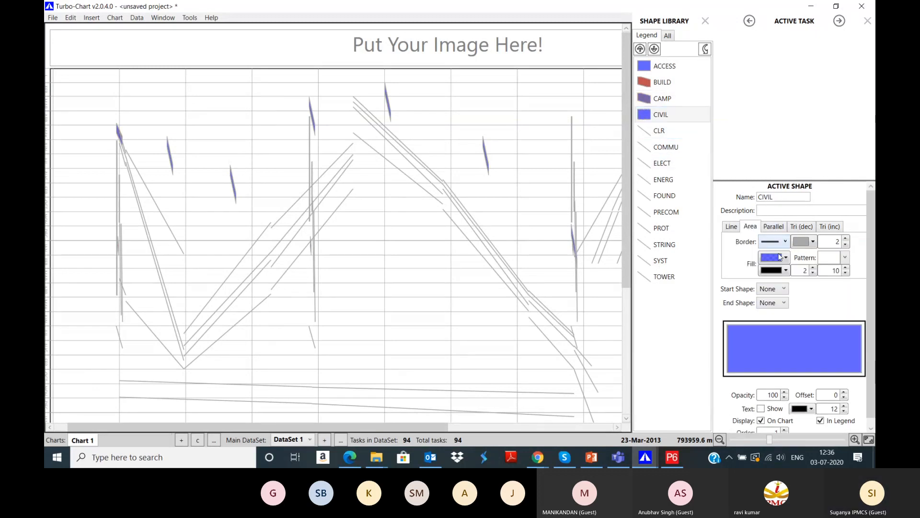
click(784, 258)
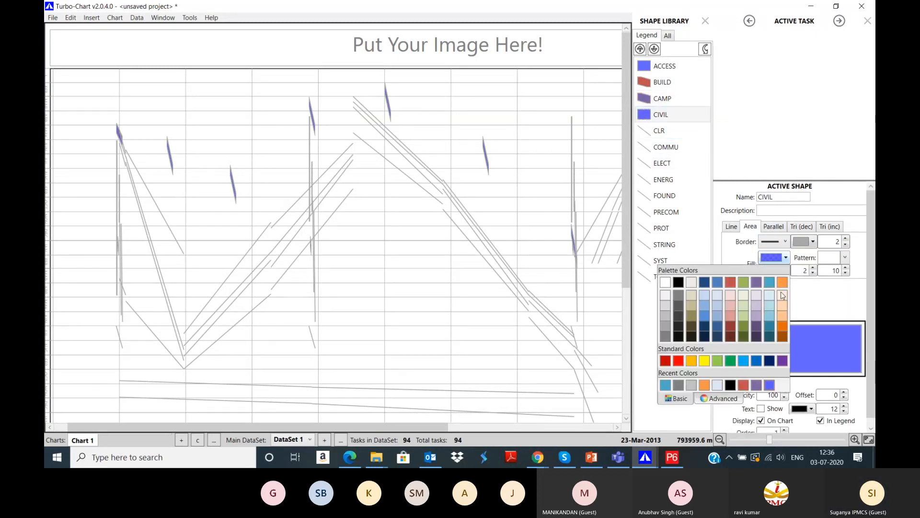
click(678, 362)
Step: Select the CLR shape and pan along the chart to review the restyled tasks
click(661, 131)
scroll(571, 311, down, 4)
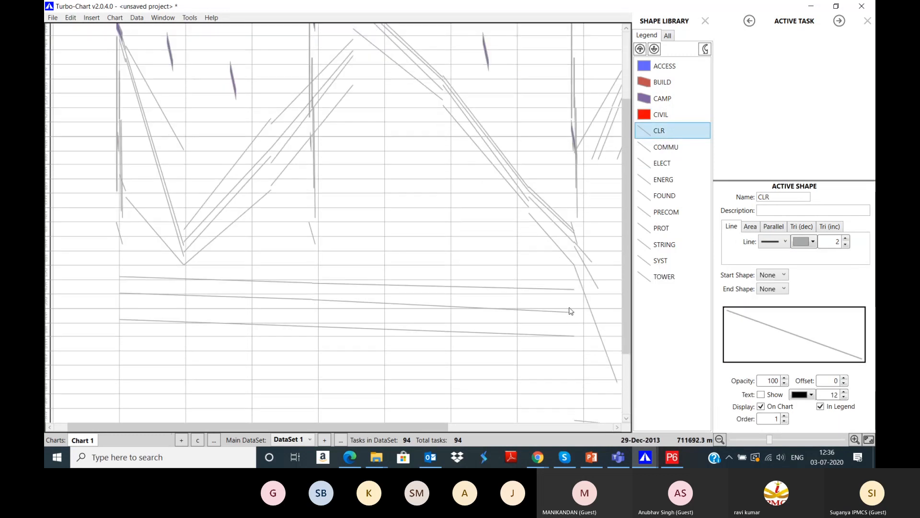
scroll(570, 311, down, 3)
drag(394, 429, 552, 429)
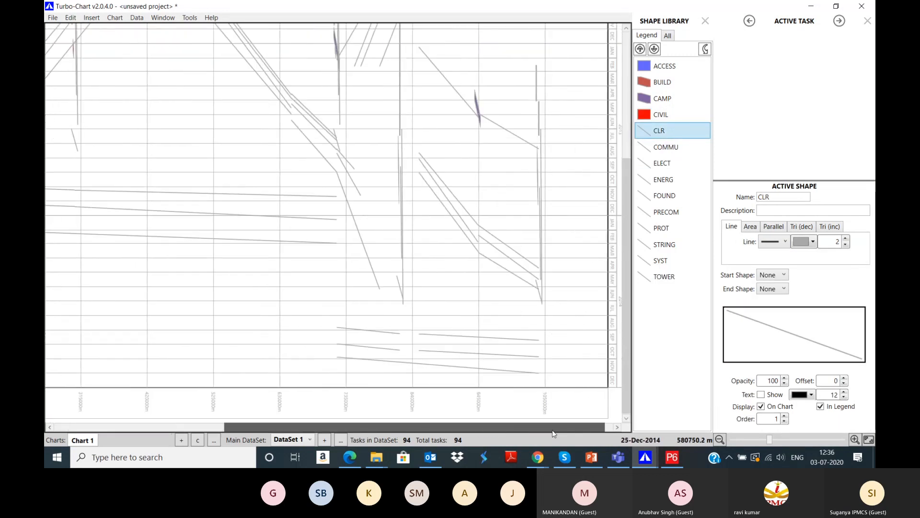
scroll(335, 221, up, 5)
drag(390, 423, 222, 407)
Step: Draw COMMU tasks as parallel bands and CLR tasks as light blue filled areas
click(678, 149)
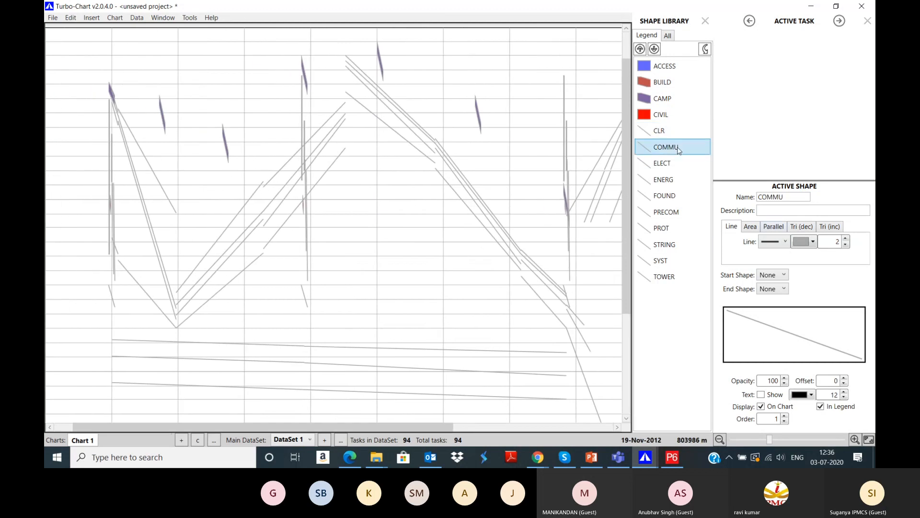
click(775, 227)
click(659, 130)
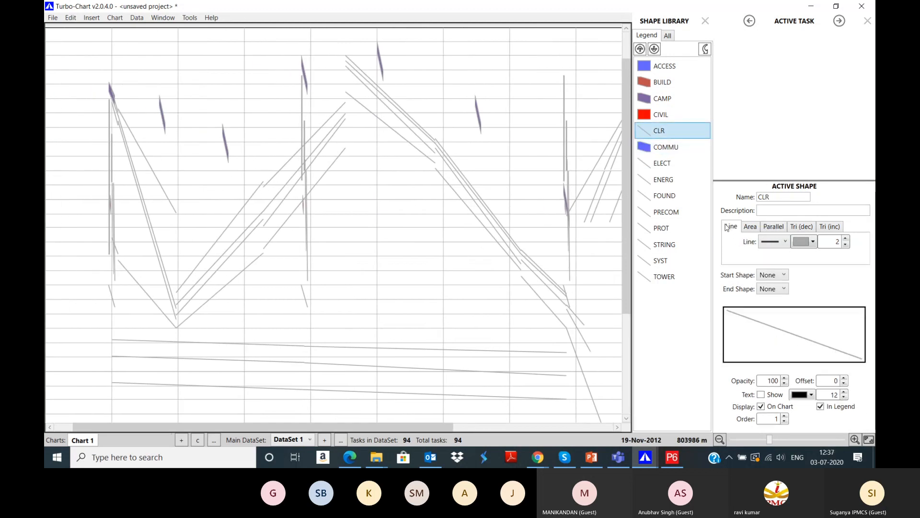
click(749, 227)
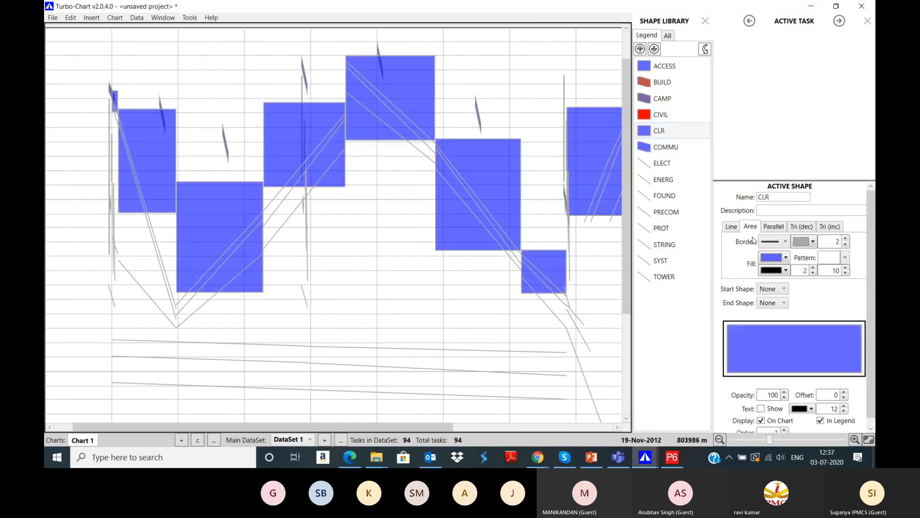
click(772, 259)
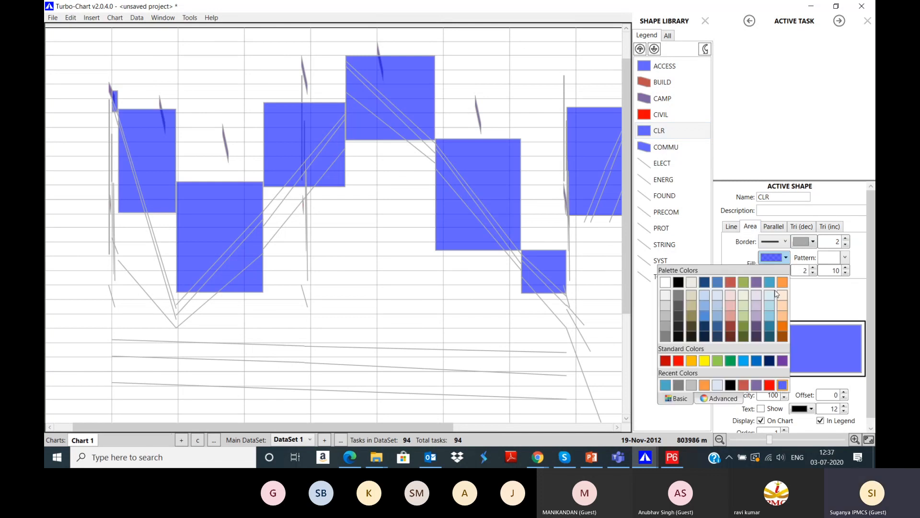
click(716, 300)
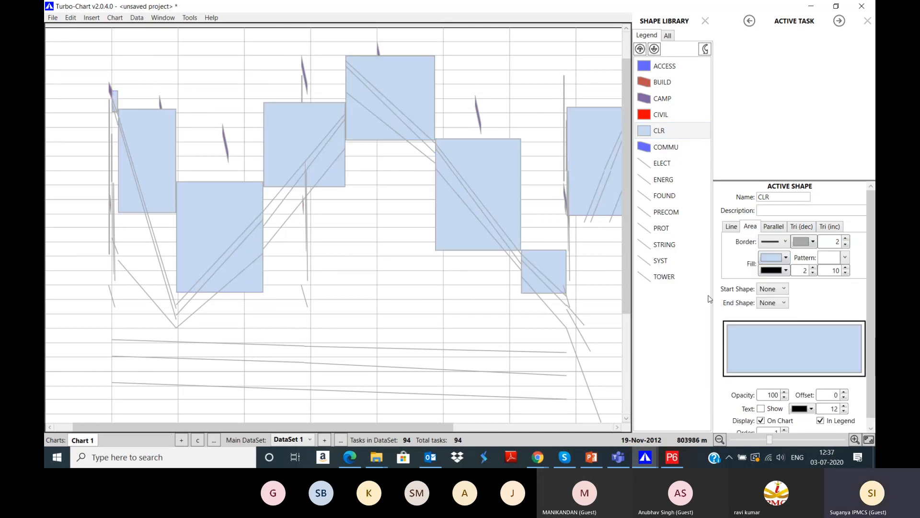
Step: Draw ELECT tasks as parallel bands and ENERG tasks as decreasing triangles
click(681, 164)
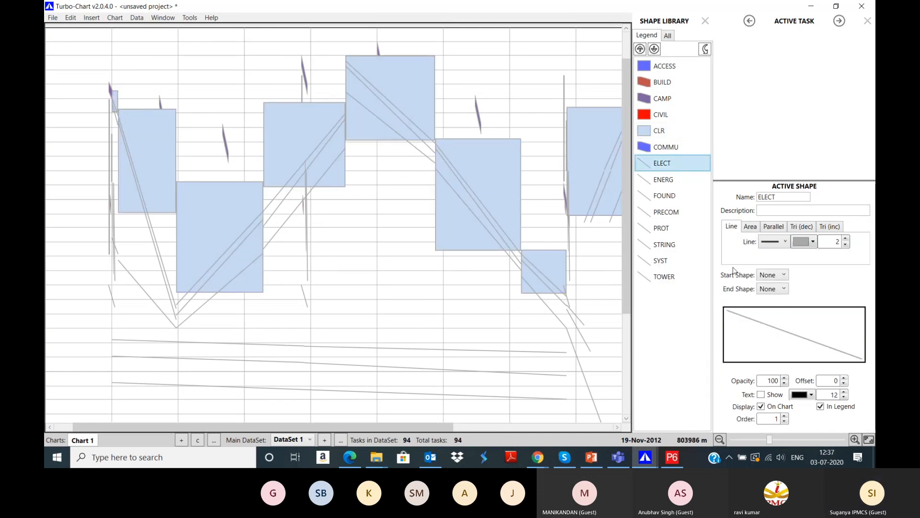
click(751, 229)
click(778, 230)
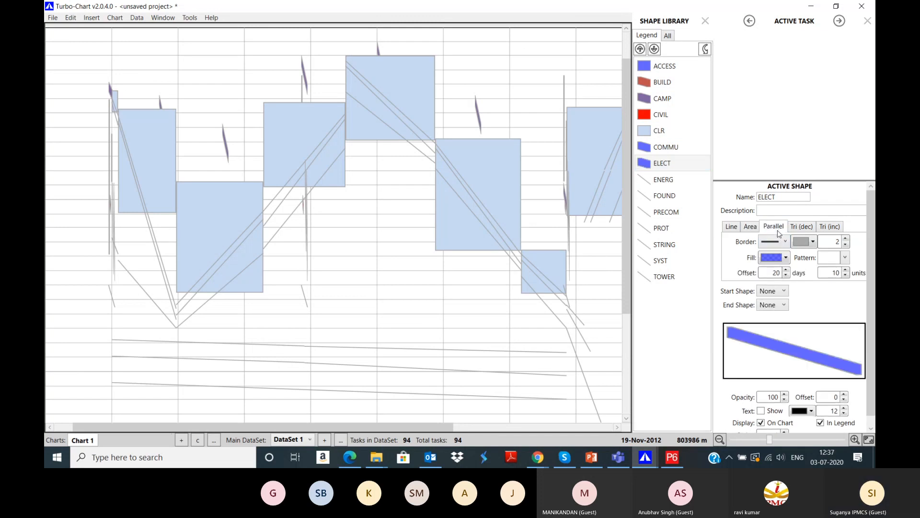
click(673, 178)
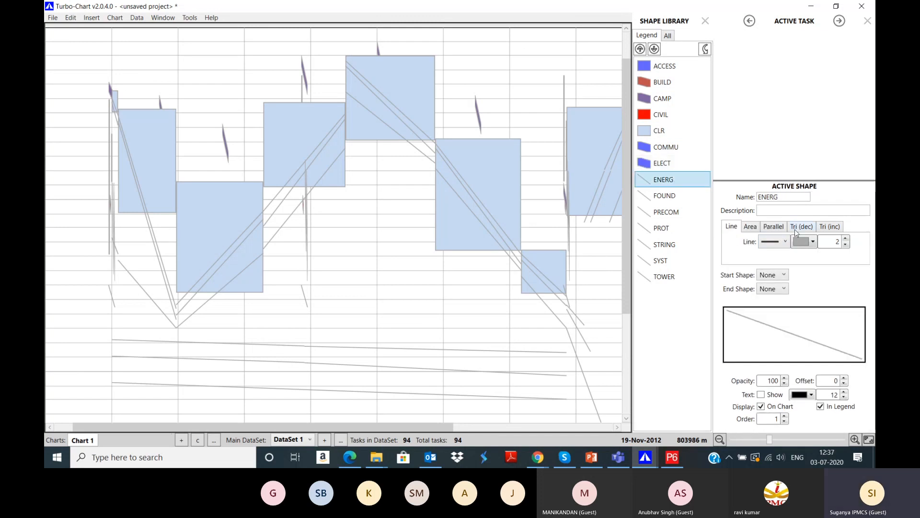
click(794, 229)
Step: Make FOUND tasks orange-filled increasing triangles
click(685, 201)
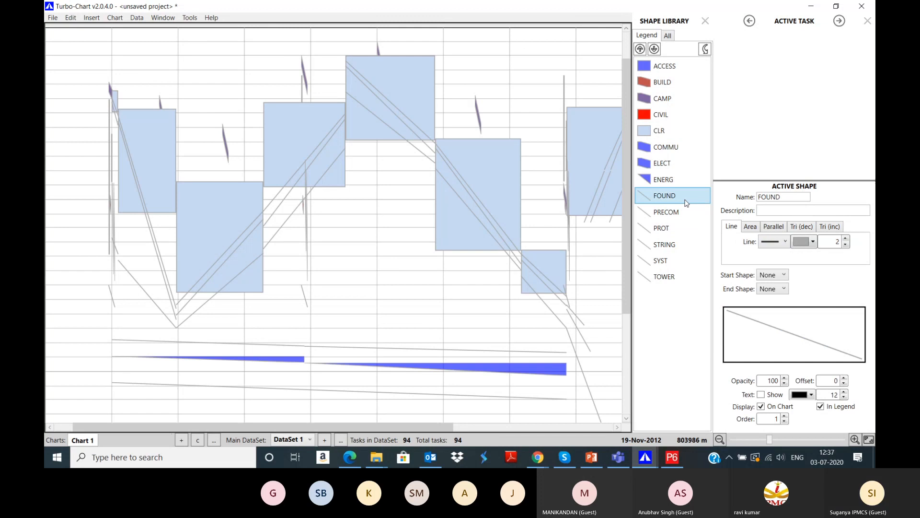
click(835, 230)
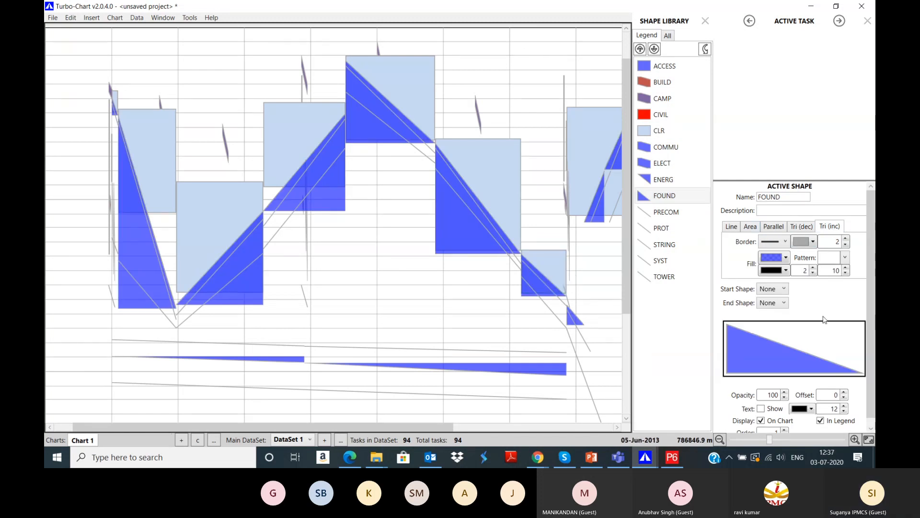
click(772, 261)
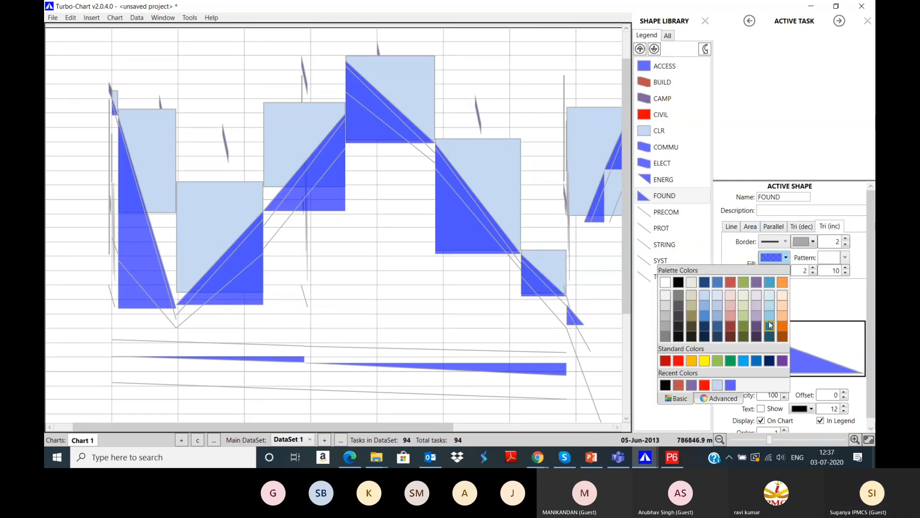
click(768, 316)
click(786, 258)
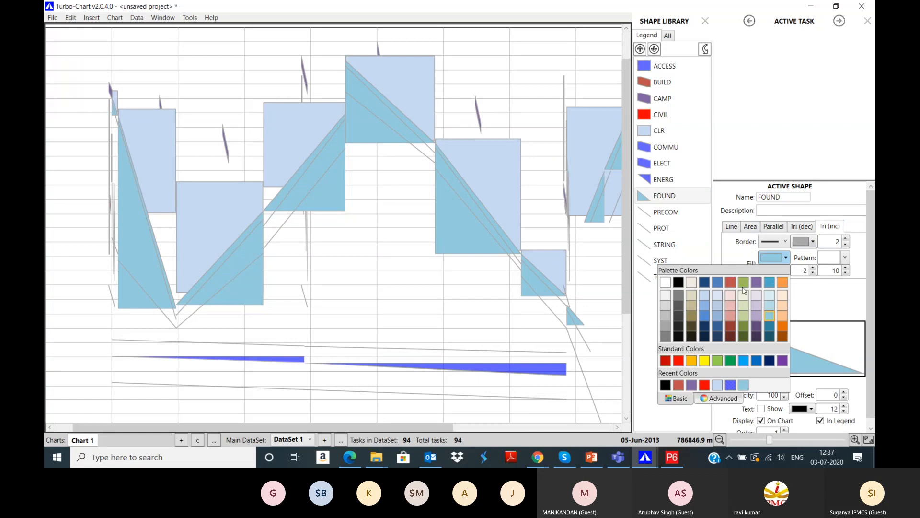
click(693, 361)
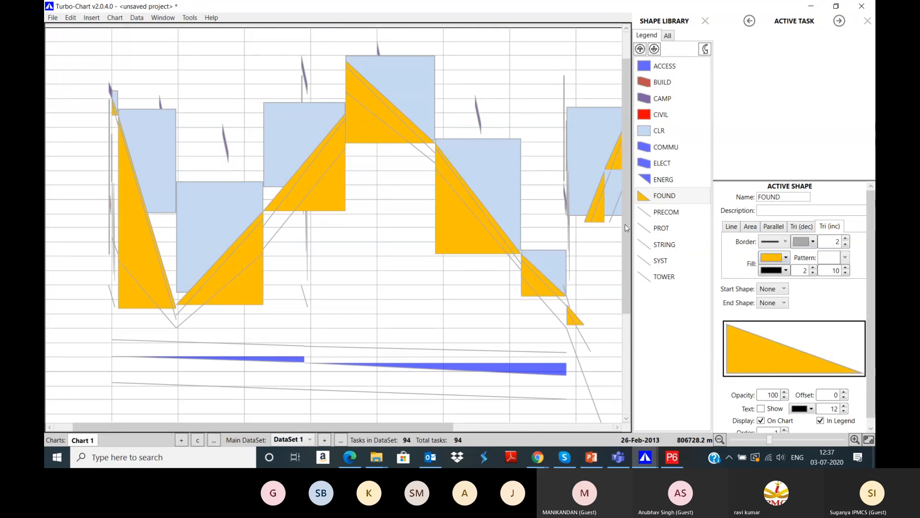
Step: Make PRECOM tasks bright red decreasing triangles and draw PROT tasks as parallel bands
click(666, 212)
click(802, 226)
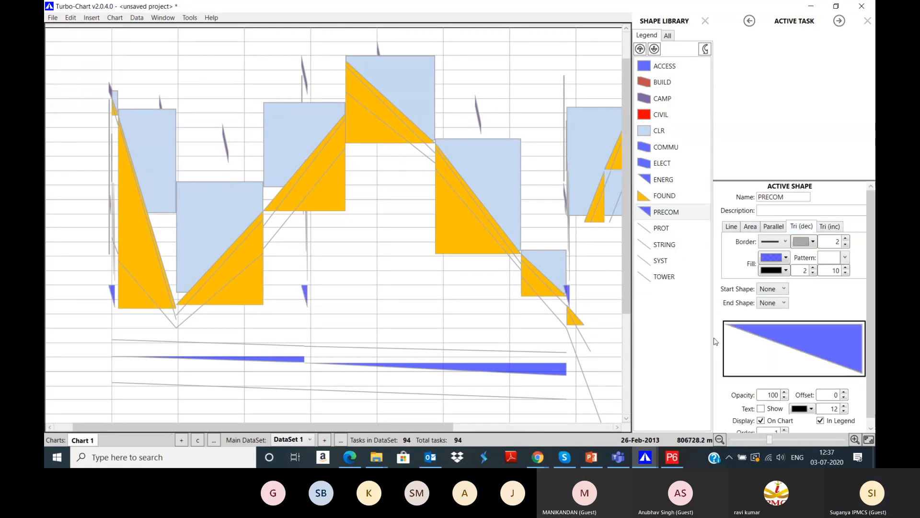
click(773, 259)
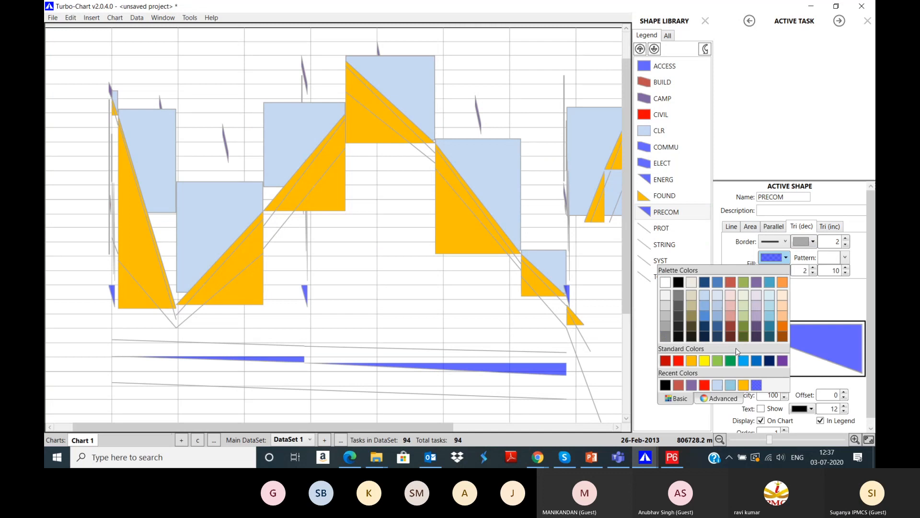
click(731, 315)
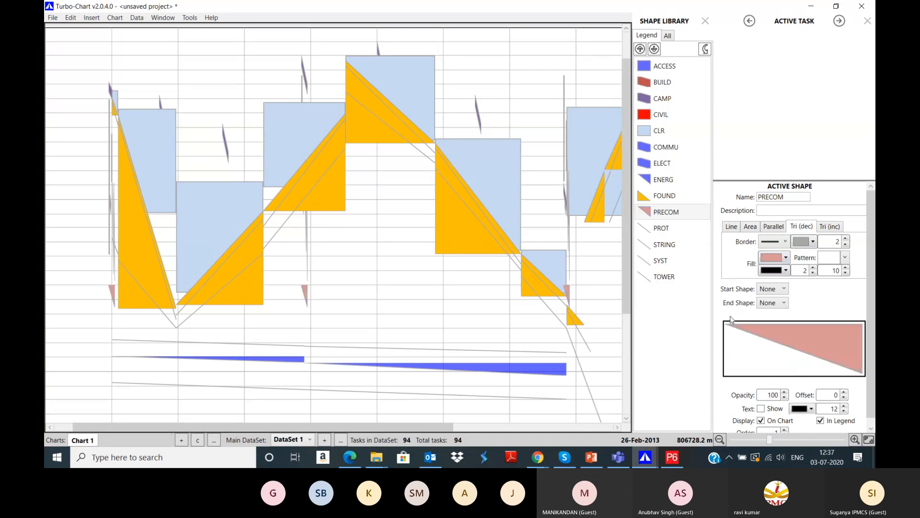
click(771, 259)
click(678, 360)
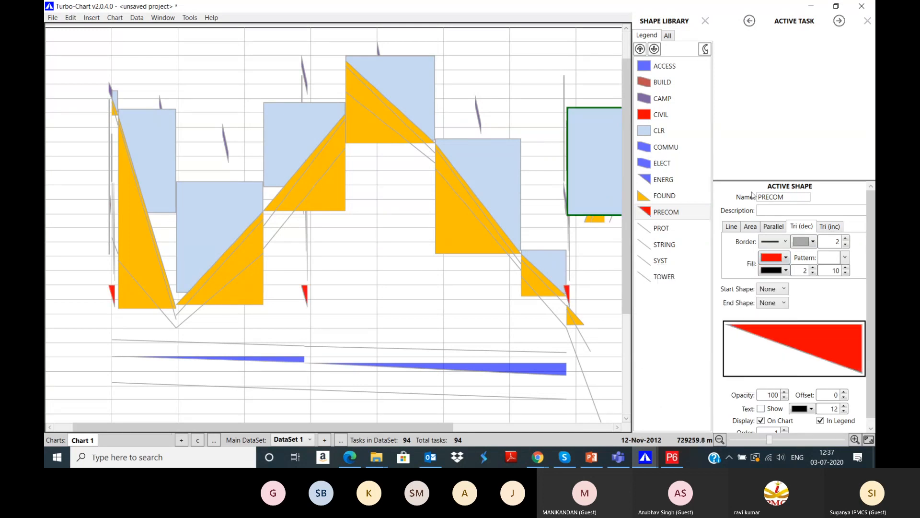
click(682, 229)
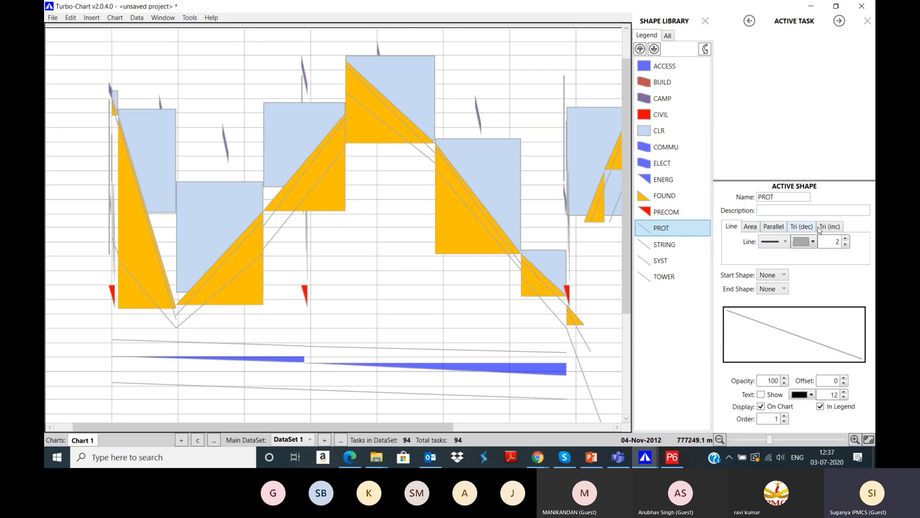
click(781, 229)
Step: Draw STRING tasks as purple lines with line width 5
click(670, 243)
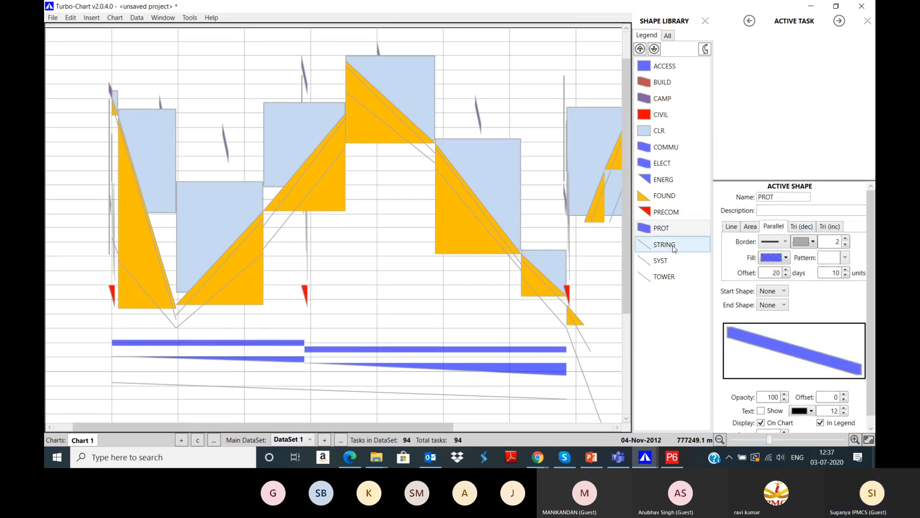
click(751, 227)
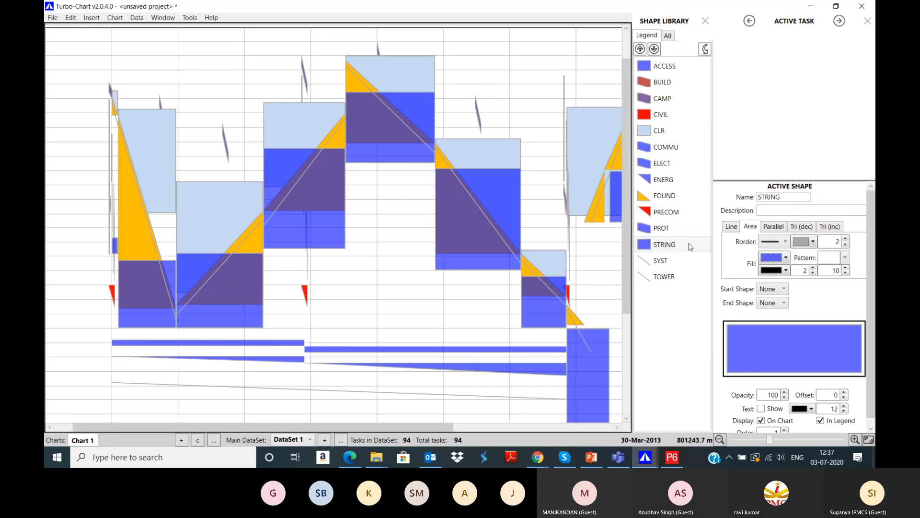
click(731, 227)
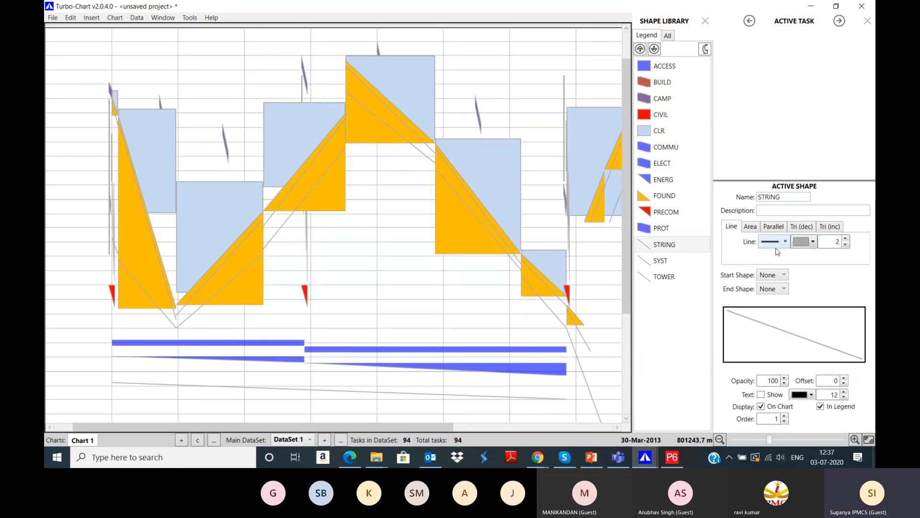
double_click(838, 242)
text(5)
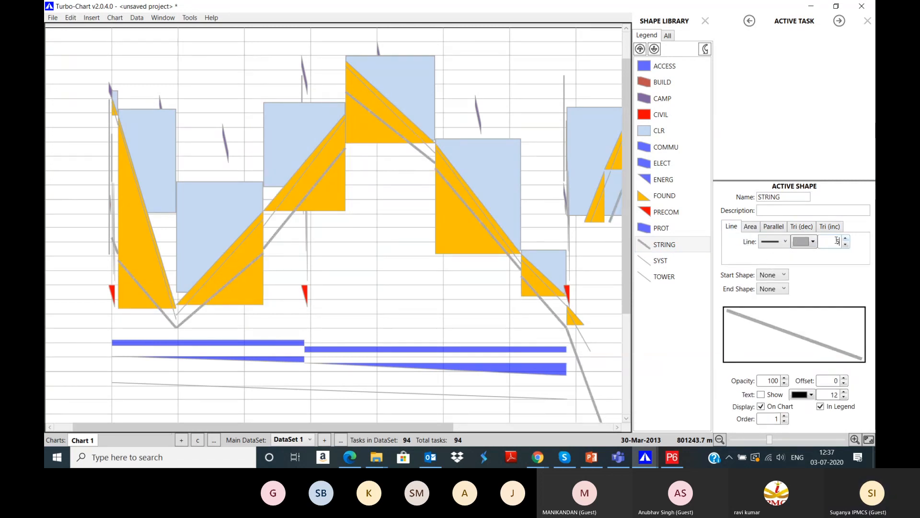
click(798, 242)
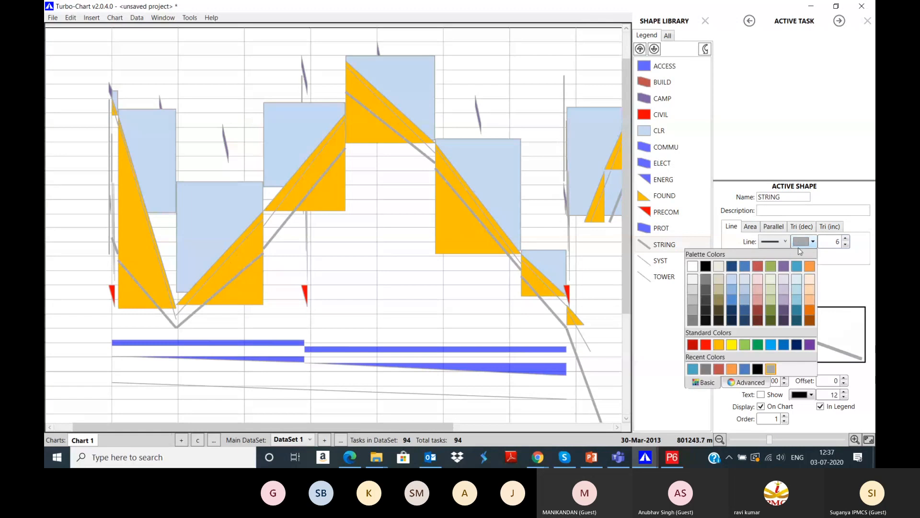
click(731, 272)
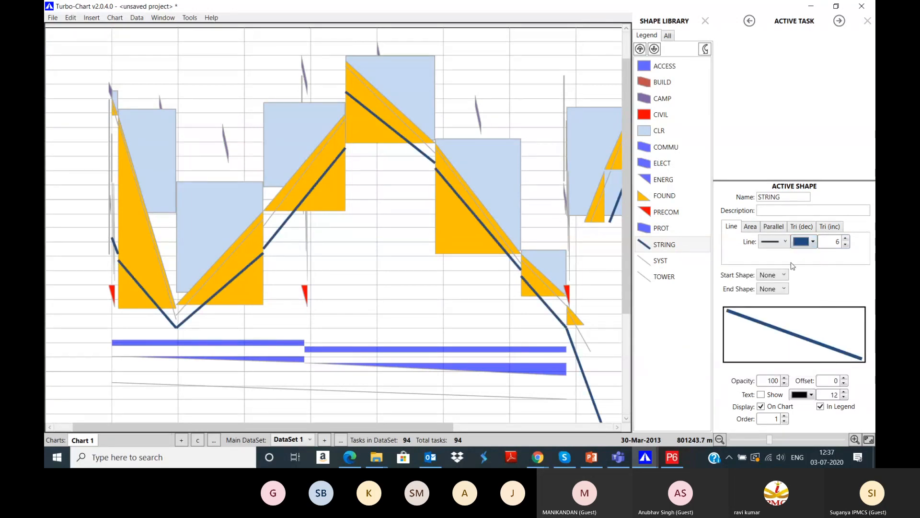
click(807, 243)
click(805, 337)
Step: Fill SYST triangles brick red and draw TOWER tasks as green parallel bands
click(689, 261)
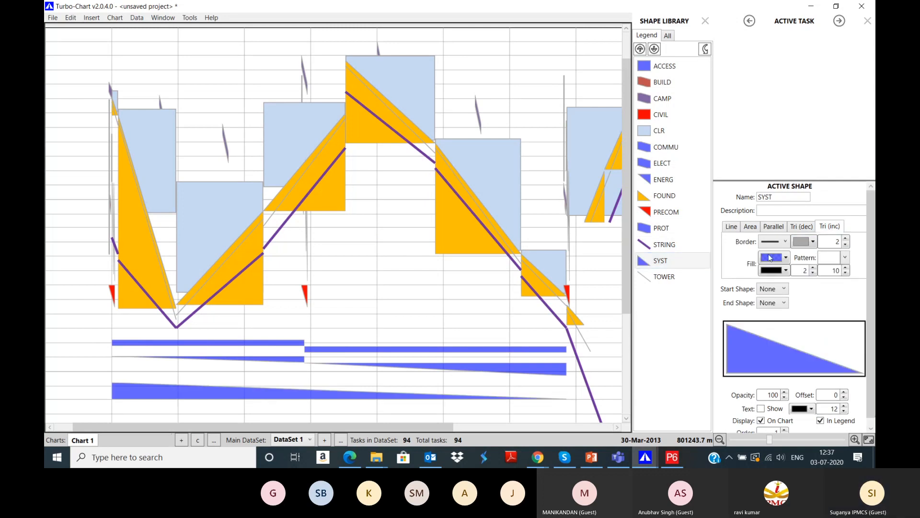
click(786, 258)
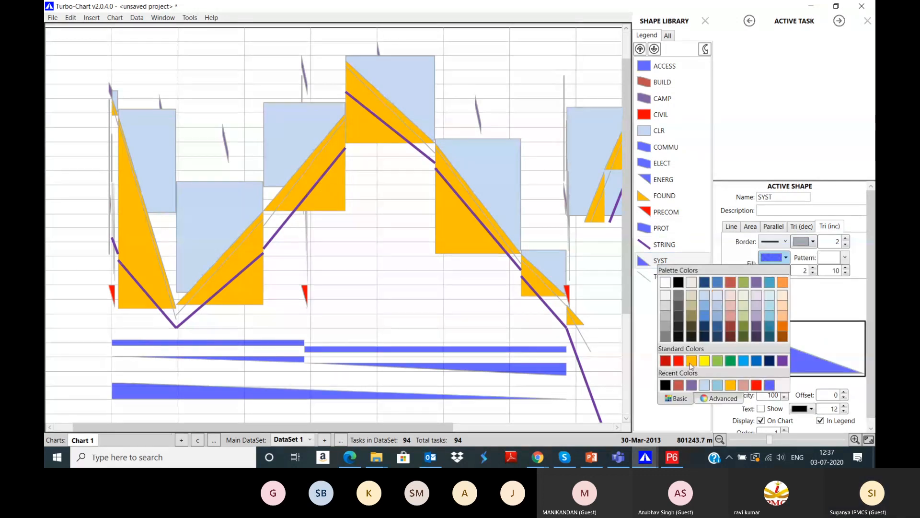
click(680, 386)
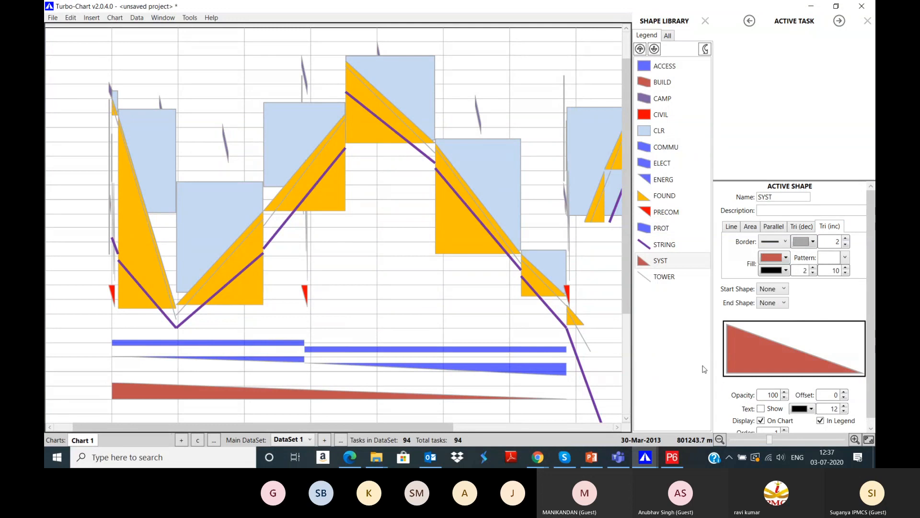
click(681, 278)
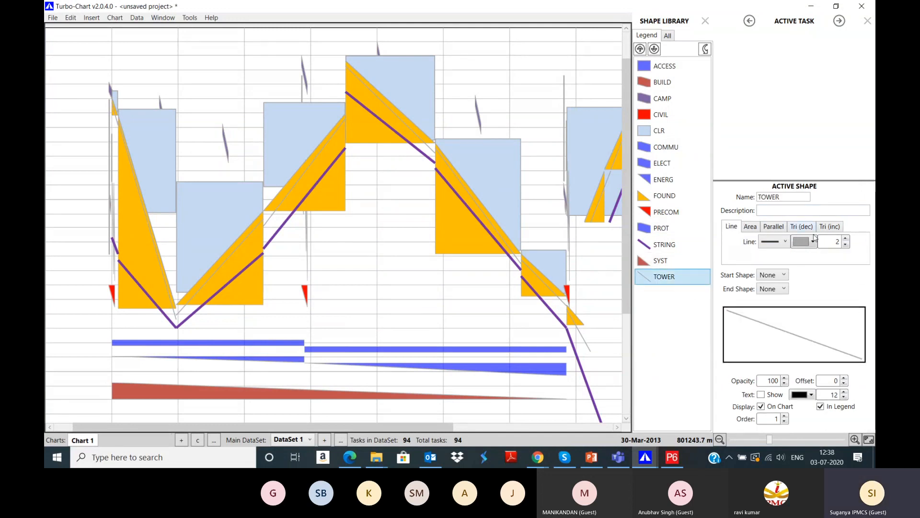
click(773, 228)
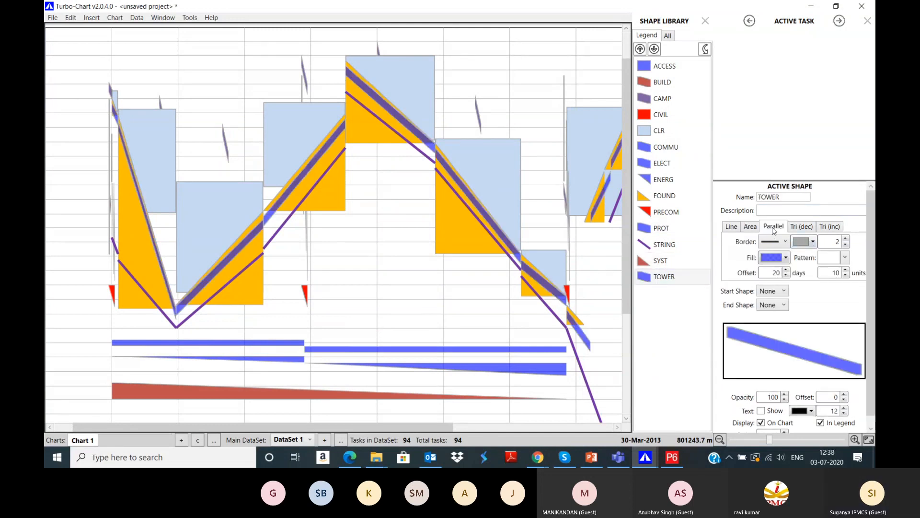
click(780, 259)
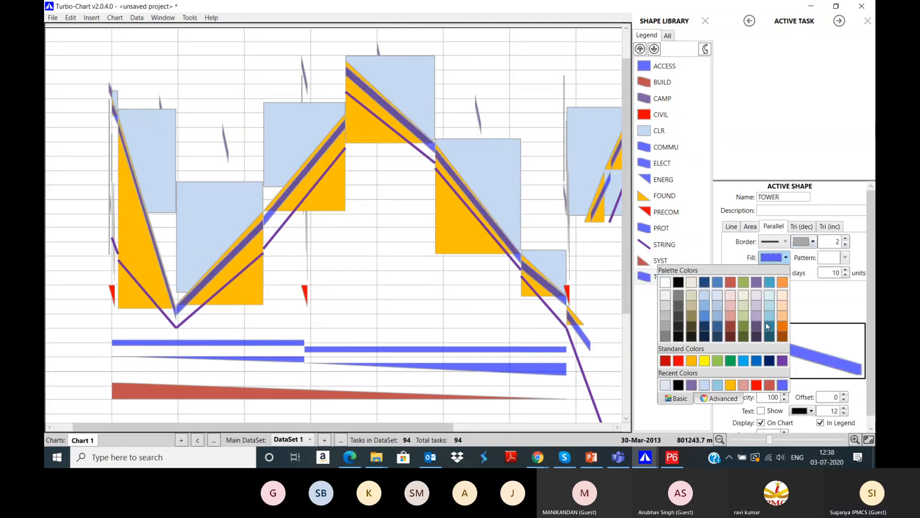
click(743, 282)
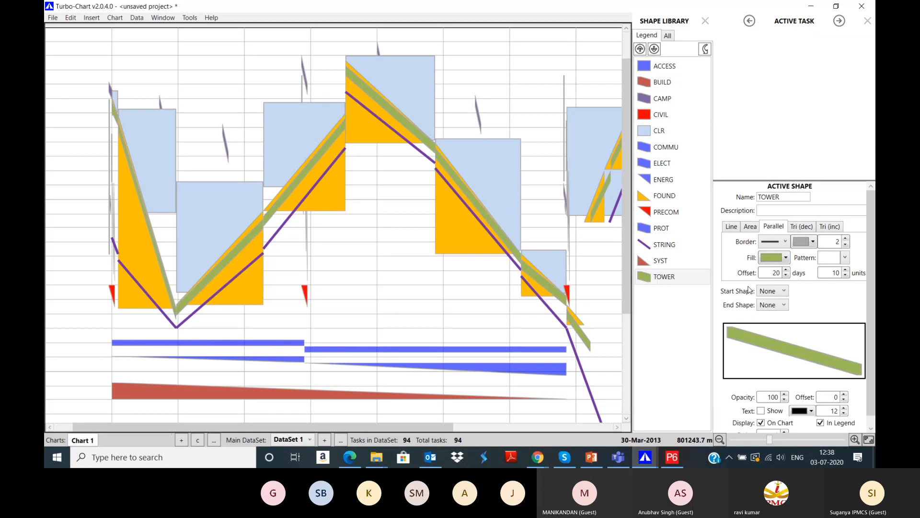
scroll(348, 241, down, 3)
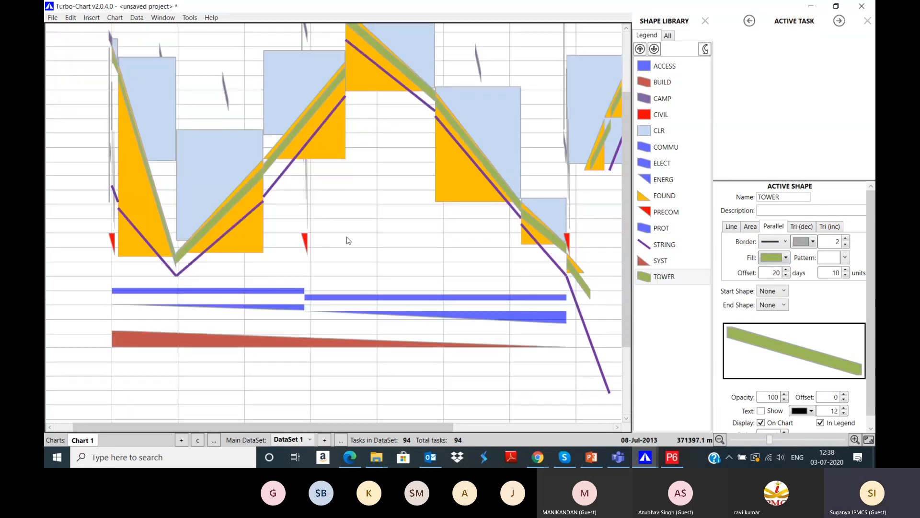
scroll(349, 241, up, 5)
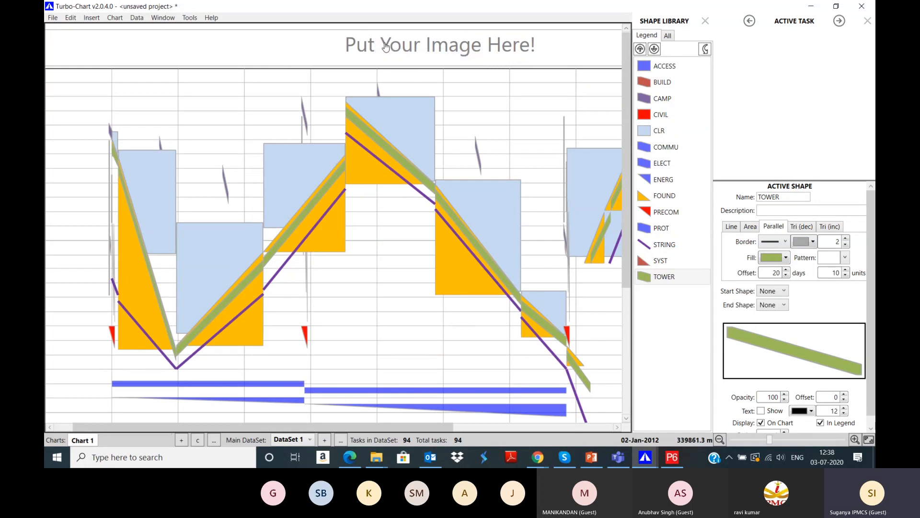
Step: Load TCCCCCC.png as the chart header image
double_click(422, 37)
scroll(225, 191, down, 3)
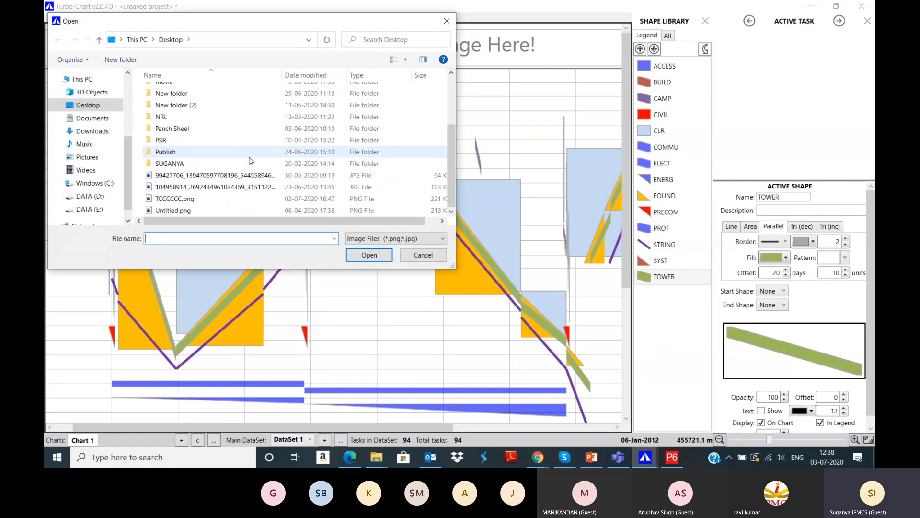
click(182, 198)
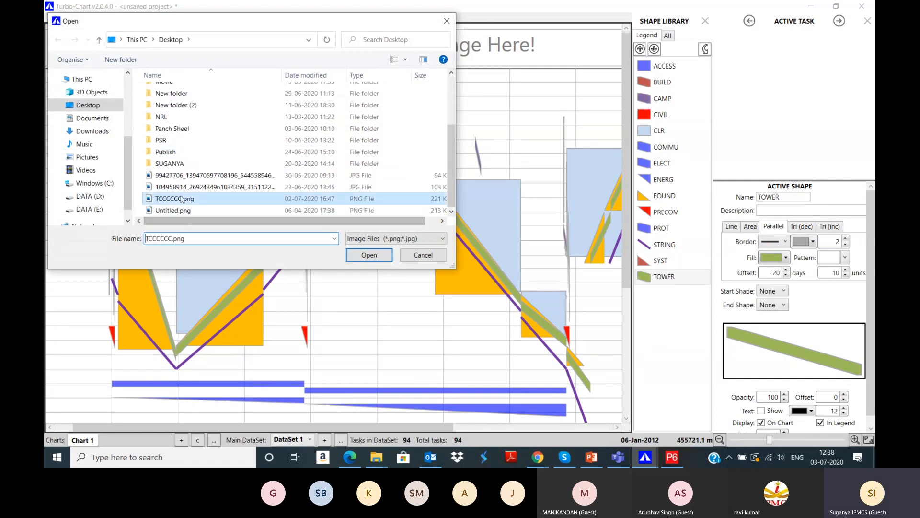
click(369, 256)
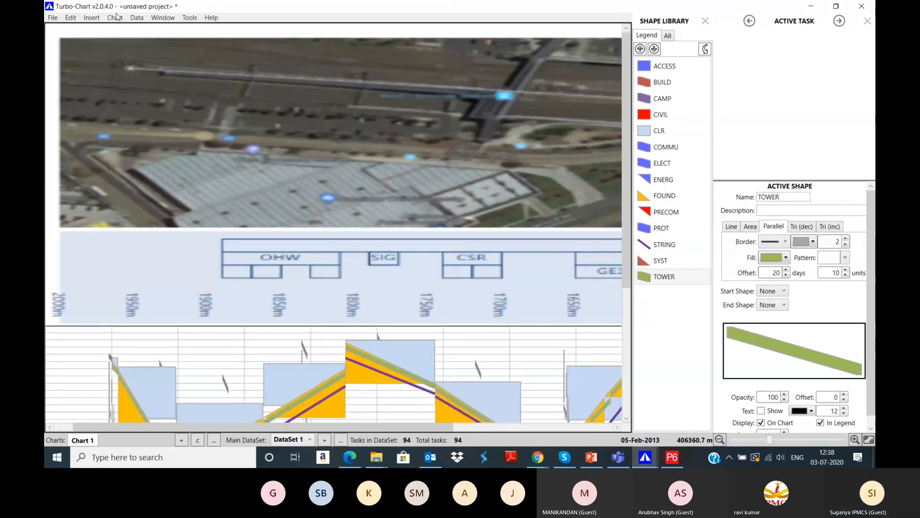
Step: Switch the chart to a vertical layout in the chart options
click(118, 17)
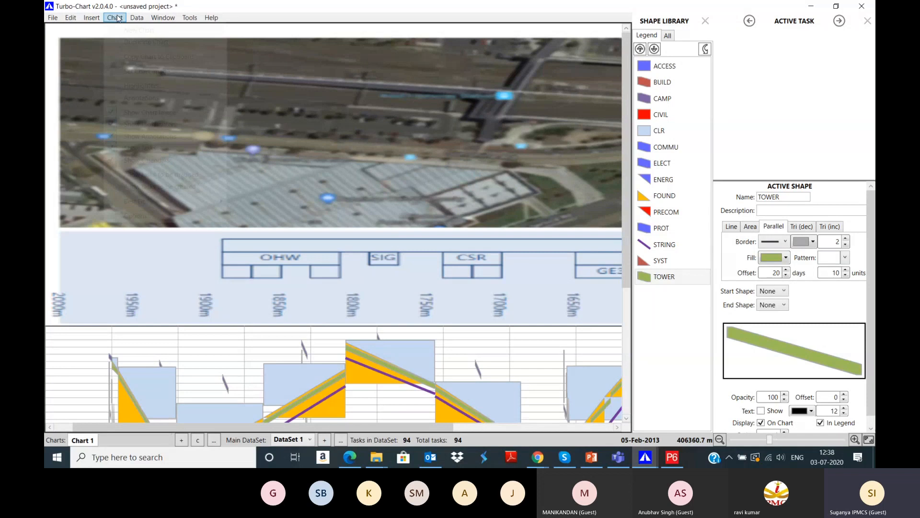
click(140, 217)
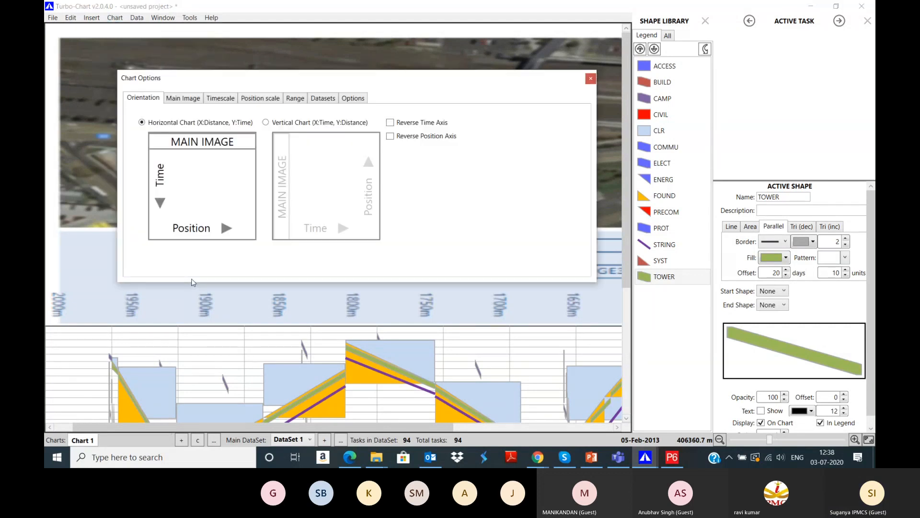
click(289, 124)
click(591, 78)
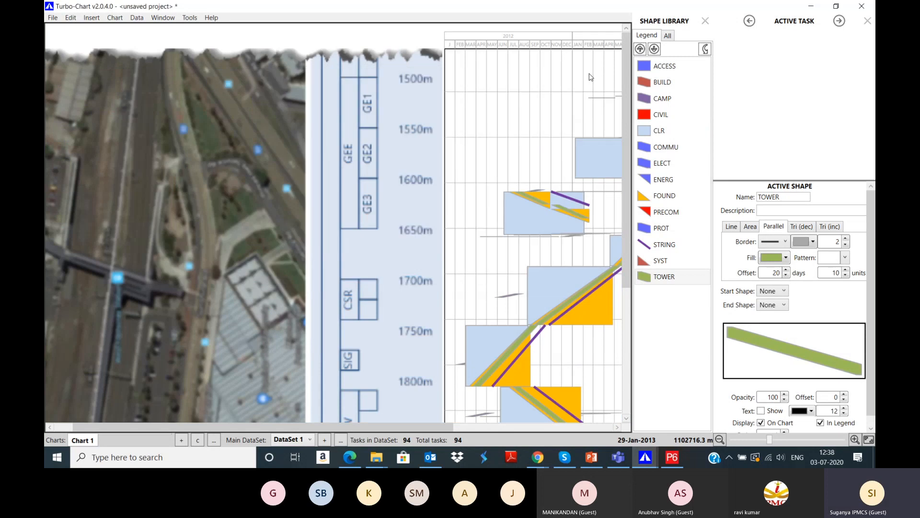
Step: Zoom out five steps to the full chart page, then back in two steps
click(720, 440)
click(720, 440)
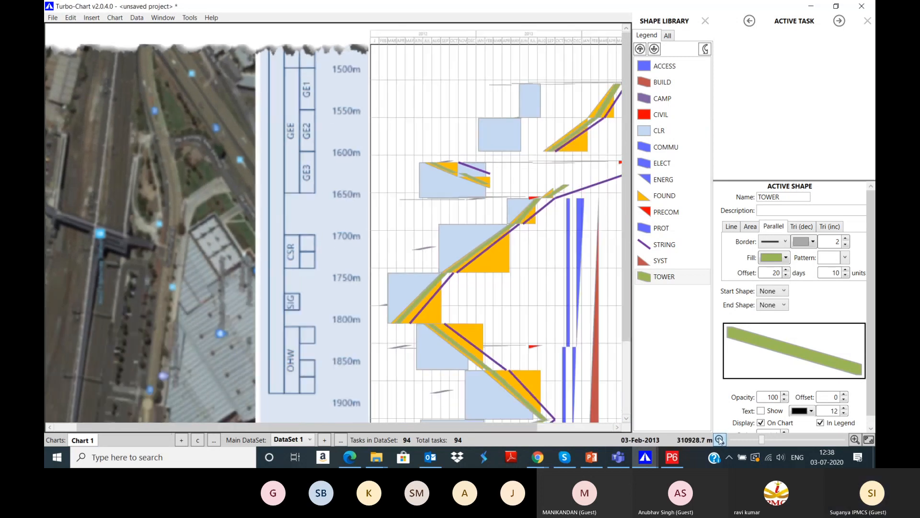
click(720, 440)
click(720, 439)
click(720, 440)
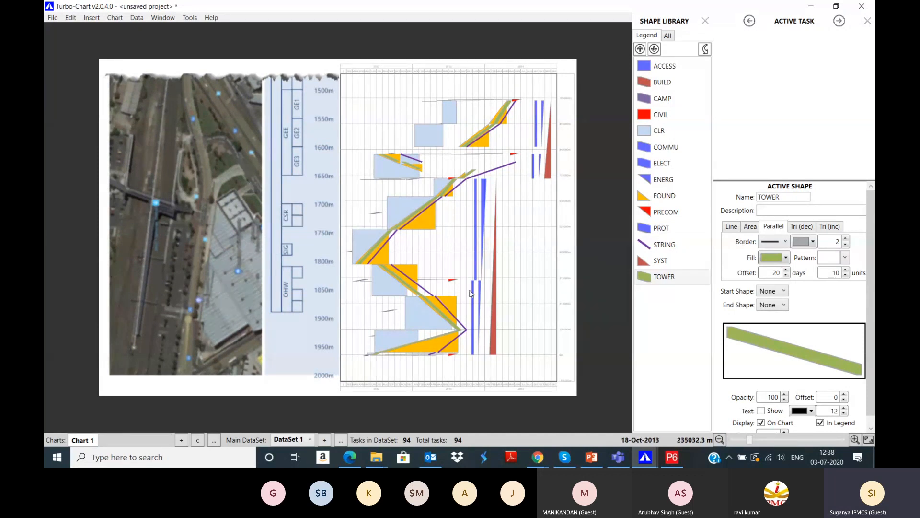
click(855, 440)
click(855, 439)
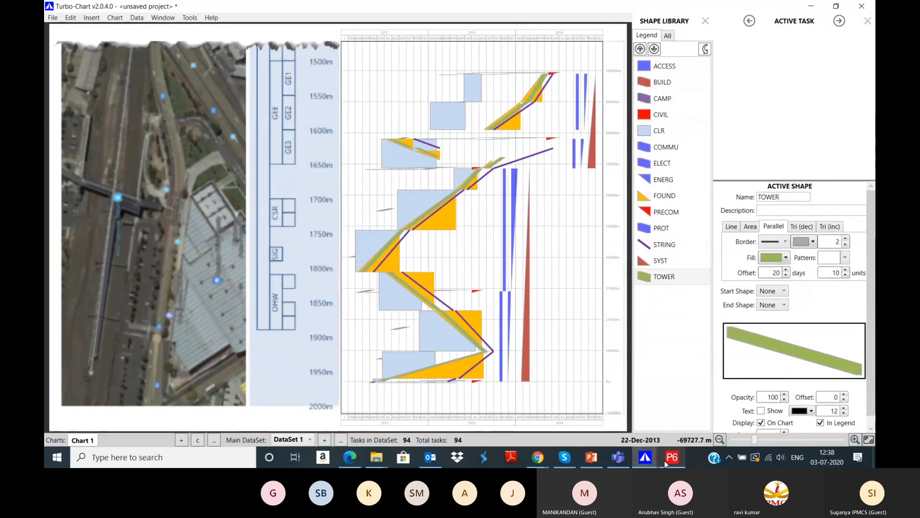
mouse_move(597, 466)
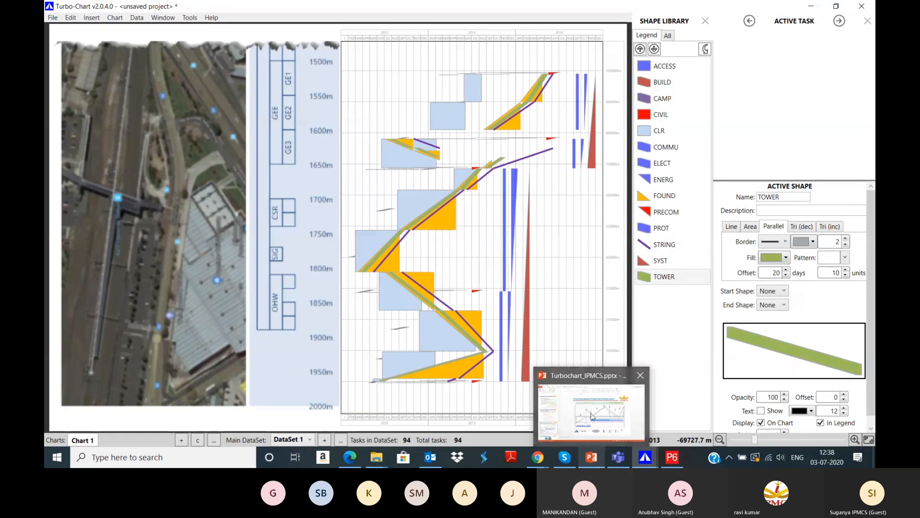
click(592, 416)
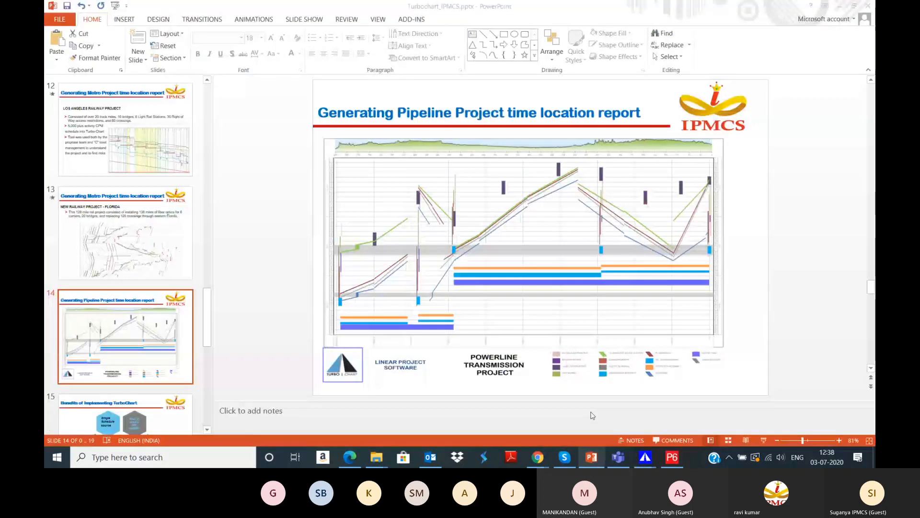
click(600, 457)
mouse_move(400, 163)
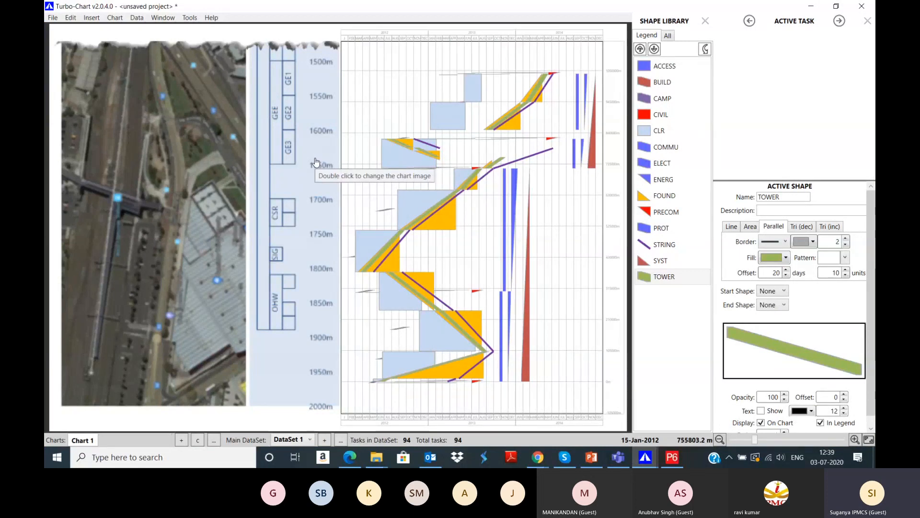
Step: Return to Turbo-Chart and start a new chart, discarding the old one without saving
click(383, 464)
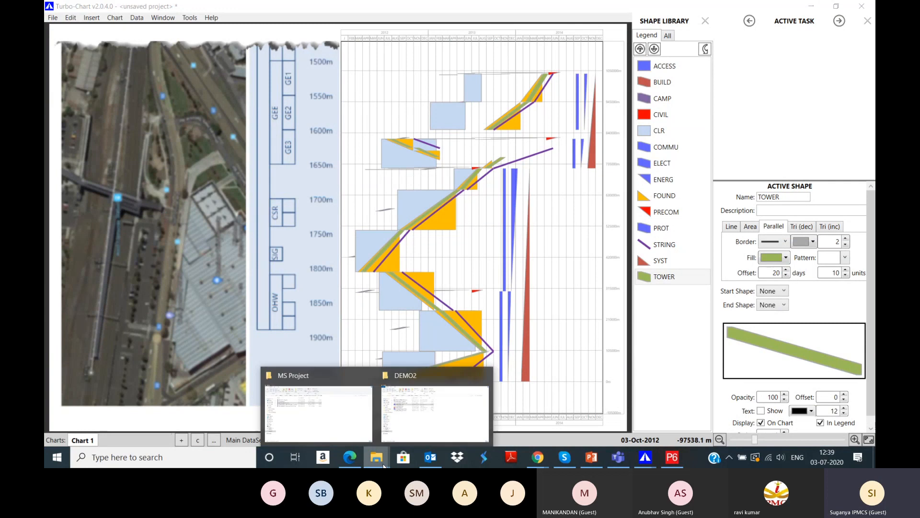
mouse_move(454, 420)
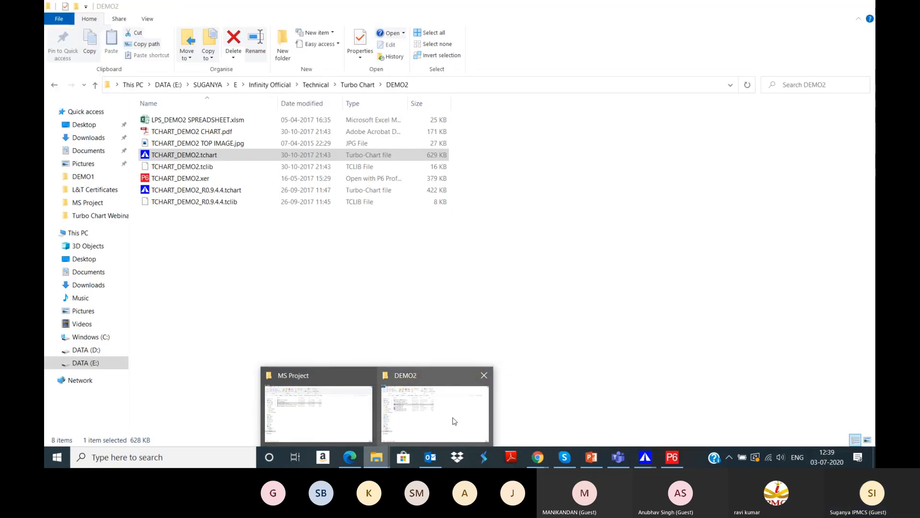
mouse_move(649, 463)
click(588, 383)
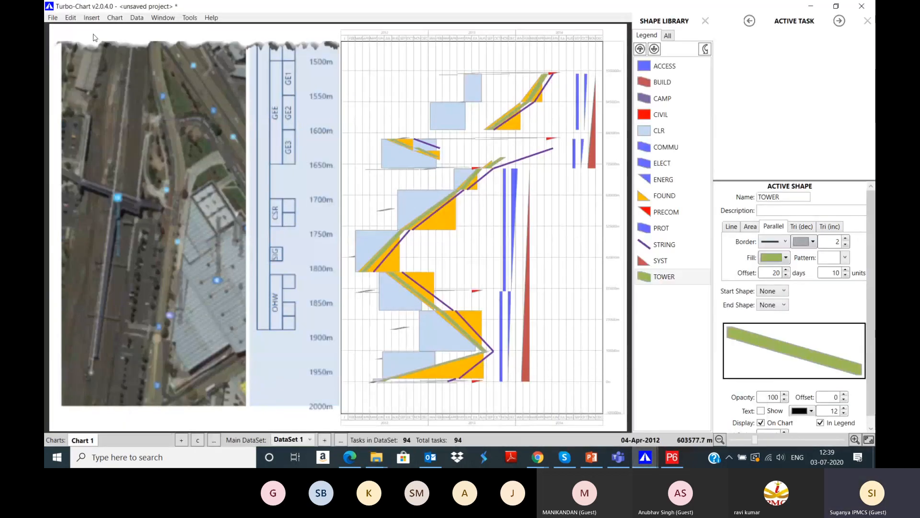
click(53, 17)
click(61, 32)
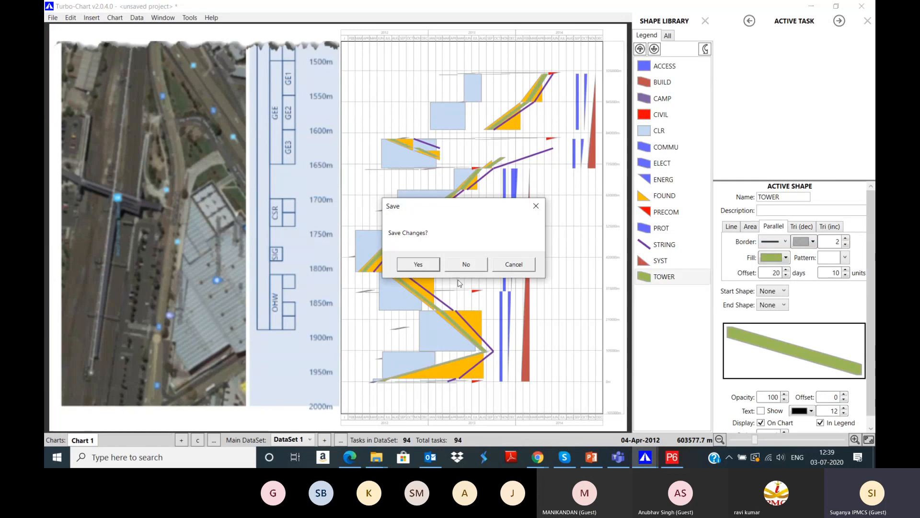
click(460, 271)
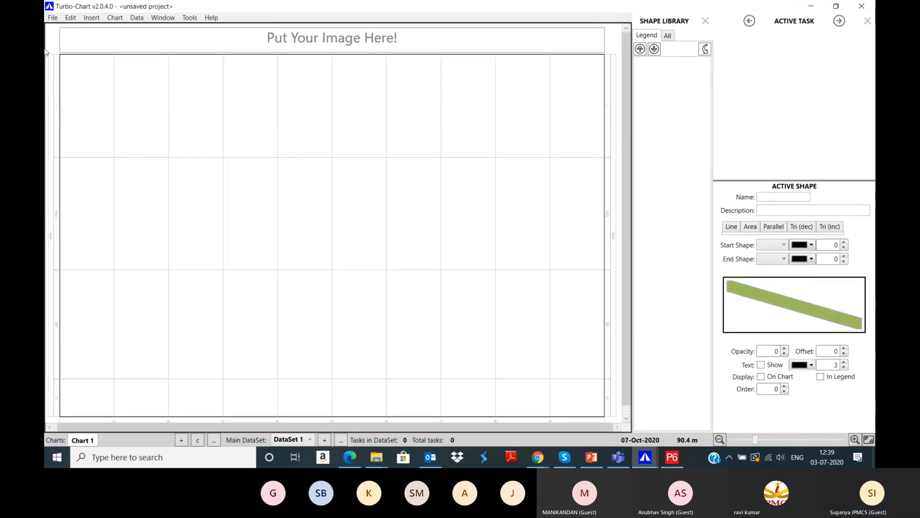
Step: Add the Microsoft Project file TCHART_DEMO1-1_Metro Rail Project B1.mpp from the MS Project folder
click(50, 18)
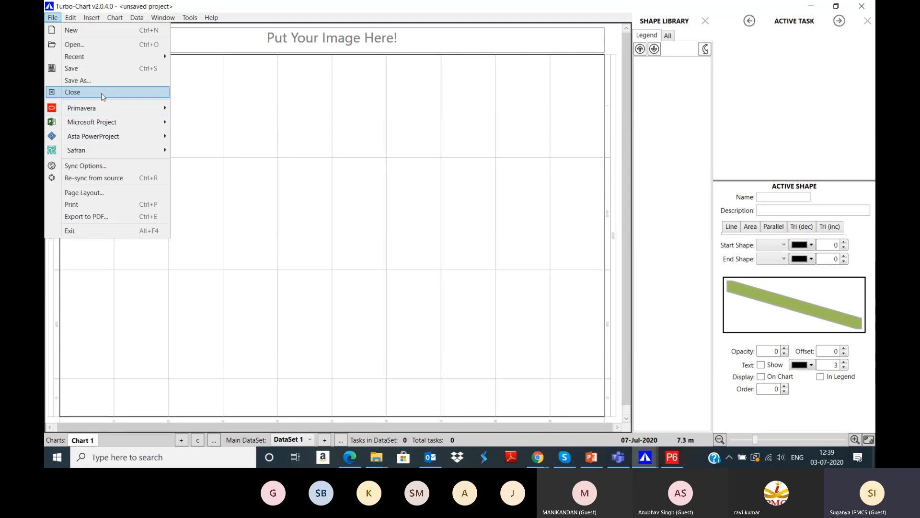
mouse_move(91, 122)
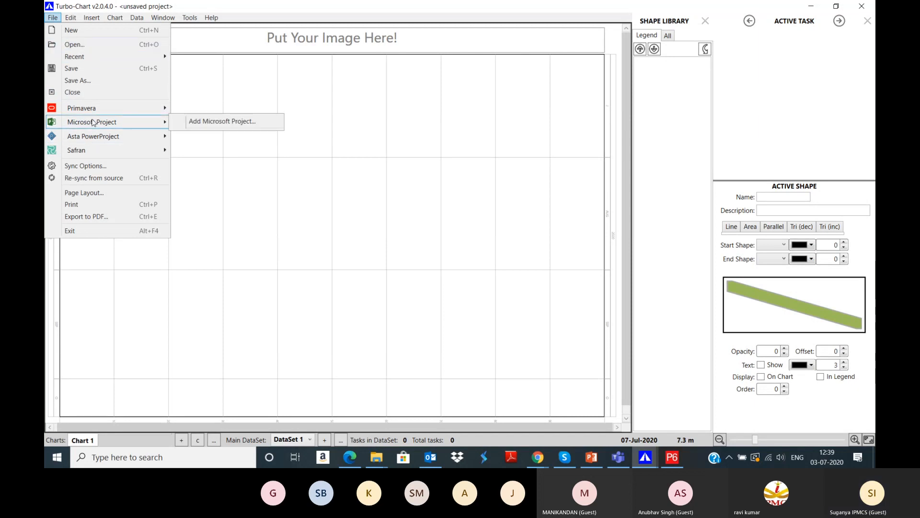
click(201, 122)
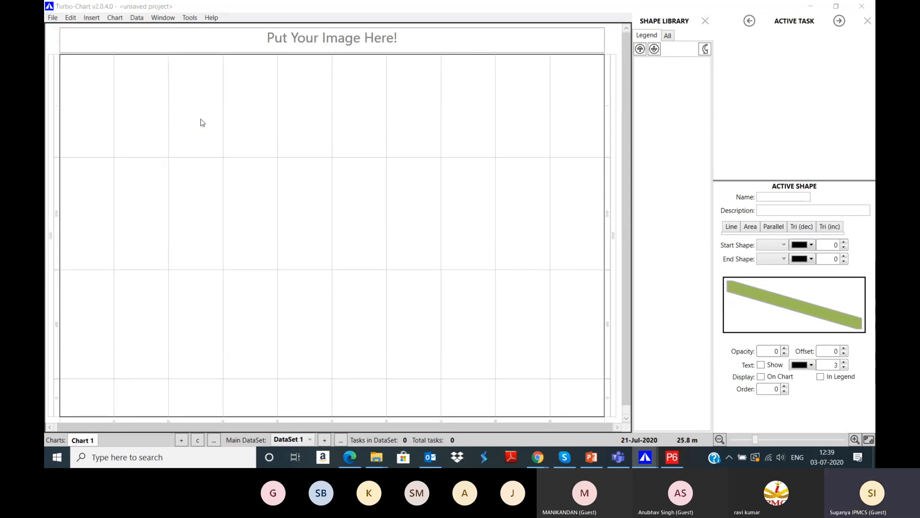
scroll(191, 171, down, 3)
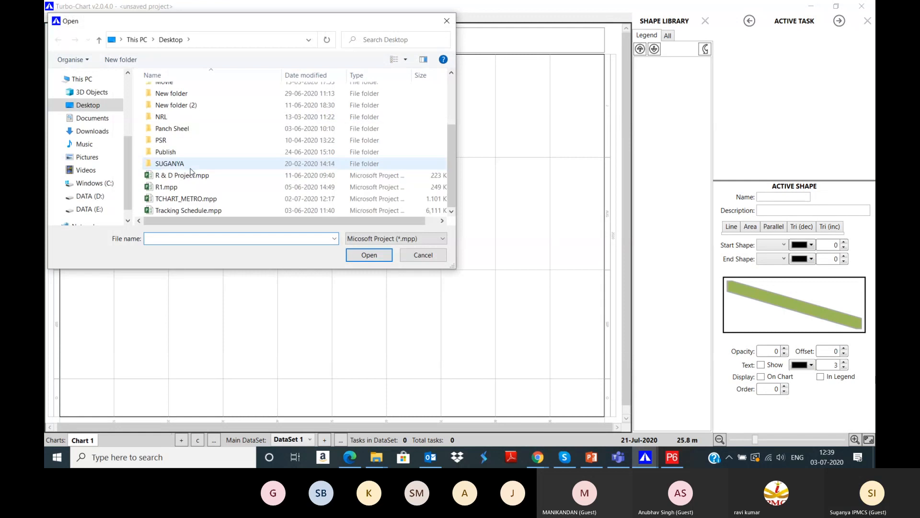
click(90, 209)
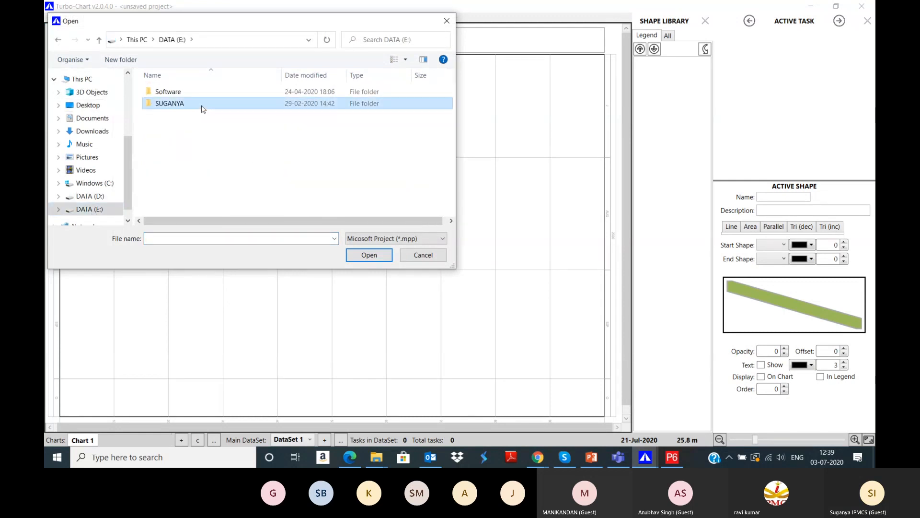
double_click(204, 104)
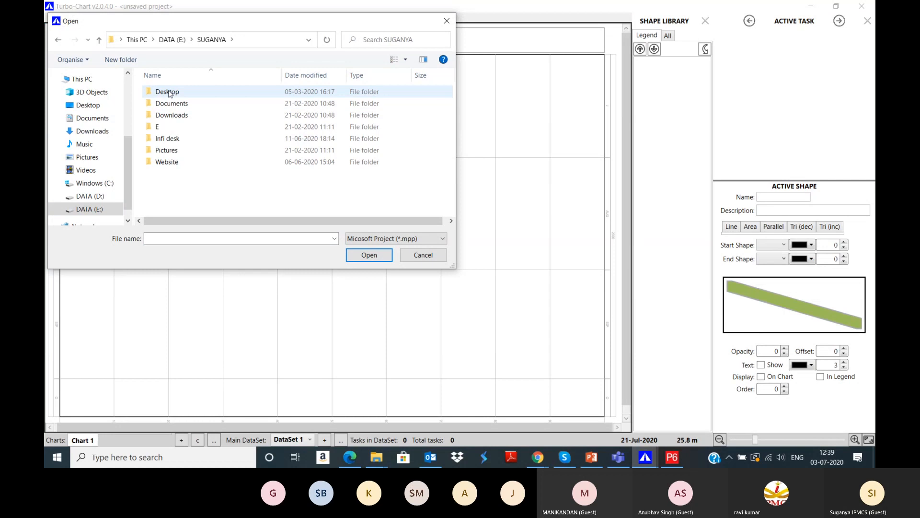
double_click(169, 92)
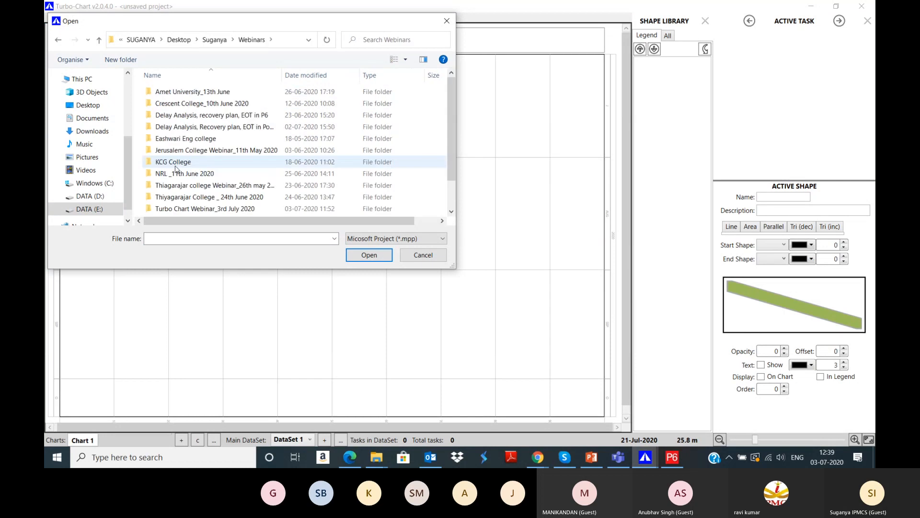
scroll(175, 172, down, 2)
double_click(174, 178)
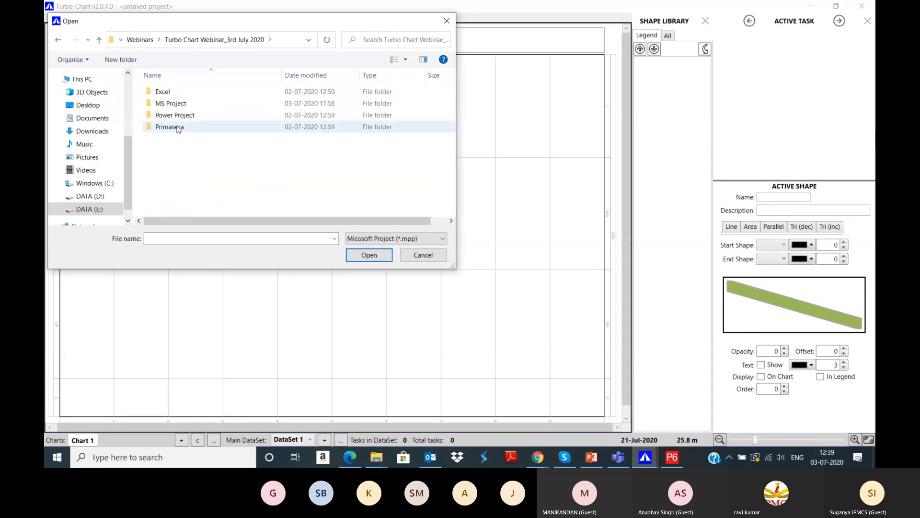
double_click(173, 104)
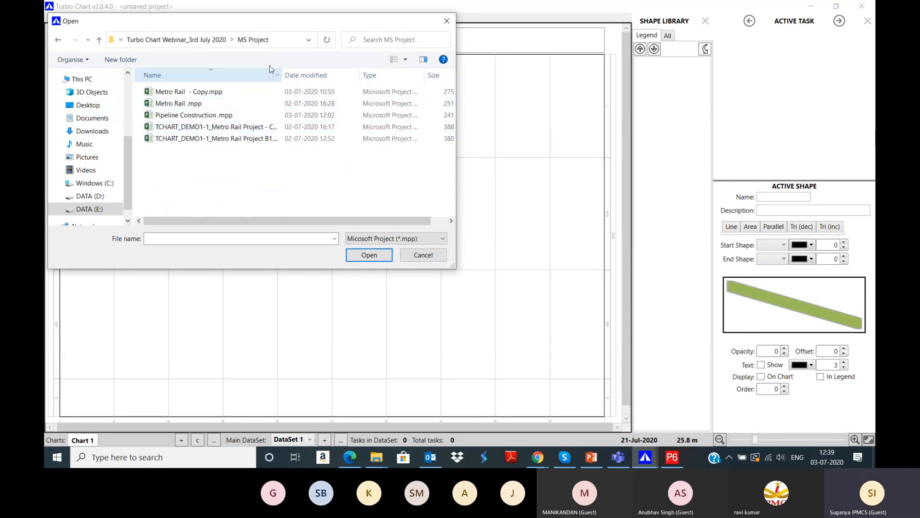
drag(282, 72, 339, 72)
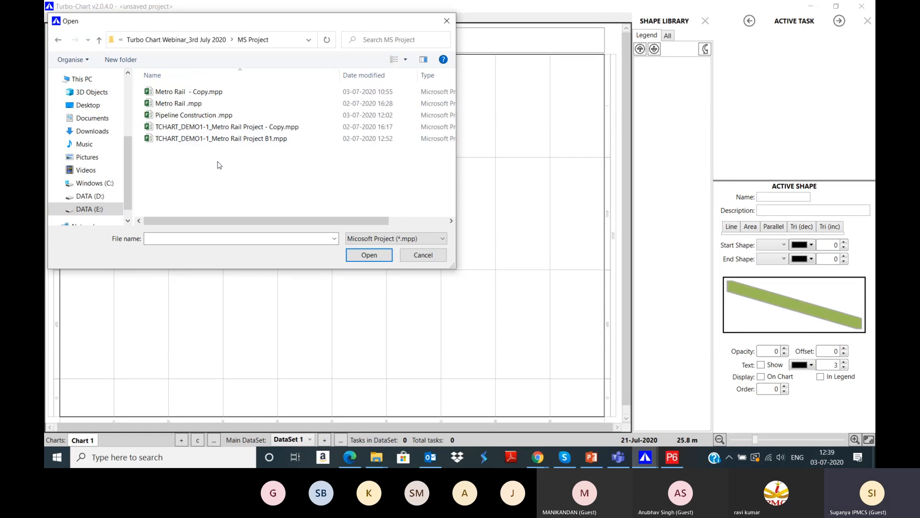
click(250, 141)
click(356, 254)
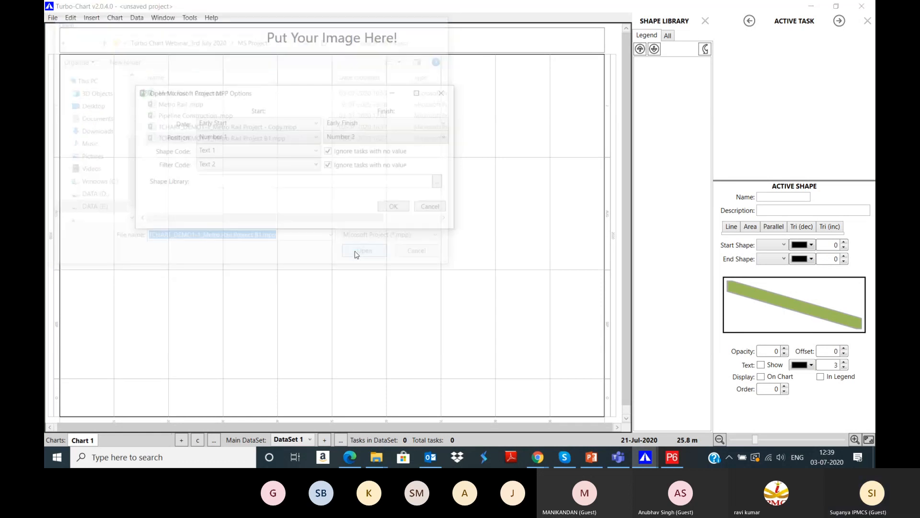
Step: Set shape and filter codes to None, accept the default task code, and draw tasks as parallel bands
click(259, 156)
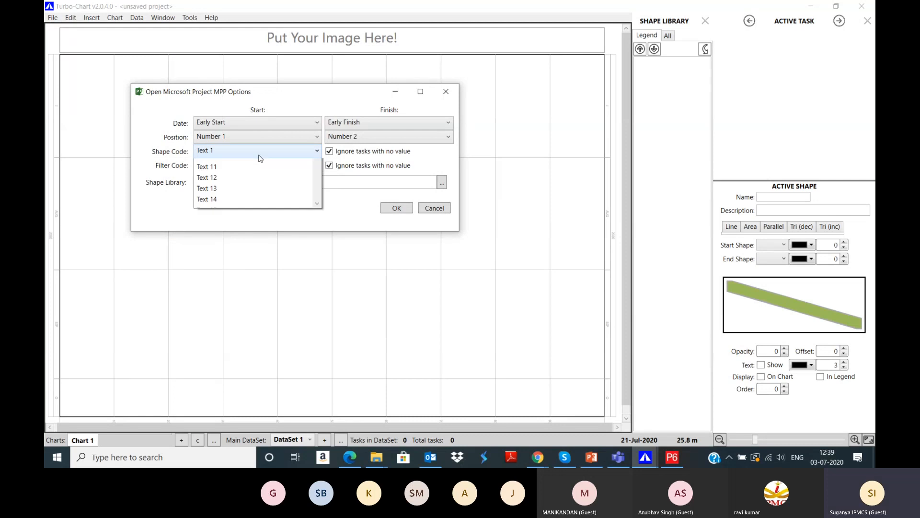
scroll(248, 197, up, 1)
click(249, 174)
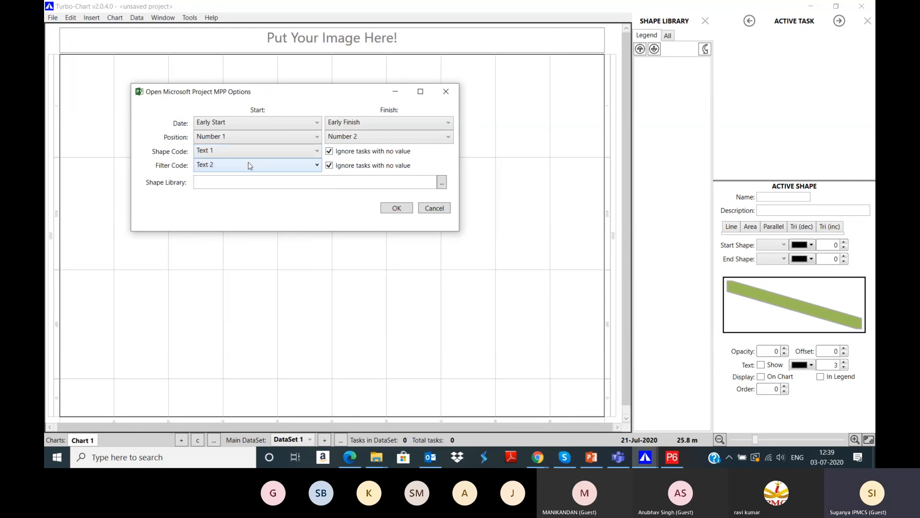
click(249, 165)
scroll(238, 179, up, 1)
click(238, 165)
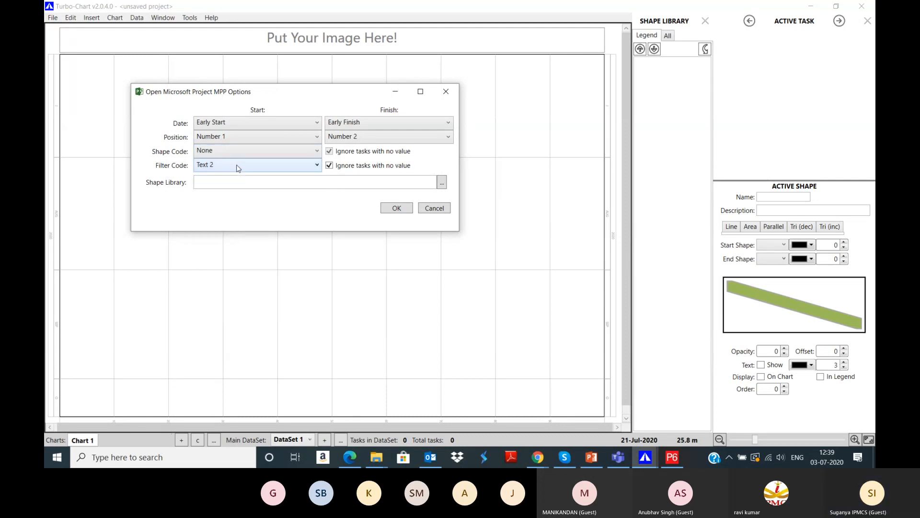
click(239, 165)
scroll(238, 187, up, 2)
click(233, 178)
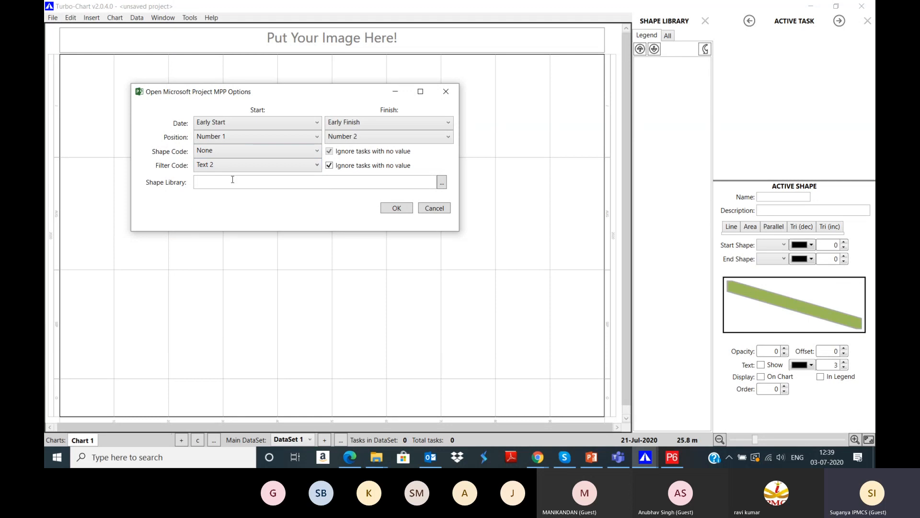
click(403, 210)
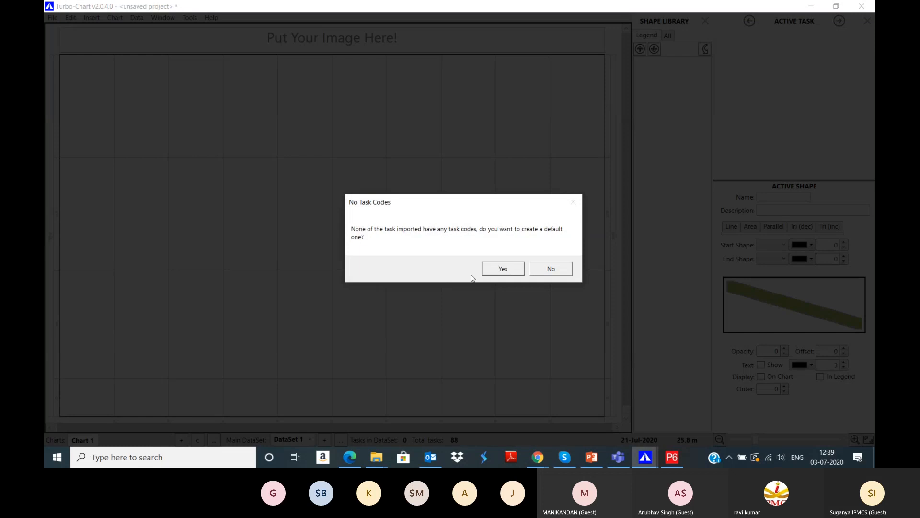
click(493, 268)
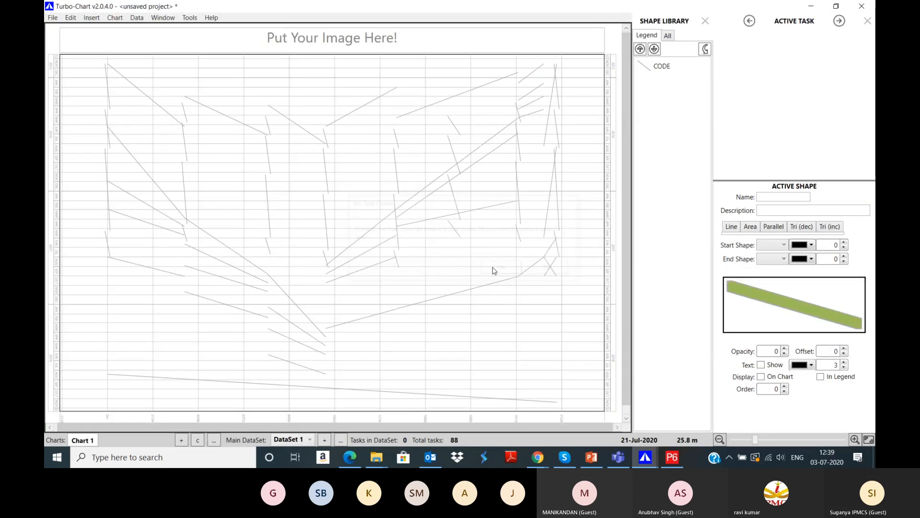
click(764, 228)
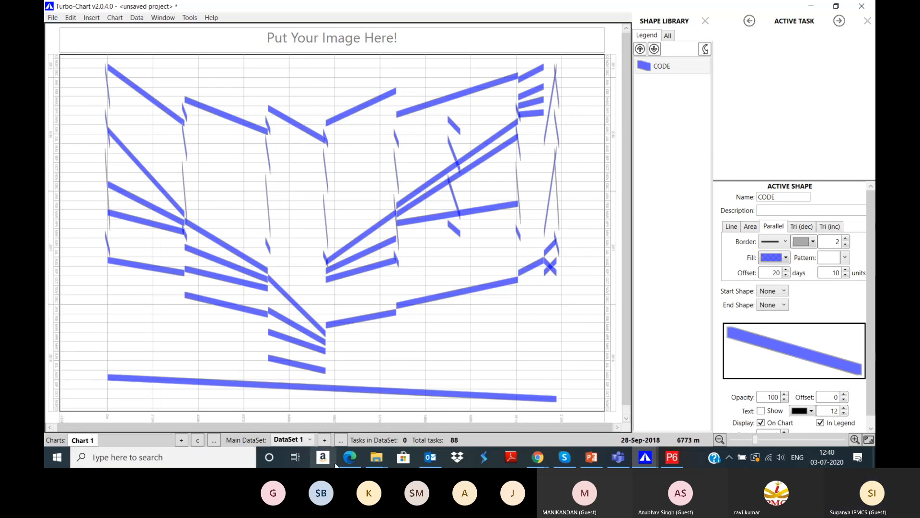
mouse_move(376, 456)
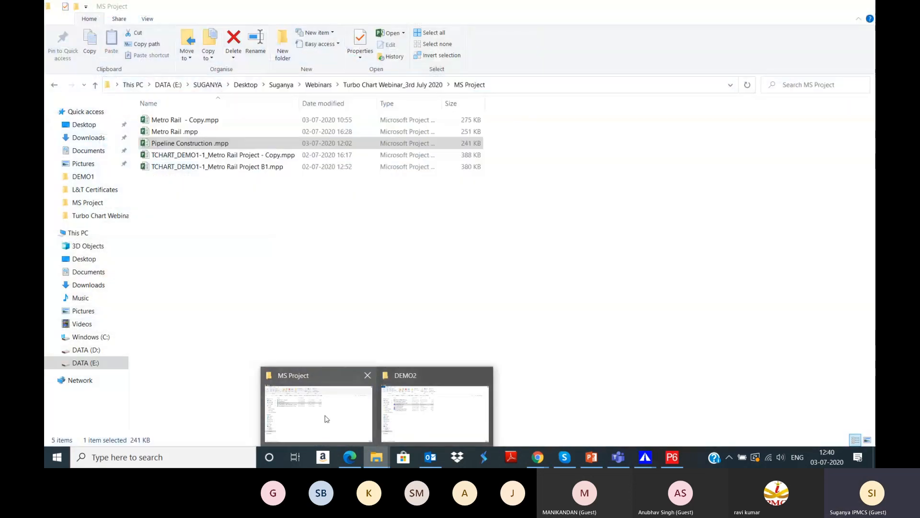
Step: In the MS Project folder, select TCHART_DEMO1-1_Metro Rail Project - Copy.mpp
click(321, 414)
click(245, 156)
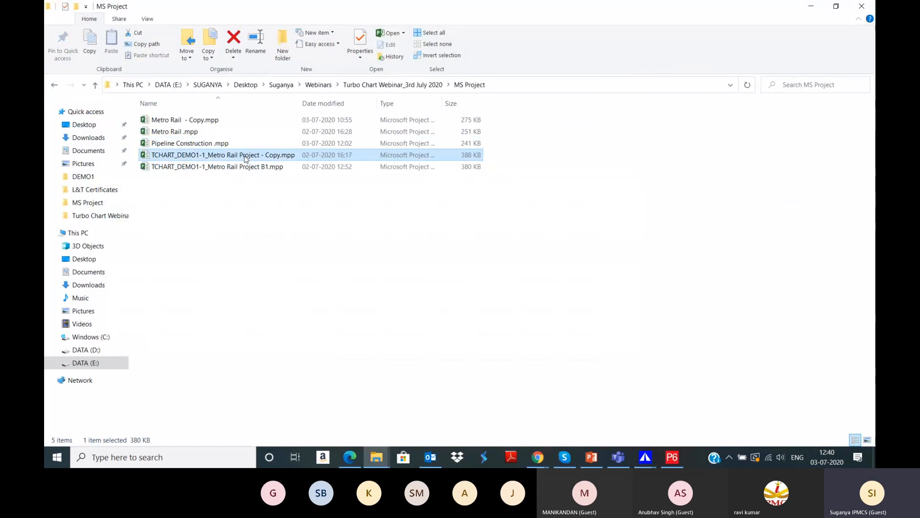
click(643, 457)
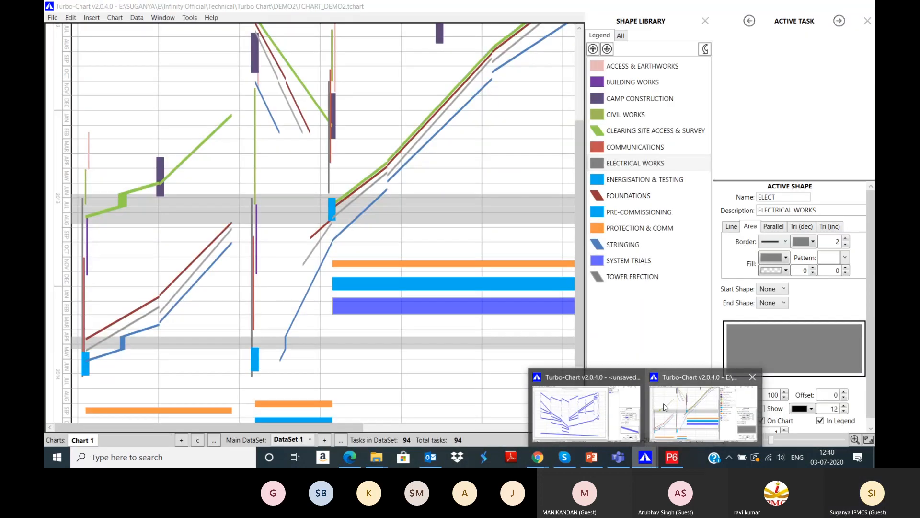
Step: Return to the unsaved Turbo-Chart project, attempt another Microsoft Project import, and dismiss the dataset-in-use warning
click(587, 413)
click(52, 17)
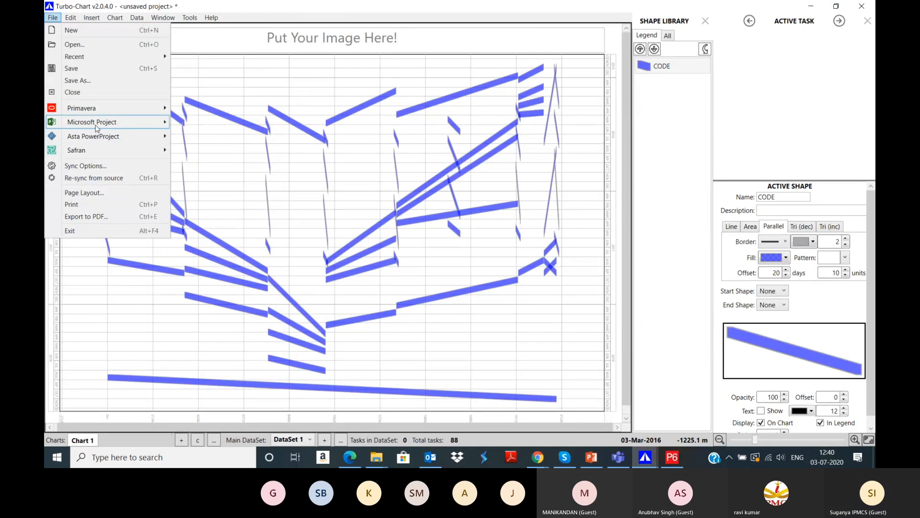
mouse_move(96, 125)
click(197, 121)
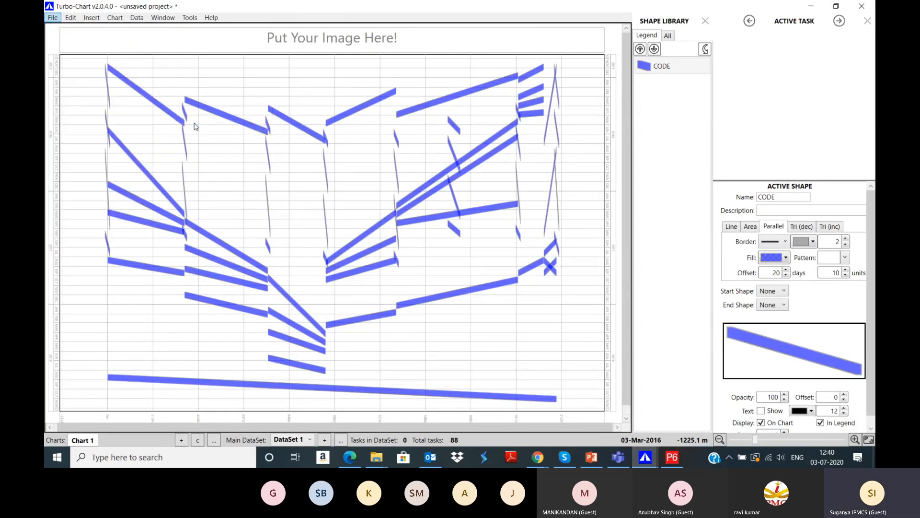
click(539, 287)
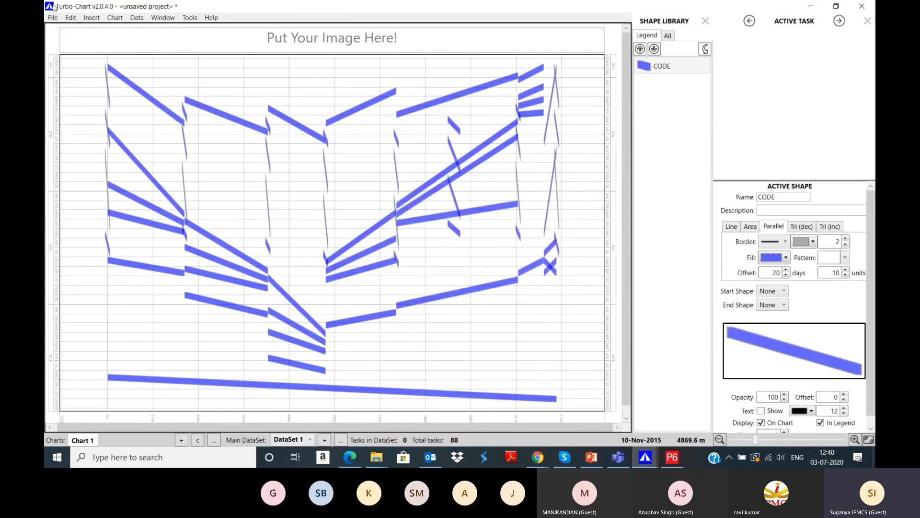
click(137, 18)
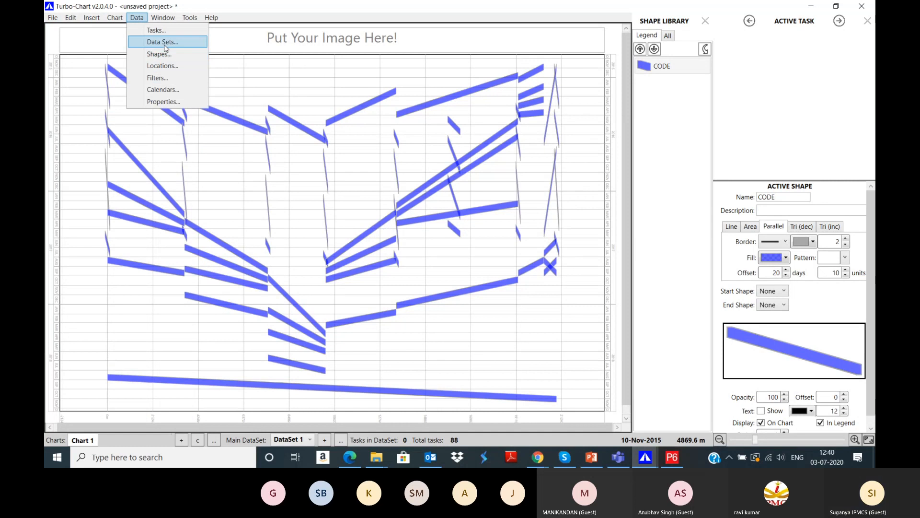
Step: Create a new empty dataset, DataSet 2
click(165, 46)
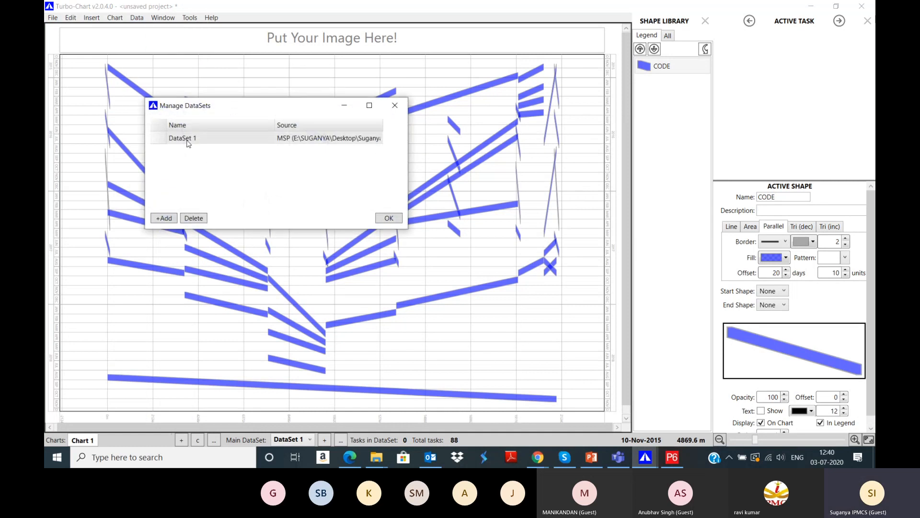
click(168, 218)
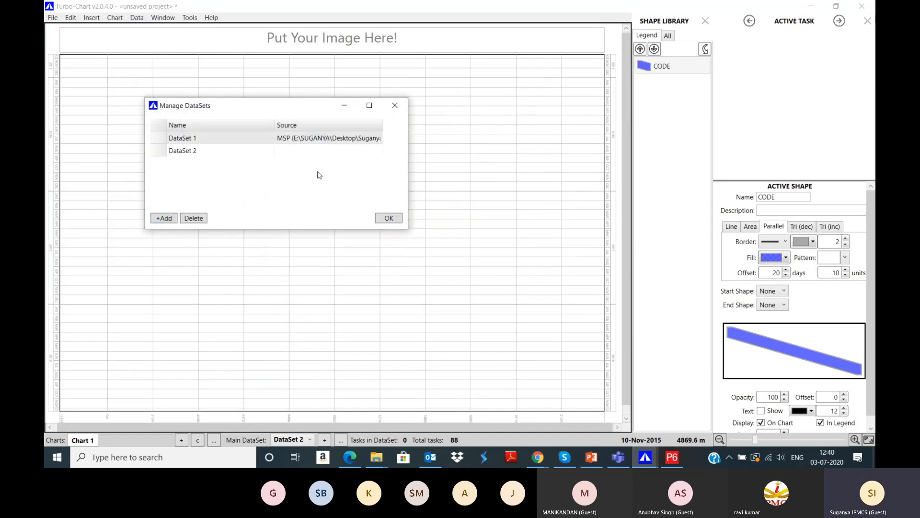
click(386, 220)
Step: Import the Metro Rail Project copy .mpp into DataSet 2 with default options and task code
click(52, 18)
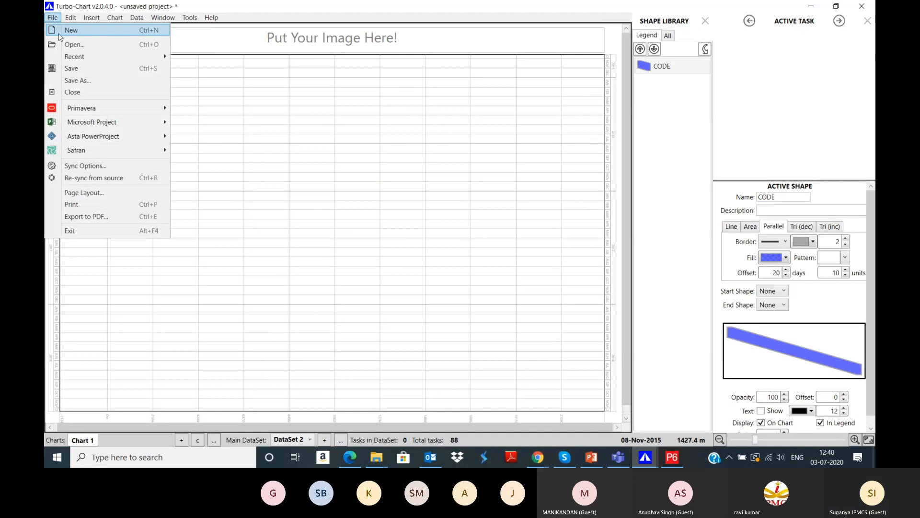
mouse_move(118, 122)
click(222, 122)
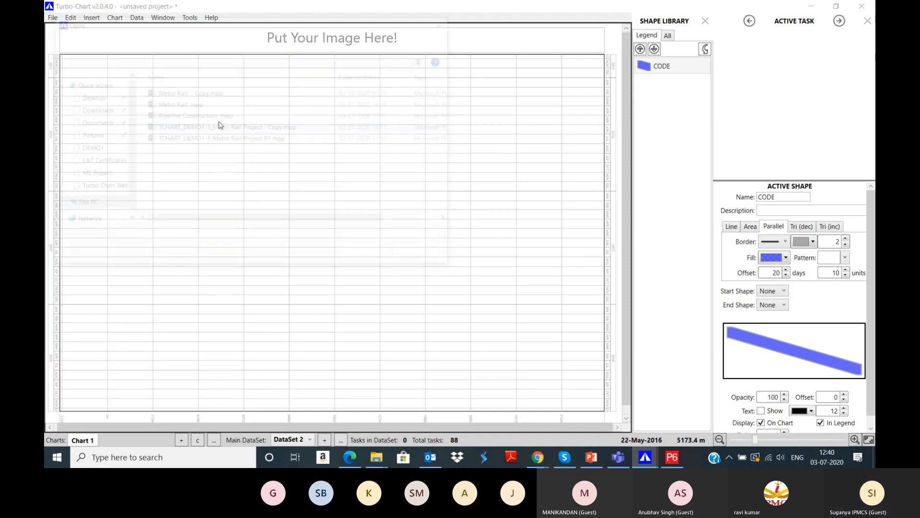
click(225, 127)
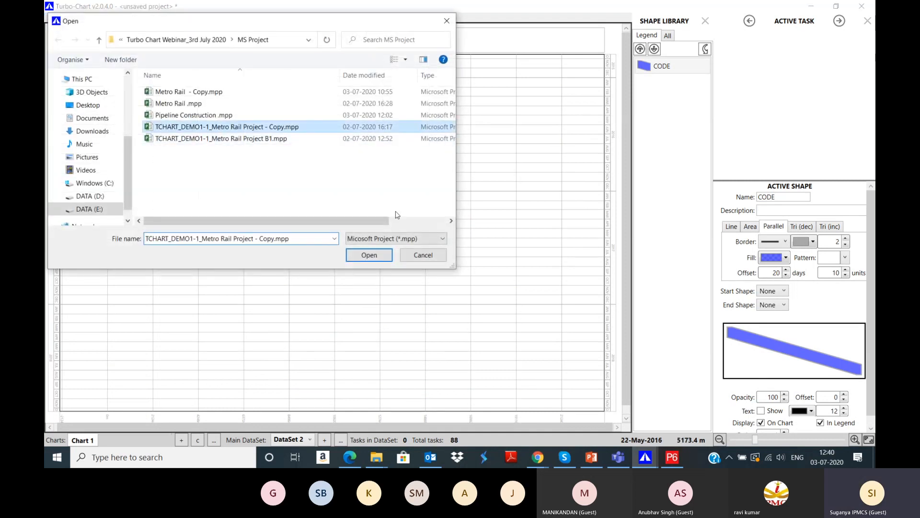
click(367, 255)
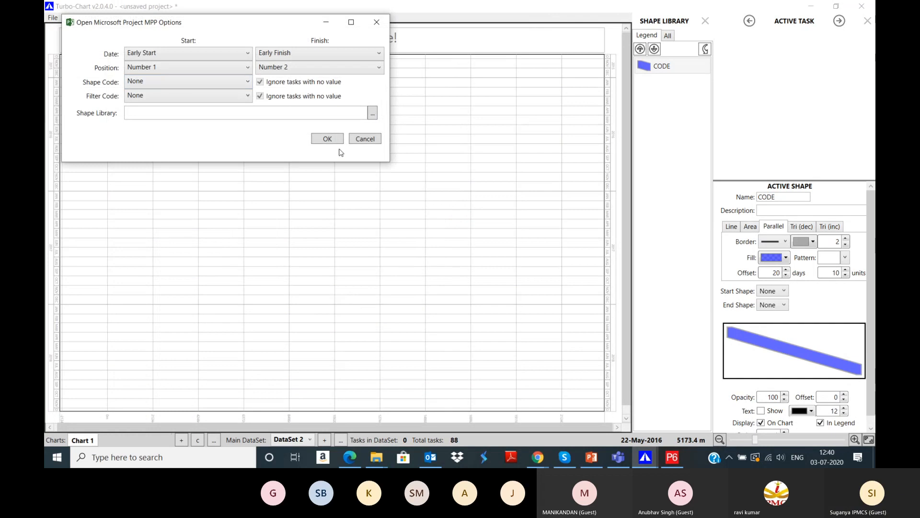
click(332, 140)
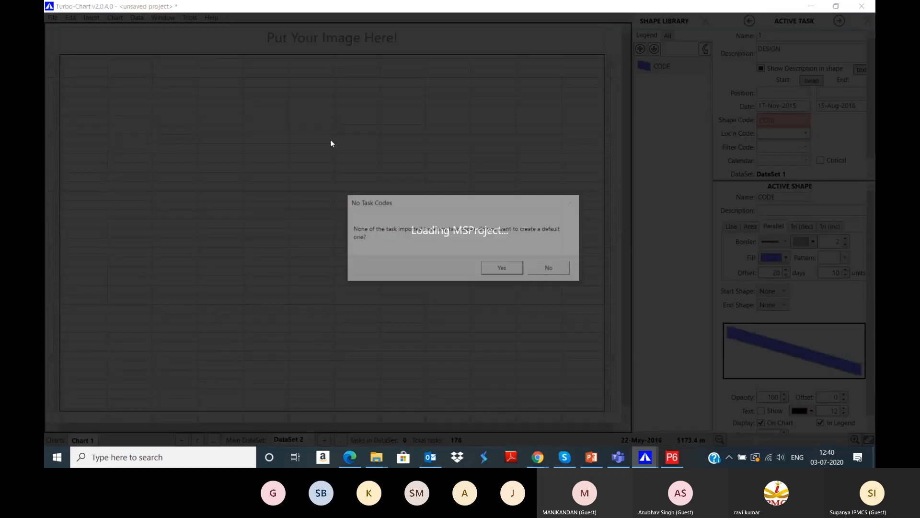
click(501, 269)
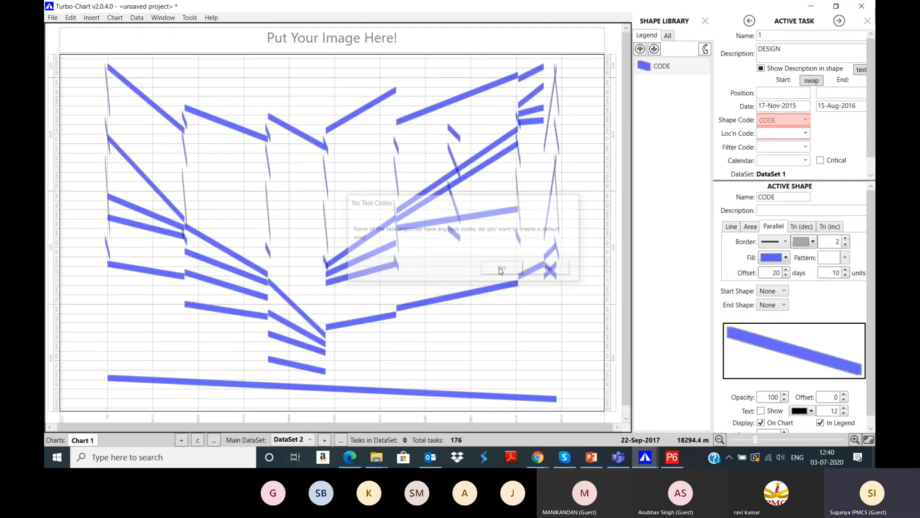
click(115, 18)
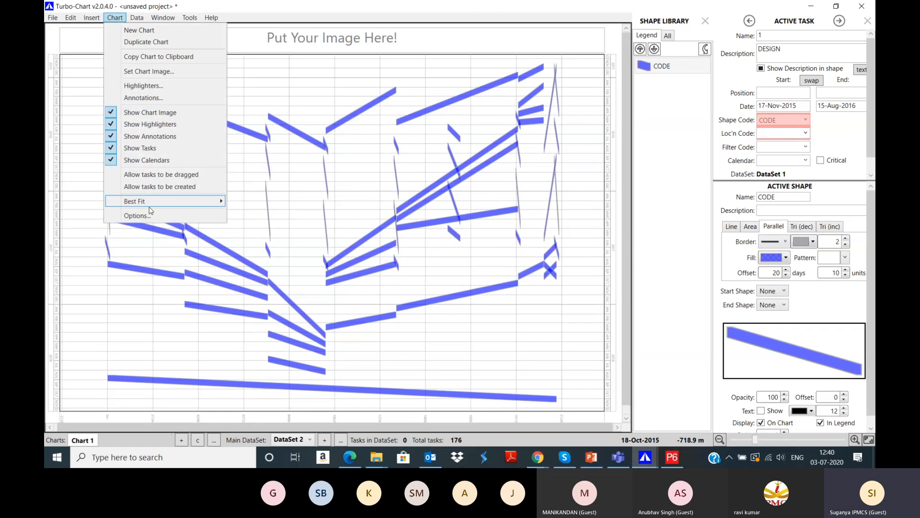
click(152, 215)
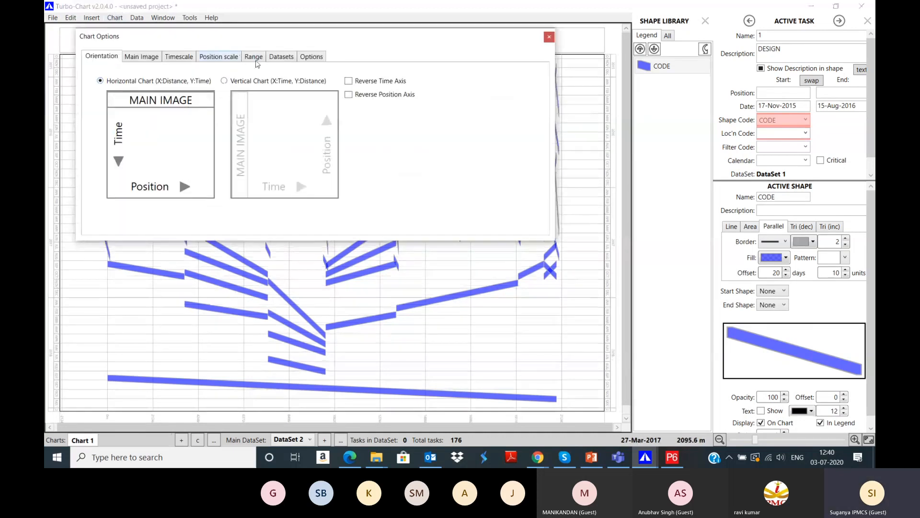
Step: Overlay DataSet 1 as the second dataset at 70% opacity, offset 10, with critical tasks highlighted
click(255, 58)
click(277, 58)
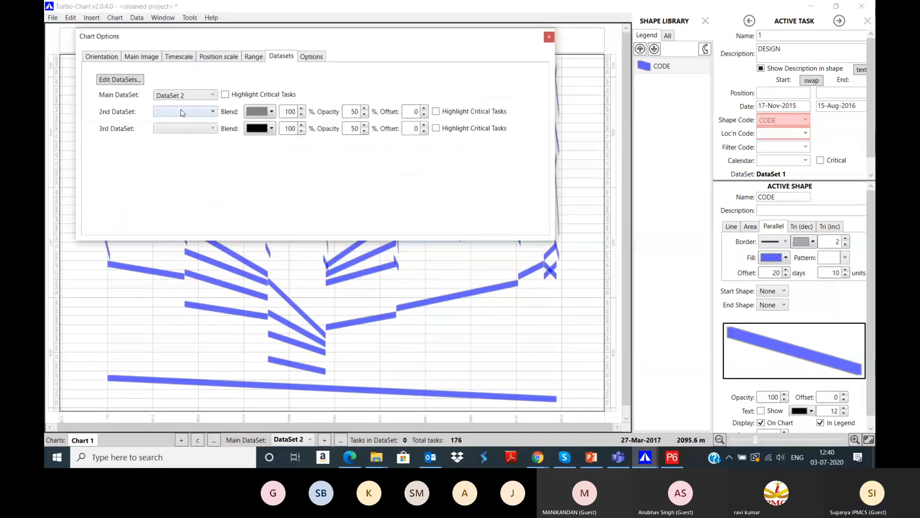
click(184, 112)
click(175, 133)
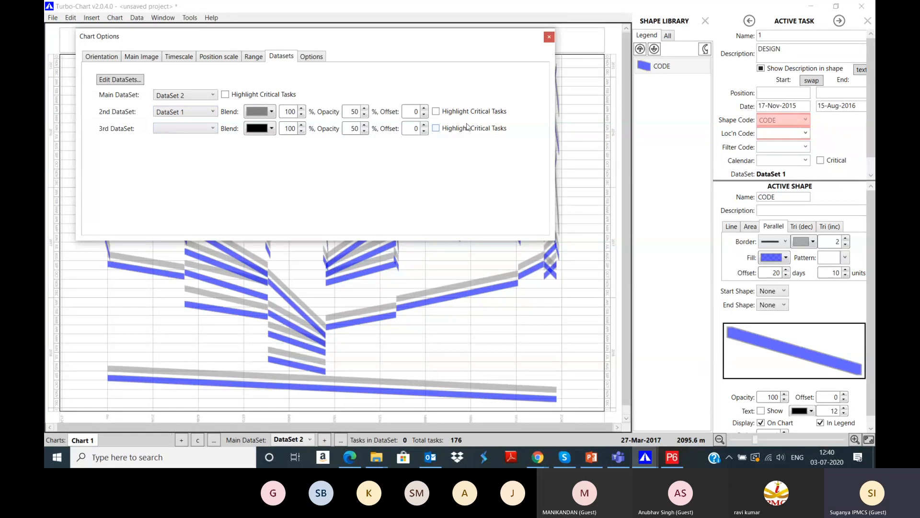
double_click(357, 112)
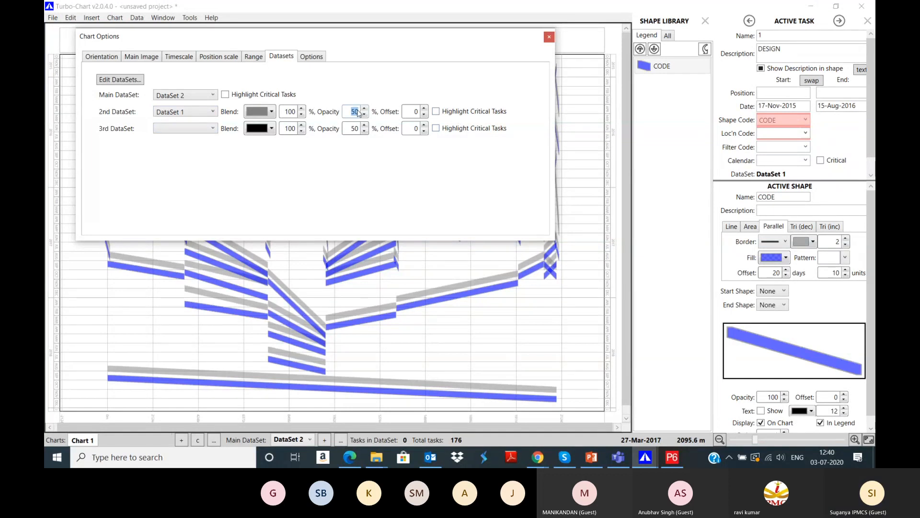
text(70)
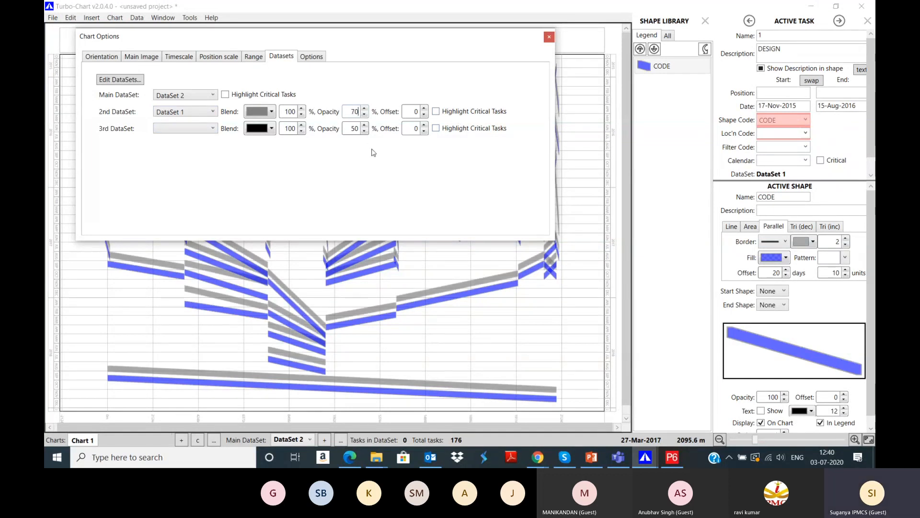
double_click(416, 113)
text(10)
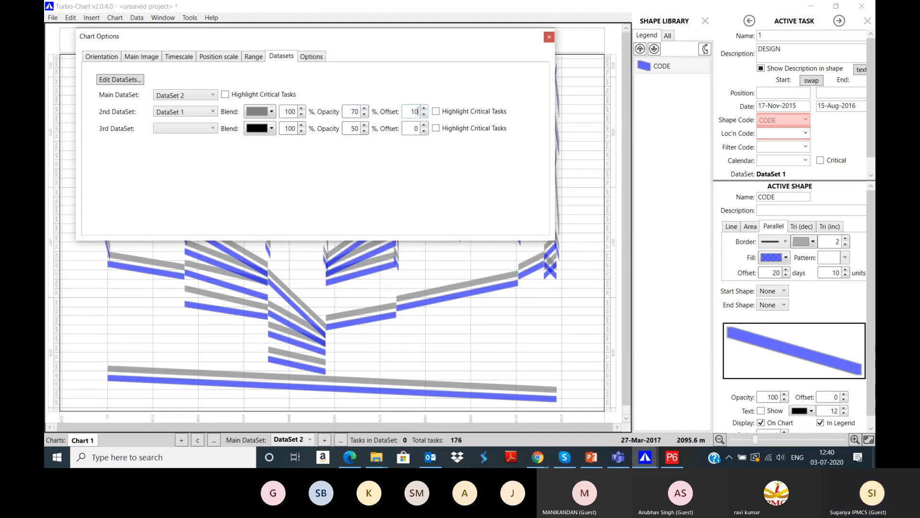
click(436, 112)
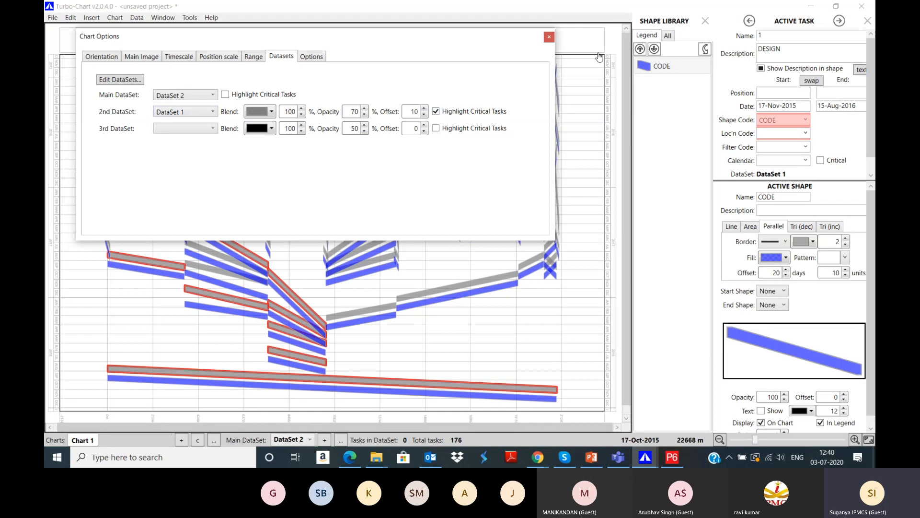
click(549, 37)
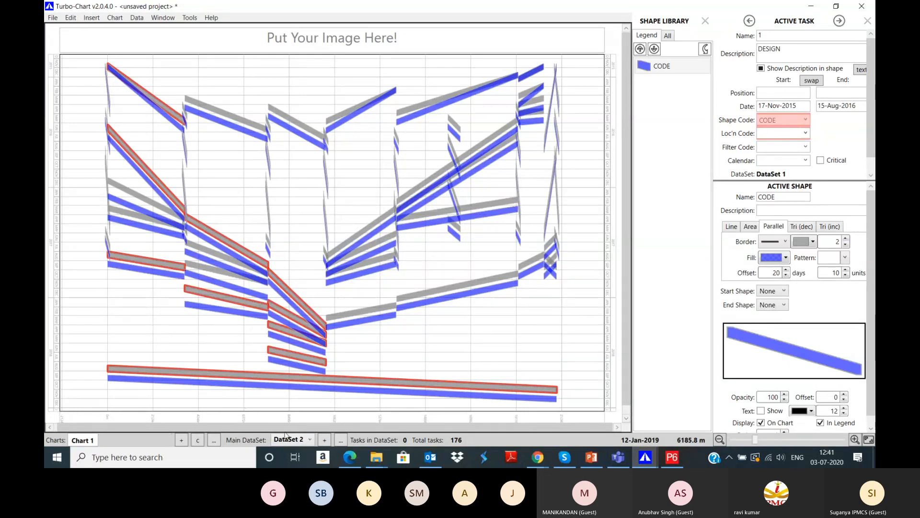
Step: Open the Metro Rail Project copy schedule in Microsoft Project from the MS Project folder
click(382, 459)
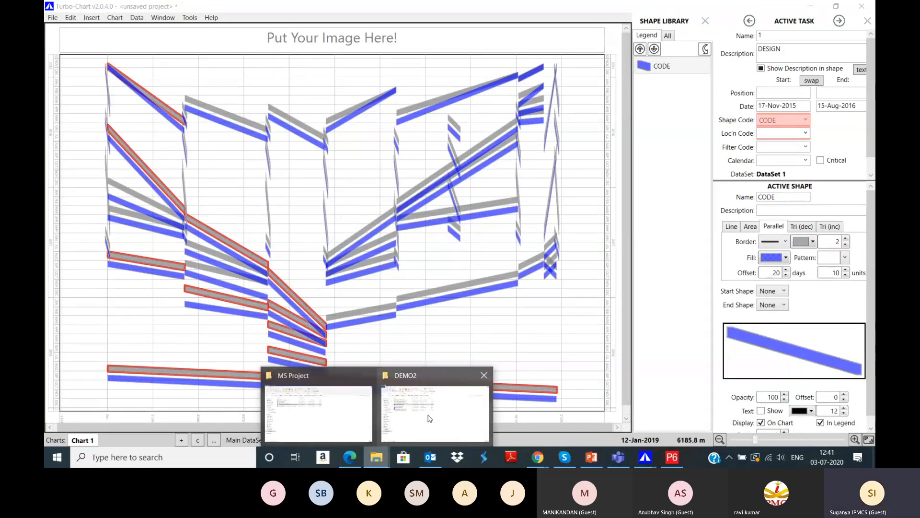
click(430, 418)
click(376, 459)
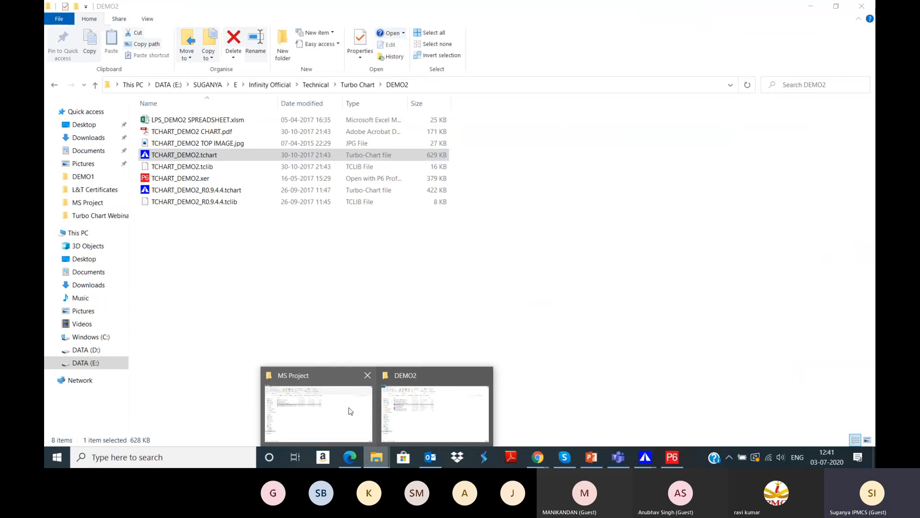
click(352, 415)
key(Return)
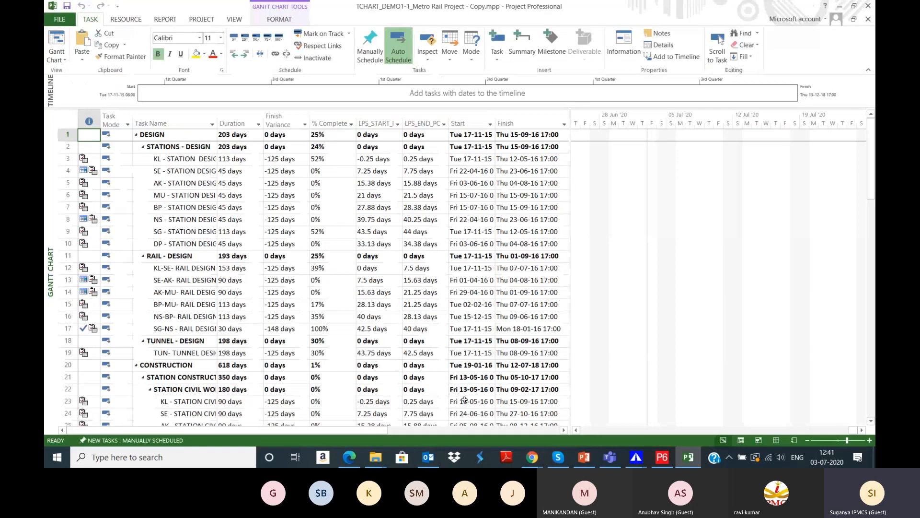
Step: Return to the Turbo-Chart overlay chart, then switch to the PowerPoint deck
click(642, 461)
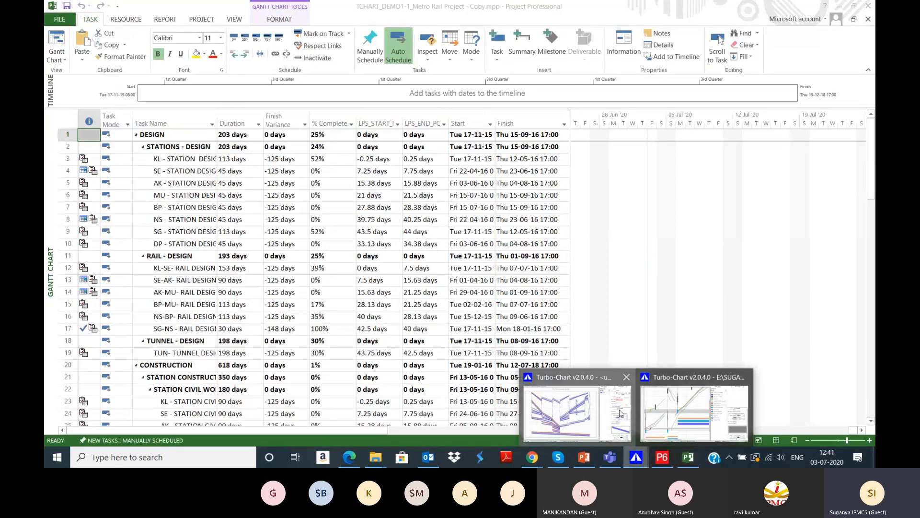
click(656, 412)
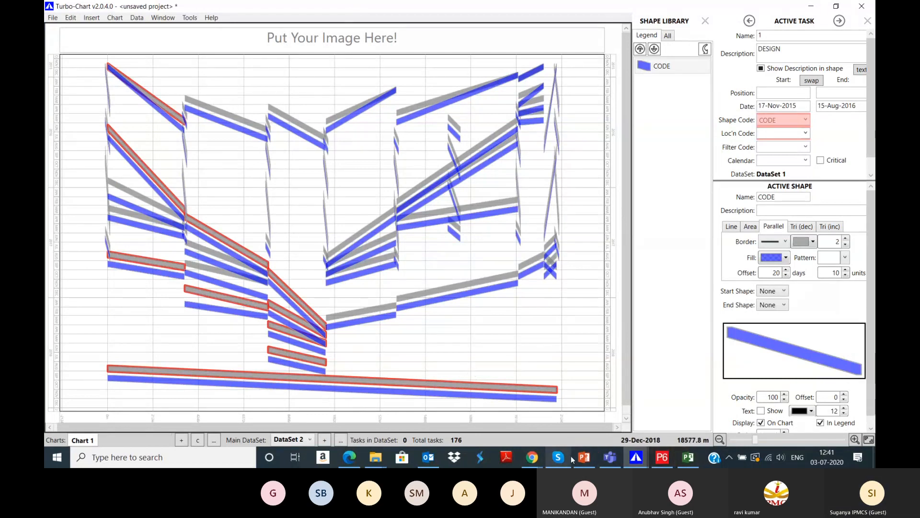
click(584, 457)
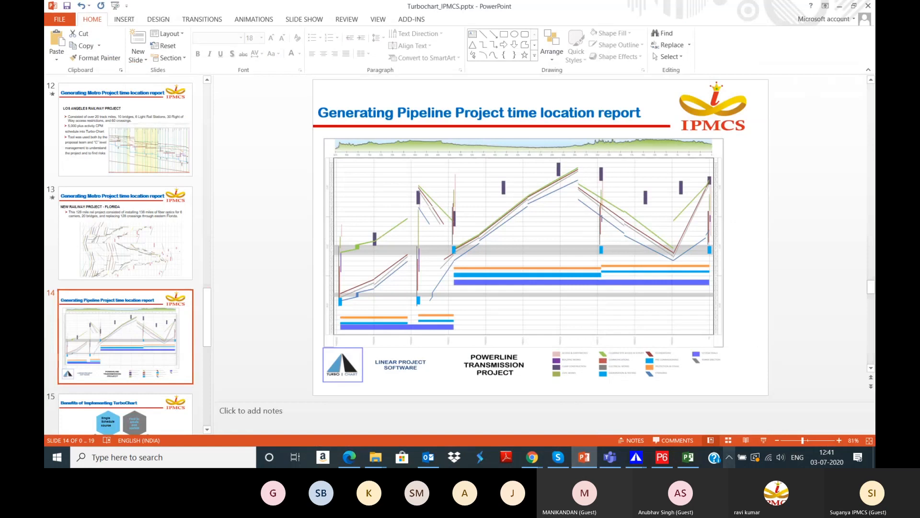
Step: Start the slide show from slide 14 and advance to slide 15, Benefits of Implementing TurboChart
click(762, 441)
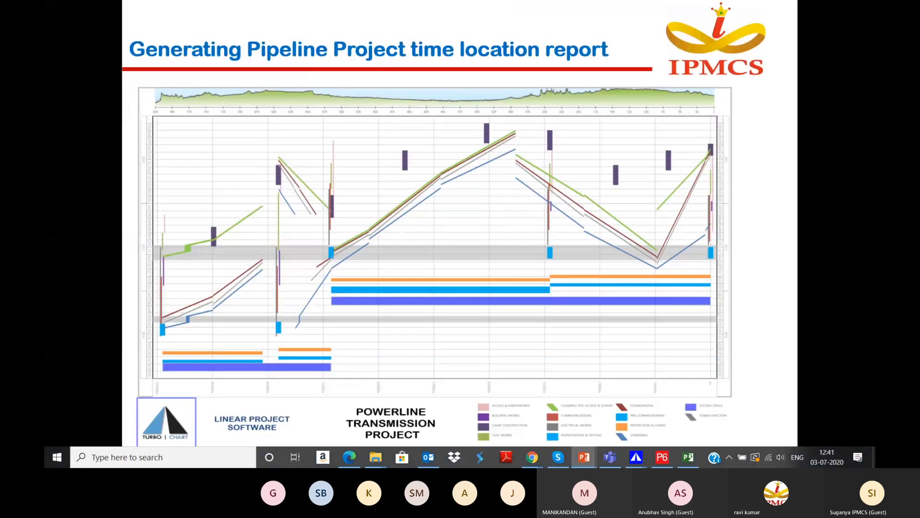
click(778, 436)
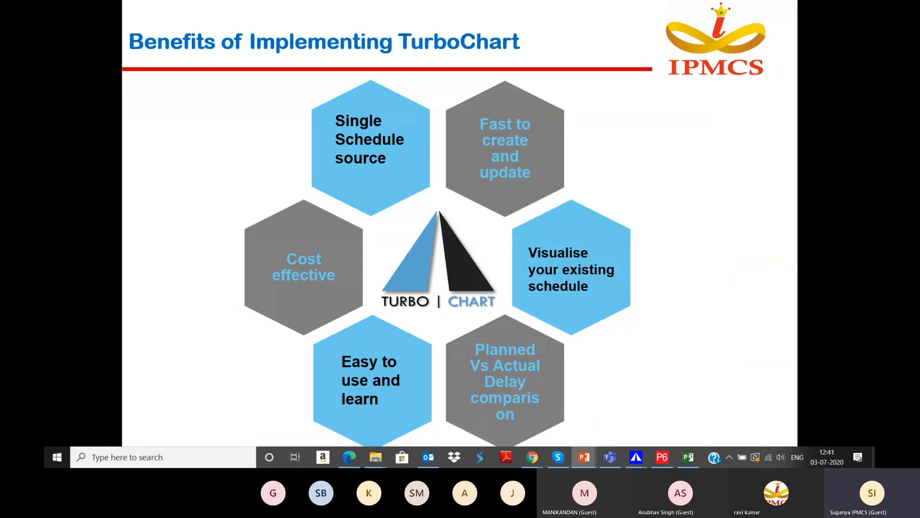